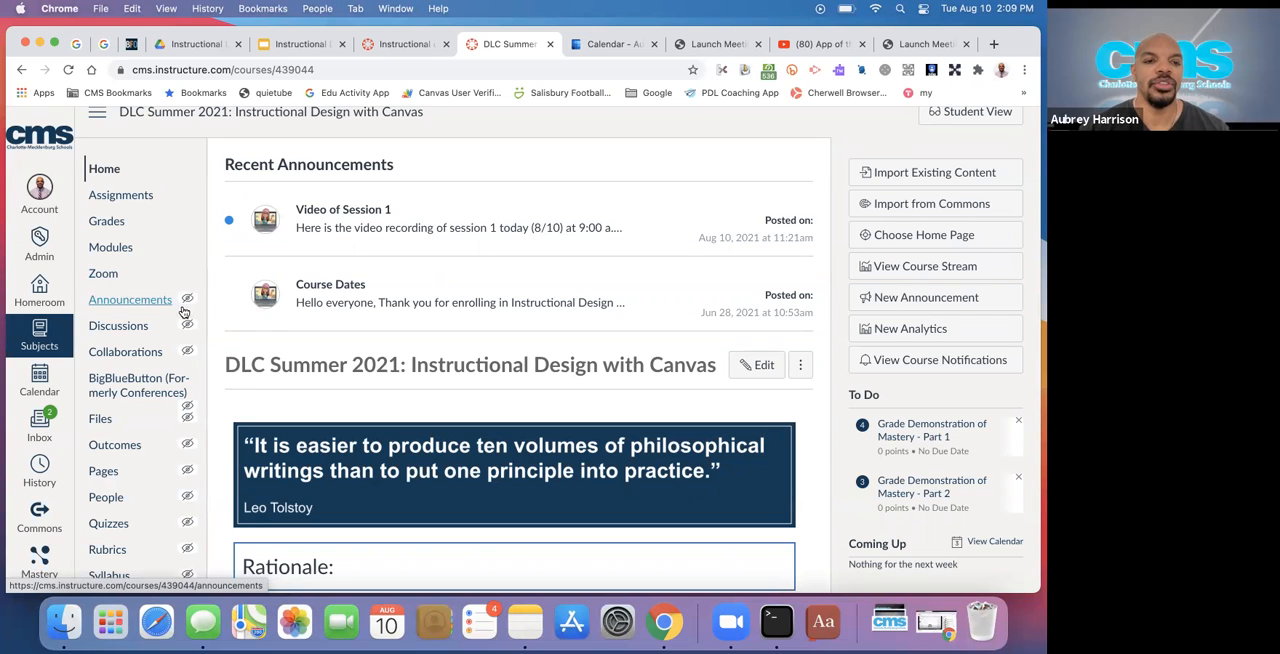
Review the navigation settings of the DLC Summer 2021: Instructional Design with Canvas course, and return to its home page
{"action": "mouse_move", "coordinate": [188, 306]}
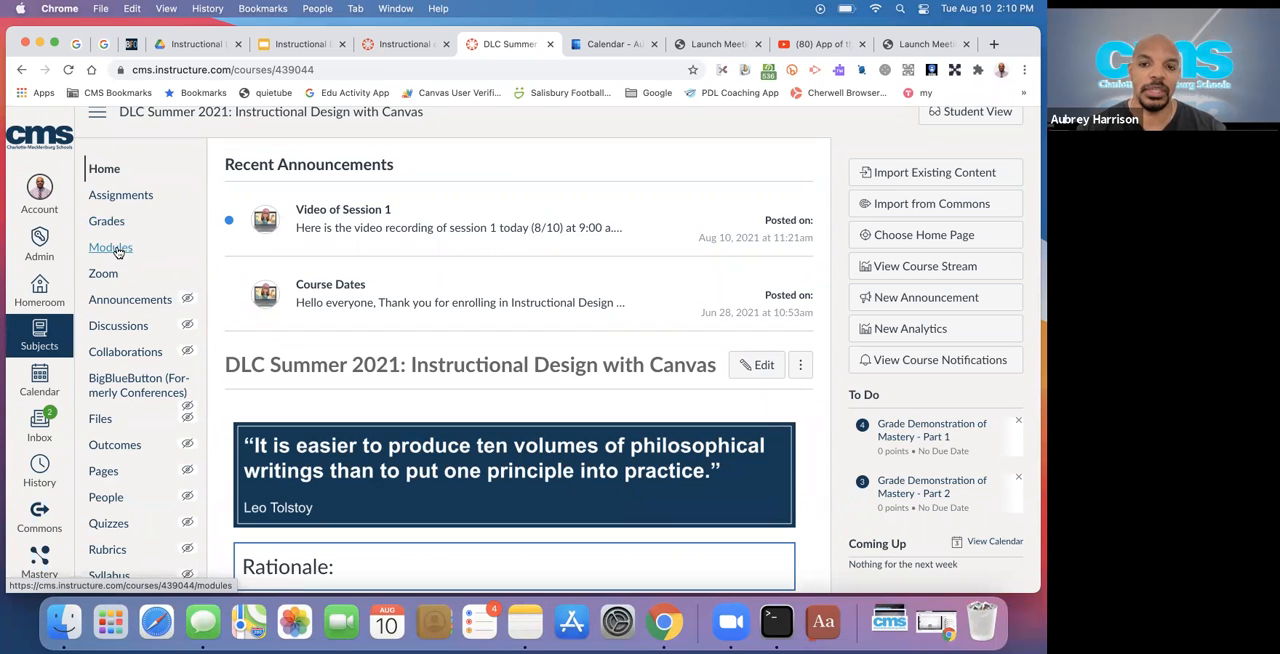
{"action": "scroll", "coordinate": [108, 333], "scroll_direction": "down", "scroll_amount": 3}
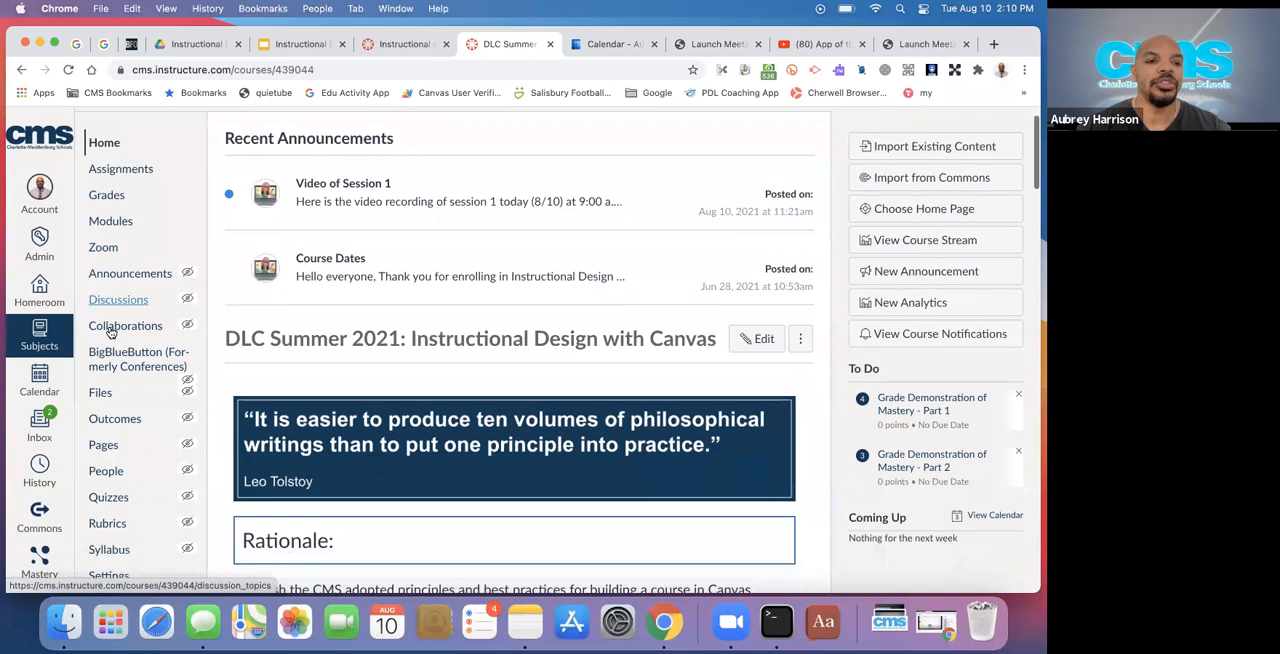
{"action": "scroll", "coordinate": [110, 333], "scroll_direction": "up", "scroll_amount": 1}
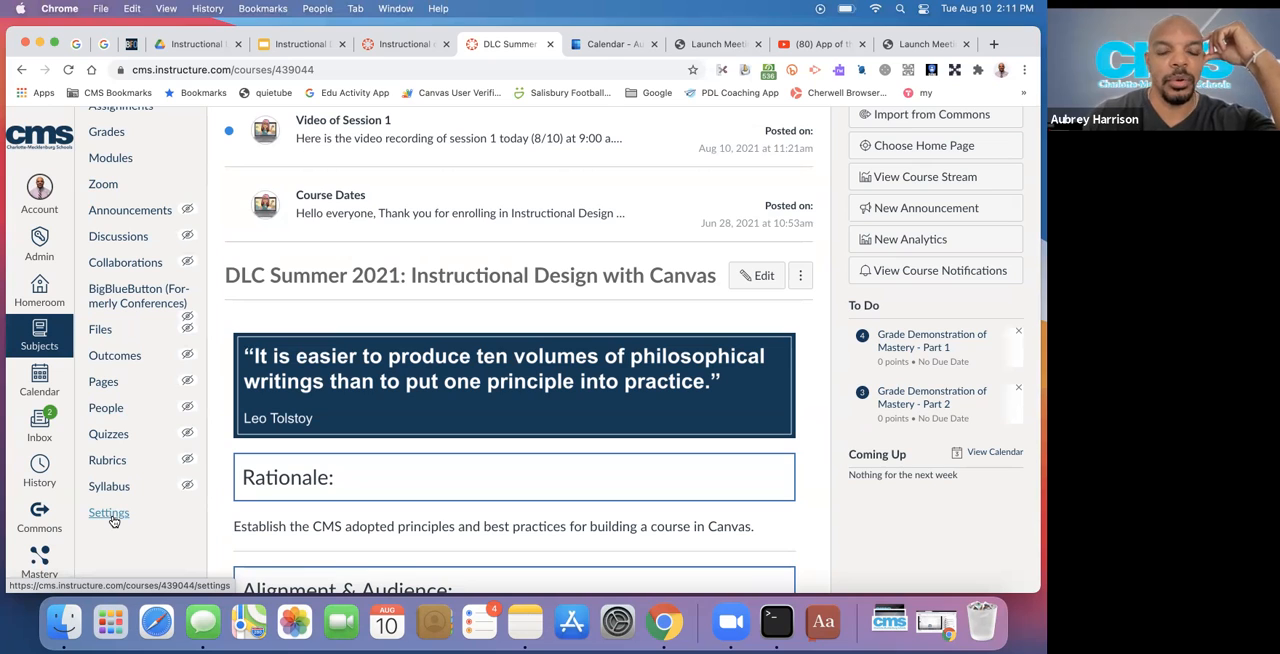
{"action": "left_click", "coordinate": [110, 514]}
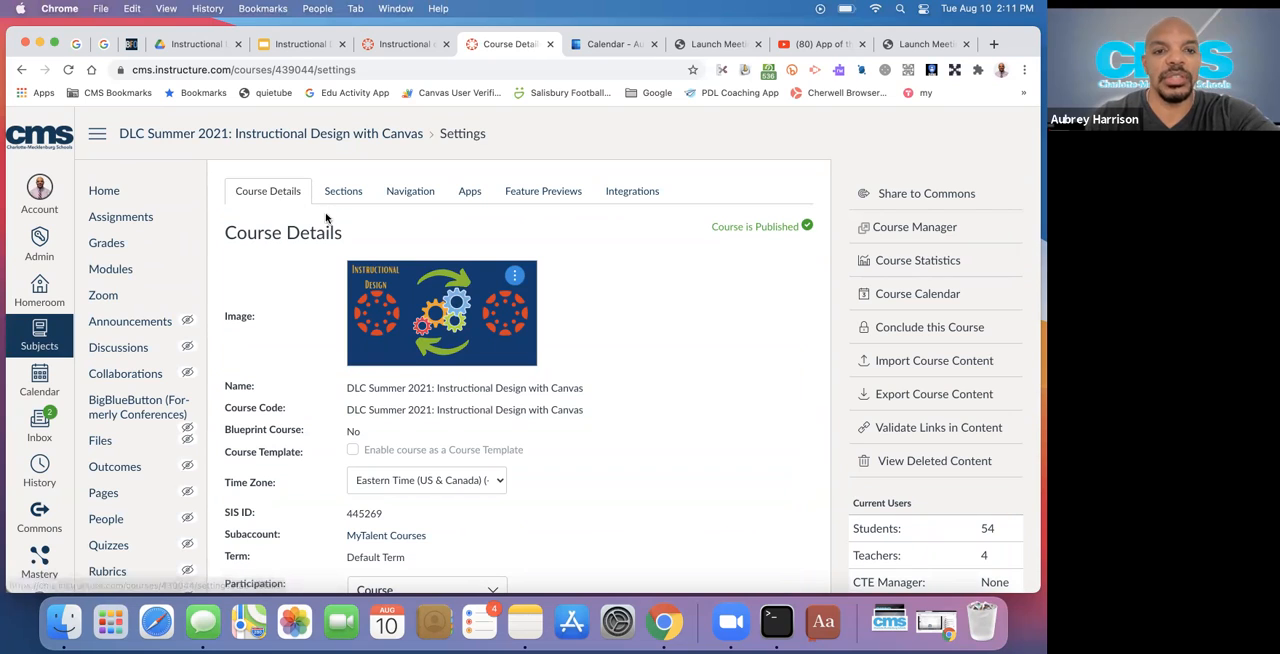
{"action": "left_click", "coordinate": [403, 196]}
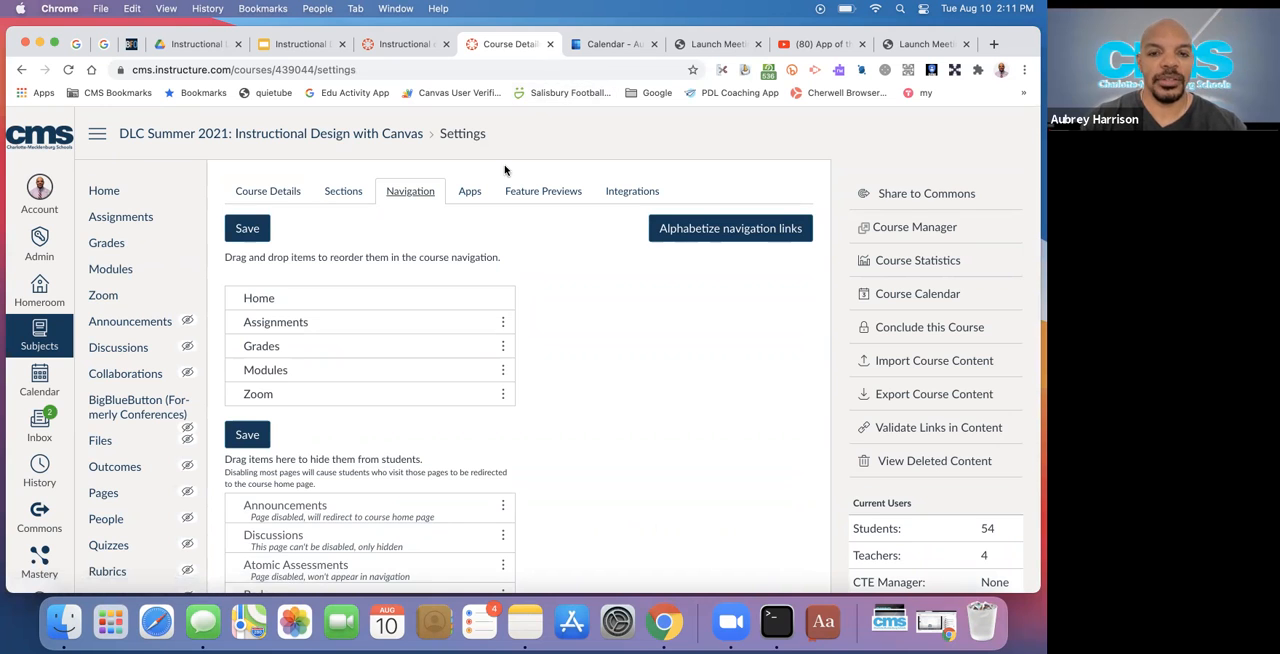
{"action": "scroll", "coordinate": [506, 171], "scroll_direction": "down", "scroll_amount": 1}
{"action": "left_click", "coordinate": [106, 178]}
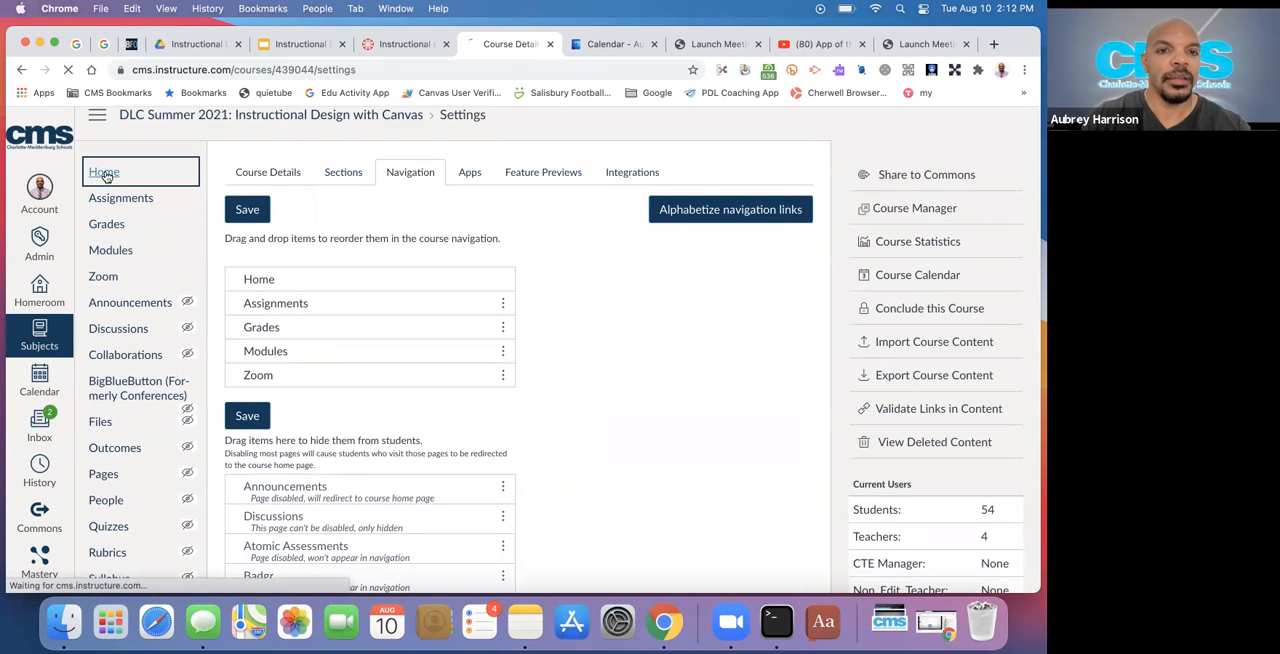
Switch to the sandbox course and open its navigation settings
{"action": "left_click", "coordinate": [400, 46]}
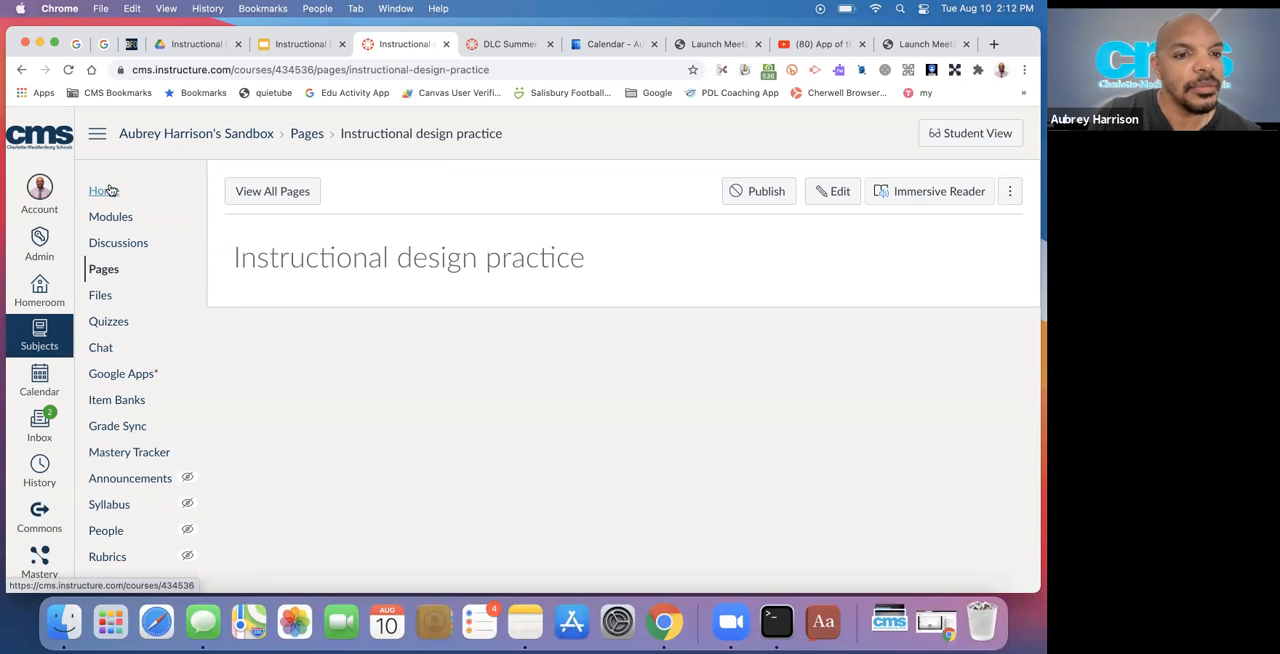
{"action": "scroll", "coordinate": [105, 425], "scroll_direction": "down", "scroll_amount": 3}
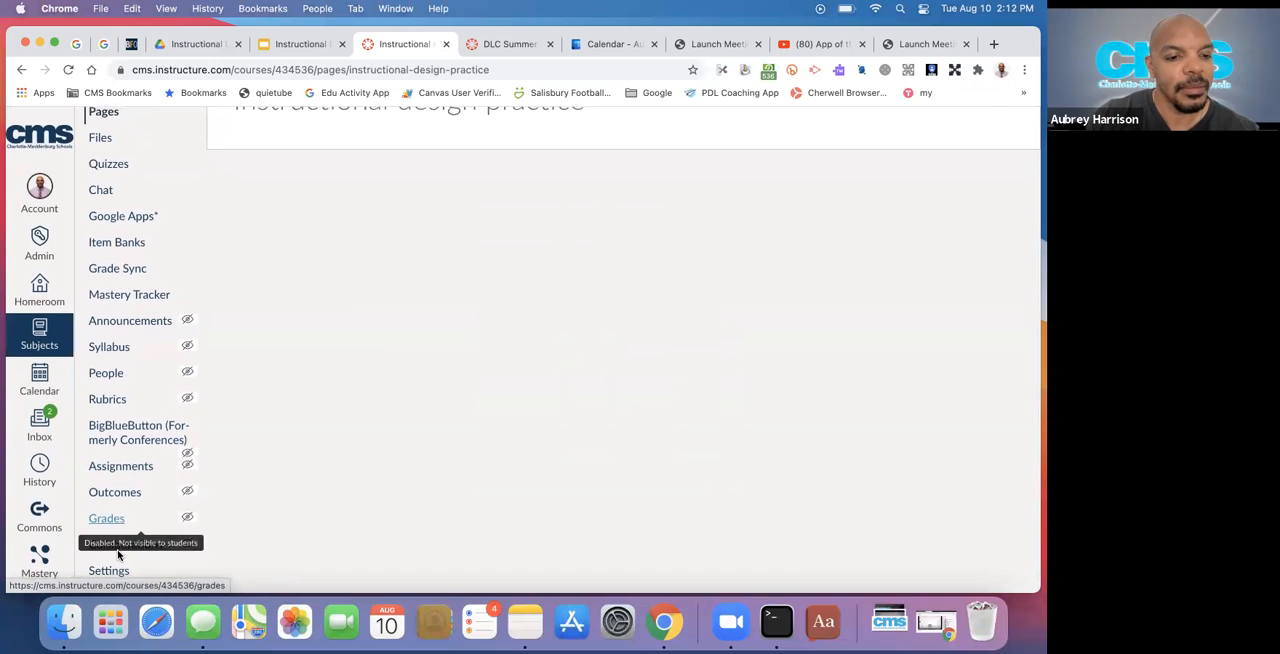
{"action": "left_click", "coordinate": [110, 571]}
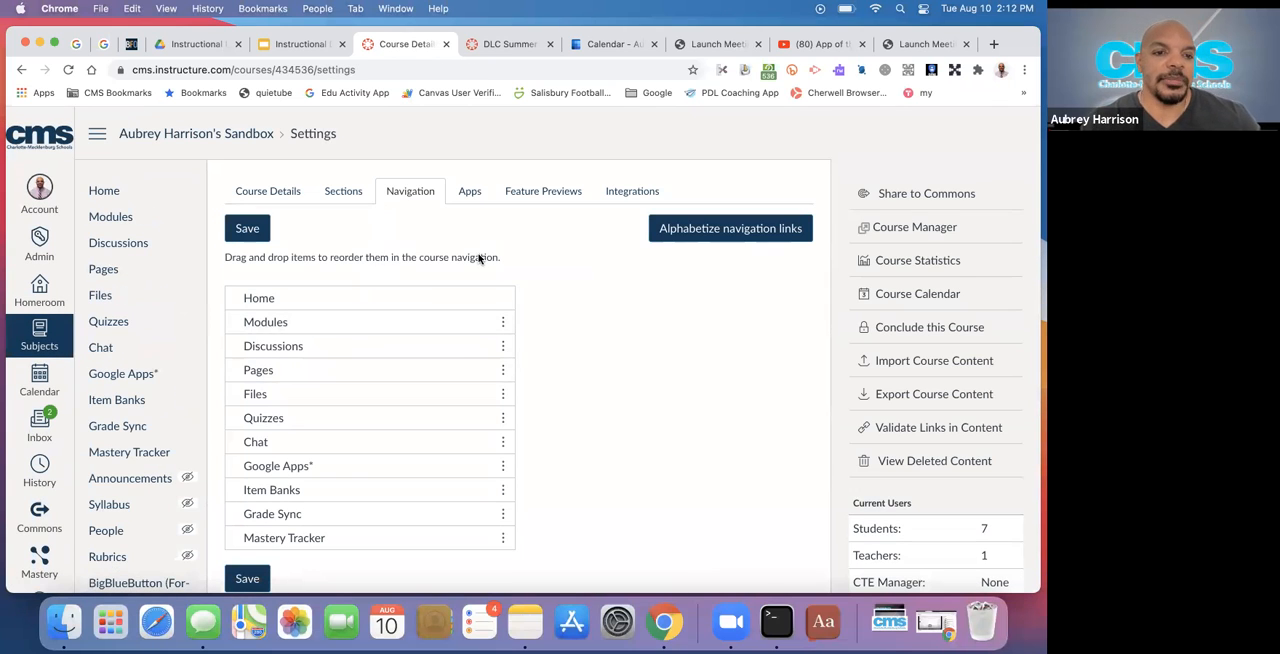
Examine which items in the sandbox course navigation are visible to students and which are hidden
{"action": "scroll", "coordinate": [479, 258], "scroll_direction": "down", "scroll_amount": 2}
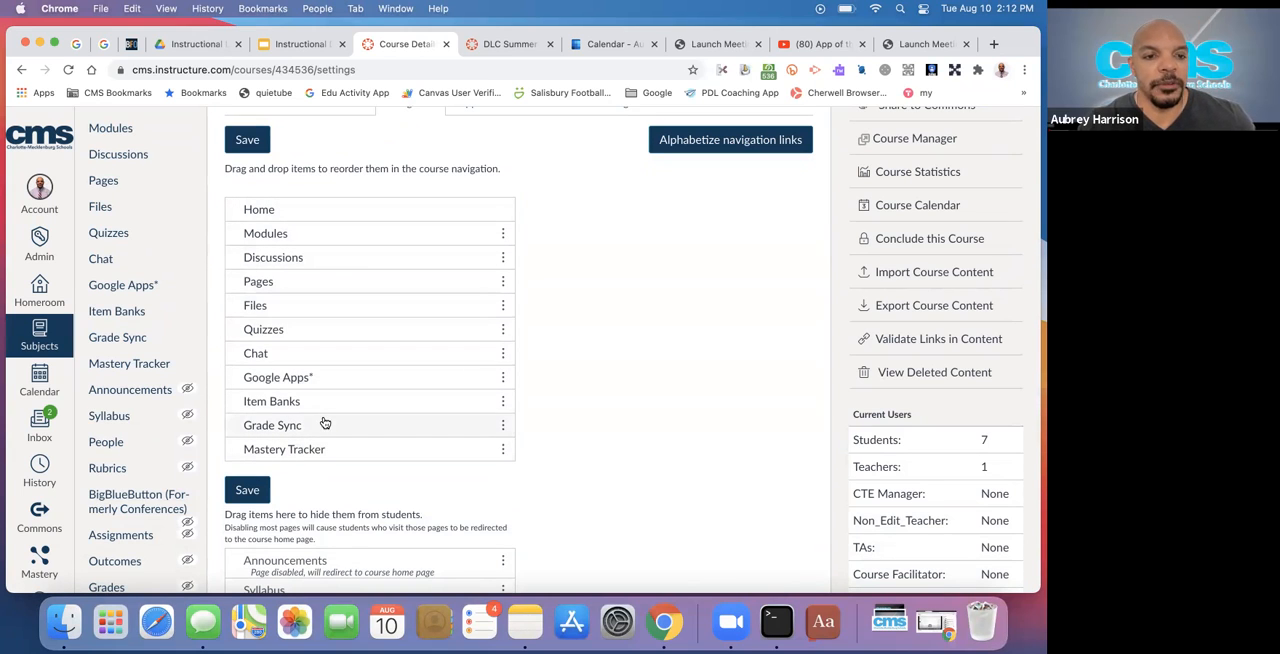
{"action": "scroll", "coordinate": [323, 424], "scroll_direction": "down", "scroll_amount": 5}
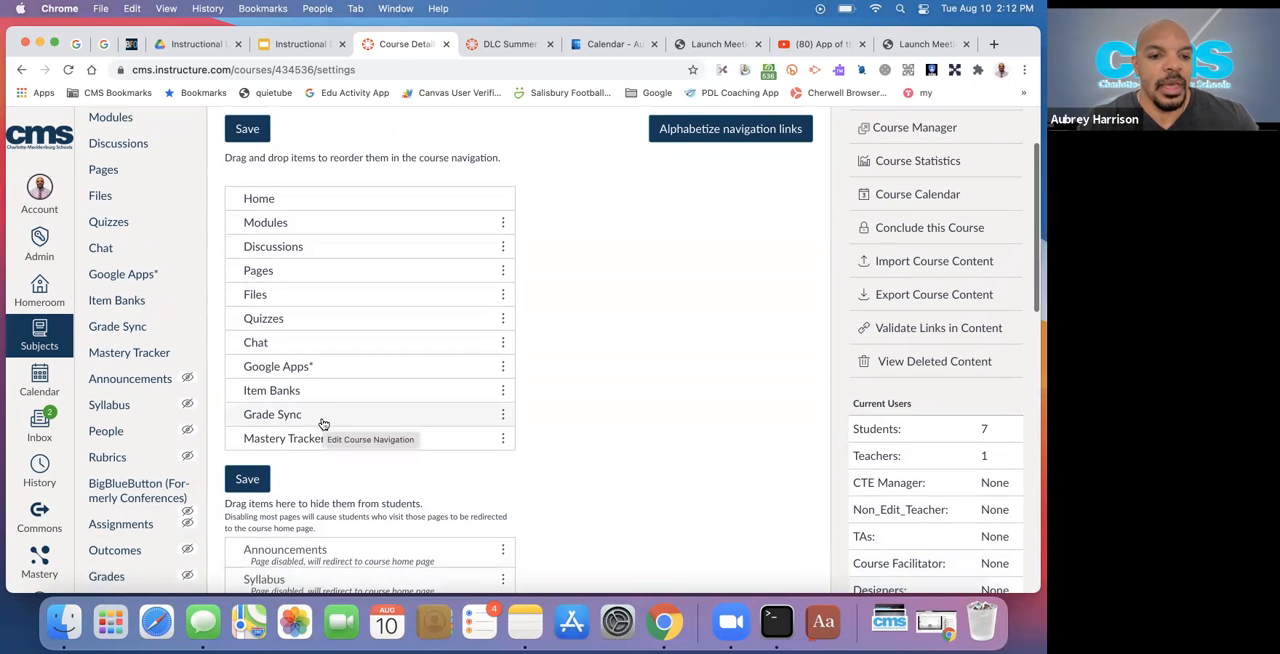
{"action": "scroll", "coordinate": [323, 424], "scroll_direction": "down", "scroll_amount": 3}
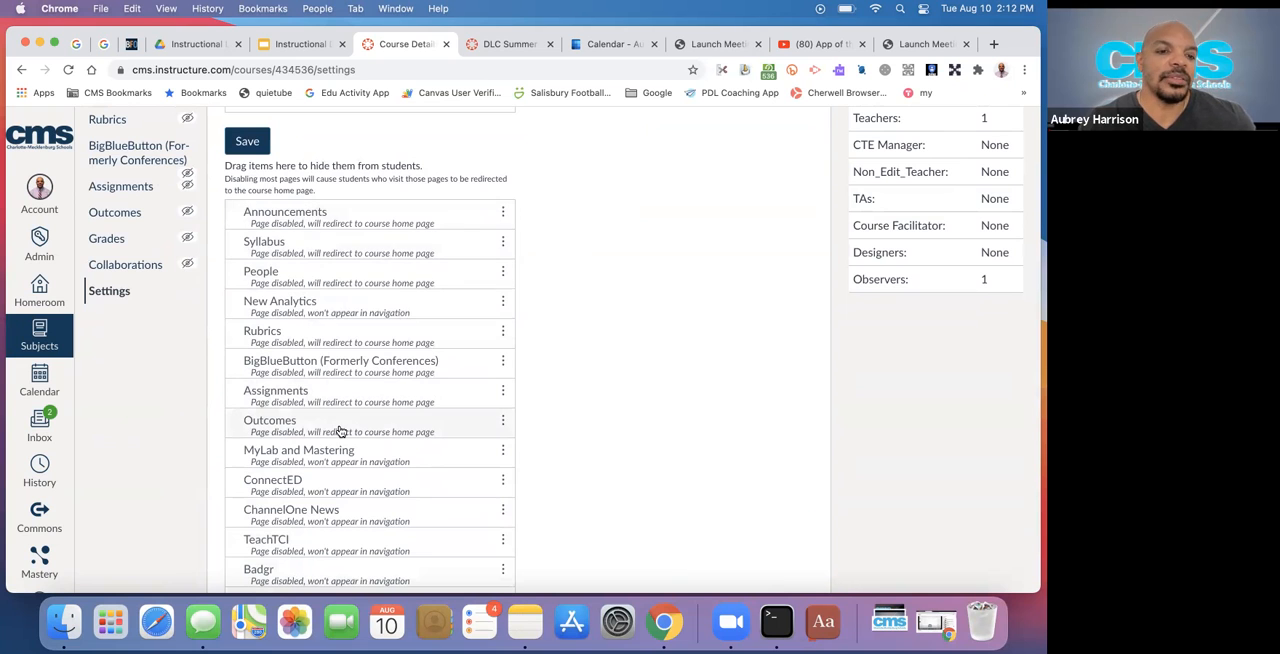
{"action": "scroll", "coordinate": [340, 431], "scroll_direction": "down", "scroll_amount": 2}
{"action": "scroll", "coordinate": [340, 431], "scroll_direction": "up", "scroll_amount": 4}
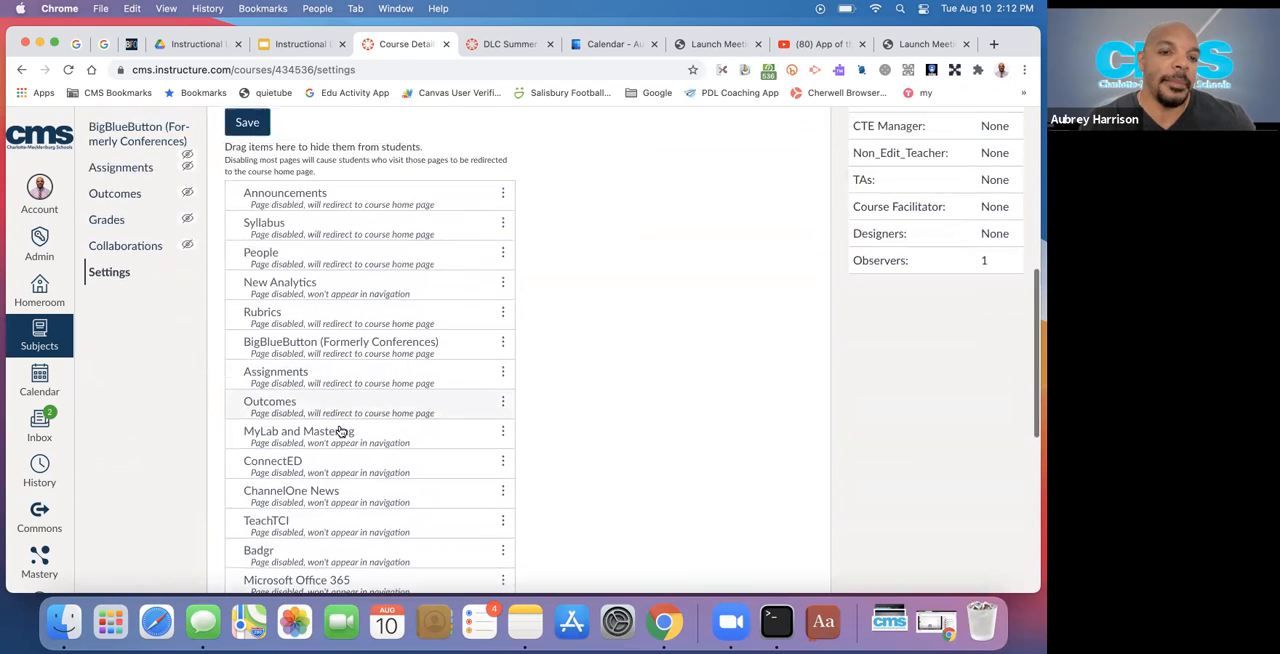
{"action": "scroll", "coordinate": [340, 431], "scroll_direction": "up", "scroll_amount": 5}
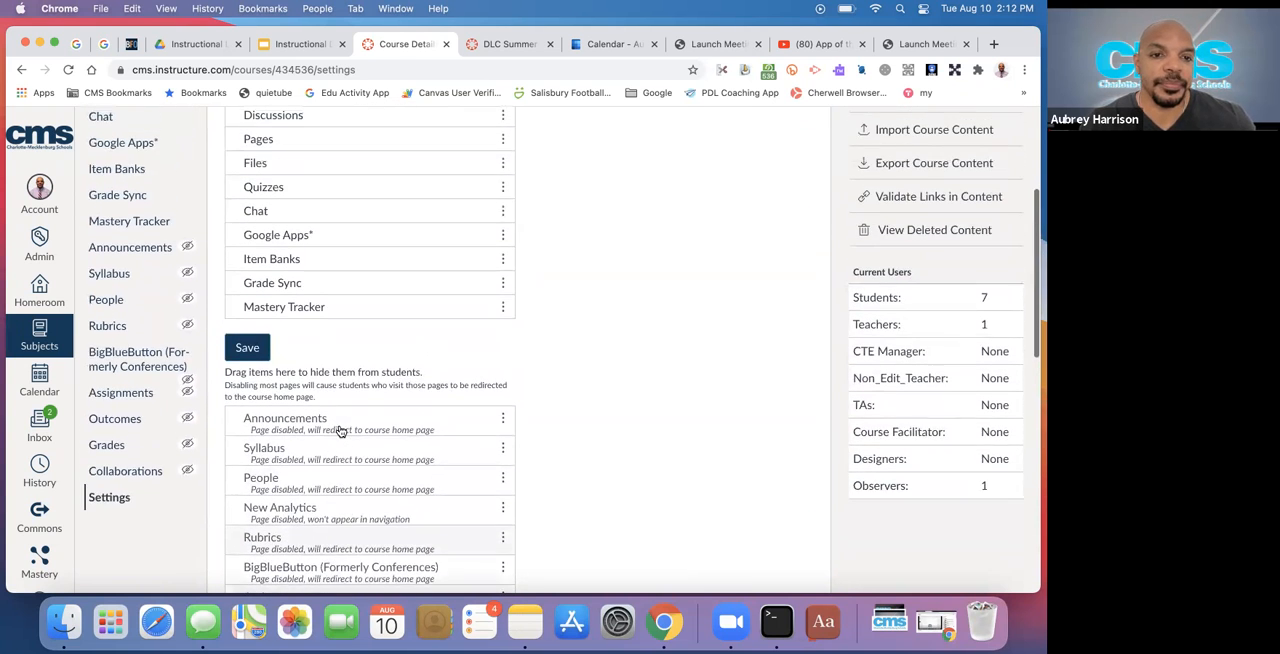
{"action": "scroll", "coordinate": [340, 431], "scroll_direction": "up", "scroll_amount": 1}
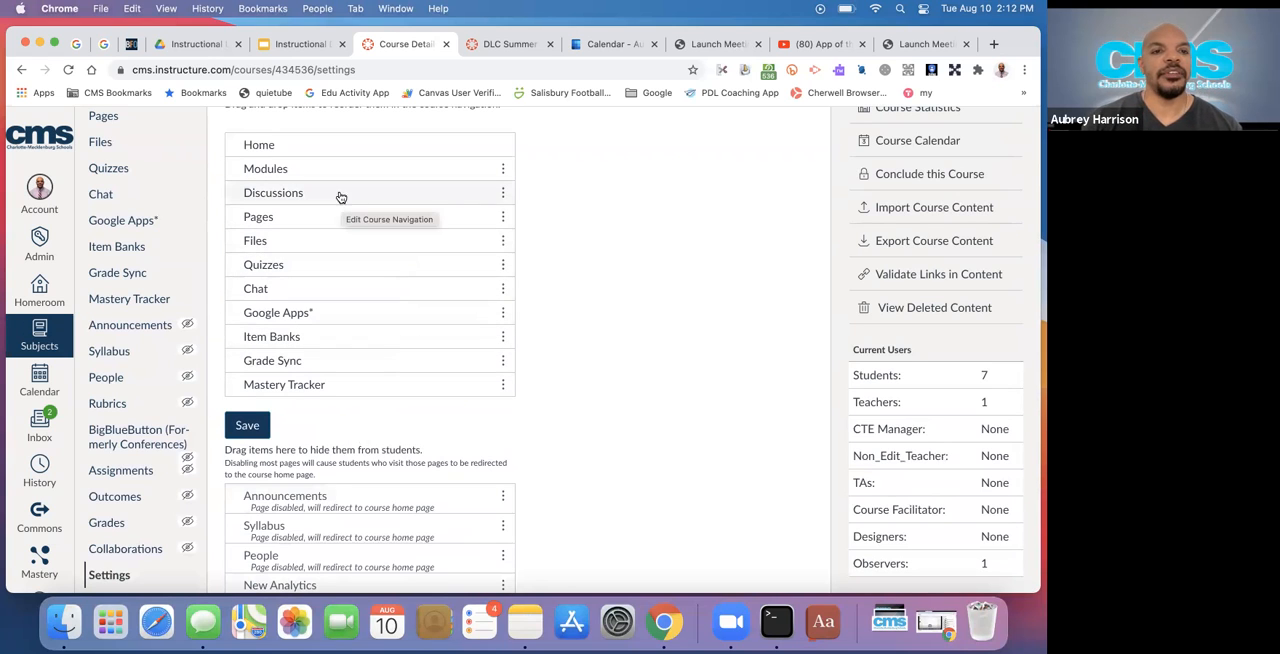
Disable Chat in the sandbox course navigation and check its place among the hidden items
{"action": "scroll", "coordinate": [338, 192], "scroll_direction": "up", "scroll_amount": 1}
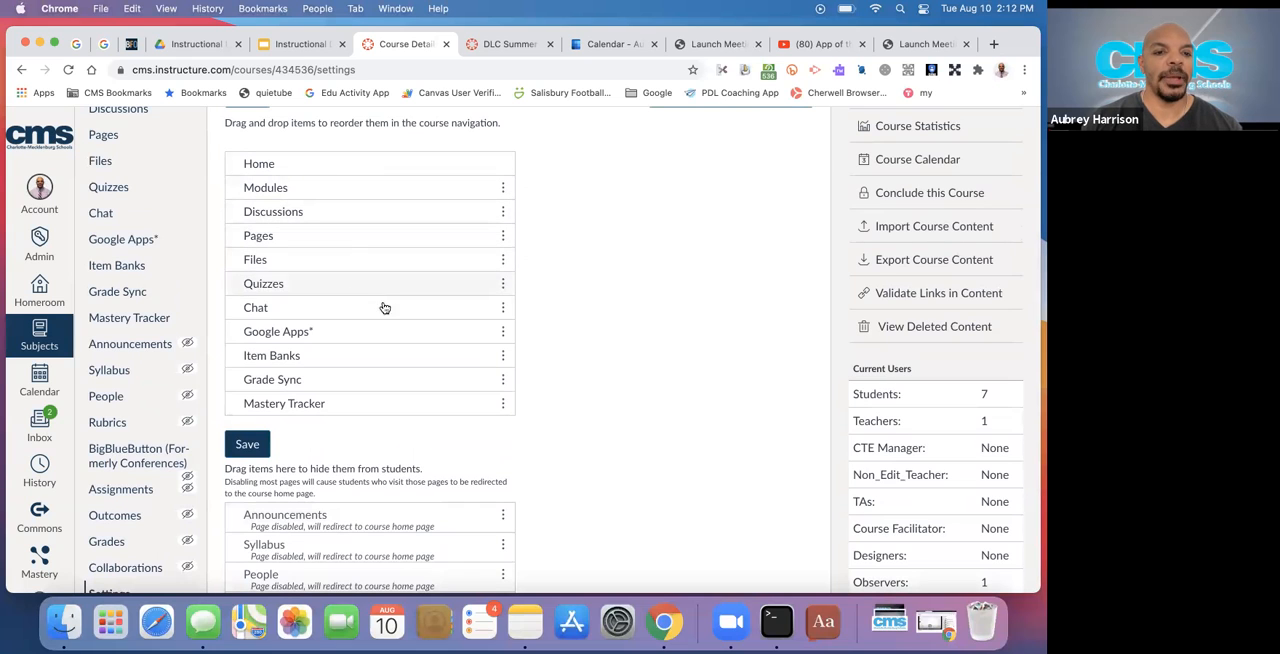
{"action": "left_click", "coordinate": [503, 309]}
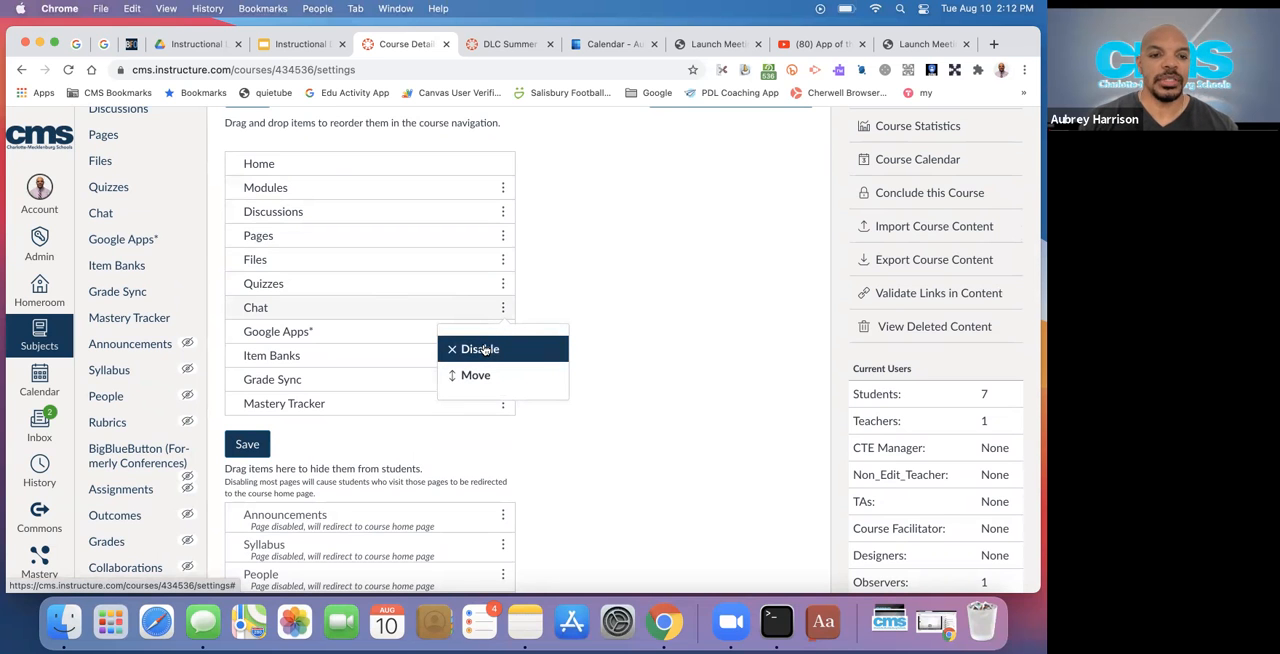
{"action": "left_click", "coordinate": [482, 349]}
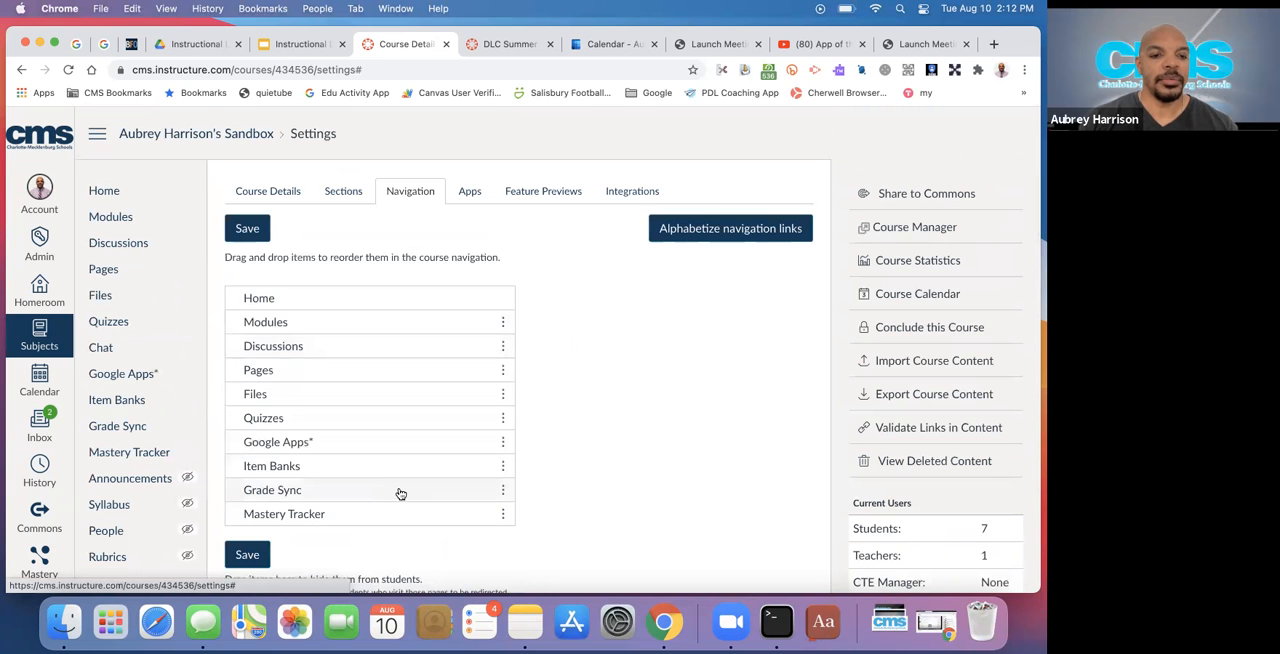
{"action": "scroll", "coordinate": [400, 490], "scroll_direction": "down", "scroll_amount": 5}
{"action": "scroll", "coordinate": [400, 494], "scroll_direction": "down", "scroll_amount": 5}
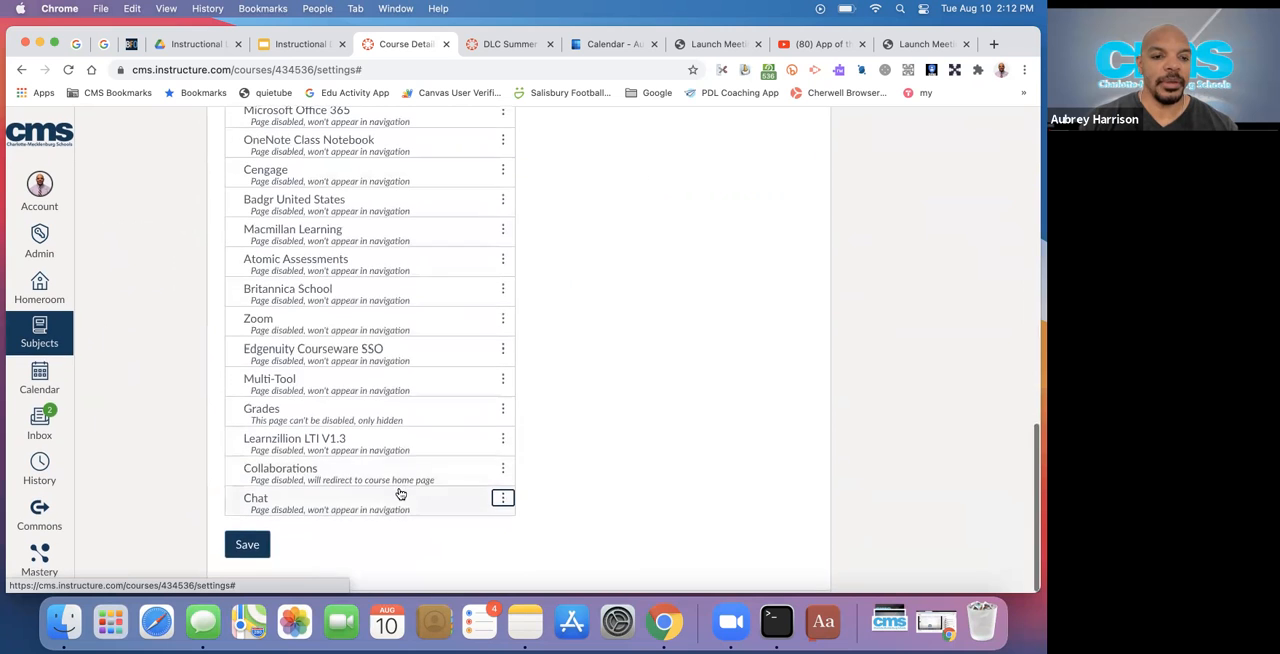
Move Files and Item Banks from the visible course navigation into the items hidden from students
{"action": "scroll", "coordinate": [420, 427], "scroll_direction": "up", "scroll_amount": 12}
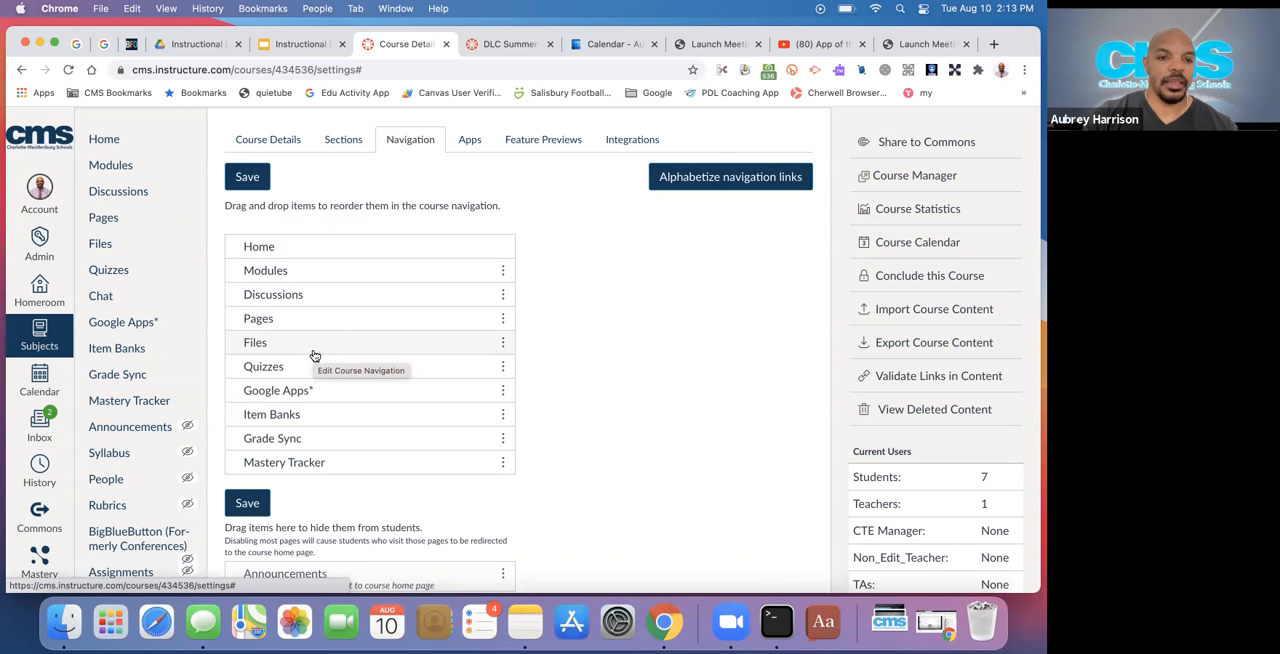
{"action": "left_click_drag", "start_coordinate": [318, 352], "coordinate": [281, 414]}
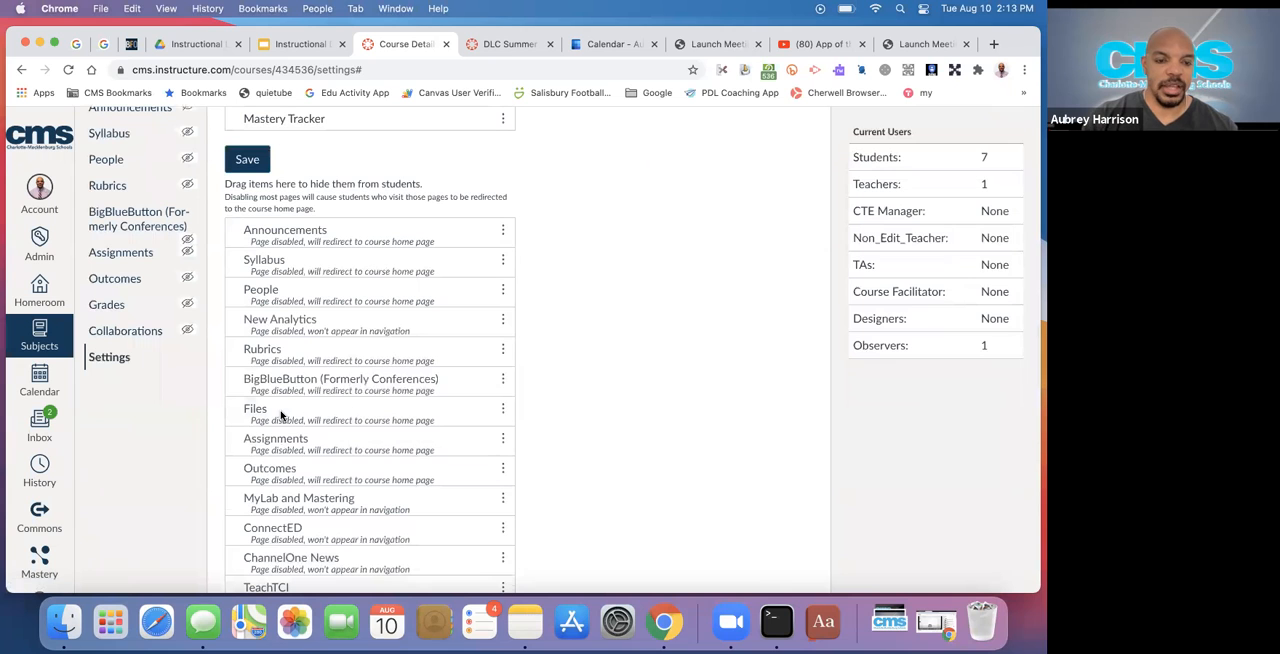
{"action": "scroll", "coordinate": [281, 414], "scroll_direction": "up", "scroll_amount": 10}
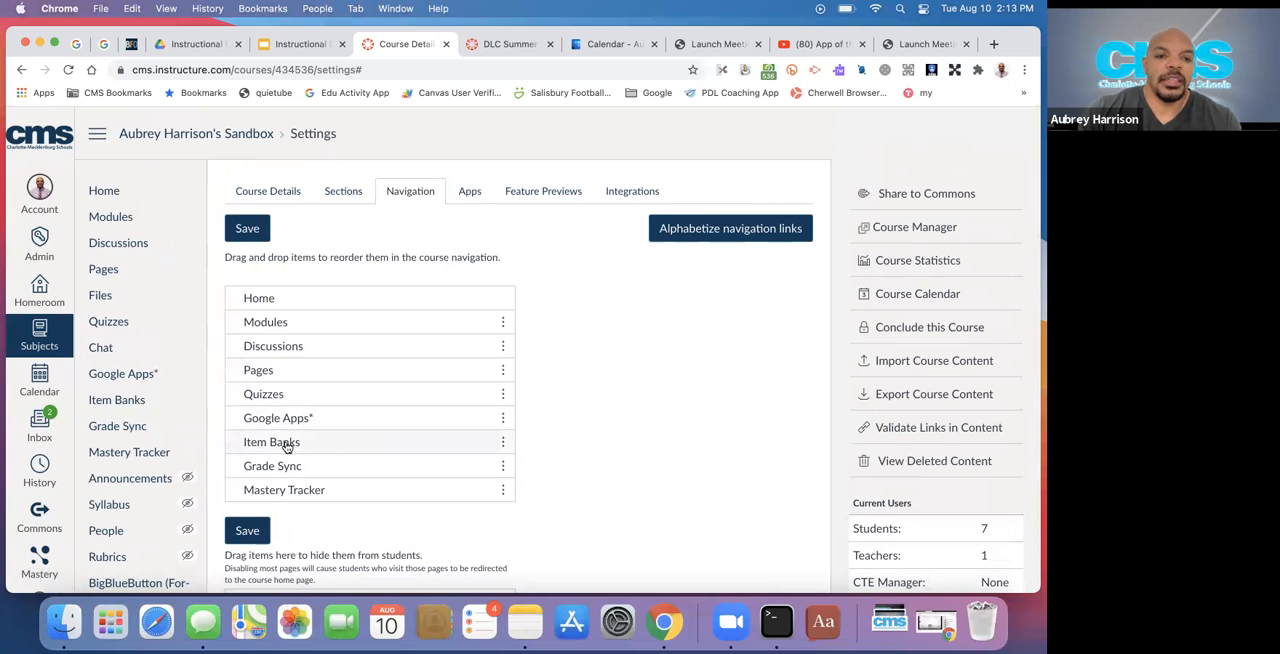
{"action": "left_click_drag", "start_coordinate": [286, 447], "coordinate": [278, 492]}
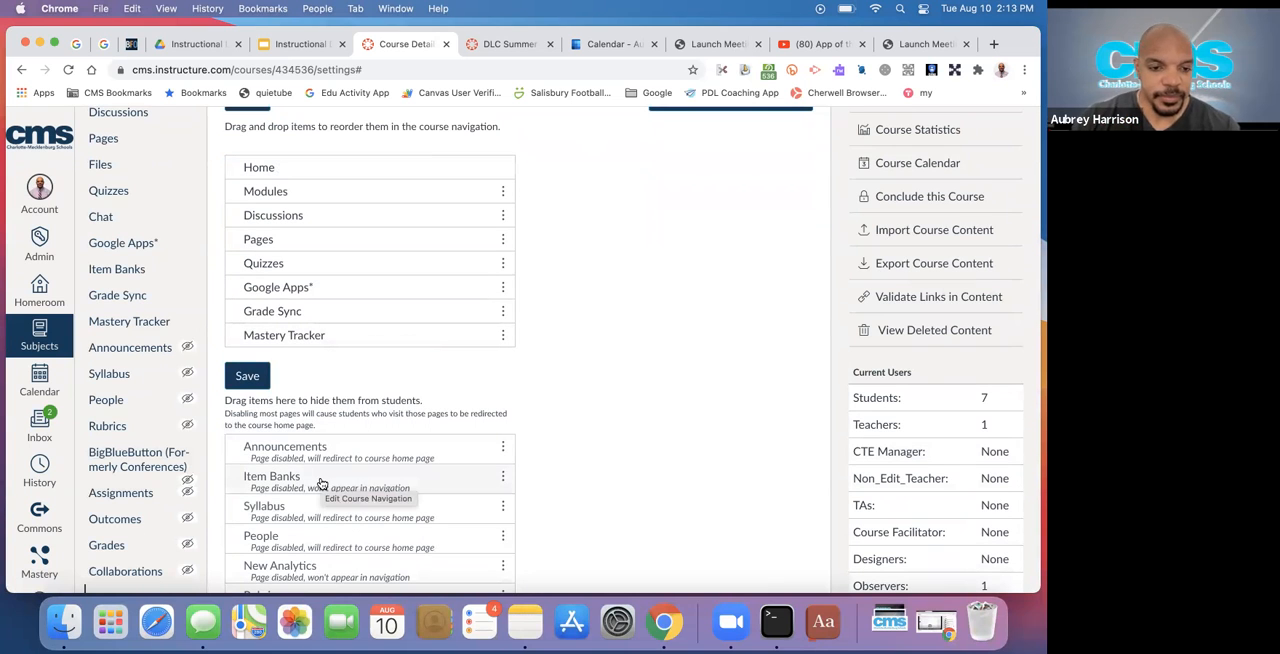
Move Assignments from the hidden items into the visible course navigation, between Google Apps and Grade Sync
{"action": "scroll", "coordinate": [322, 484], "scroll_direction": "down", "scroll_amount": 5}
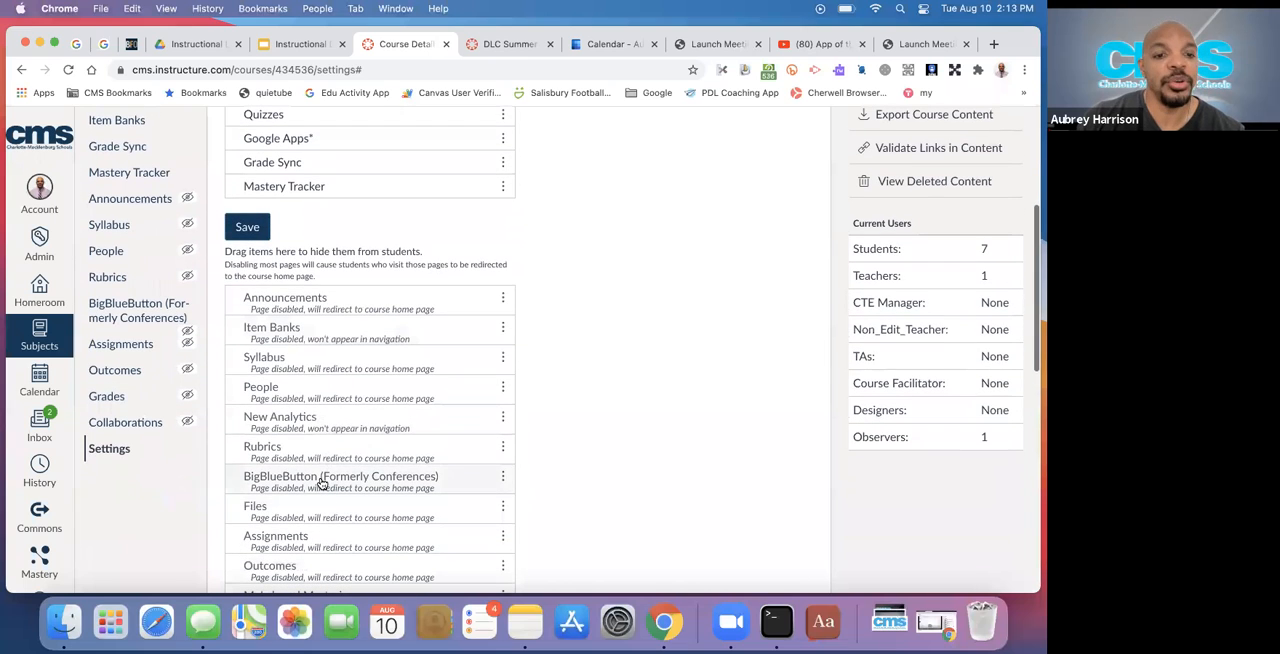
{"action": "scroll", "coordinate": [322, 484], "scroll_direction": "down", "scroll_amount": 2}
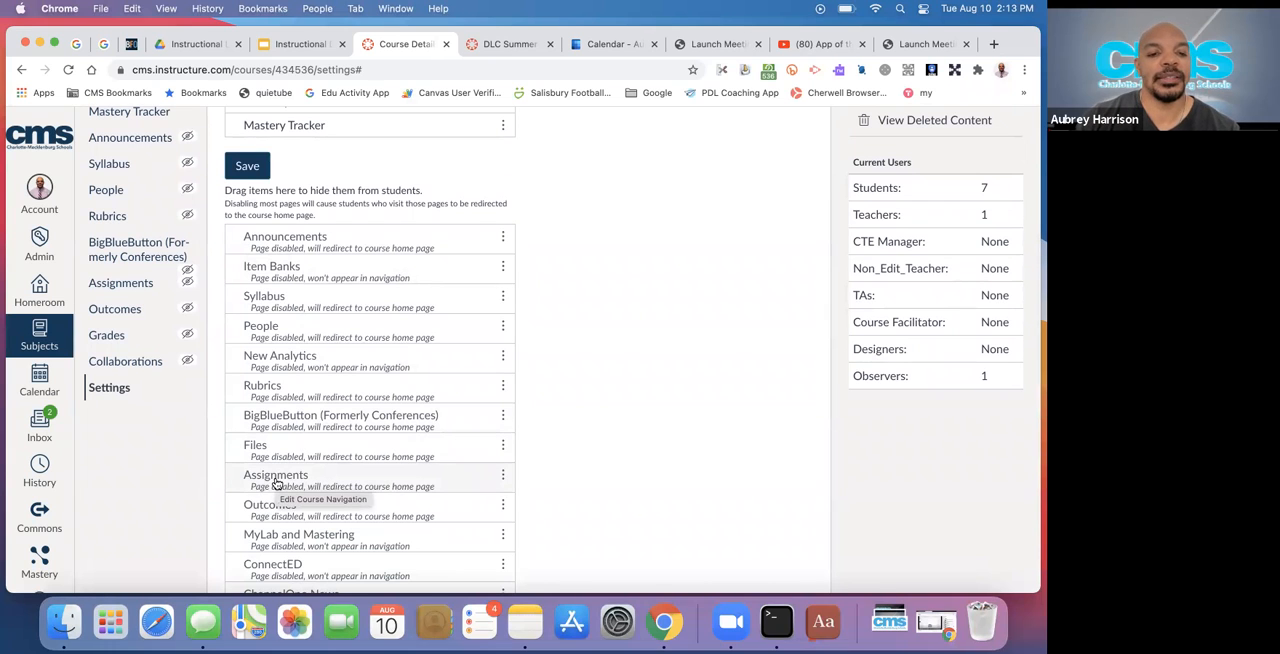
{"action": "scroll", "coordinate": [277, 484], "scroll_direction": "up", "scroll_amount": 1}
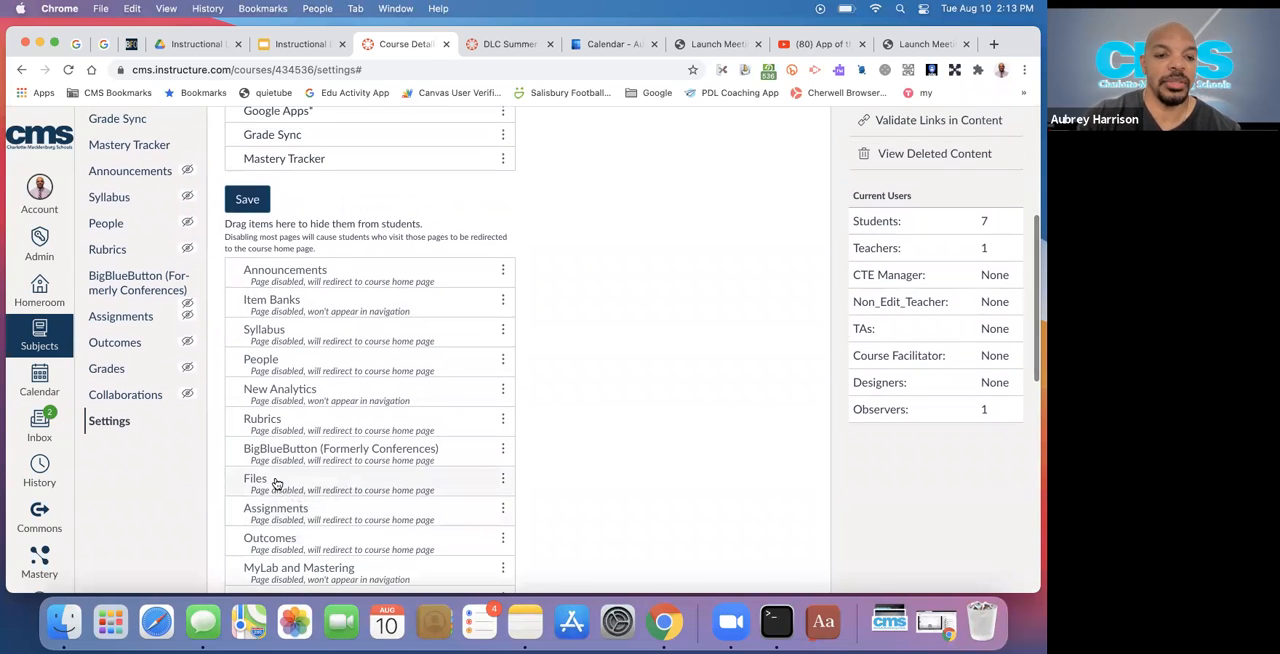
{"action": "left_click", "coordinate": [503, 510]}
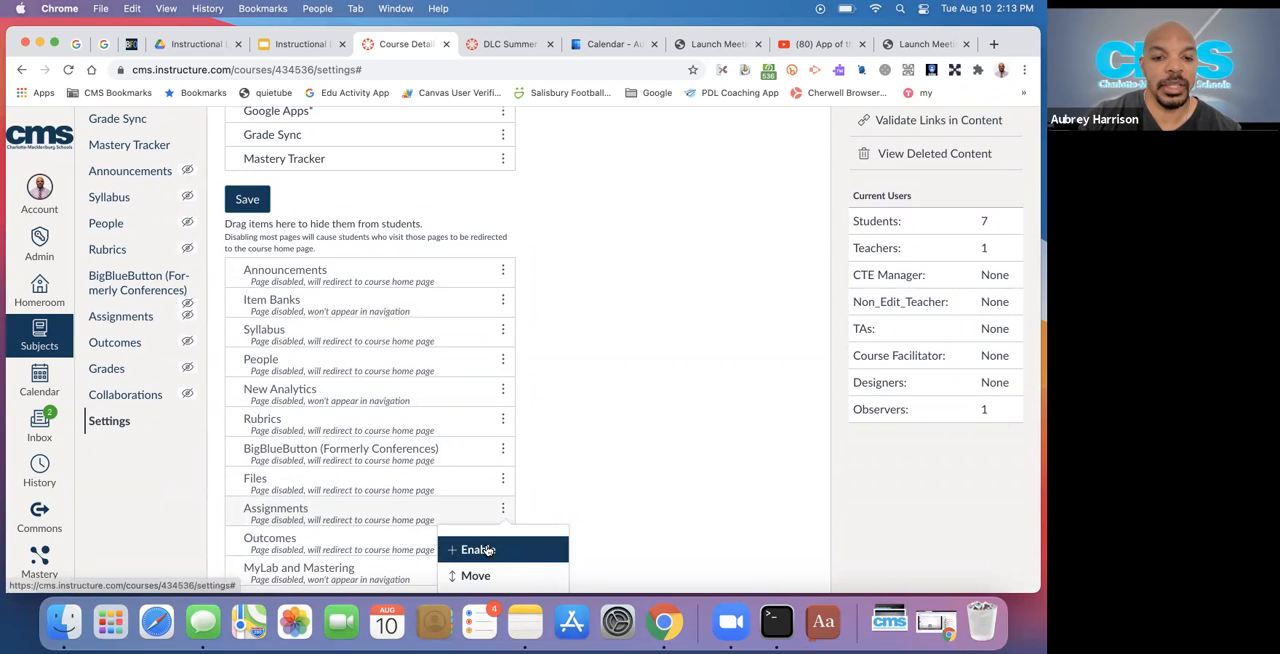
{"action": "left_click_drag", "start_coordinate": [329, 511], "coordinate": [330, 157]}
{"action": "scroll", "coordinate": [332, 142], "scroll_direction": "up", "scroll_amount": 3}
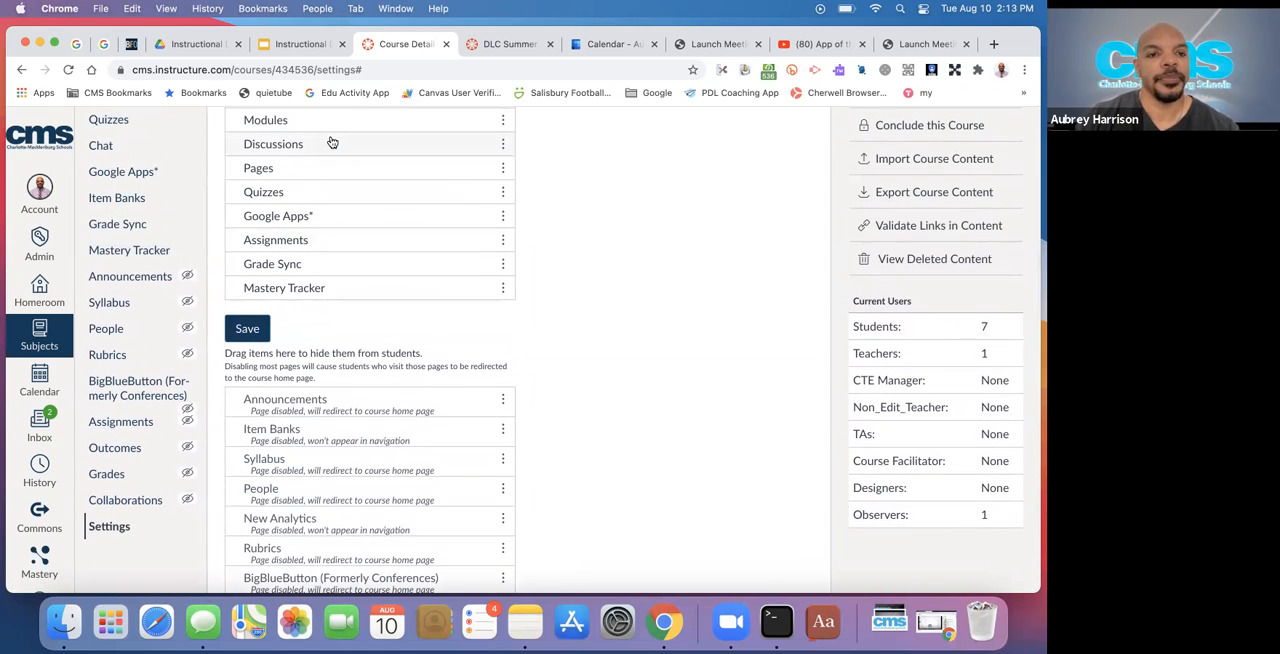
Place Assignments directly below Home in the course navigation and save the changes
{"action": "scroll", "coordinate": [323, 177], "scroll_direction": "up", "scroll_amount": 3}
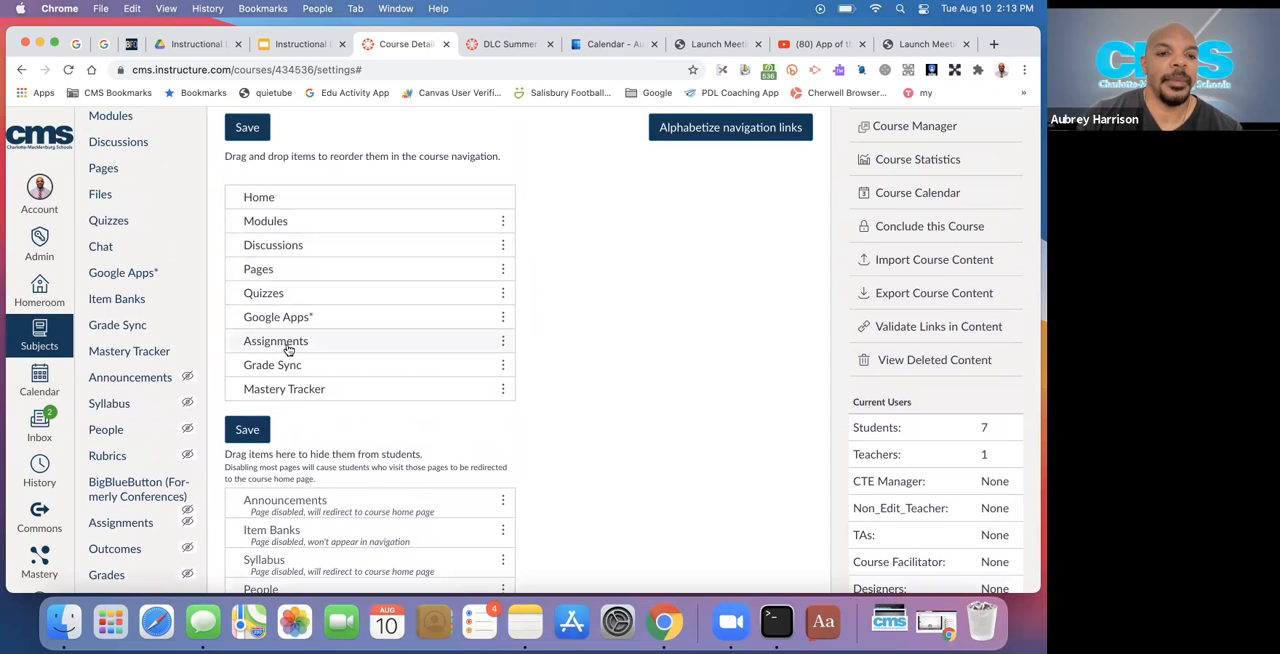
{"action": "left_click_drag", "start_coordinate": [288, 348], "coordinate": [281, 223]}
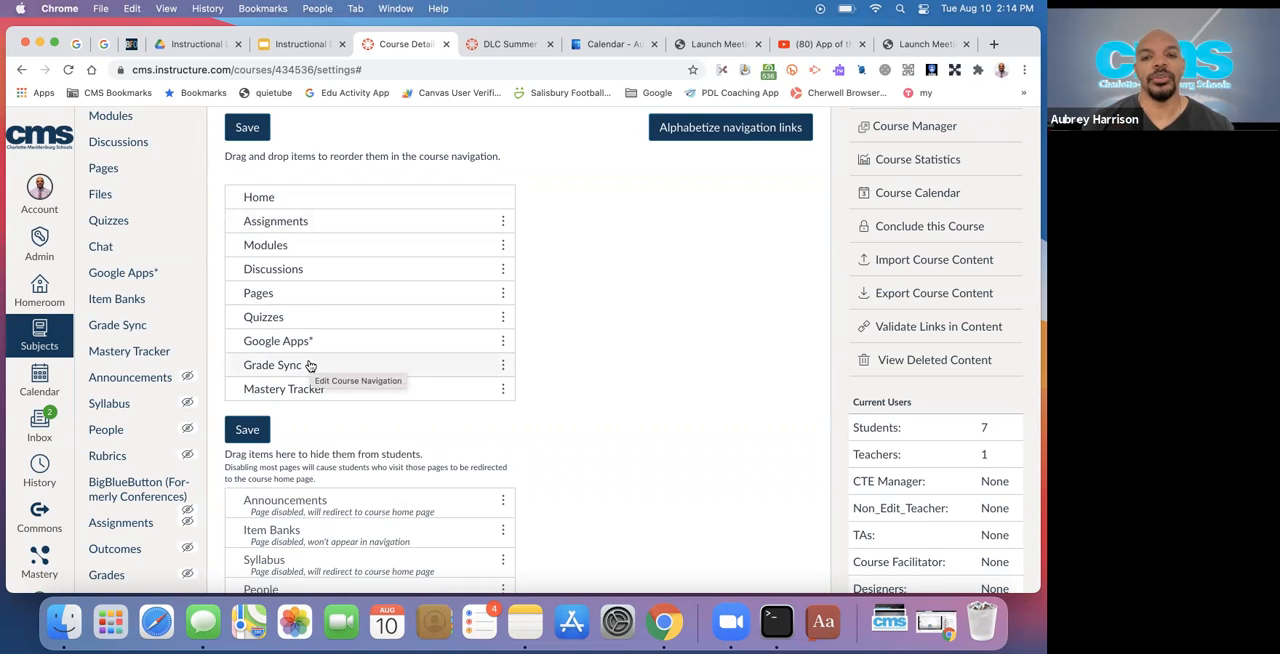
{"action": "left_click", "coordinate": [248, 129]}
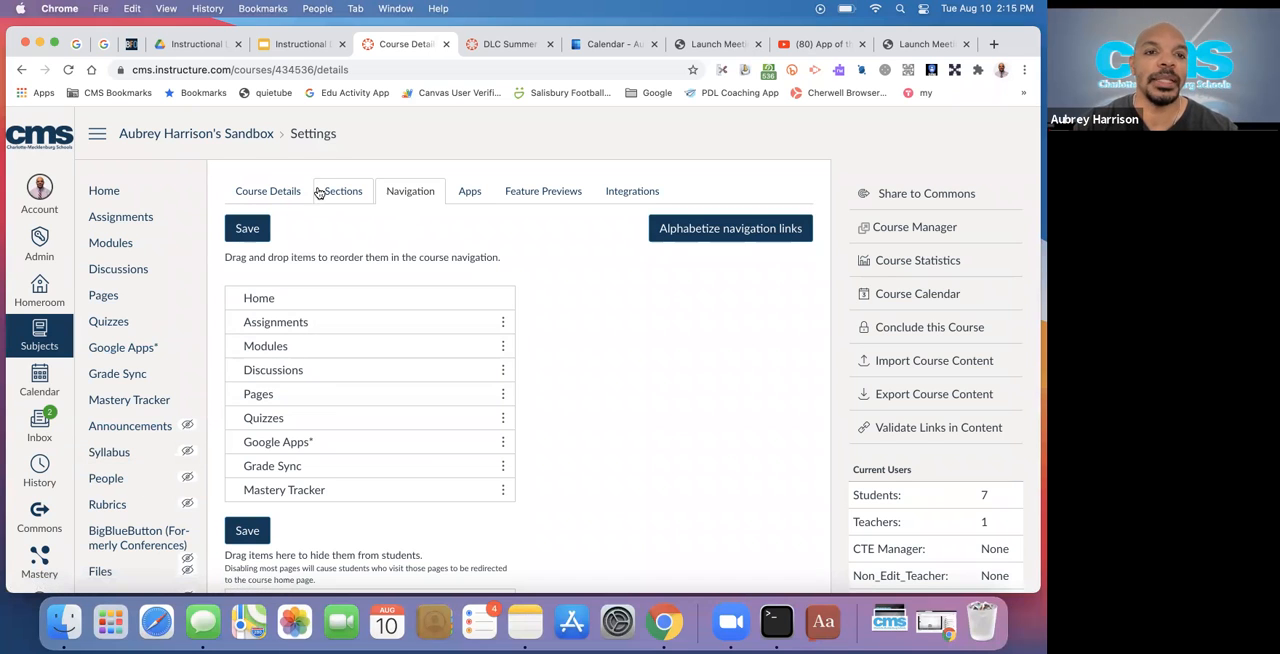
Switch to the Instructional Design with Canvas presentation and copy the Redirect Tool link from the Navigation slide
{"action": "left_click", "coordinate": [305, 43]}
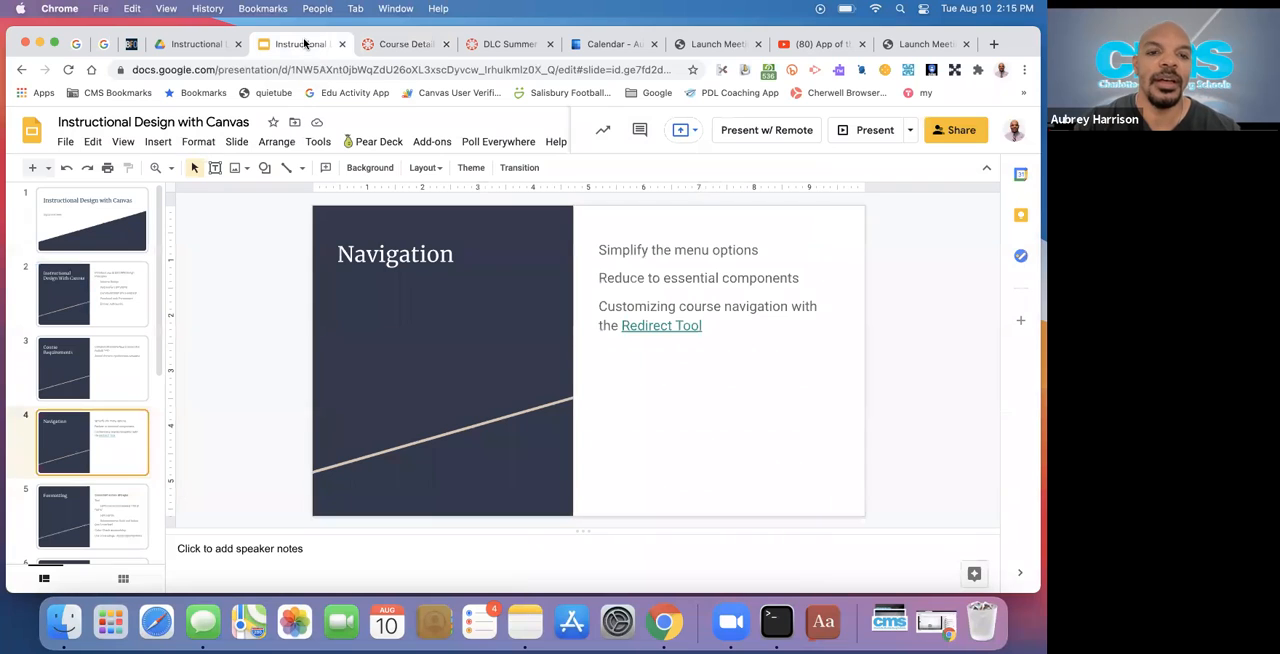
{"action": "left_click", "coordinate": [670, 327]}
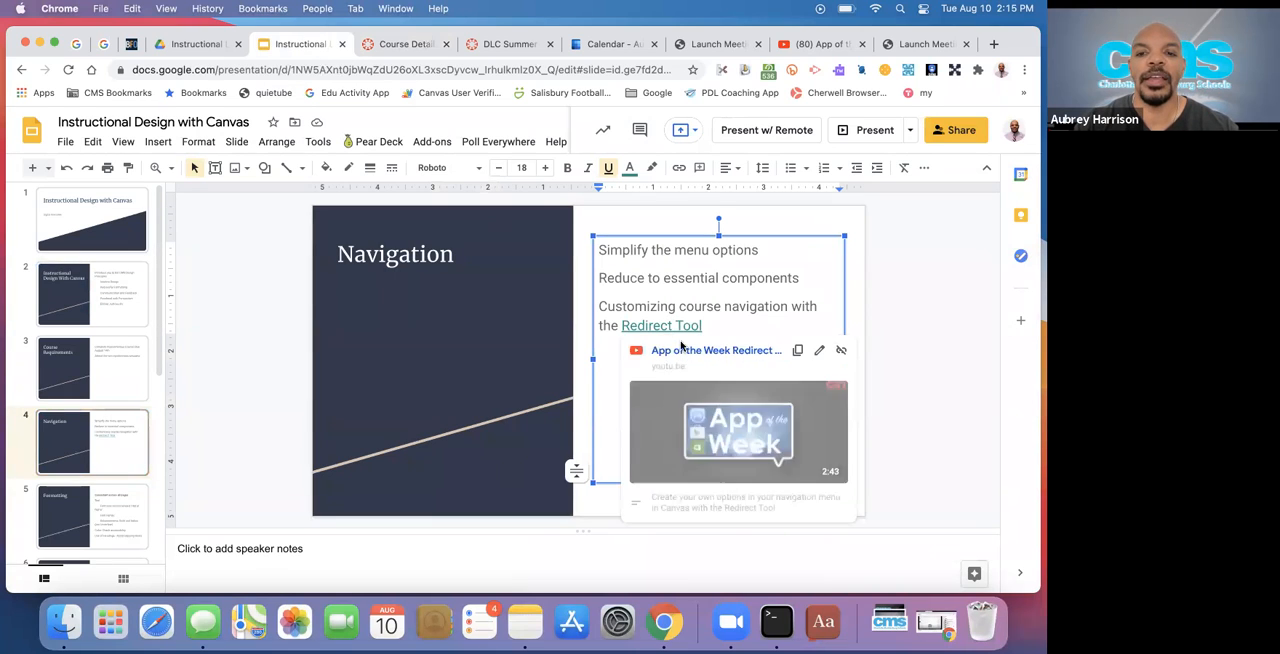
{"action": "left_click", "coordinate": [797, 349]}
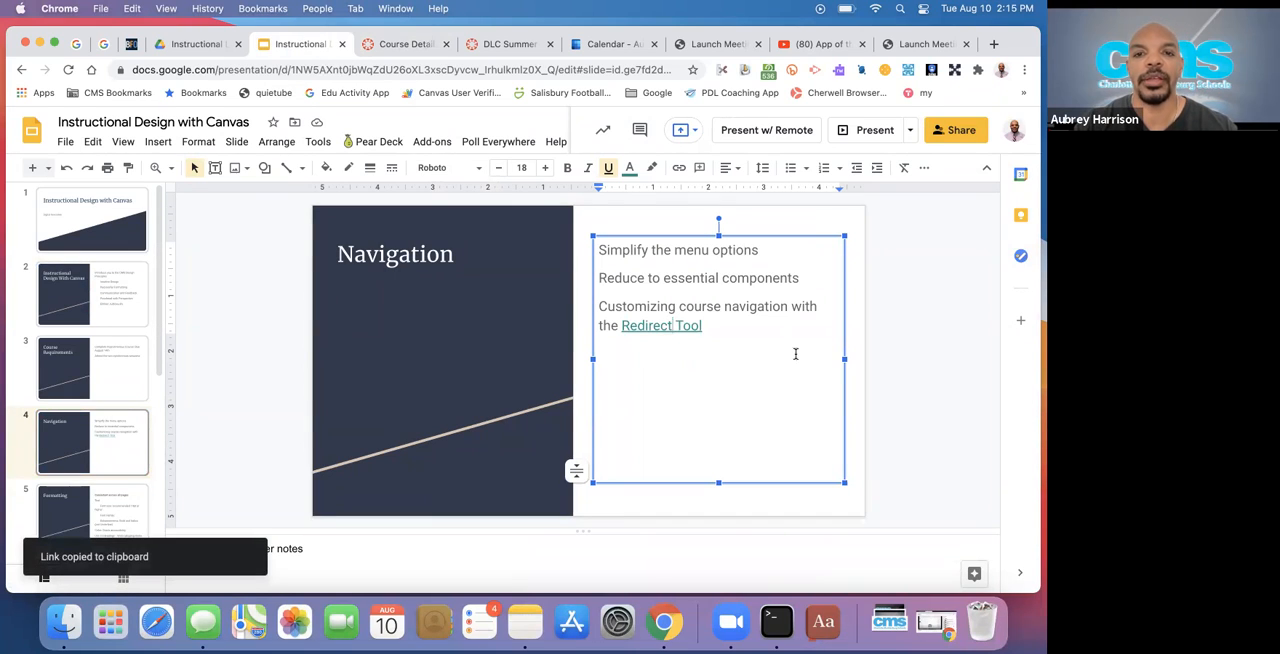
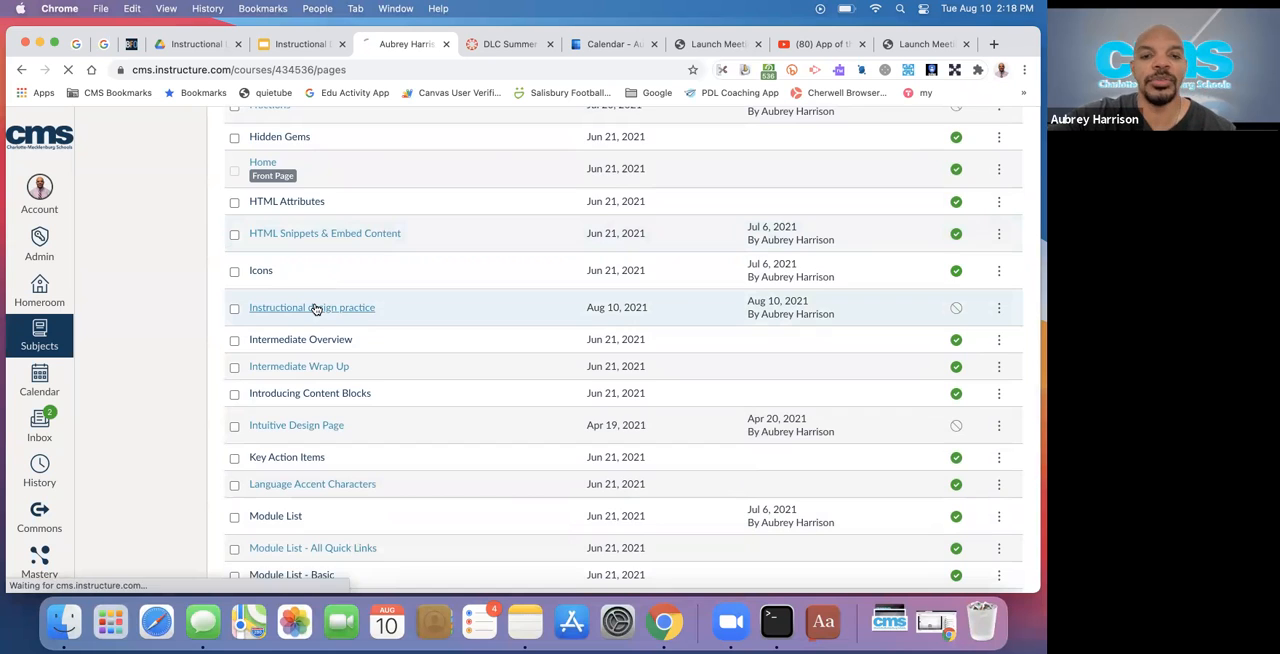
Open the Instructional design practice page for editing and browse the fonts available for its text
{"action": "left_click", "coordinate": [833, 191]}
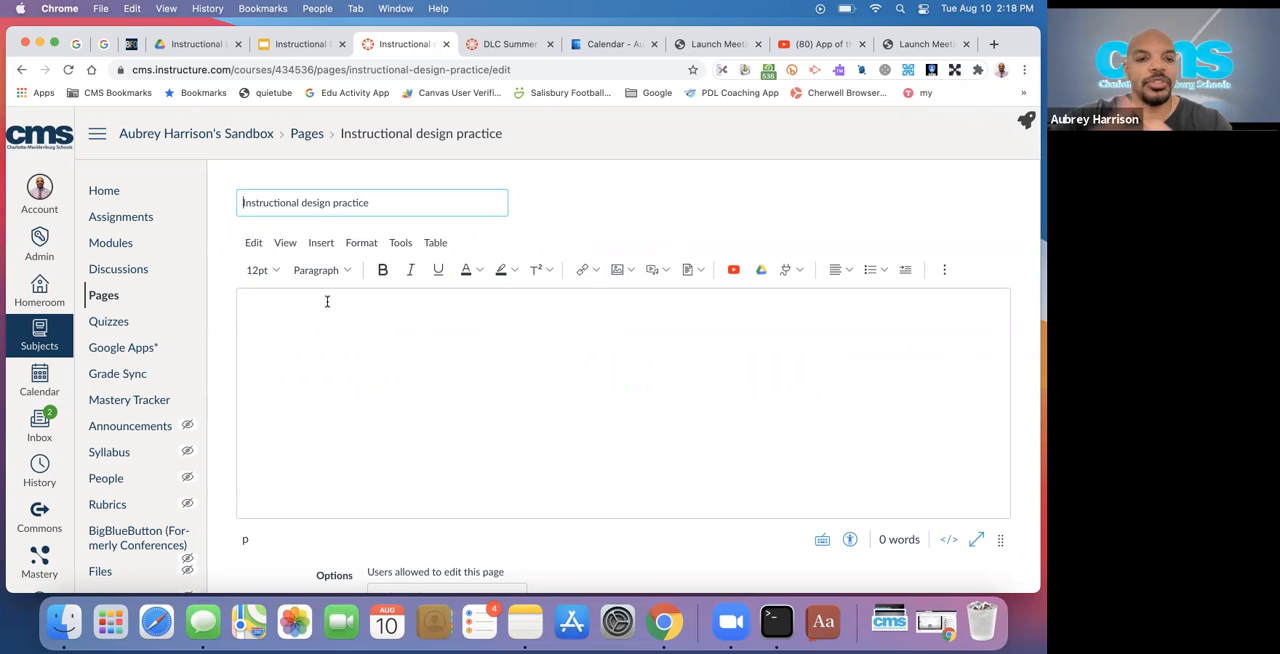
{"action": "left_click", "coordinate": [360, 242]}
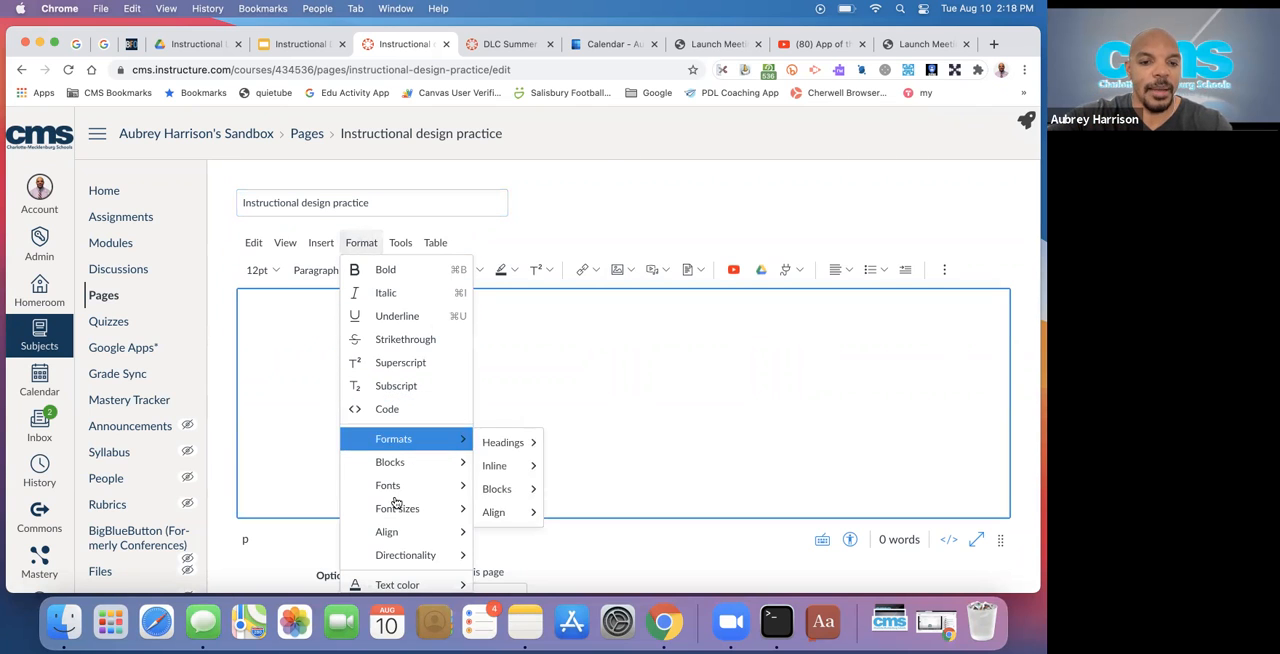
{"action": "mouse_move", "coordinate": [388, 485]}
{"action": "scroll", "coordinate": [579, 450], "scroll_direction": "down", "scroll_amount": 3}
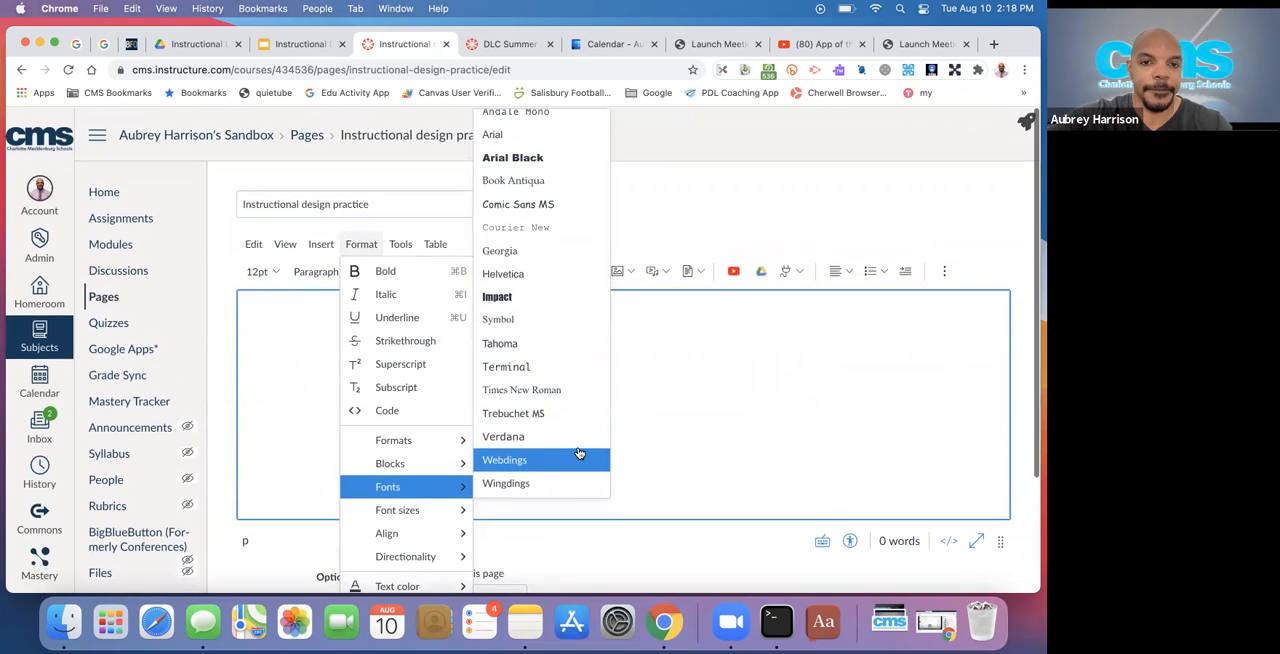
{"action": "scroll", "coordinate": [579, 453], "scroll_direction": "up", "scroll_amount": 2}
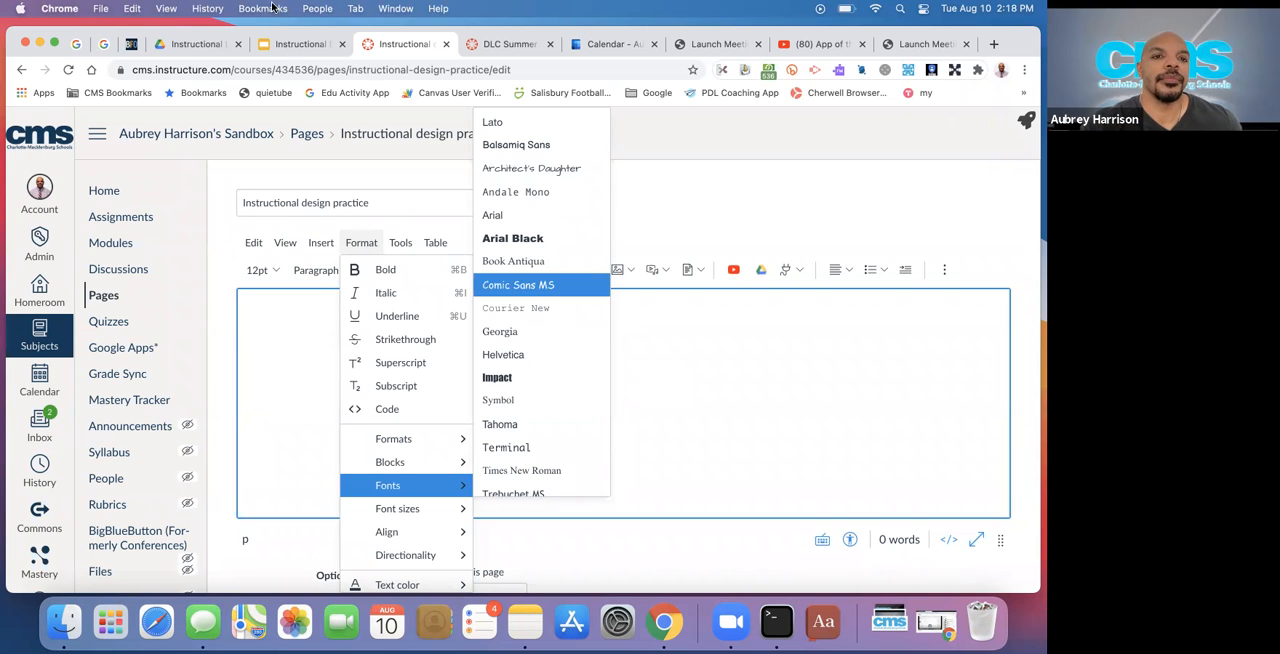
Consult the Formatting slide in the Google Slides presentation, and enter "Add text" in the body of the Canvas page
{"action": "left_click", "coordinate": [287, 45]}
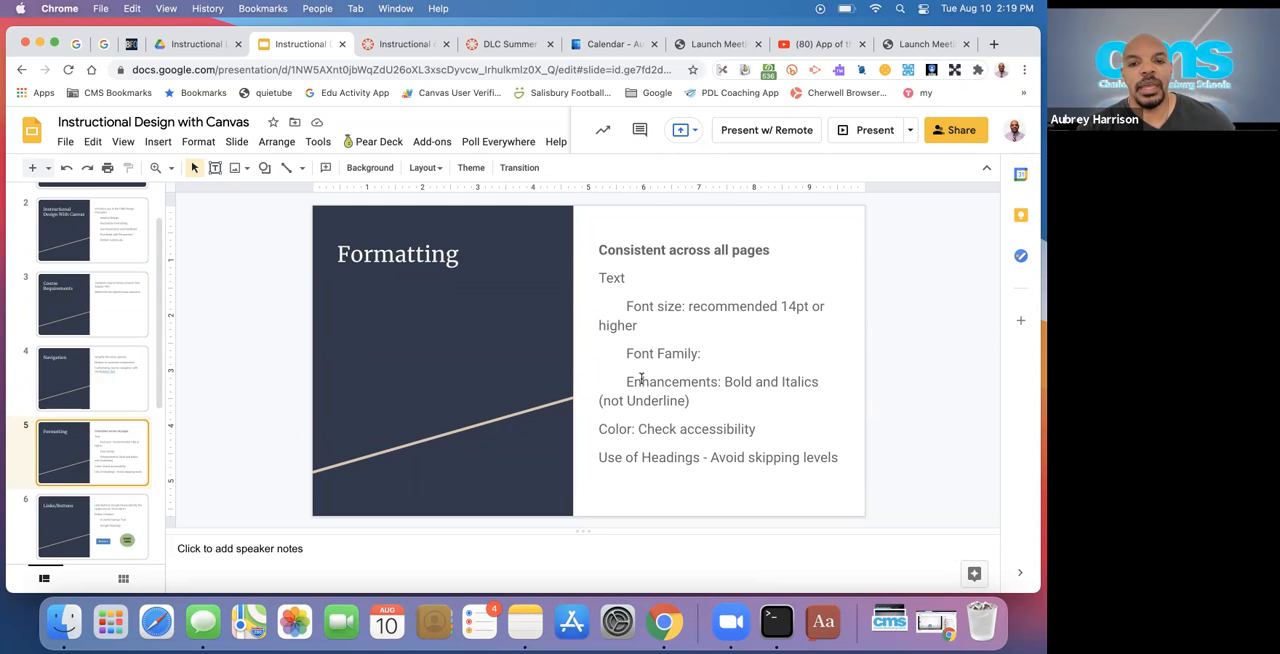
{"action": "left_click", "coordinate": [404, 42]}
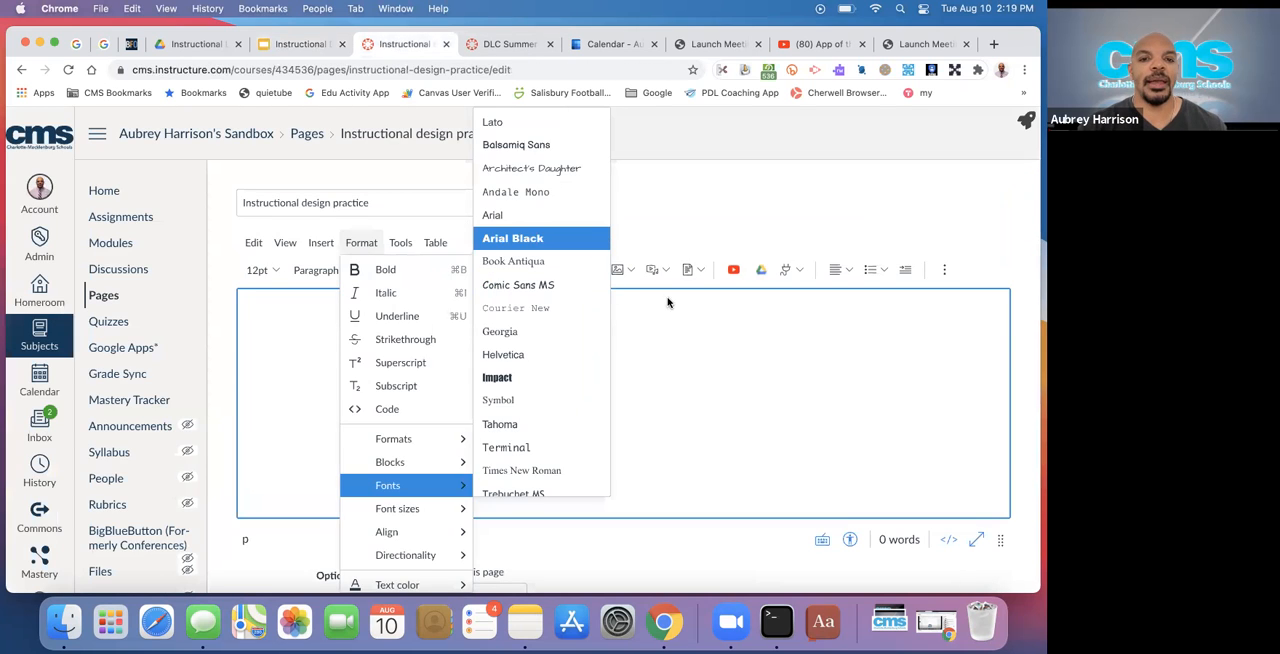
{"action": "left_click", "coordinate": [698, 347]}
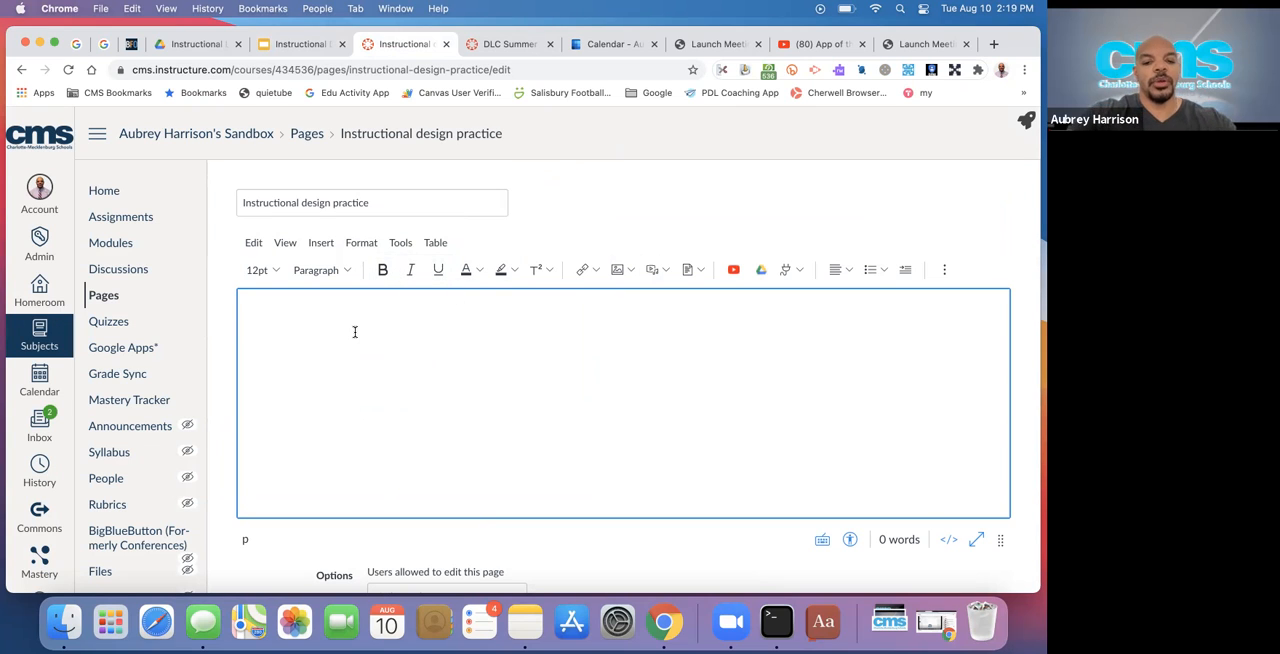
{"action": "type", "text": "Addd"}
{"action": "key", "text": "BackSpace"}
{"action": "type", "text": "te"}
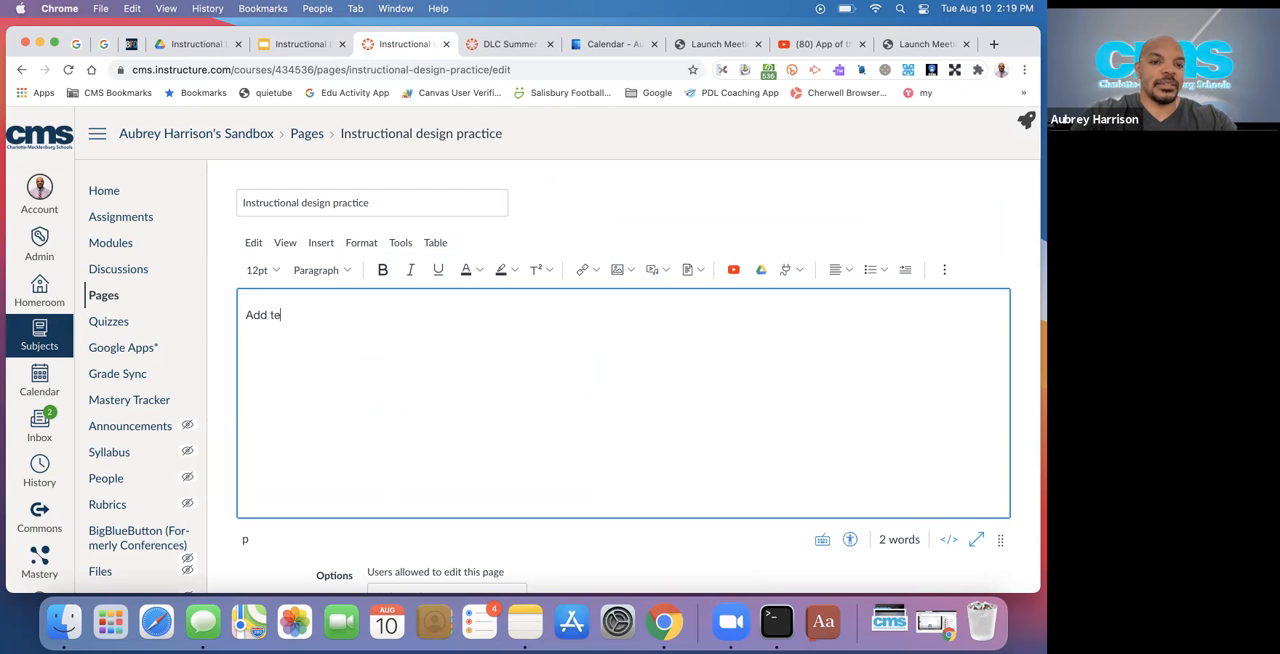
{"action": "type", "text": "xt"}
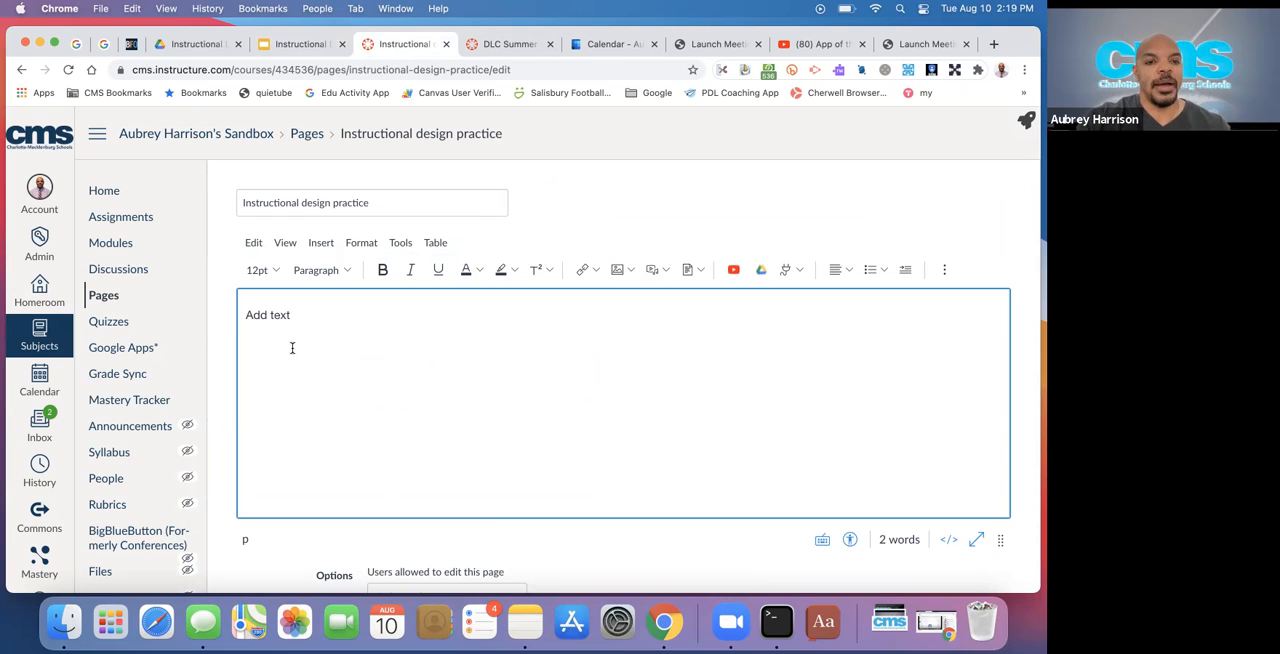
Set the "Add text" line to 14pt and make it bold, trying italics on it and removing them
{"action": "double_click", "coordinate": [281, 317]}
{"action": "triple_click", "coordinate": [281, 317]}
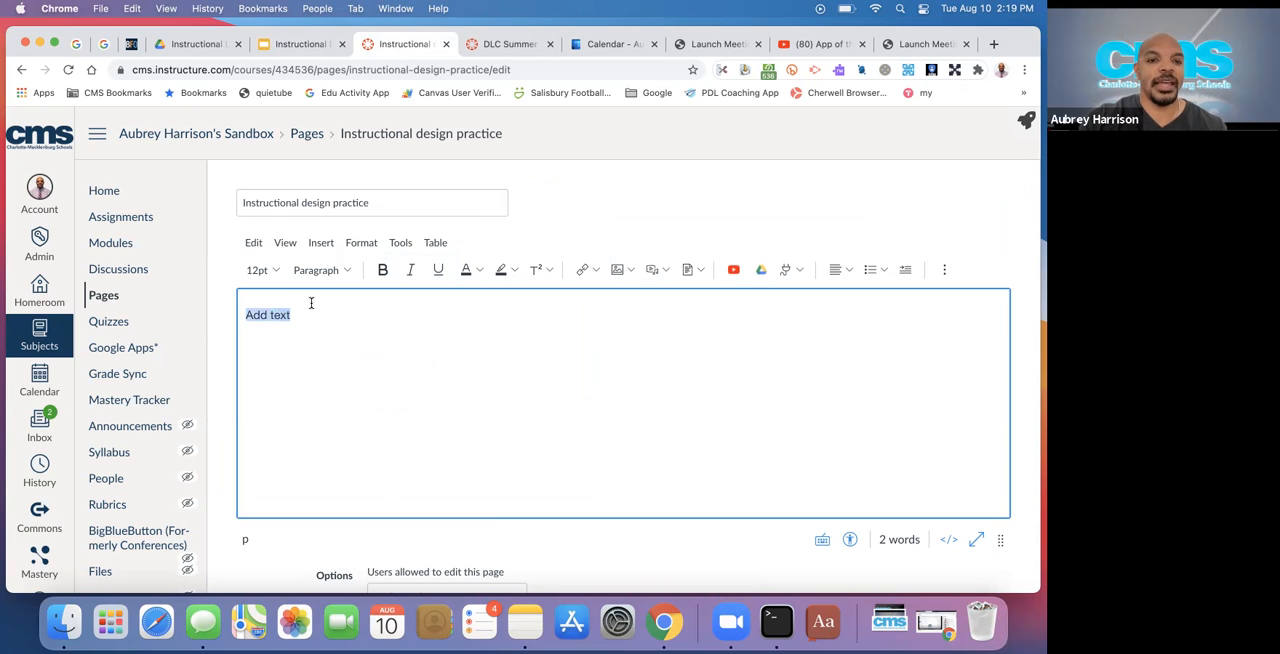
{"action": "left_click", "coordinate": [262, 270]}
{"action": "left_click", "coordinate": [272, 366]}
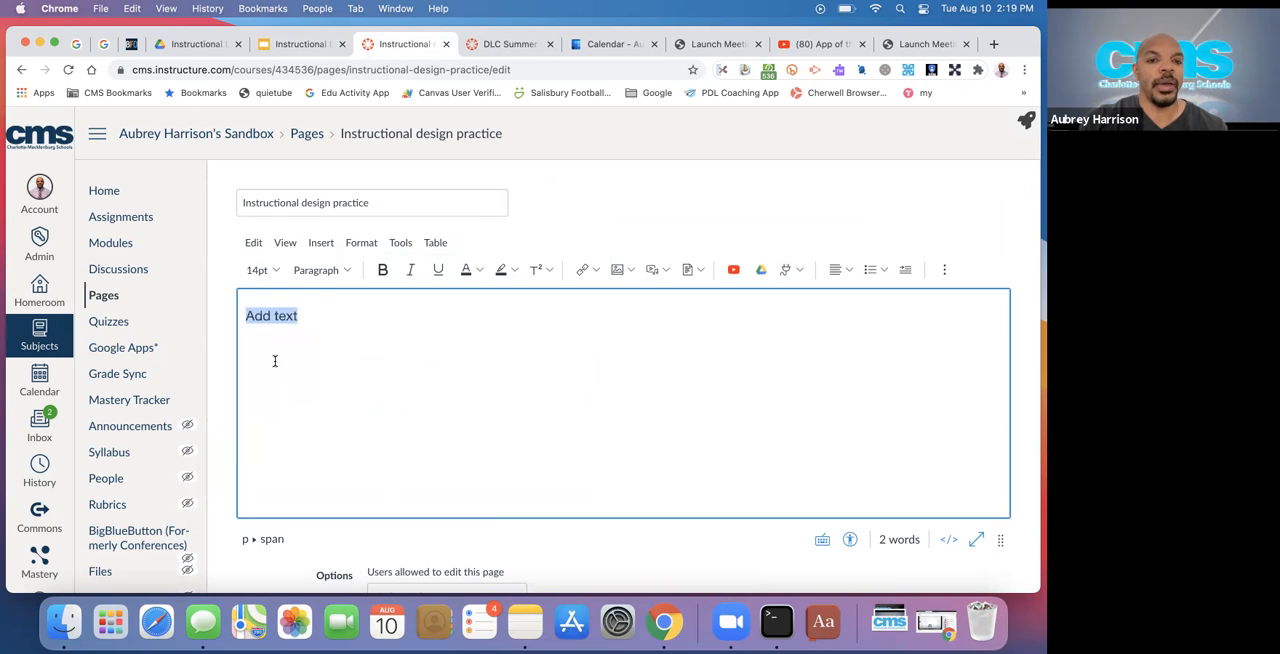
{"action": "left_click", "coordinate": [383, 270]}
{"action": "left_click", "coordinate": [411, 271]}
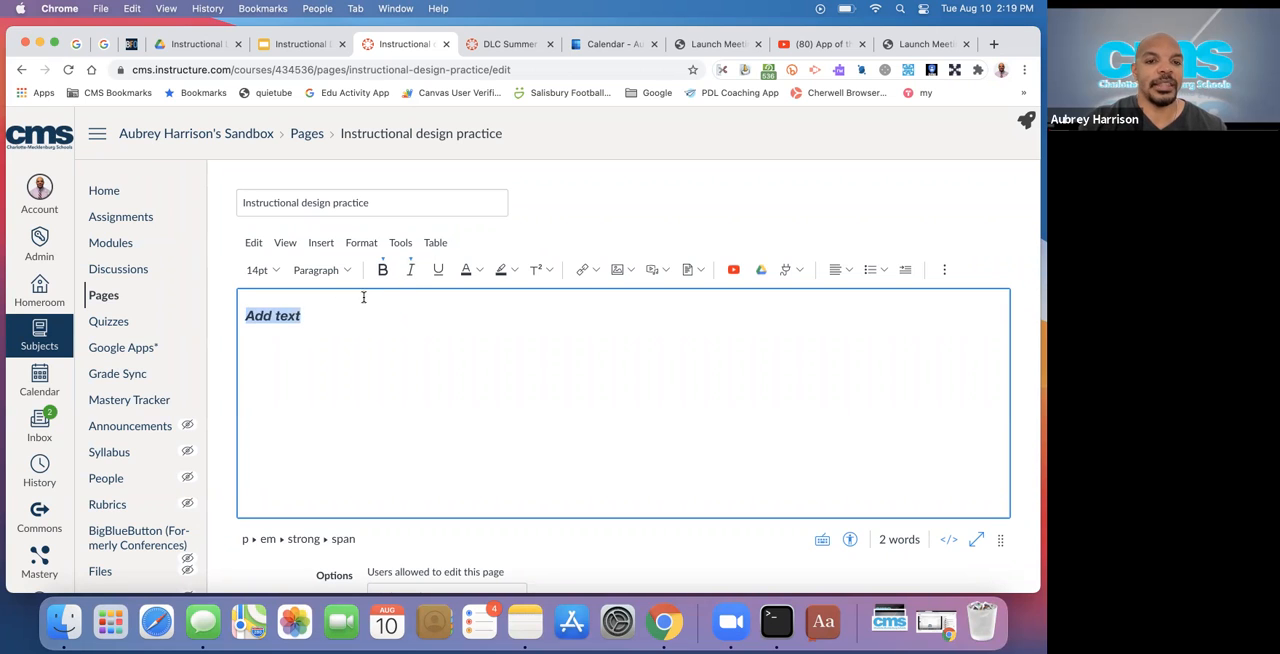
{"action": "left_click", "coordinate": [410, 270]}
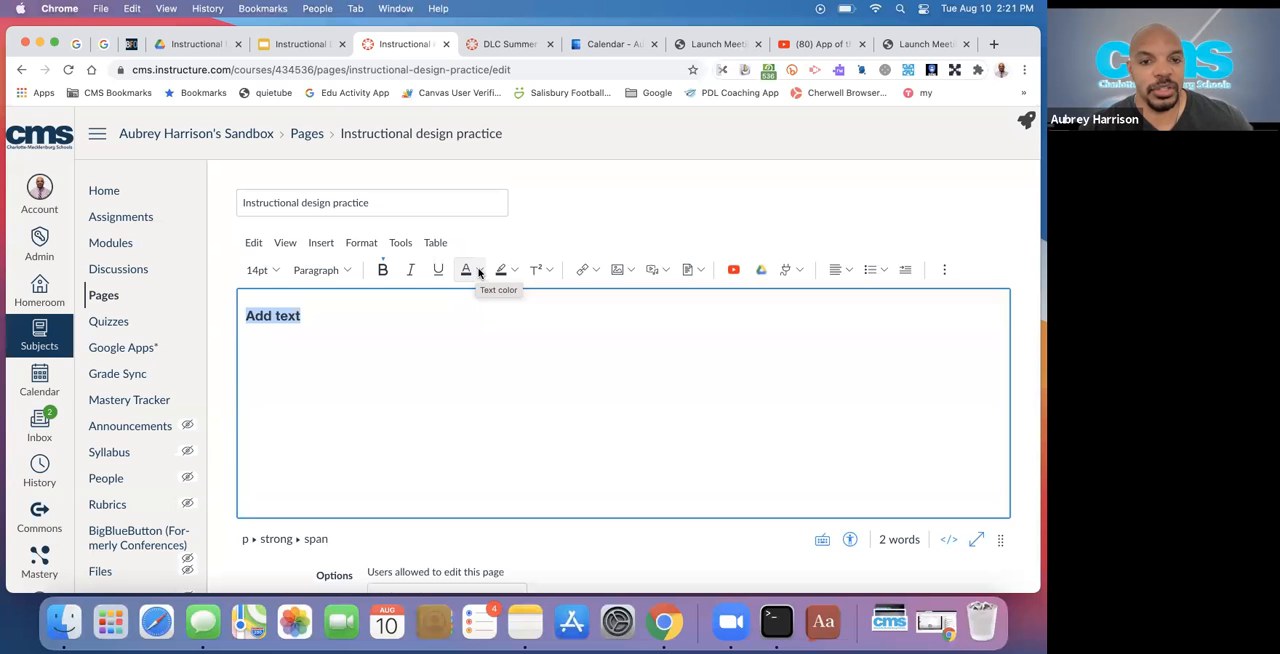
Color the "Add text" line medium purple and run the Accessibility Checker on the page
{"action": "left_click", "coordinate": [477, 273]}
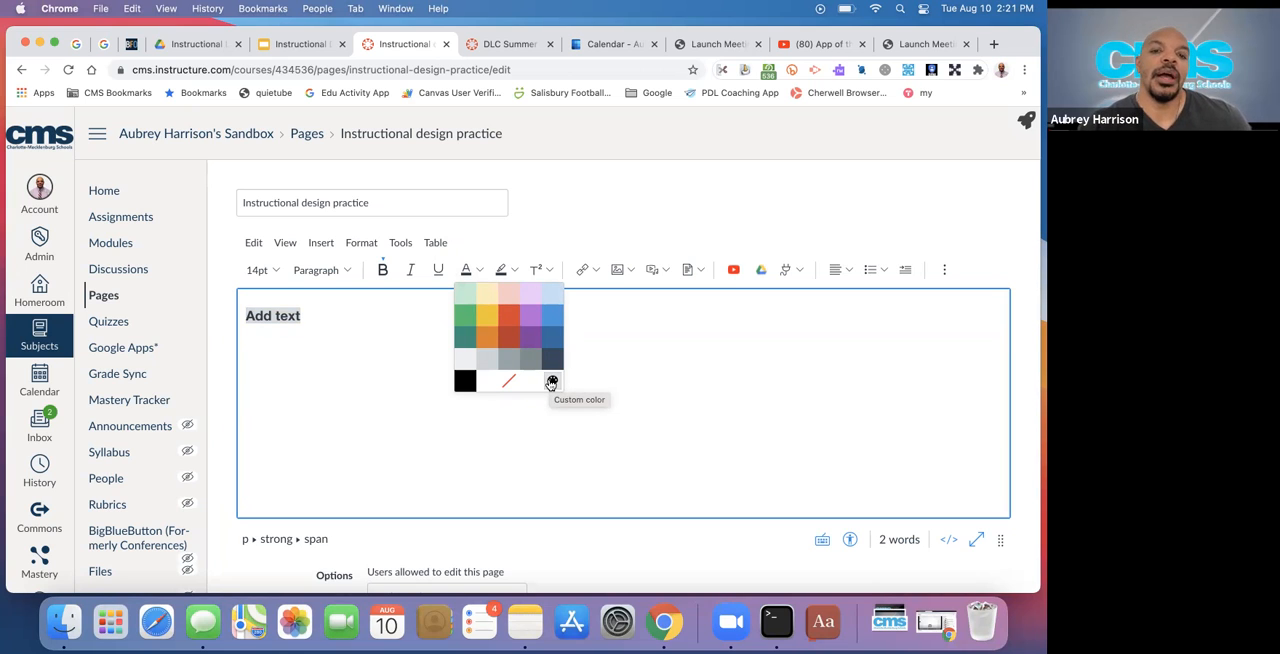
{"action": "left_click", "coordinate": [530, 318]}
{"action": "left_click", "coordinate": [510, 335]}
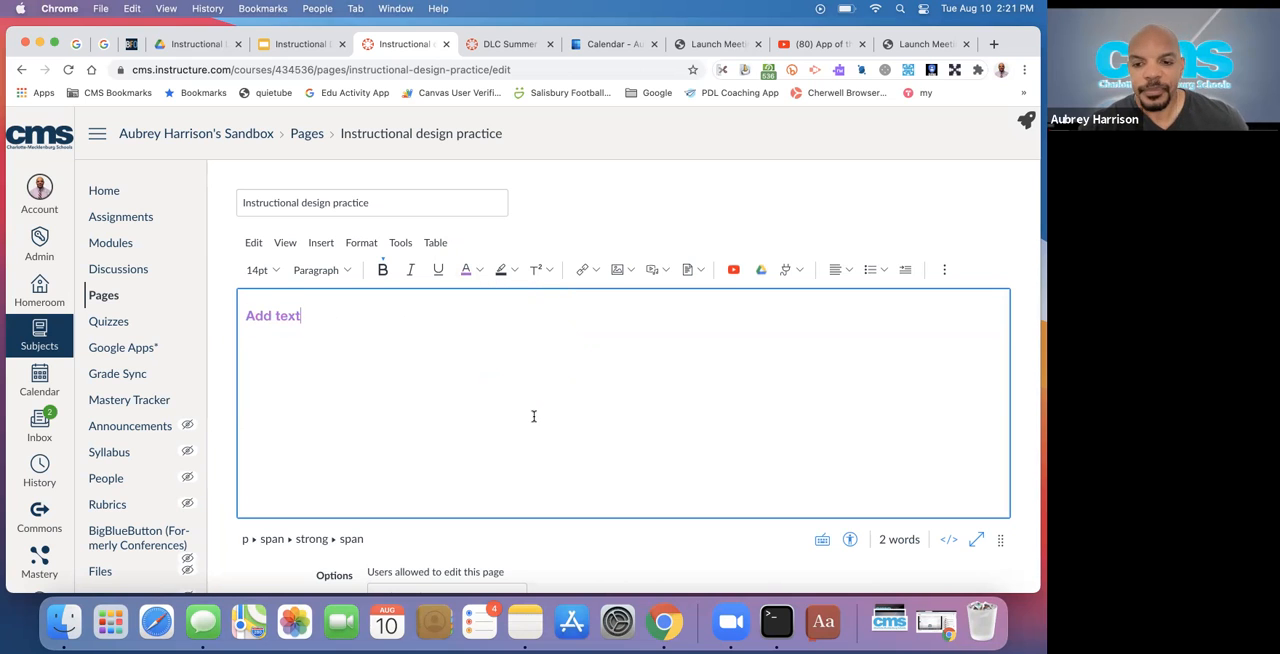
{"action": "left_click", "coordinate": [849, 541]}
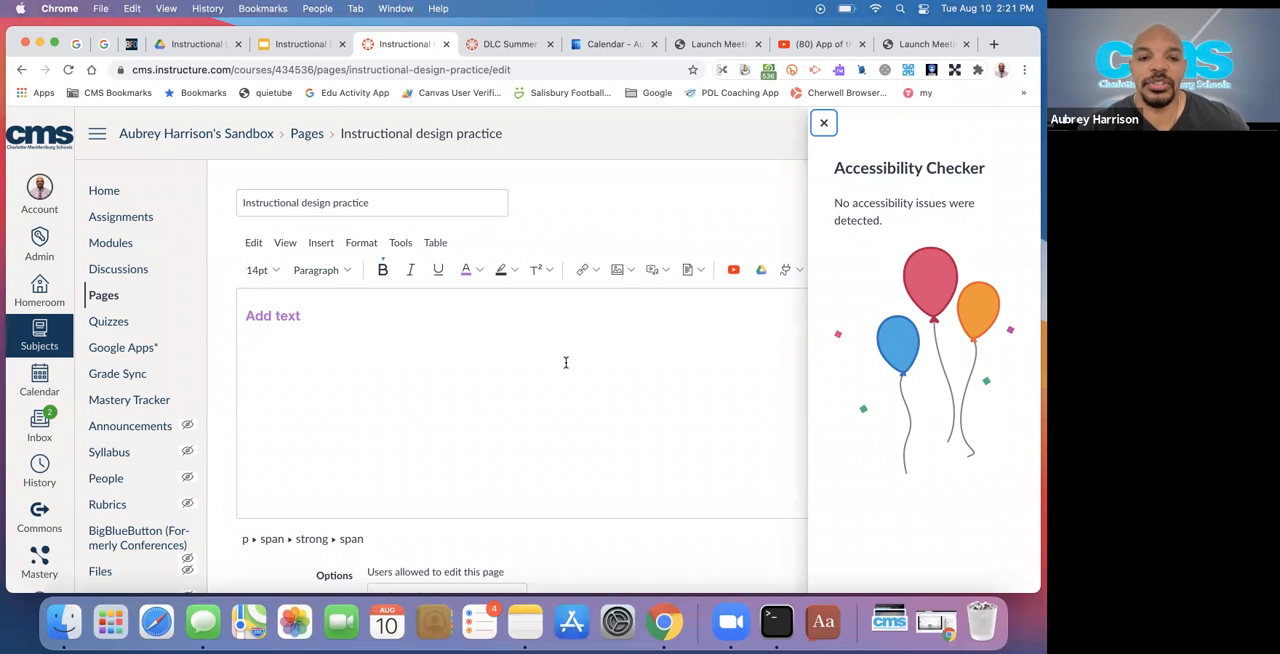
Recolor the "Add text" line pale purple, rerun the Accessibility Checker, and close it without applying a change
{"action": "left_click", "coordinate": [331, 331]}
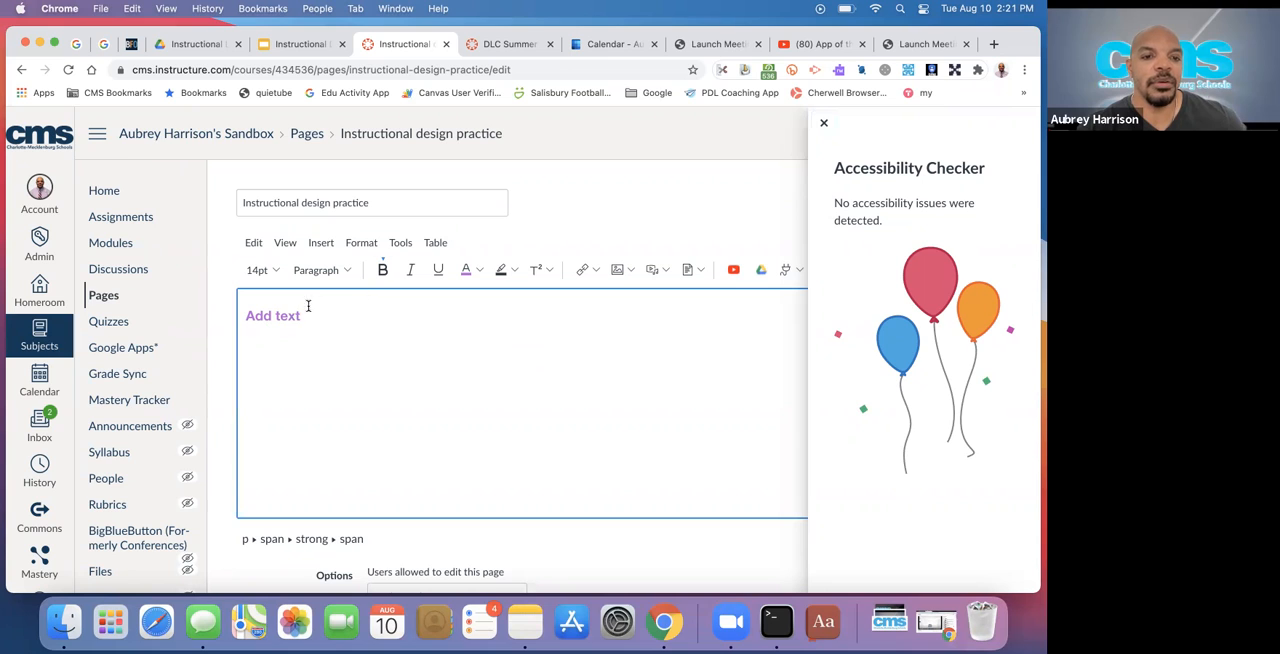
{"action": "triple_click", "coordinate": [289, 315]}
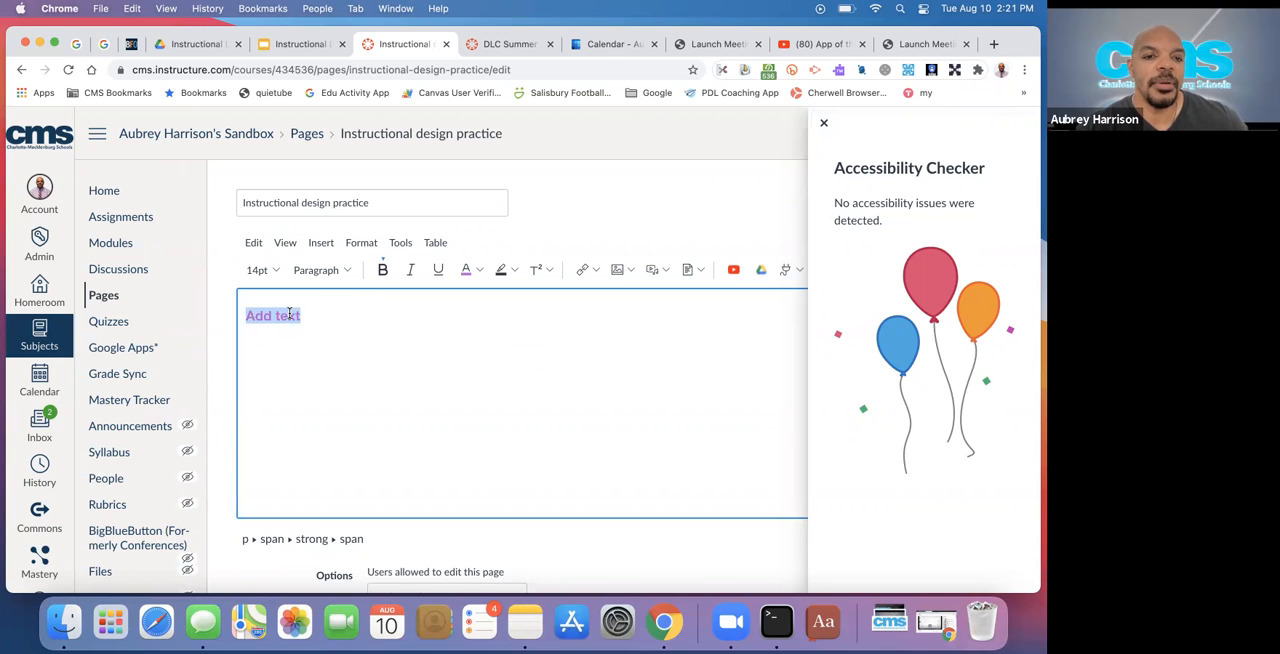
{"action": "left_click", "coordinate": [480, 270]}
{"action": "left_click", "coordinate": [531, 294]}
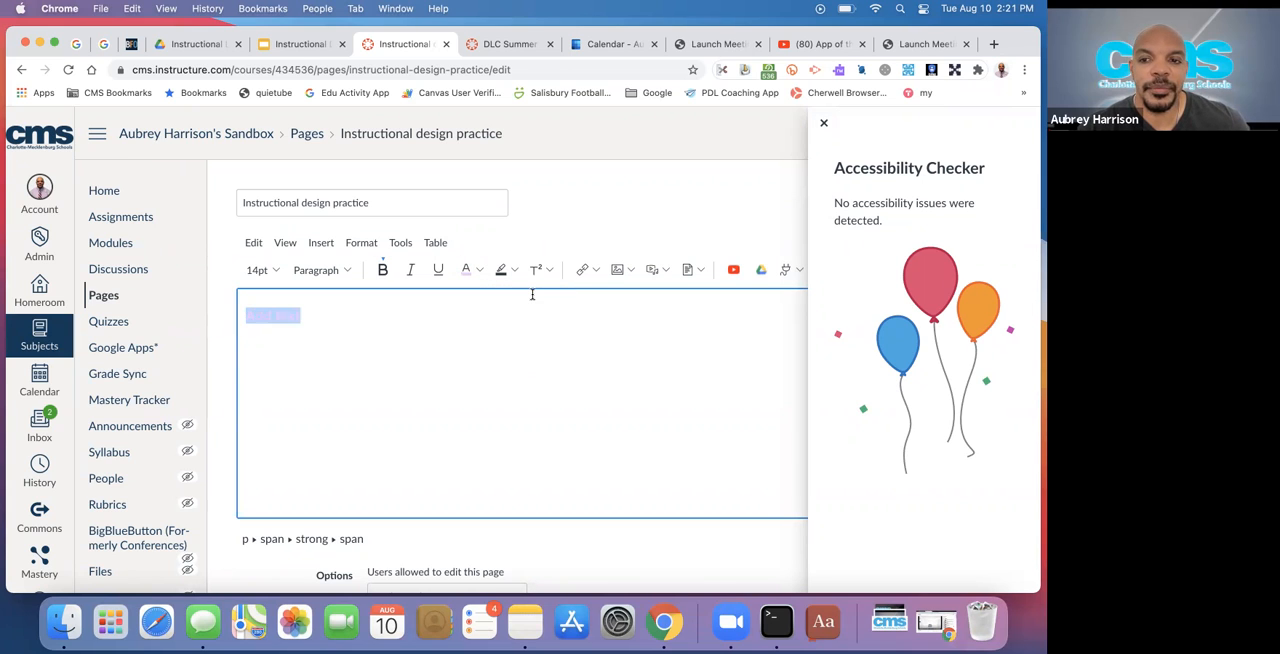
{"action": "left_click", "coordinate": [824, 122]}
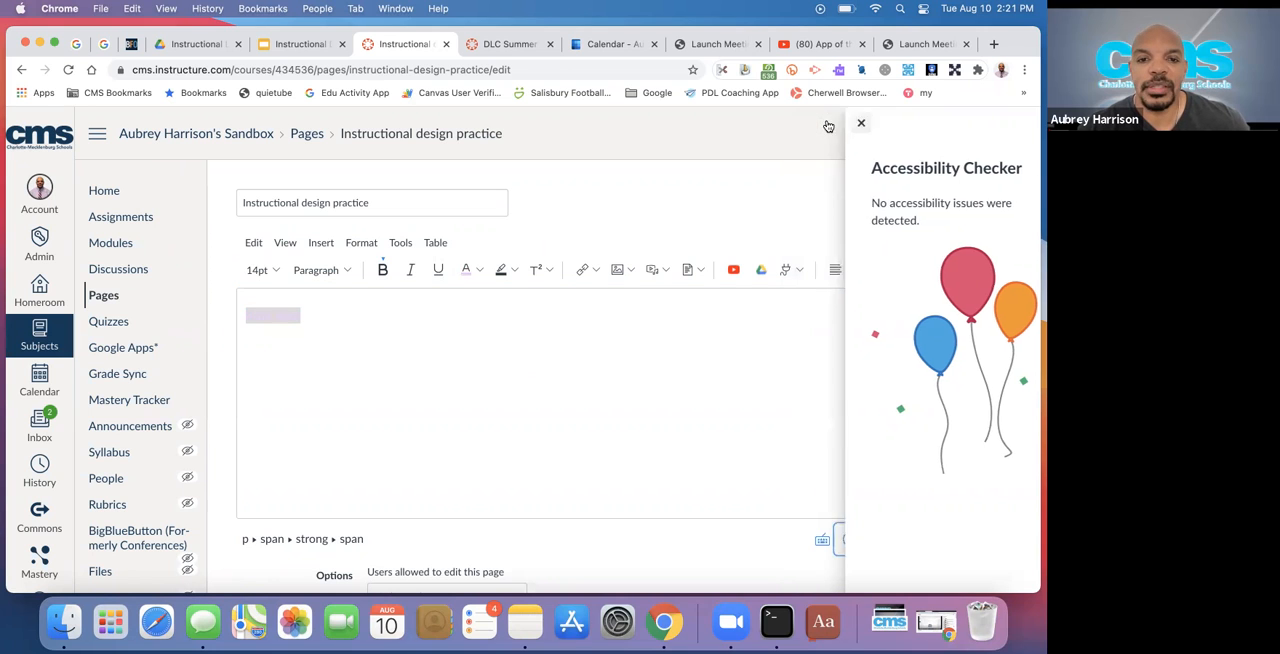
{"action": "left_click", "coordinate": [849, 547]}
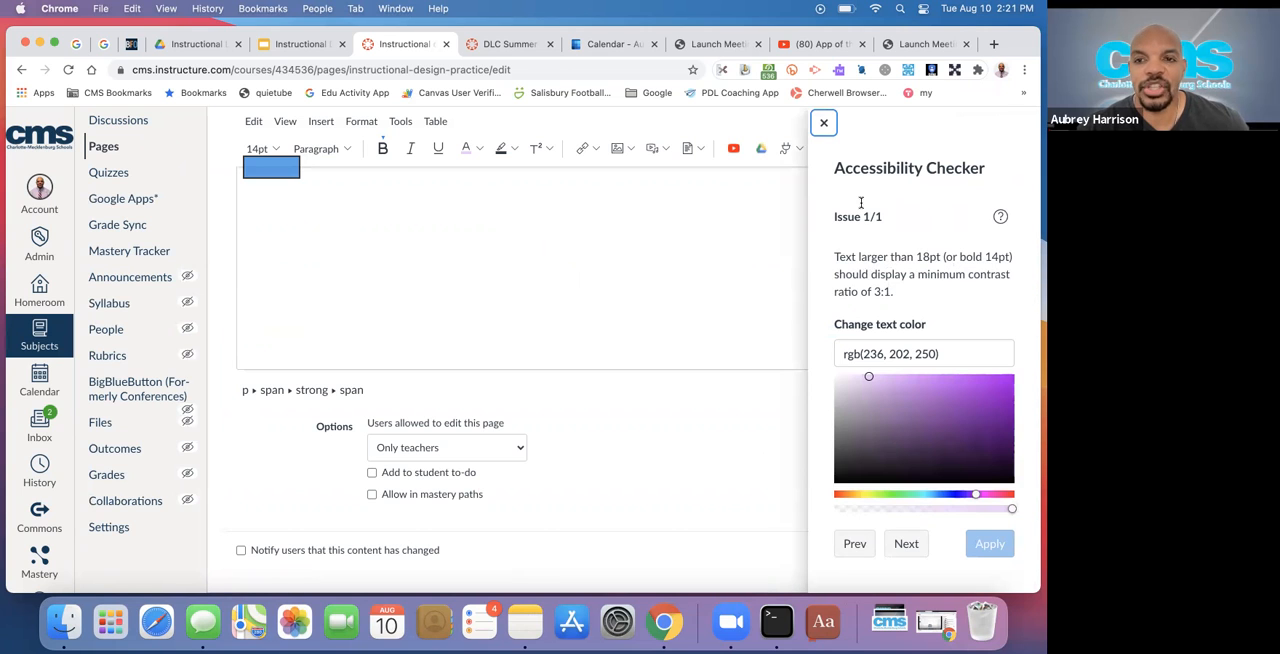
{"action": "left_click", "coordinate": [824, 123]}
{"action": "scroll", "coordinate": [660, 255], "scroll_direction": "up", "scroll_amount": 2}
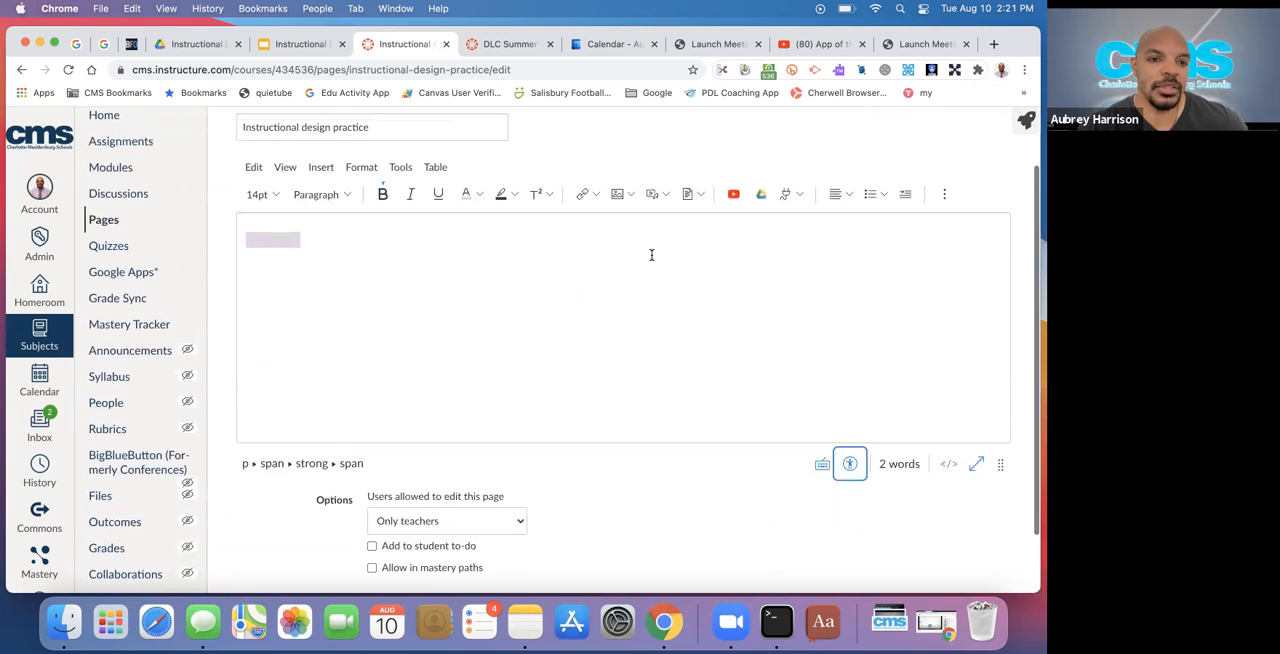
{"action": "left_click", "coordinate": [266, 239]}
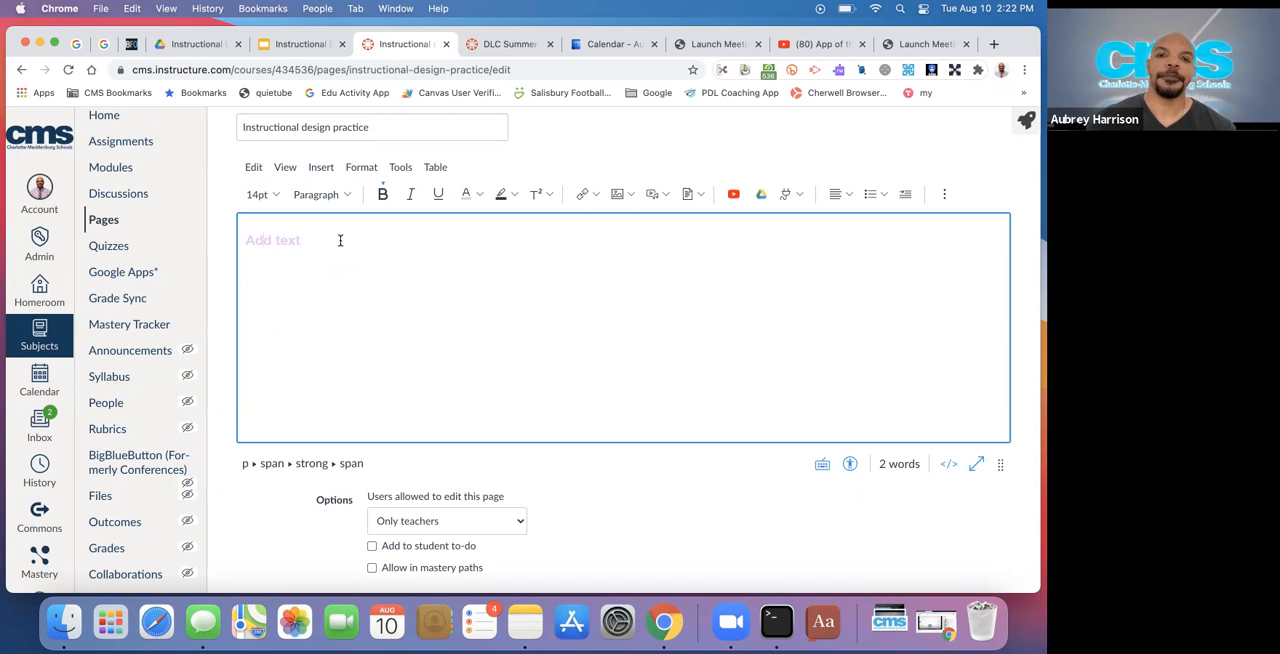
Consult the Formatting slide in the Google Slides presentation, and set the "Add text" line's color to black on the Canvas page
{"action": "left_click", "coordinate": [312, 45]}
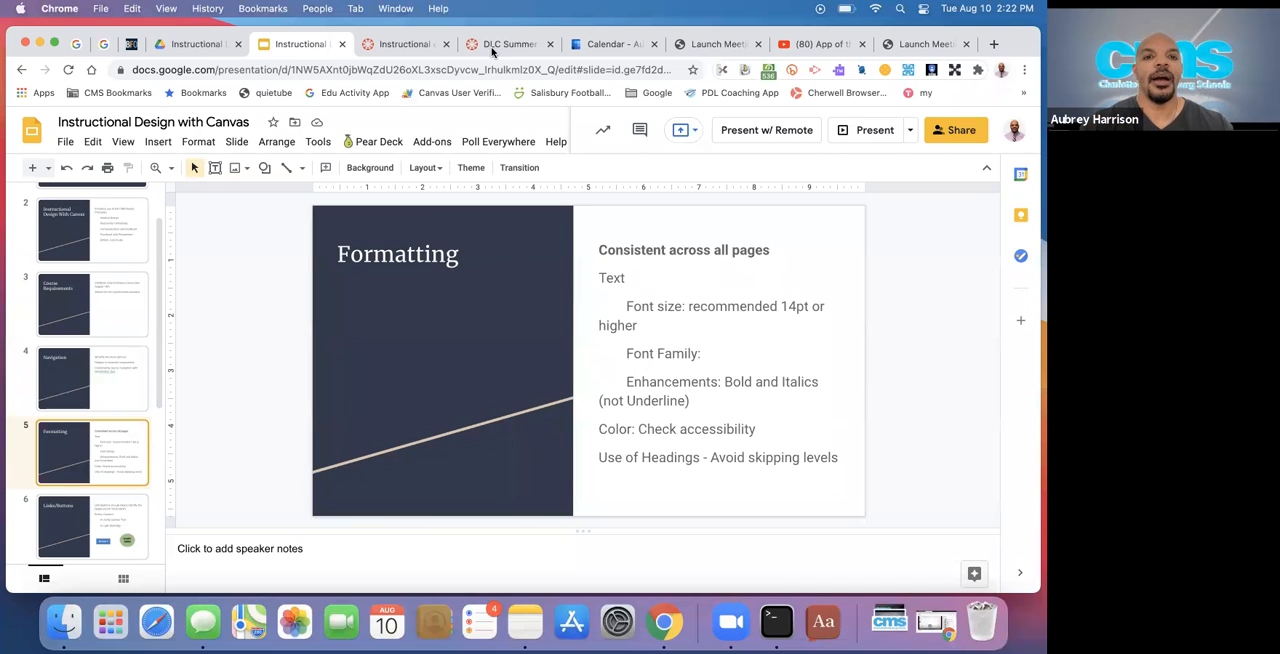
{"action": "left_click", "coordinate": [406, 44]}
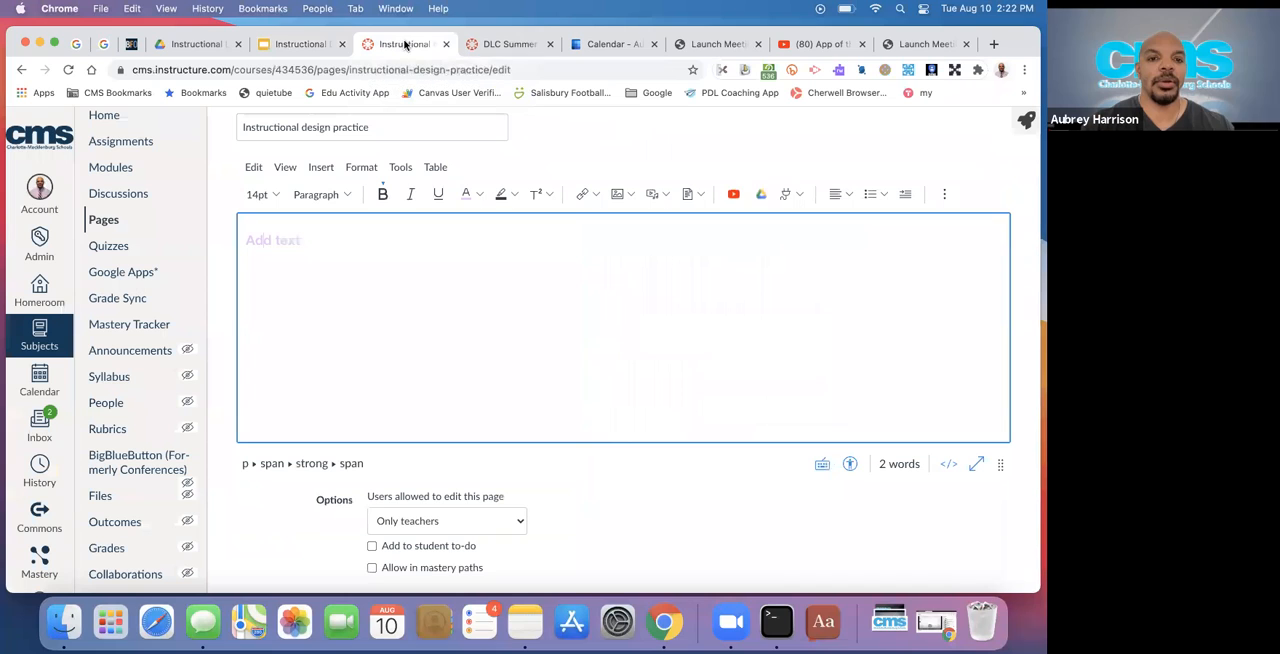
{"action": "triple_click", "coordinate": [285, 239]}
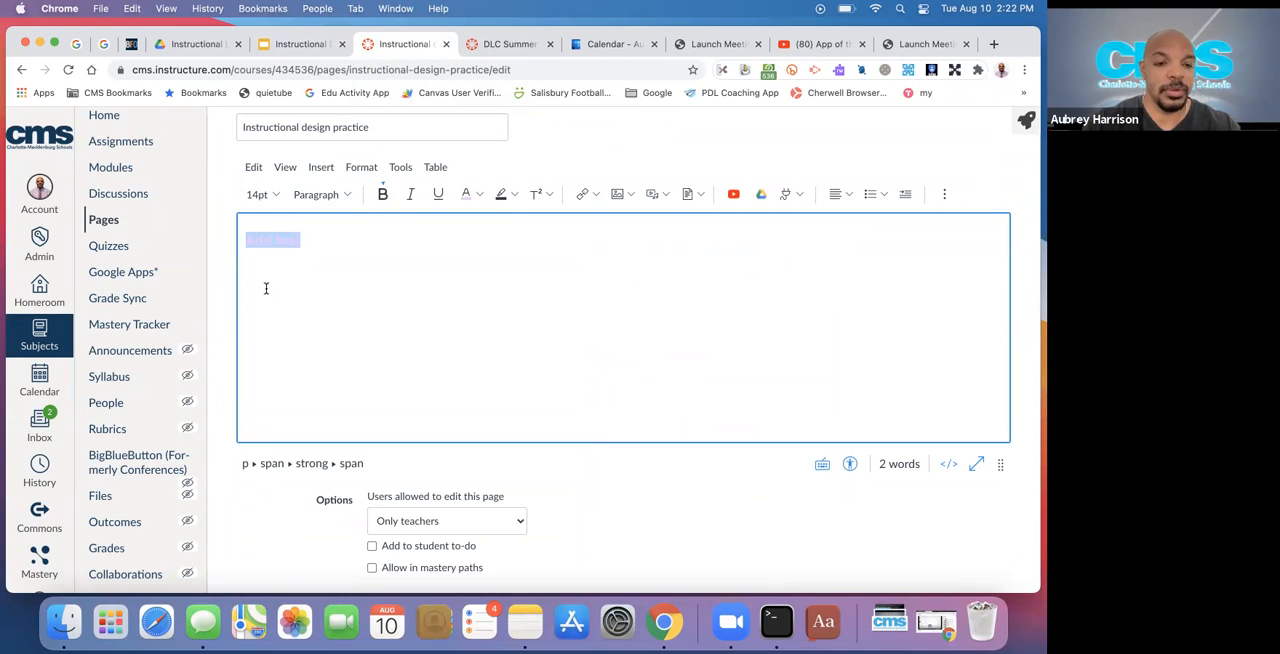
{"action": "left_click", "coordinate": [476, 193]}
{"action": "left_click", "coordinate": [464, 305]}
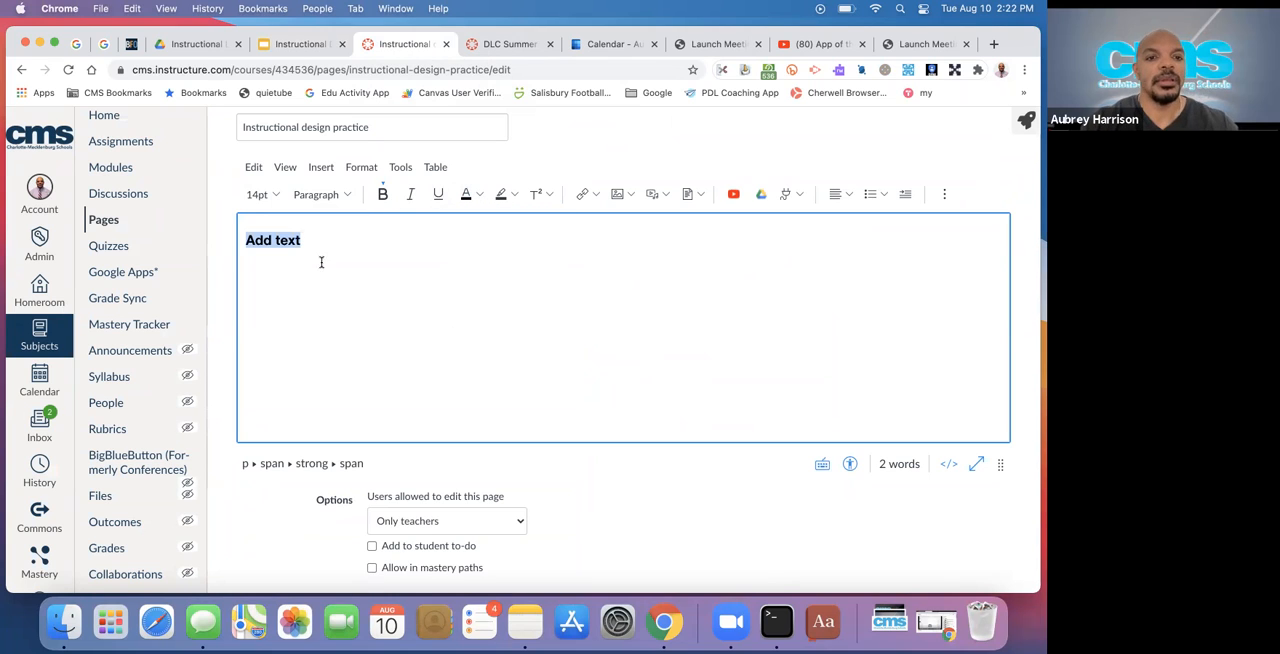
Apply the Heading 2 style to the "Add text" line
{"action": "left_click", "coordinate": [289, 240]}
{"action": "triple_click", "coordinate": [289, 238]}
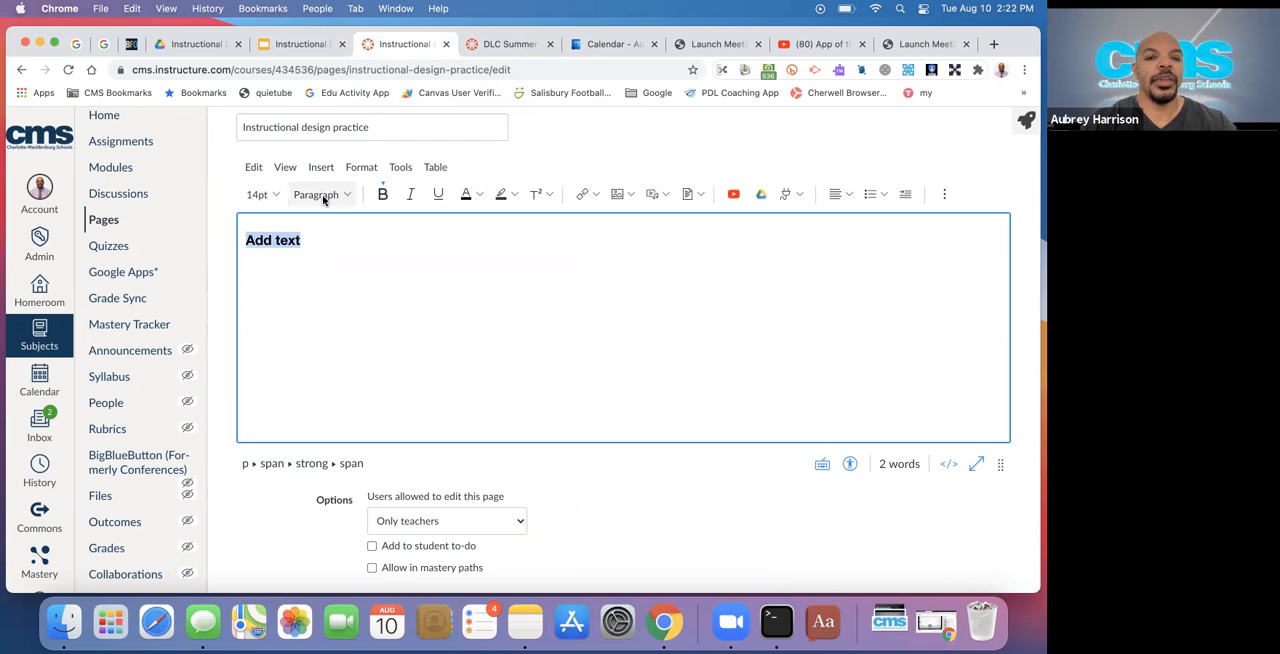
{"action": "left_click", "coordinate": [346, 196]}
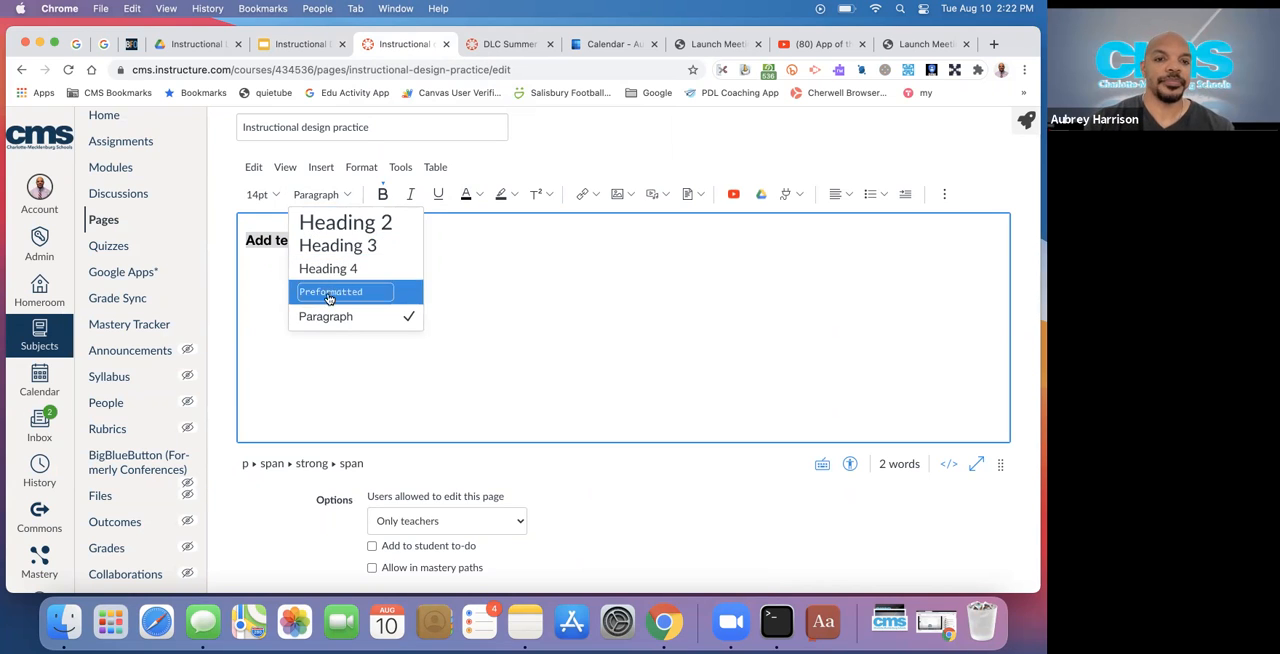
{"action": "left_click", "coordinate": [337, 221]}
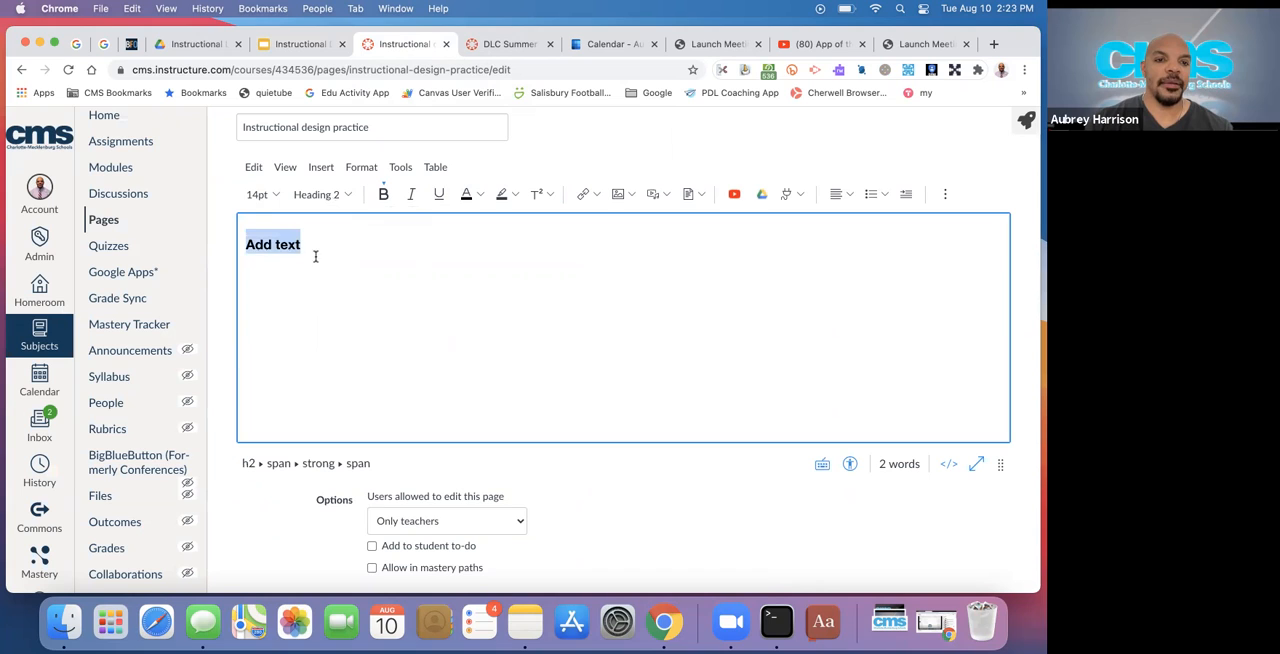
{"action": "left_click", "coordinate": [342, 204]}
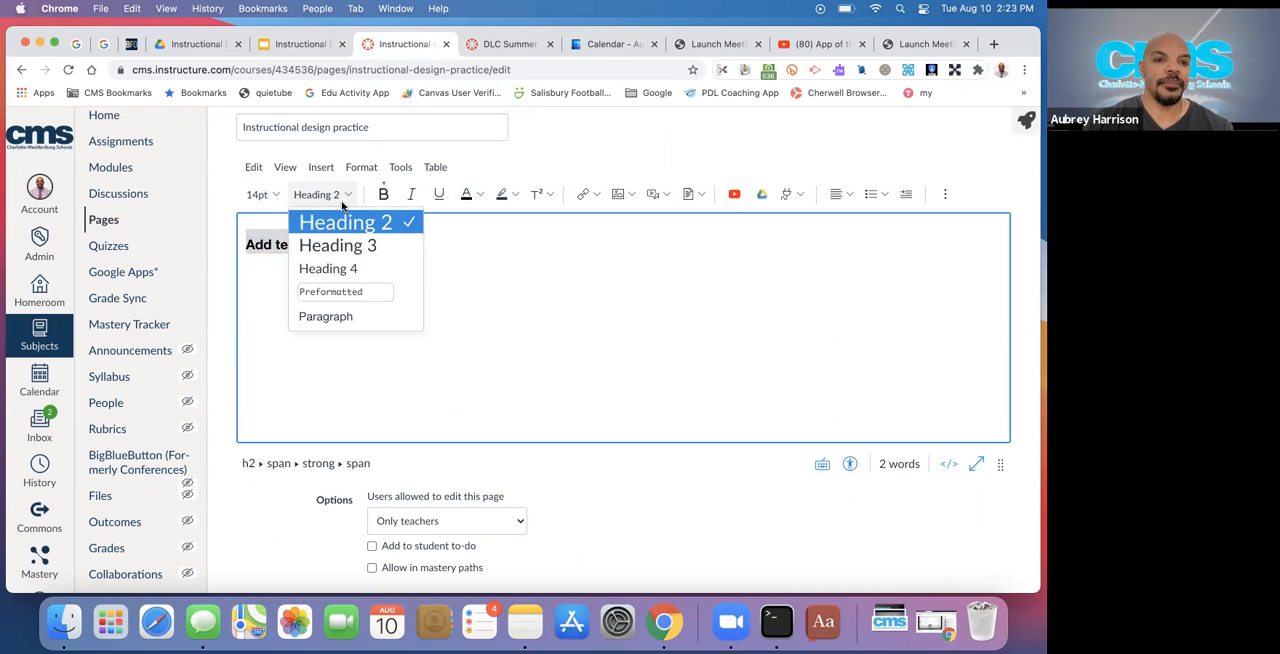
{"action": "left_click", "coordinate": [257, 288]}
Add a new line reading "subheading" below the "Add text" heading
{"action": "double_click", "coordinate": [290, 242]}
{"action": "left_click", "coordinate": [308, 247]}
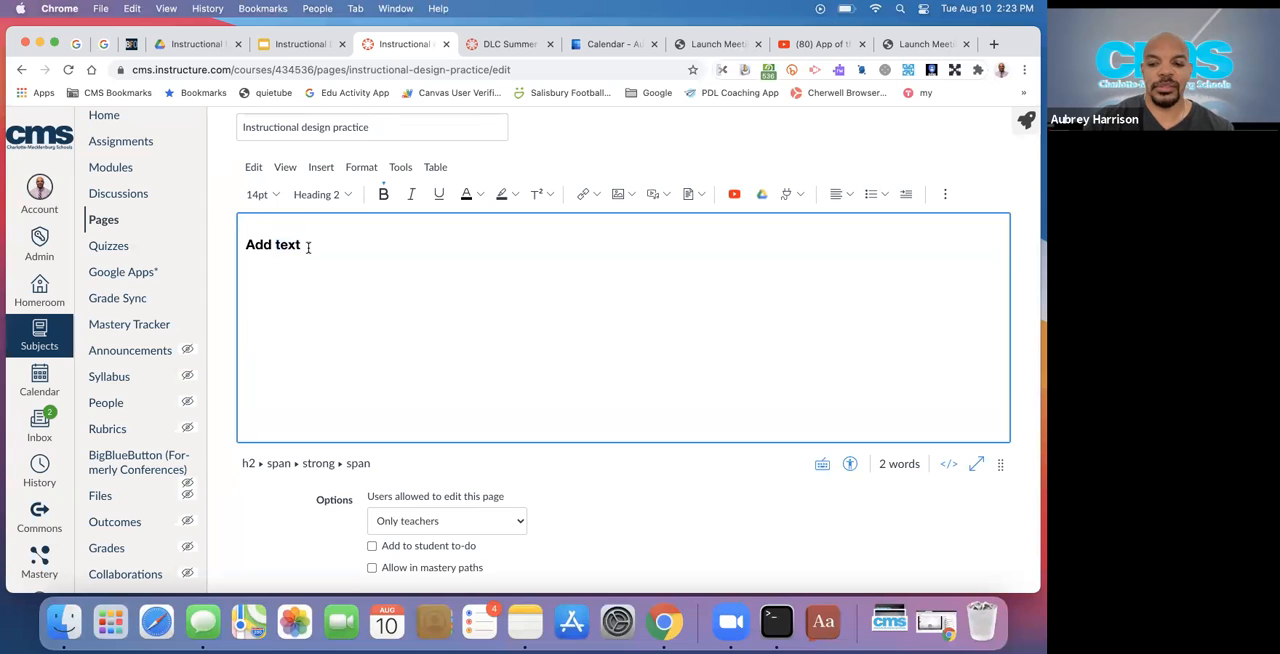
{"action": "key", "text": "Return"}
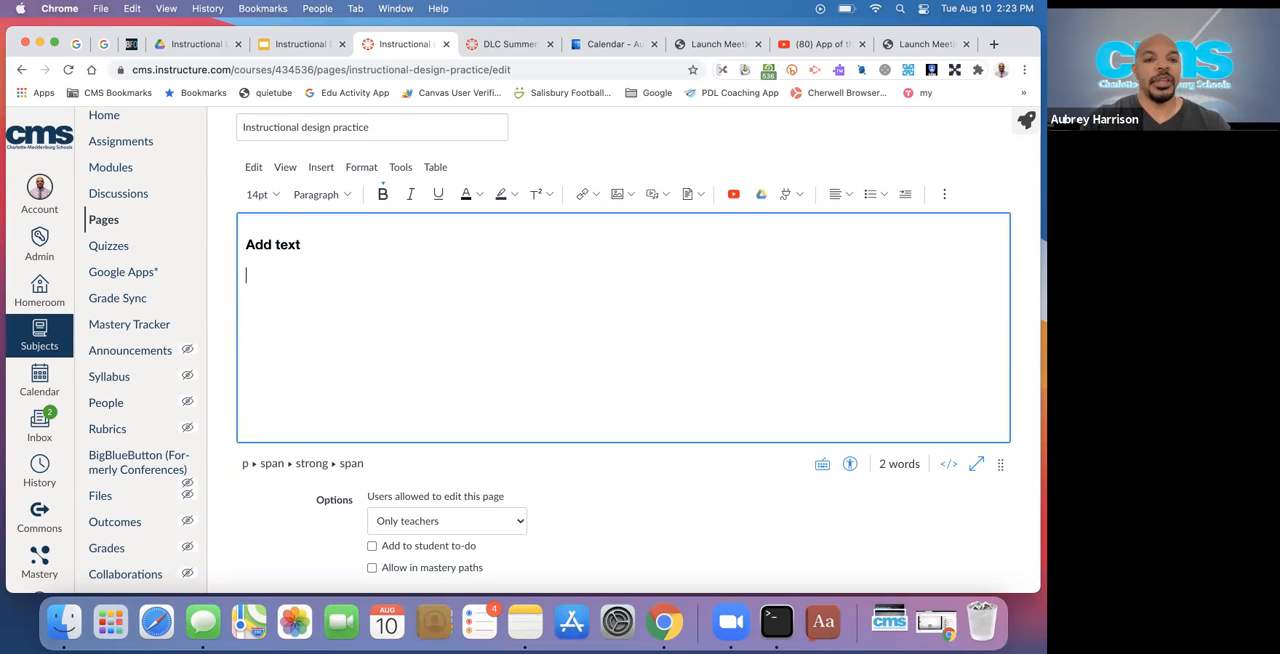
{"action": "type", "text": "sub"}
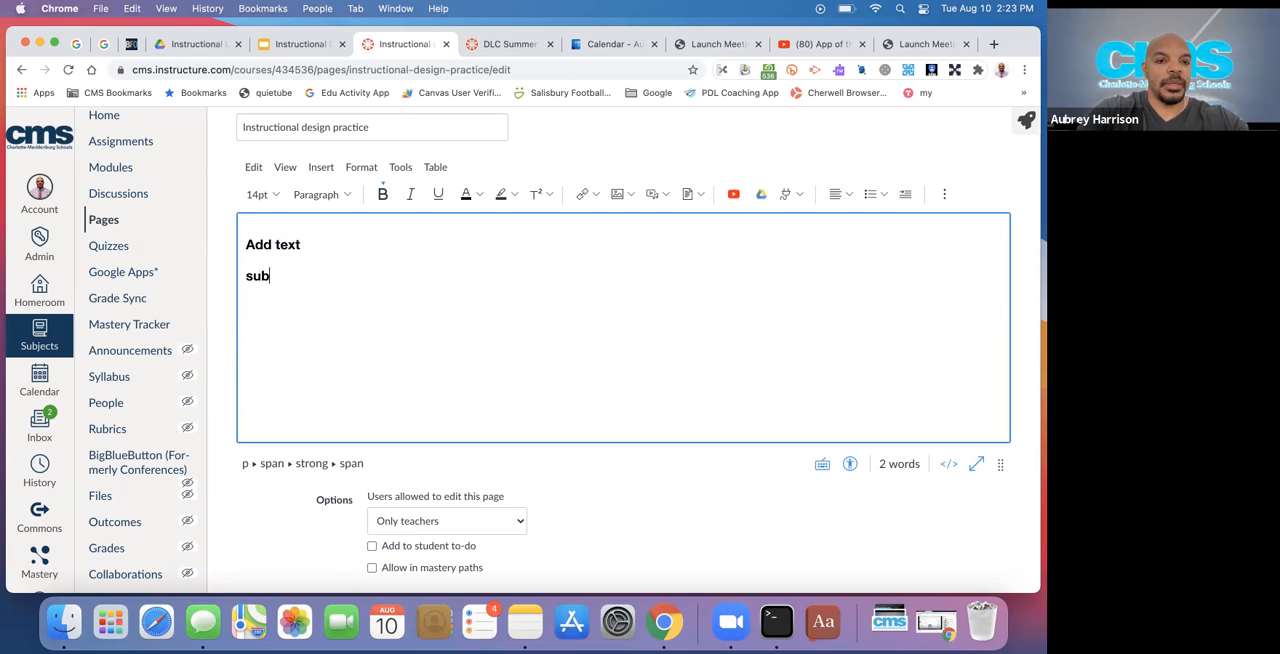
{"action": "type", "text": "heading"}
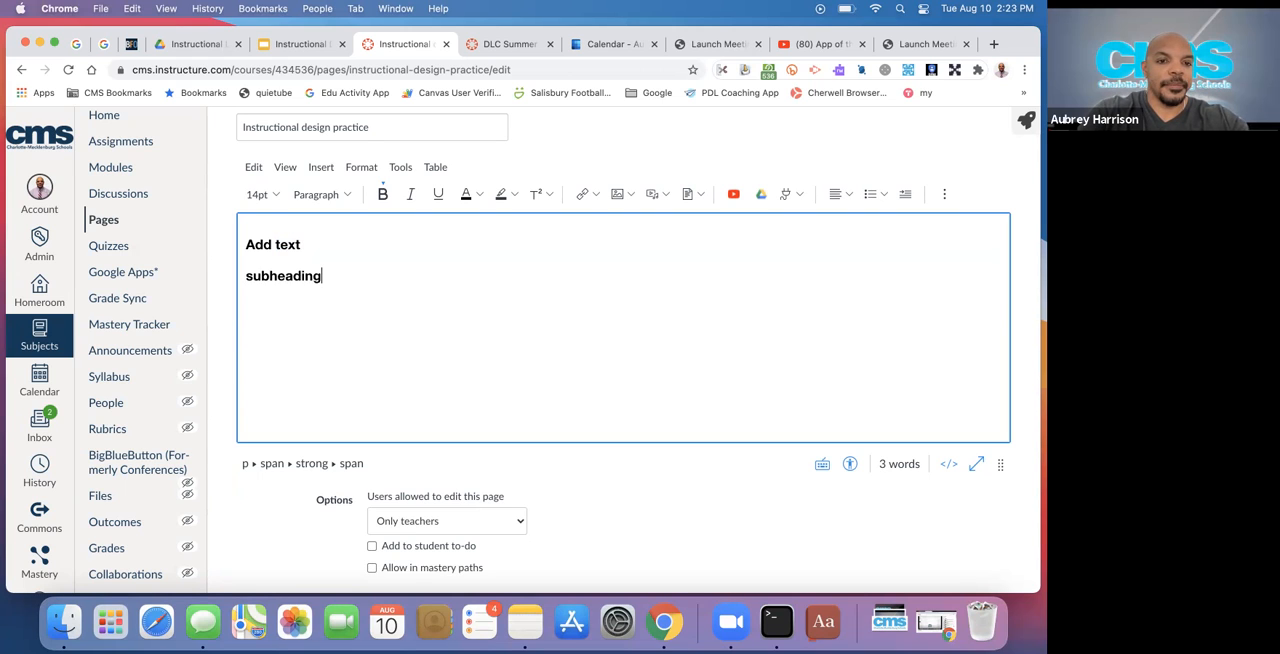
Apply the Heading 4 style to the "subheading" line, skipping a level below the "Add text" heading, and compare both lines' heading styles
{"action": "left_click", "coordinate": [301, 243]}
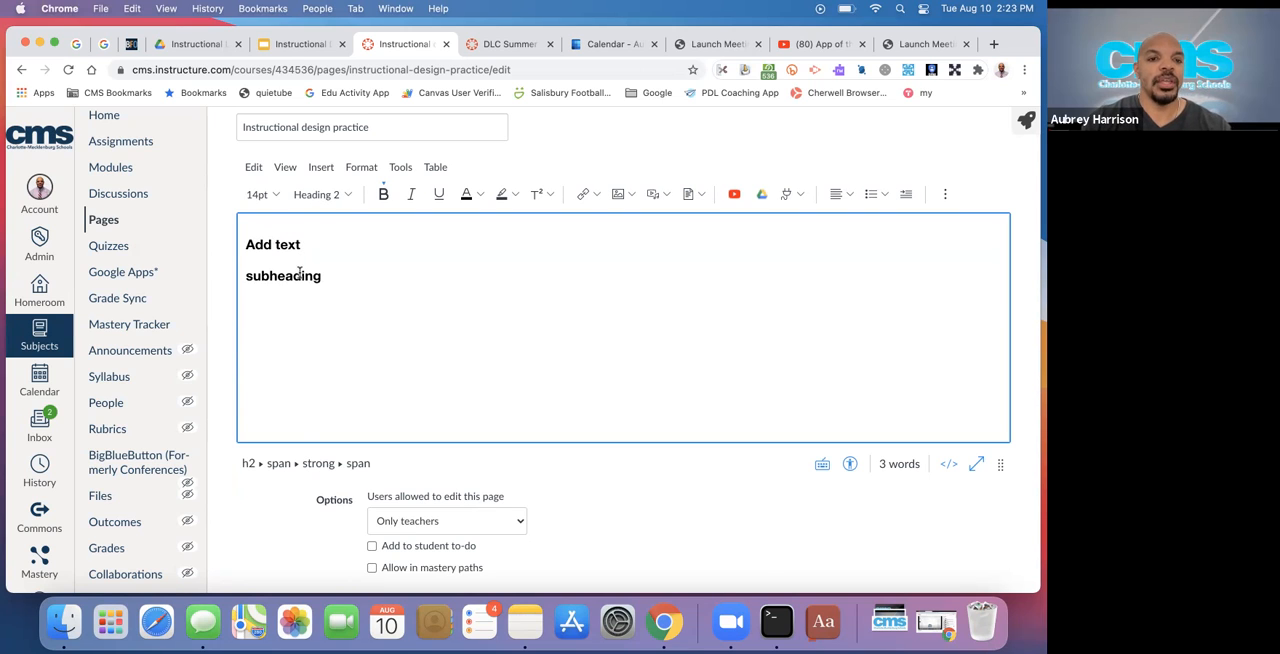
{"action": "double_click", "coordinate": [299, 274]}
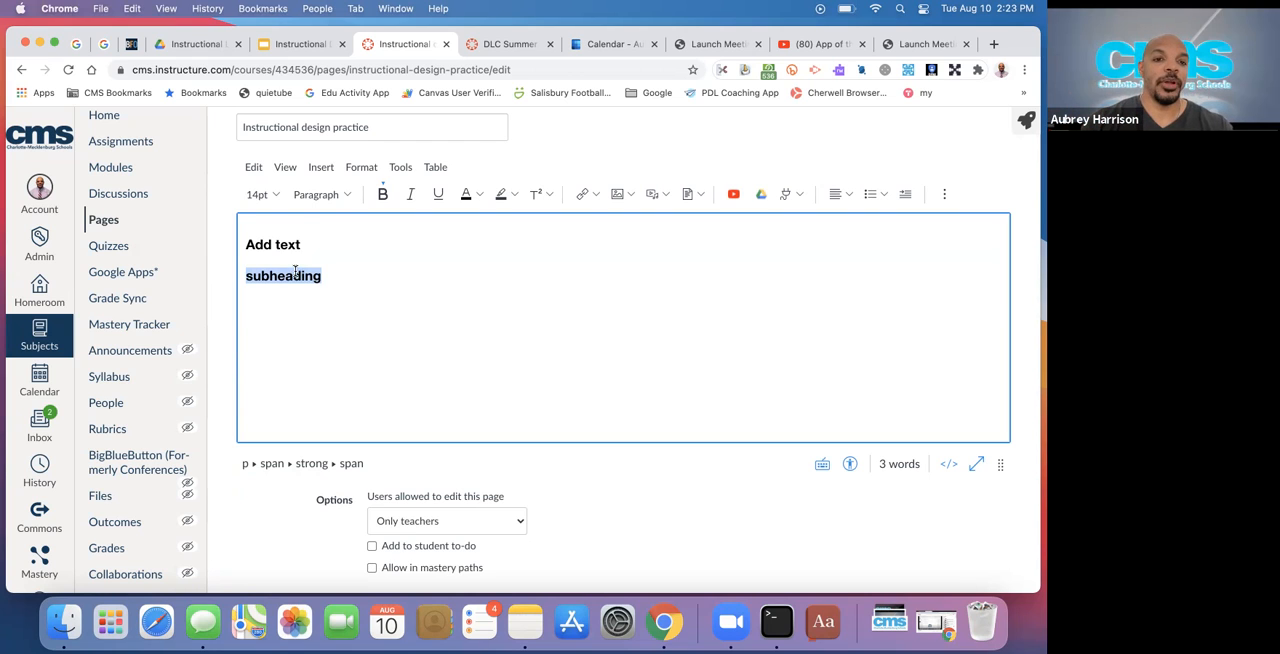
{"action": "left_click", "coordinate": [336, 196]}
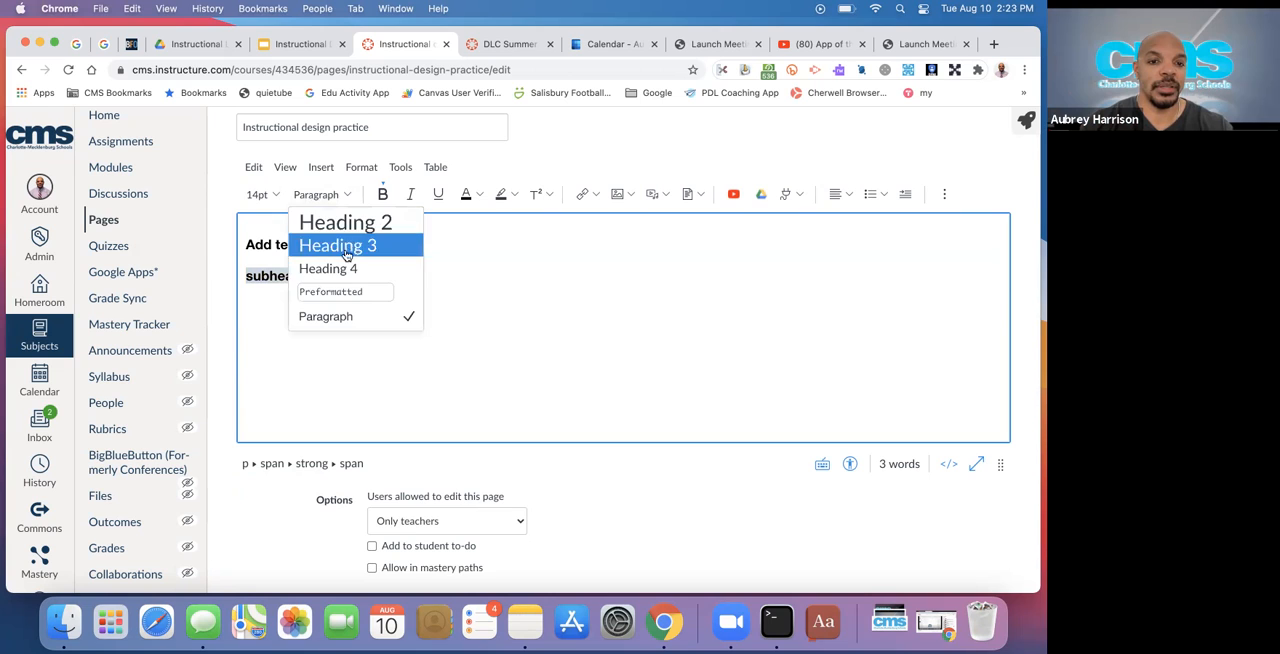
{"action": "left_click", "coordinate": [321, 270]}
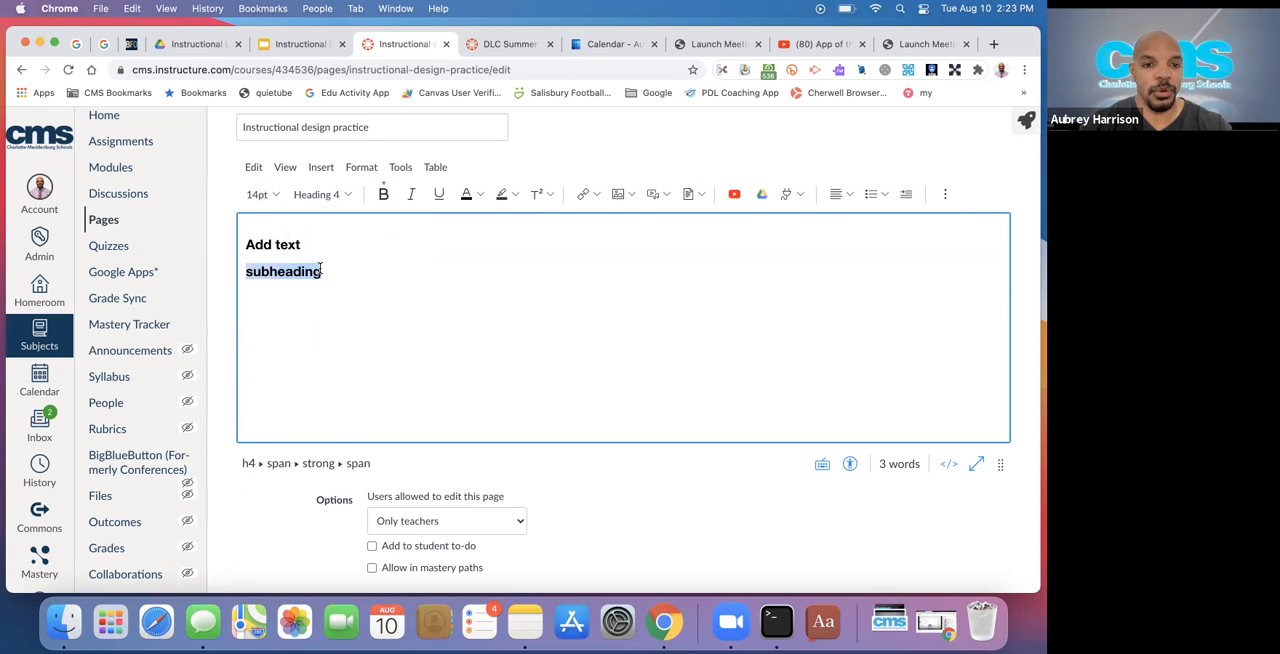
{"action": "left_click", "coordinate": [292, 244]}
{"action": "left_click", "coordinate": [291, 272]}
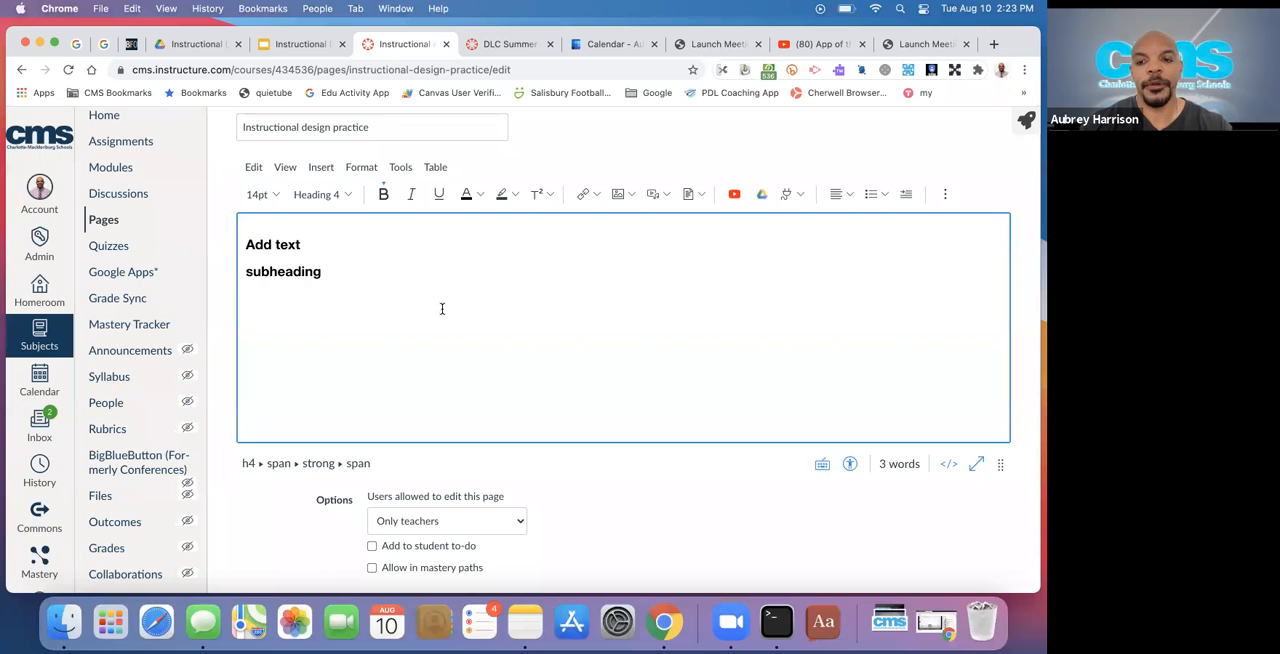
Run the Accessibility Checker on the page's headings, review the flagged line, and close the checker without applying a change
{"action": "left_click", "coordinate": [374, 241]}
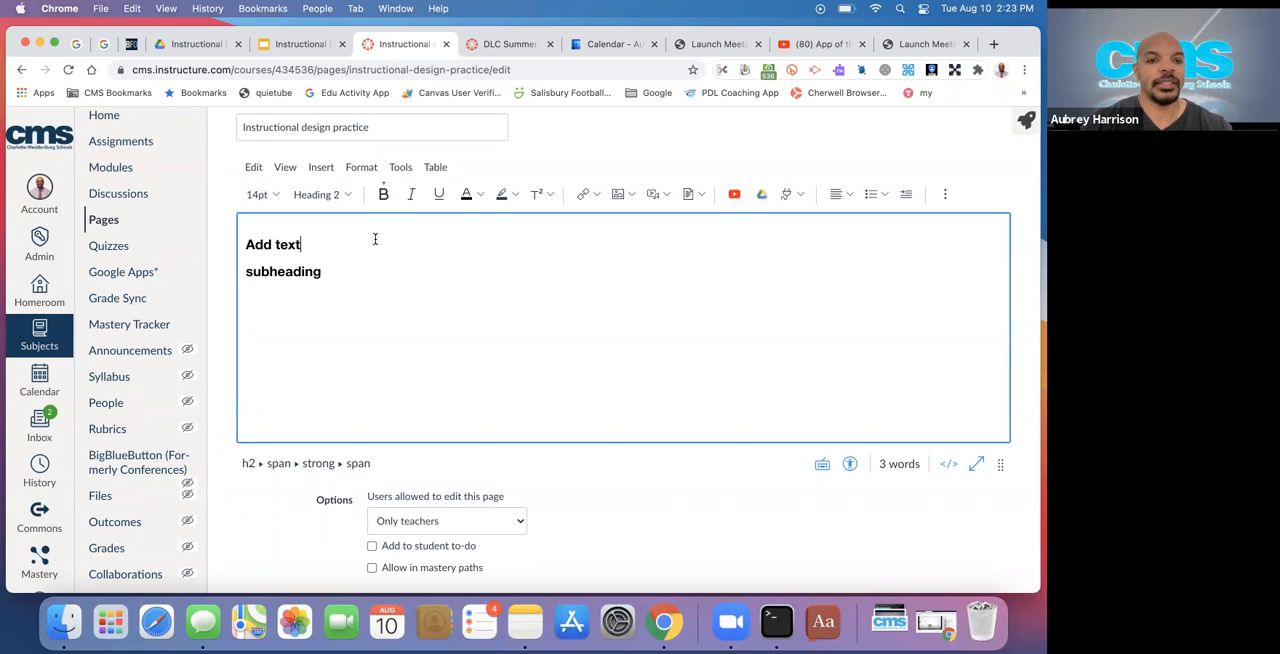
{"action": "left_click", "coordinate": [851, 467]}
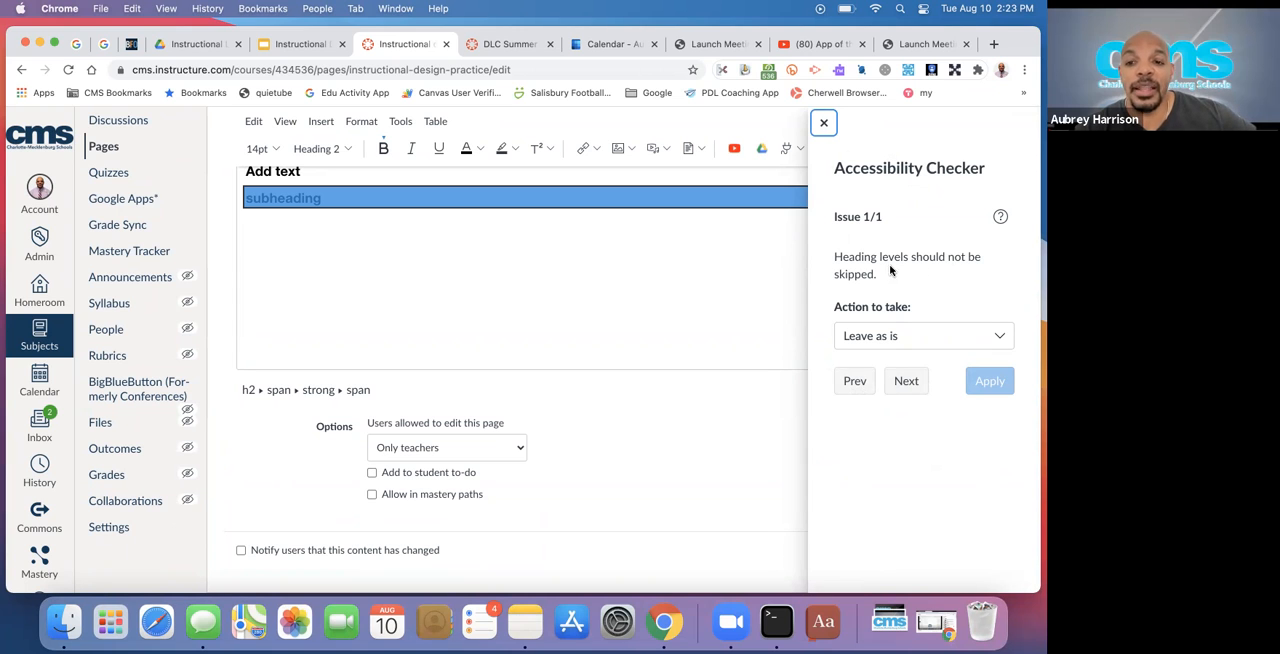
{"action": "scroll", "coordinate": [652, 290], "scroll_direction": "up", "scroll_amount": 2}
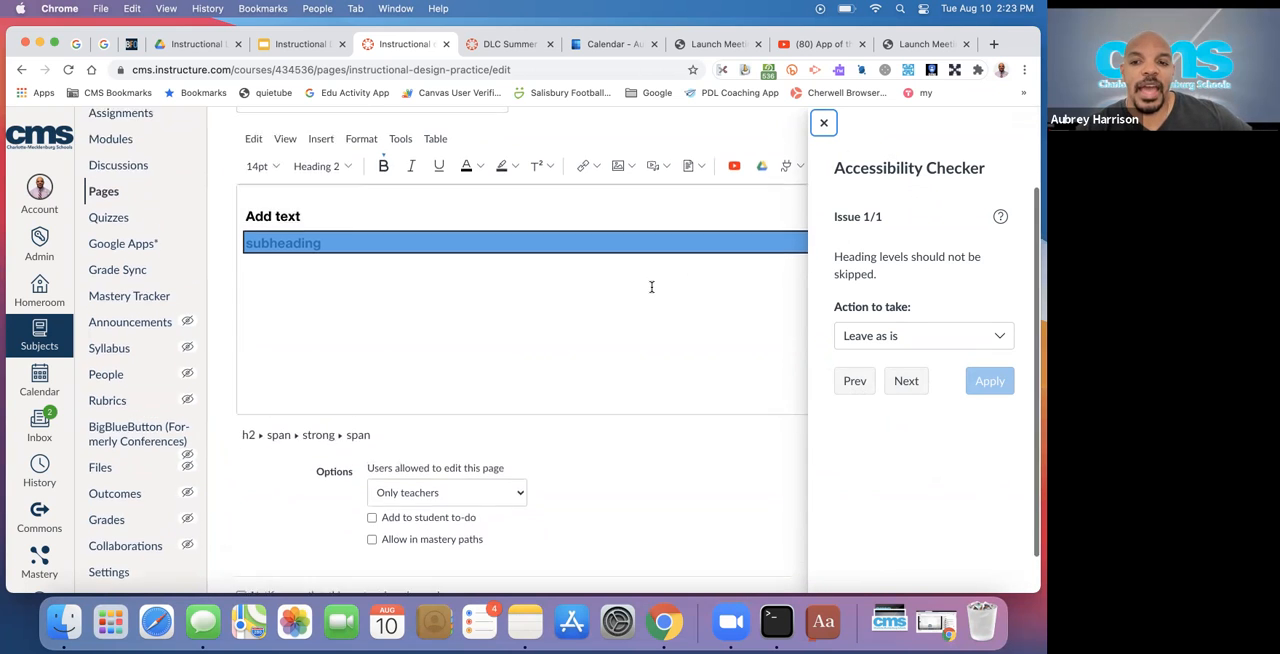
{"action": "left_click", "coordinate": [824, 122]}
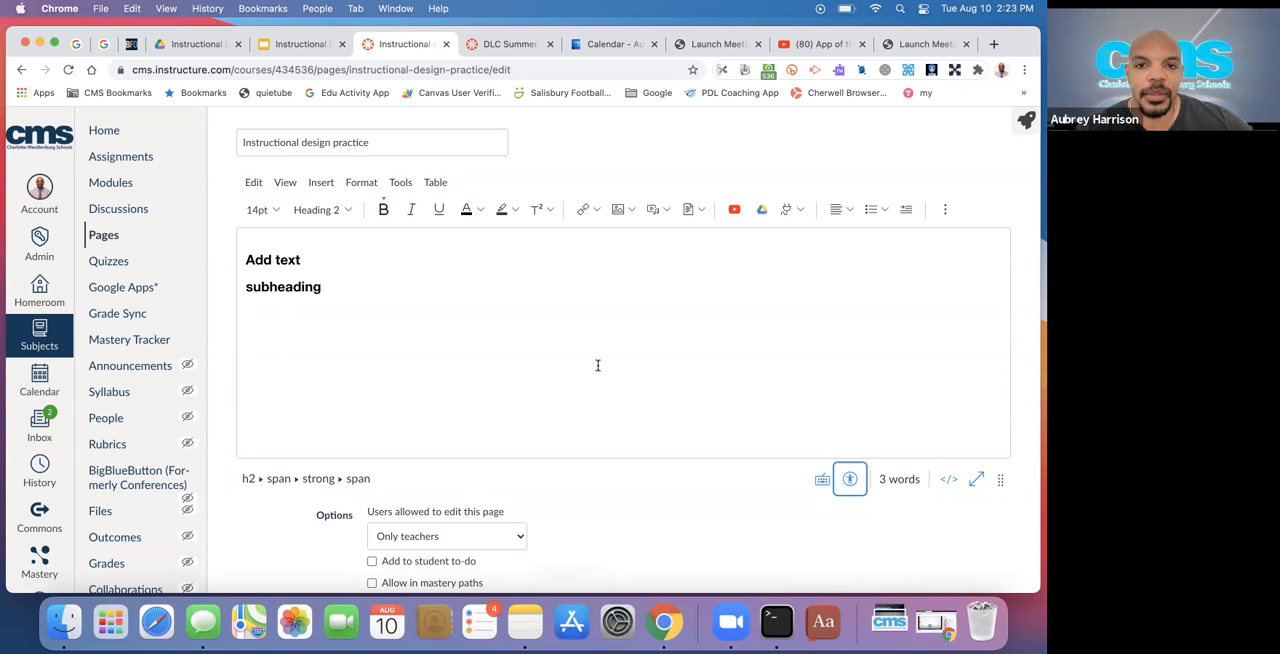
Switch to the Instructional Design with Canvas presentation in Google Slides and browse the slides around Formatting
{"action": "left_click", "coordinate": [297, 44]}
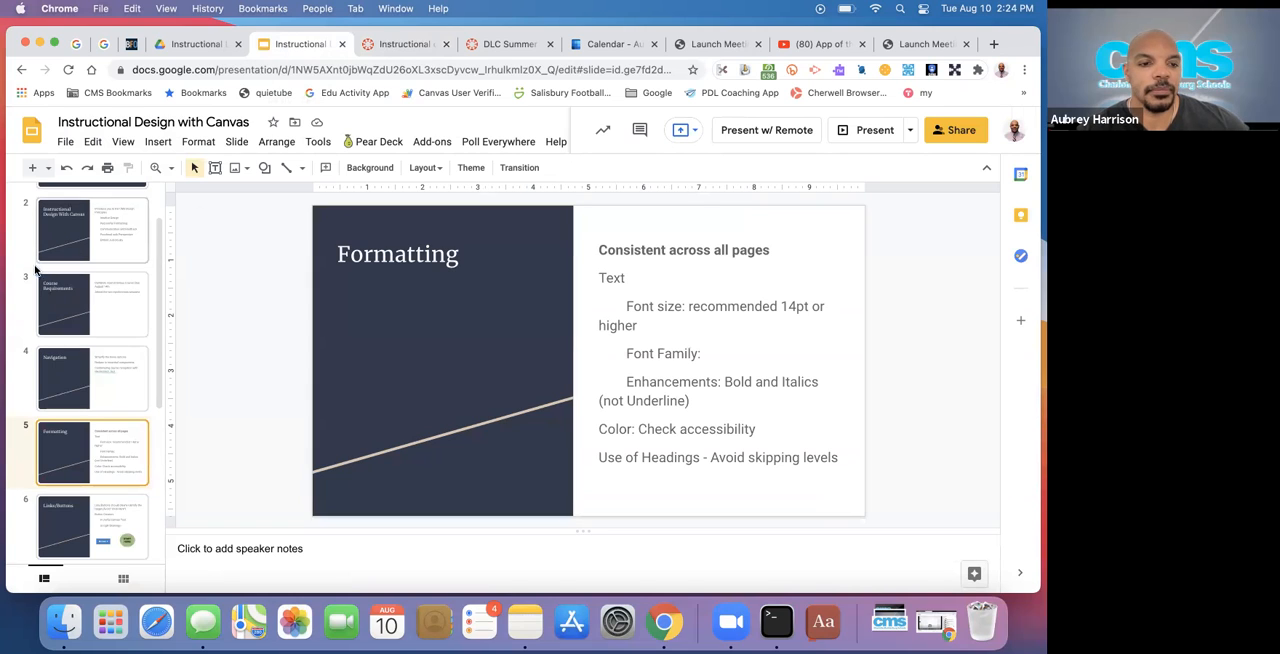
{"action": "scroll", "coordinate": [68, 370], "scroll_direction": "down", "scroll_amount": 1}
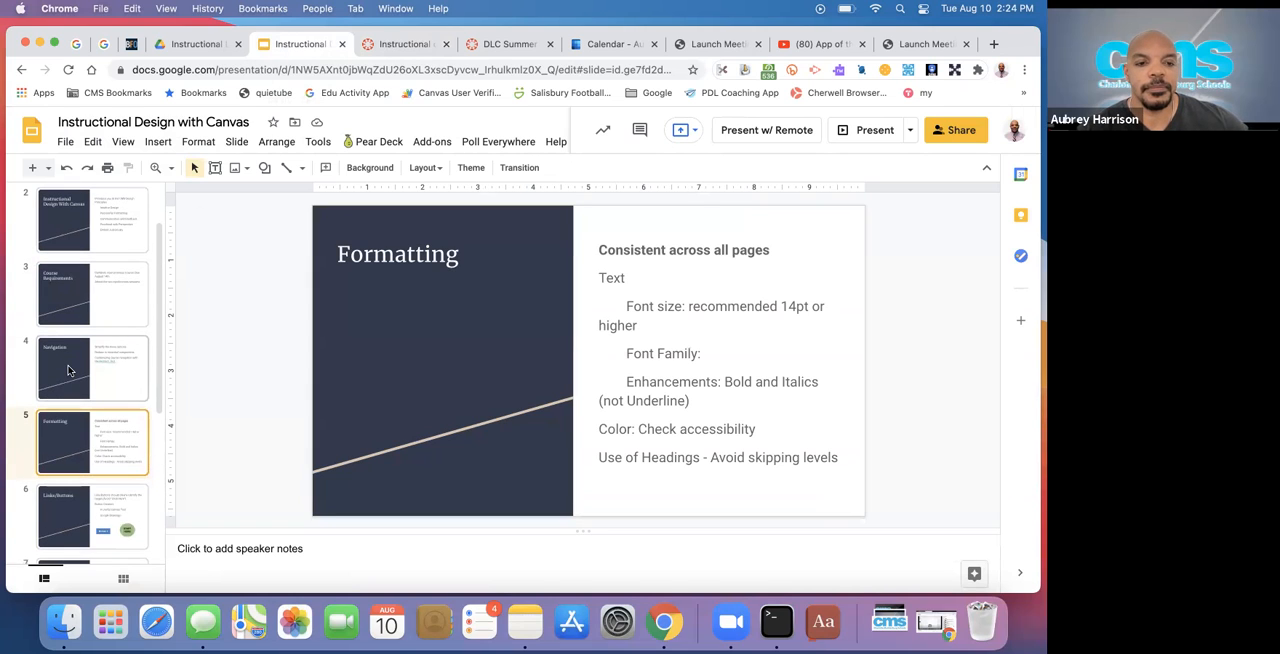
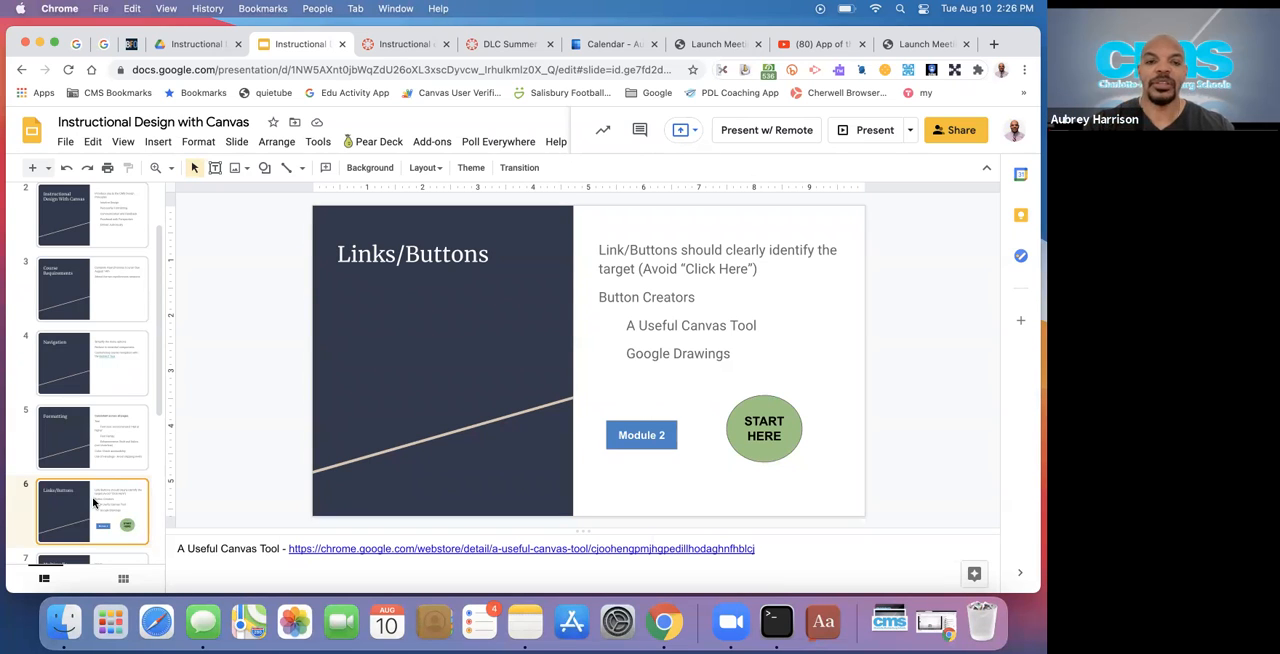
Switch back to the Instructional design practice page in Canvas and delete the "subheading" text below the "Add text" heading
{"action": "left_click", "coordinate": [400, 48]}
{"action": "left_click", "coordinate": [349, 289]}
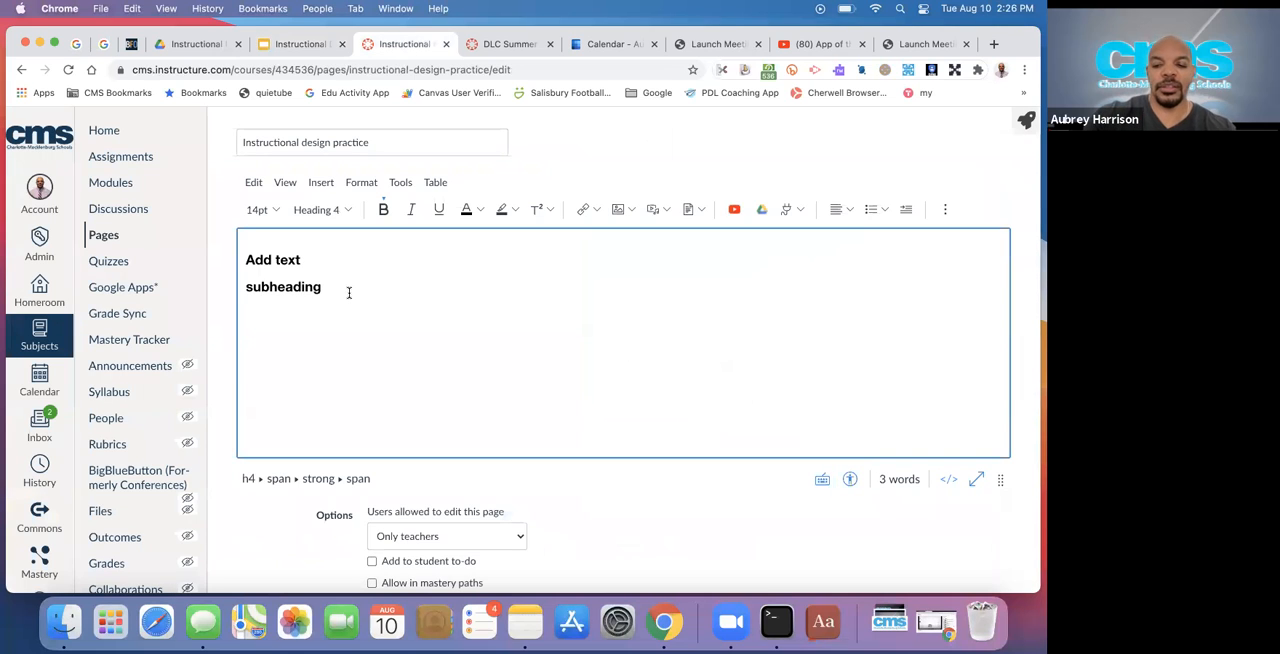
{"action": "double_click", "coordinate": [283, 287]}
{"action": "key", "text": "BackSpace"}
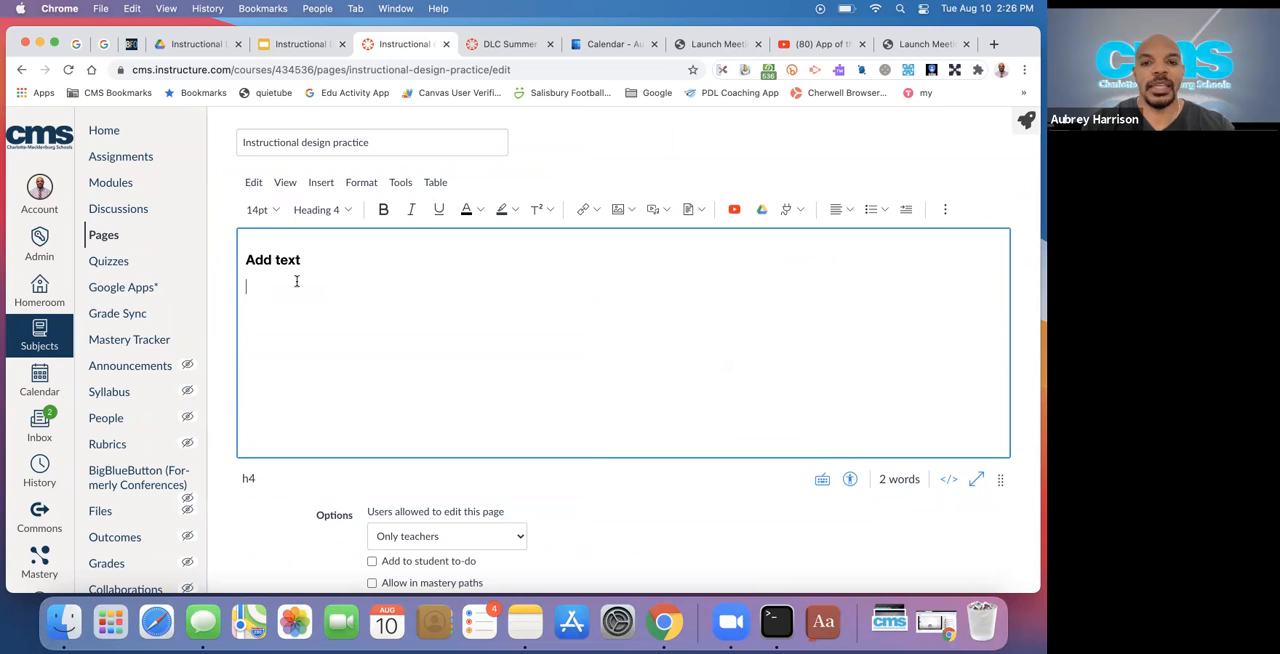
Insert a course link to the Advanced Overview page below the "Add text" heading and close the course links list
{"action": "left_click", "coordinate": [598, 210]}
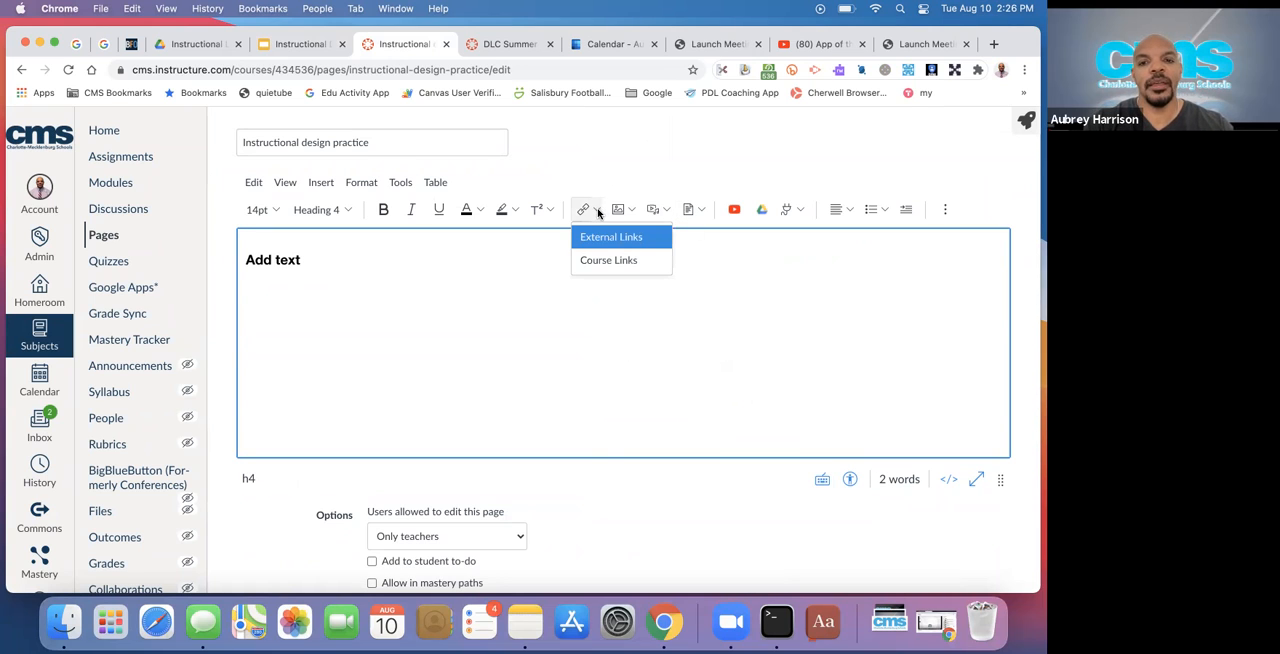
{"action": "left_click", "coordinate": [605, 261]}
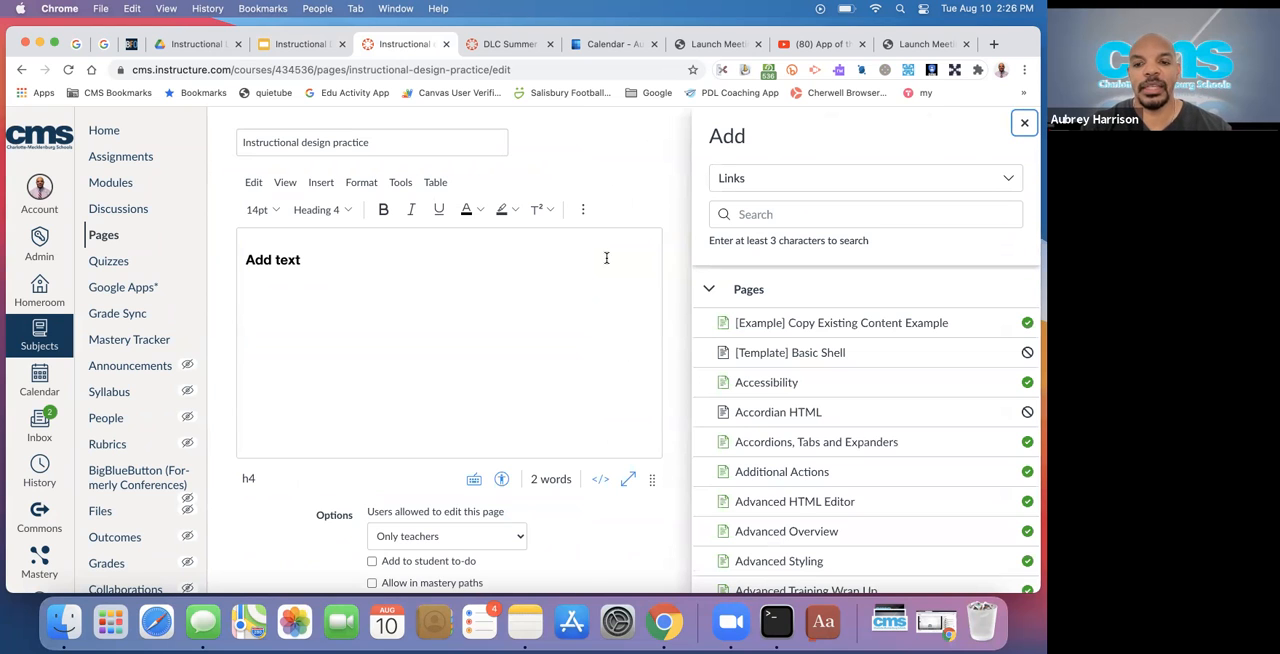
{"action": "scroll", "coordinate": [787, 428], "scroll_direction": "down", "scroll_amount": 1}
{"action": "scroll", "coordinate": [787, 428], "scroll_direction": "down", "scroll_amount": 3}
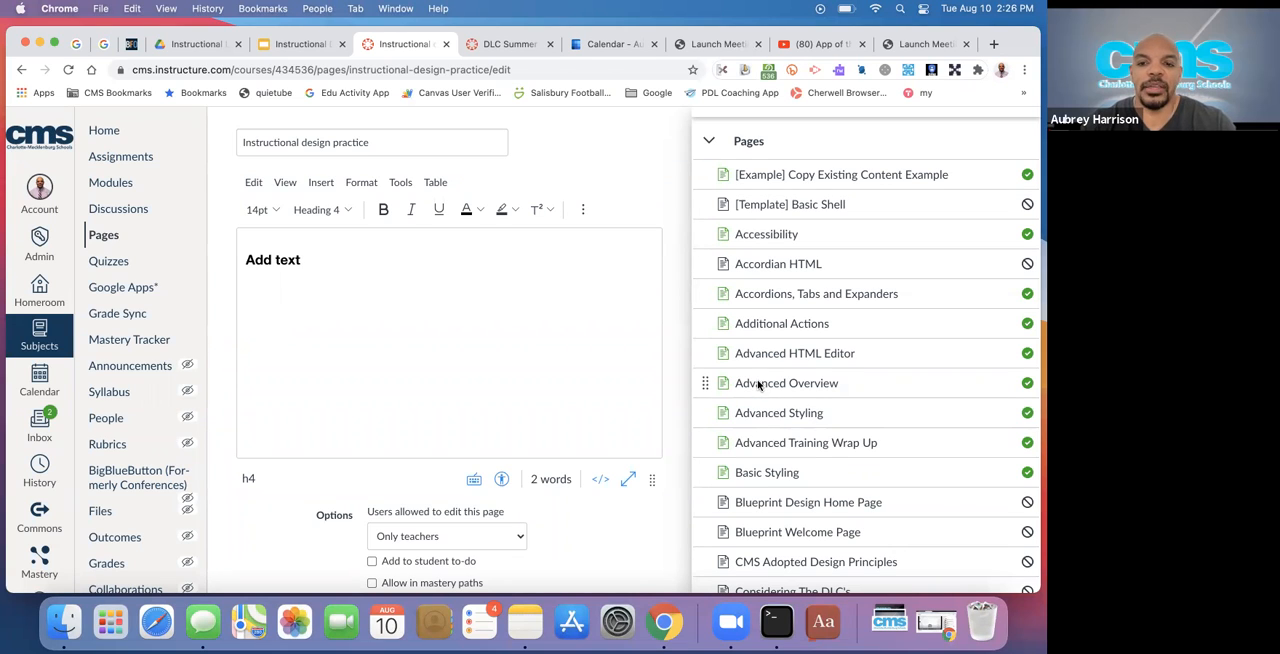
{"action": "left_click", "coordinate": [758, 386]}
{"action": "left_click", "coordinate": [394, 317]}
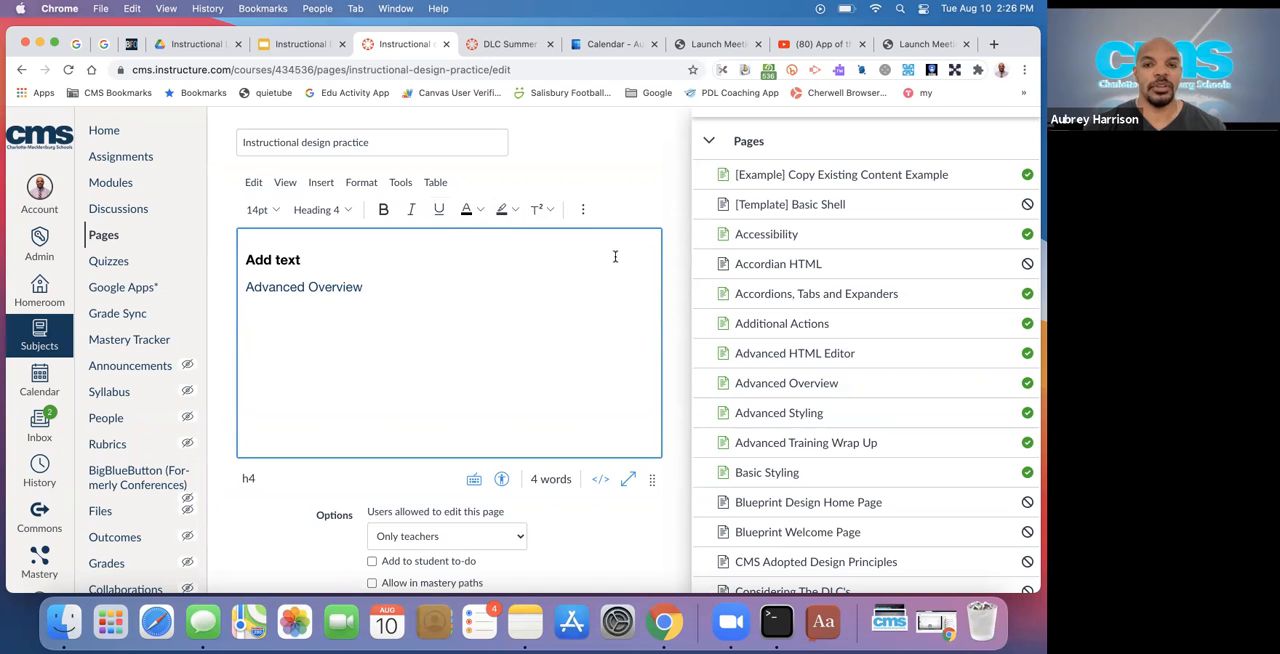
{"action": "scroll", "coordinate": [715, 146], "scroll_direction": "up", "scroll_amount": 3}
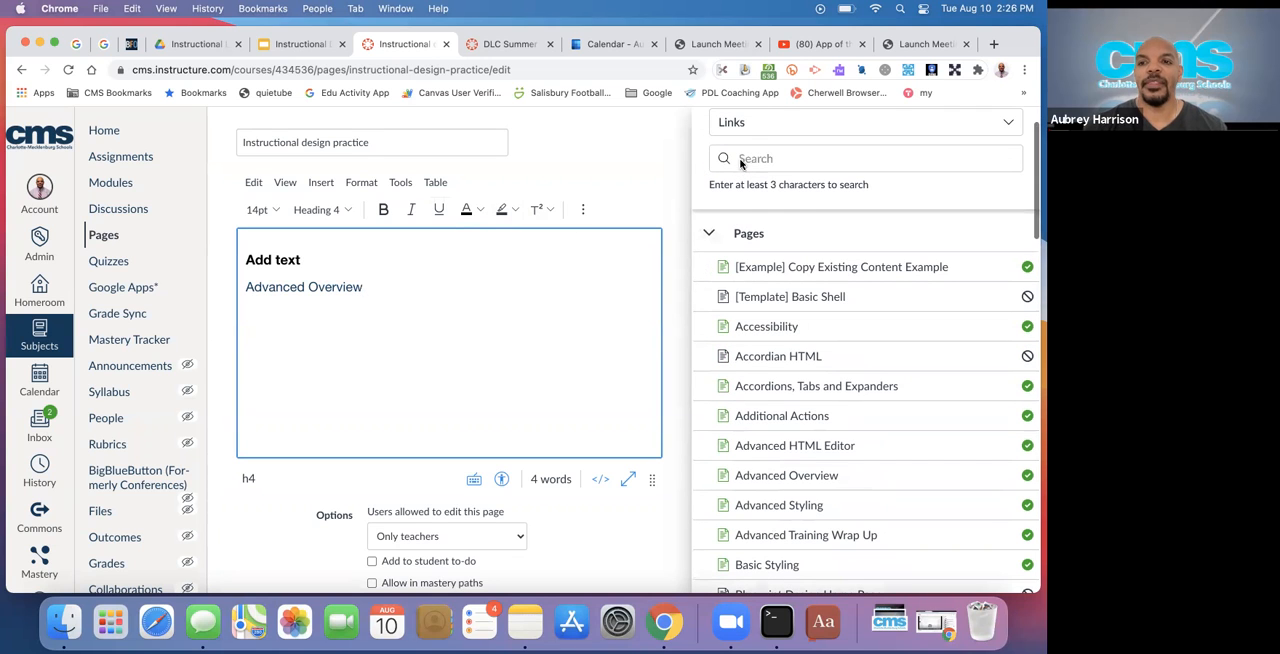
{"action": "left_click", "coordinate": [1024, 122]}
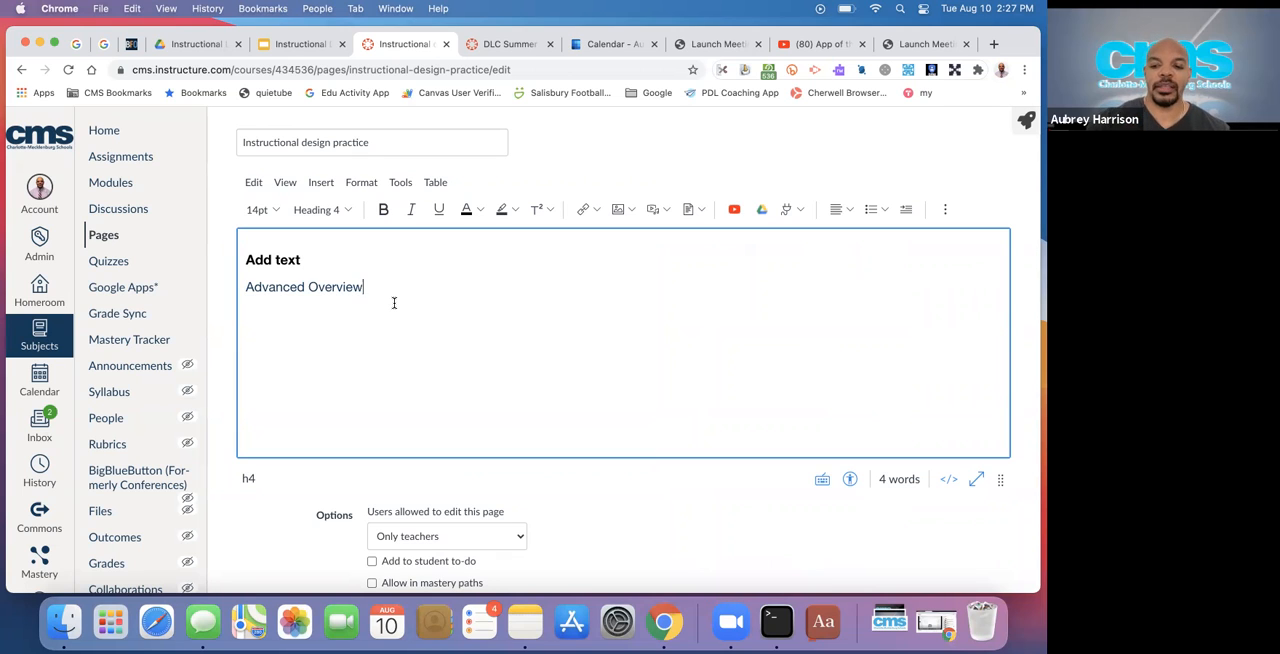
Start a new line below the Advanced Overview link and copy the URL of the "App of the Week Answer Garden" video from YouTube
{"action": "key", "text": "Return"}
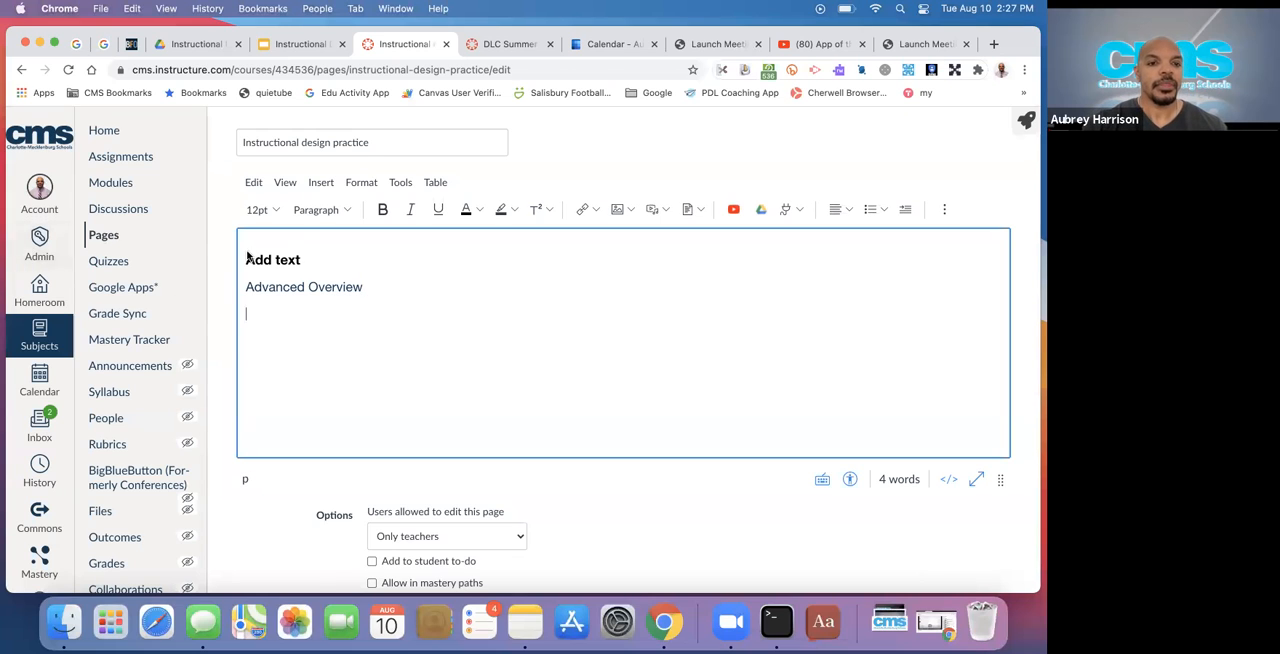
{"action": "left_click", "coordinate": [800, 47]}
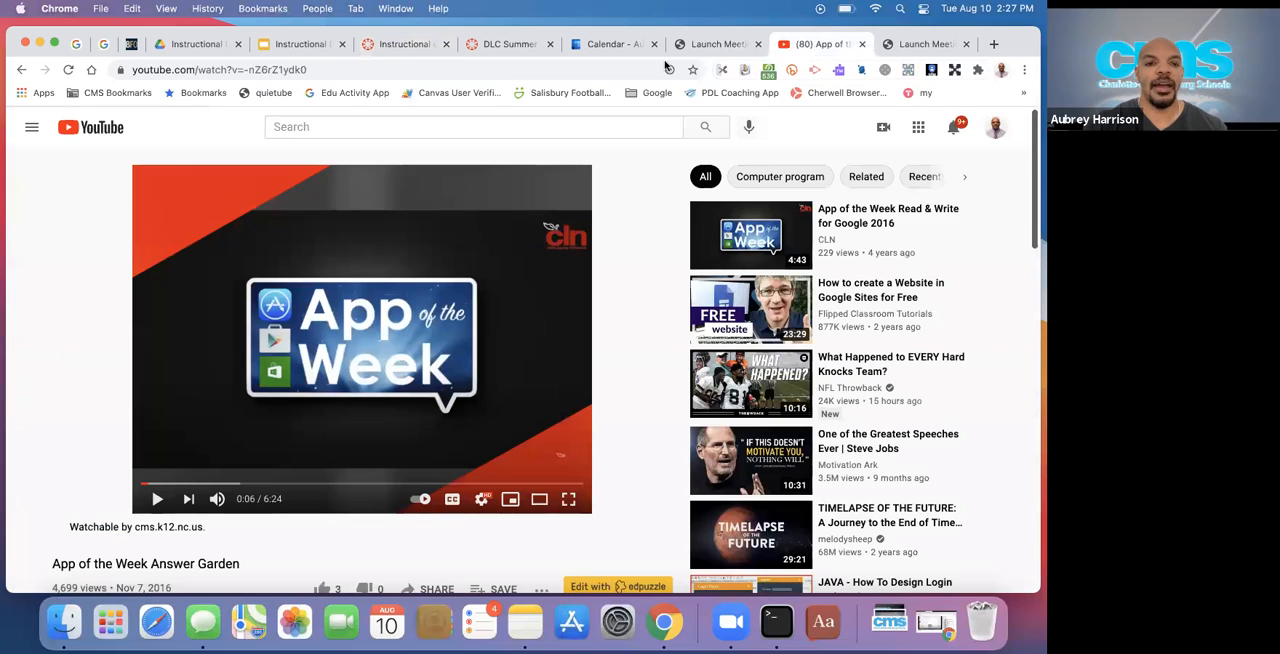
{"action": "left_click", "coordinate": [200, 68]}
{"action": "key", "text": "super+c"}
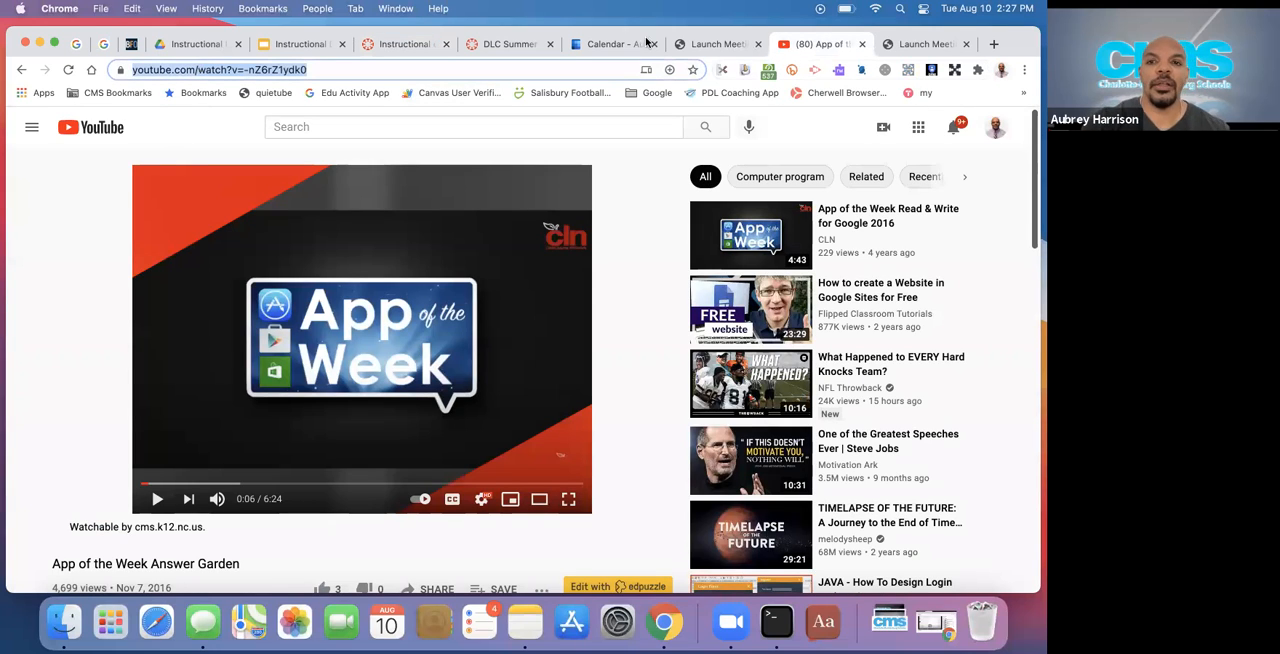
{"action": "left_click", "coordinate": [405, 44]}
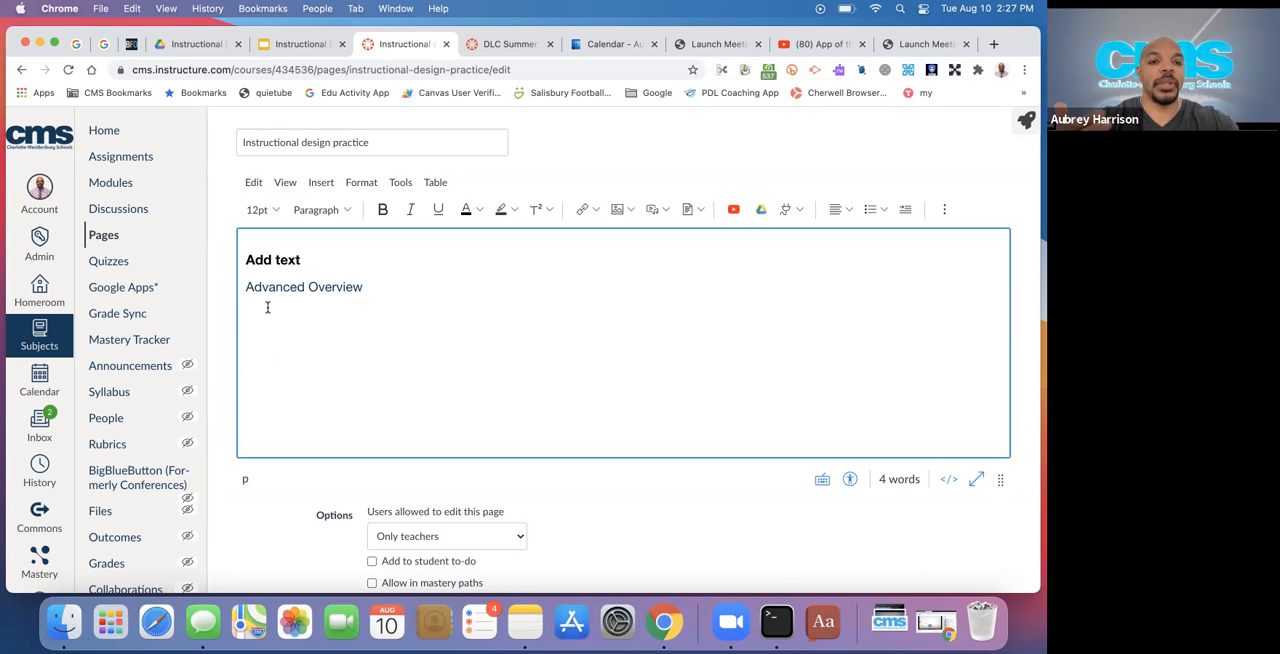
{"action": "left_click", "coordinate": [801, 45]}
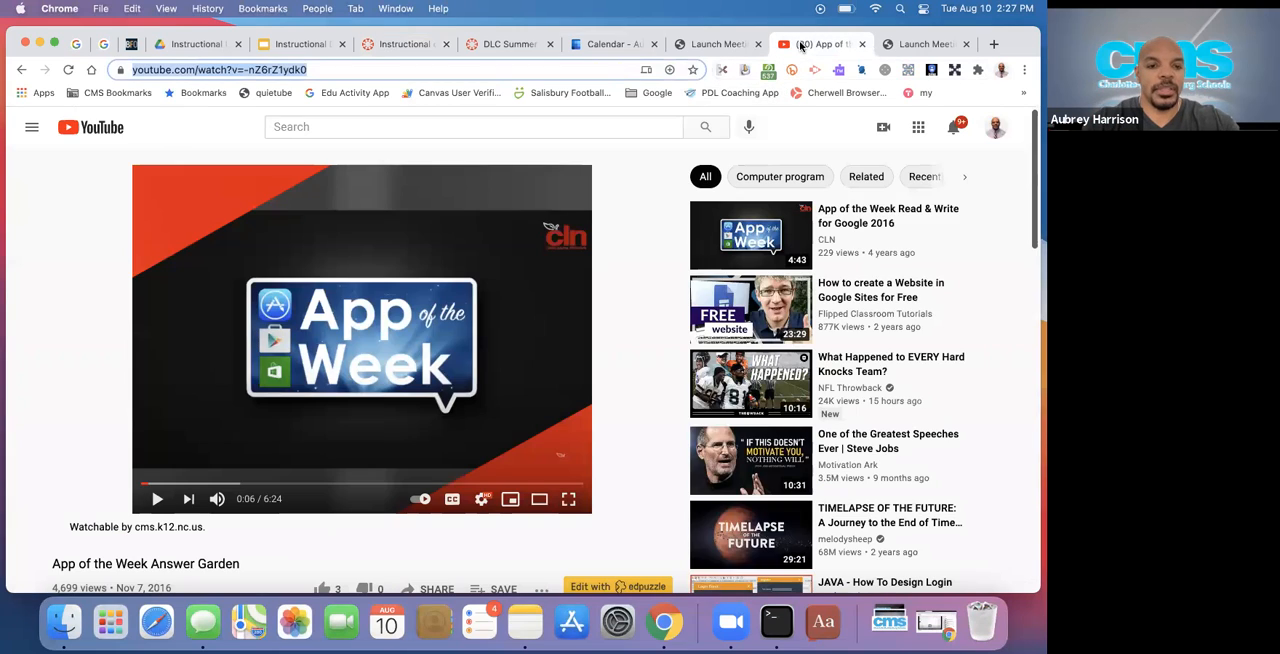
{"action": "scroll", "coordinate": [310, 472], "scroll_direction": "down", "scroll_amount": 1}
{"action": "scroll", "coordinate": [310, 472], "scroll_direction": "up", "scroll_amount": 1}
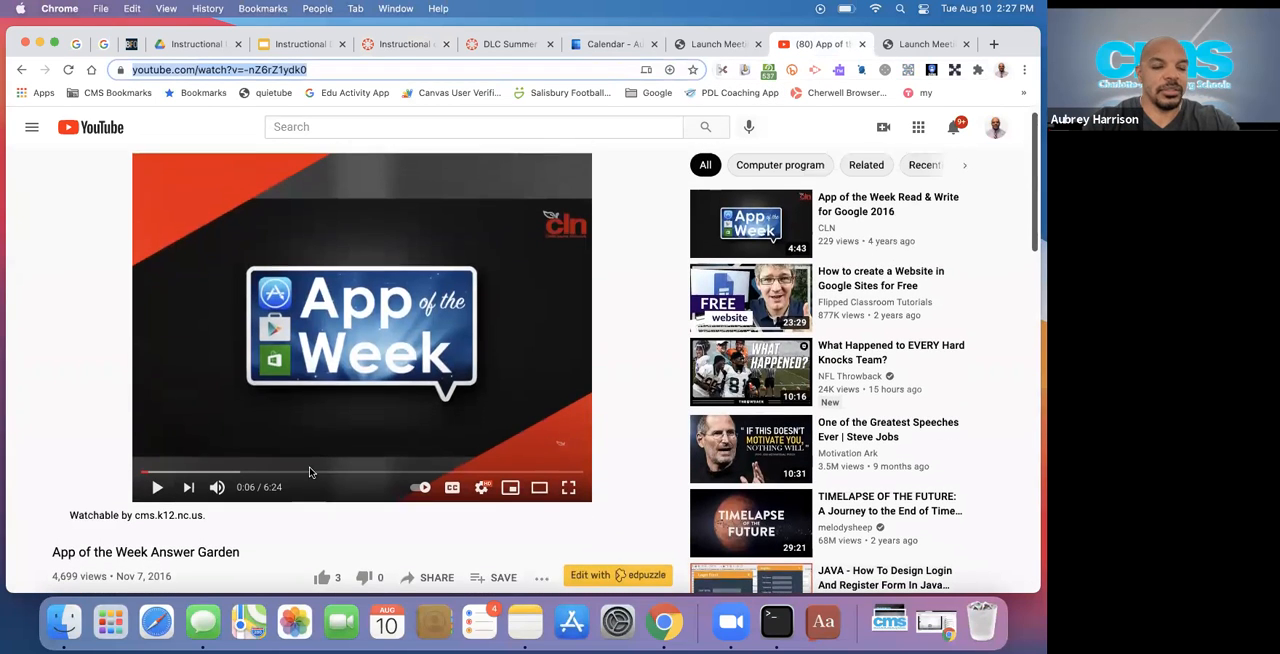
{"action": "left_click", "coordinate": [380, 46]}
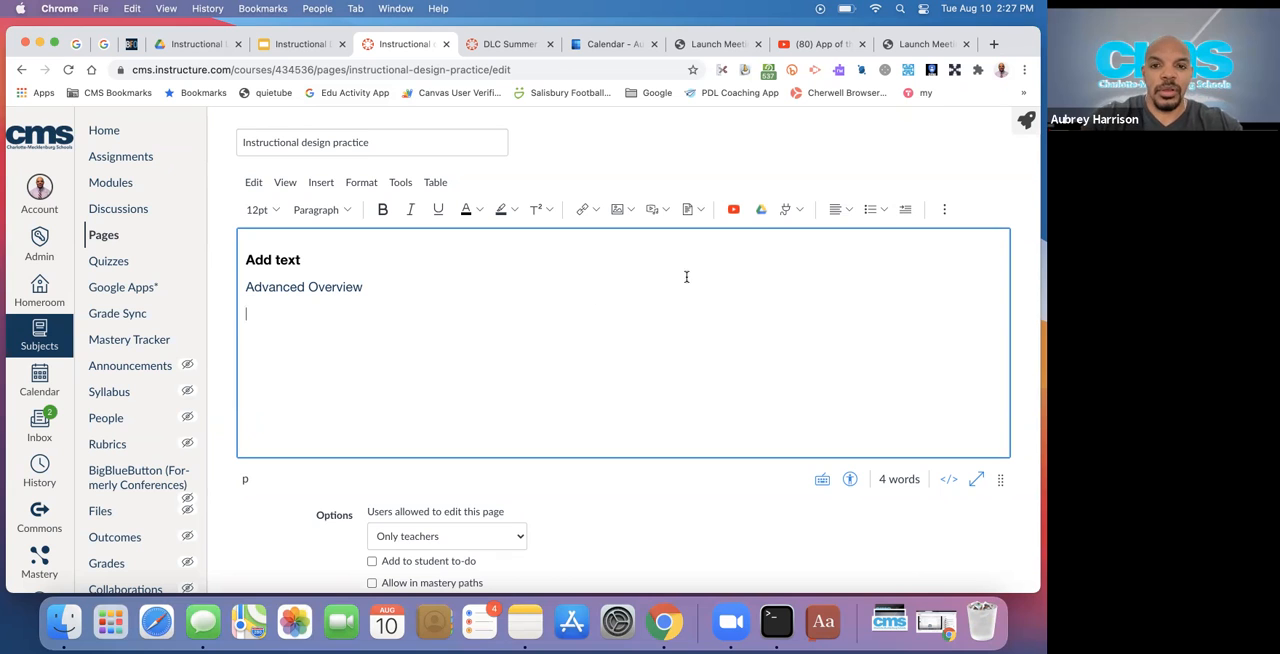
{"action": "left_click", "coordinate": [599, 206]}
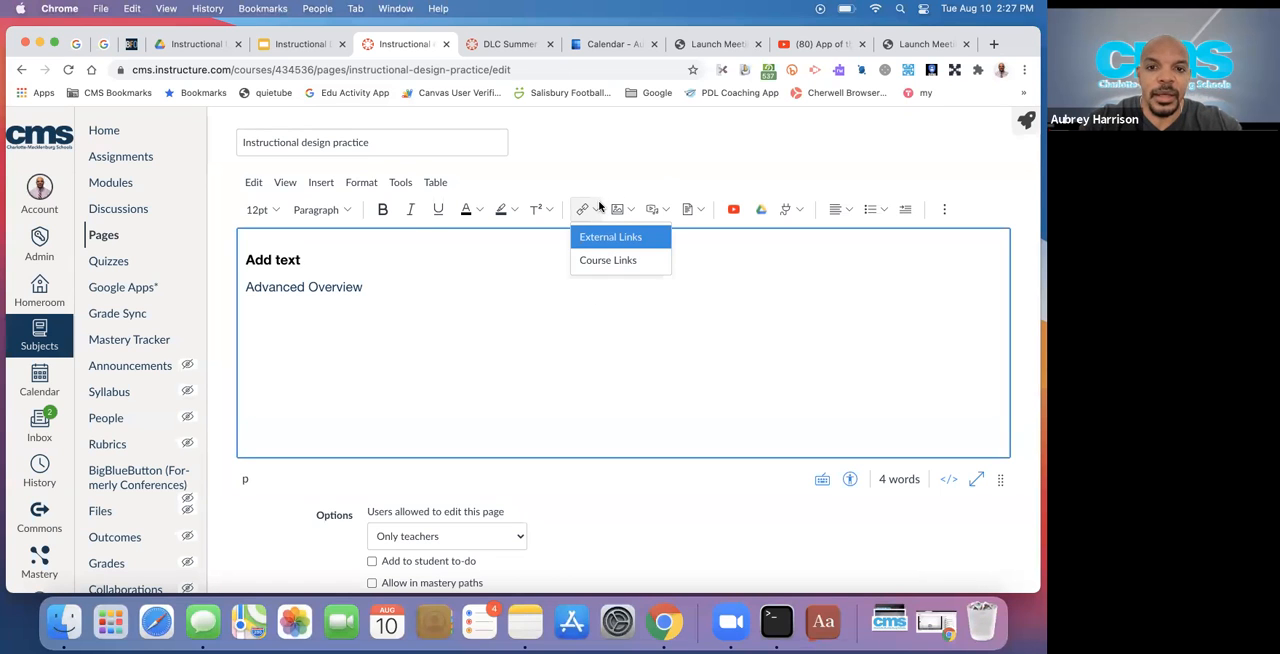
{"action": "left_click", "coordinate": [610, 237]}
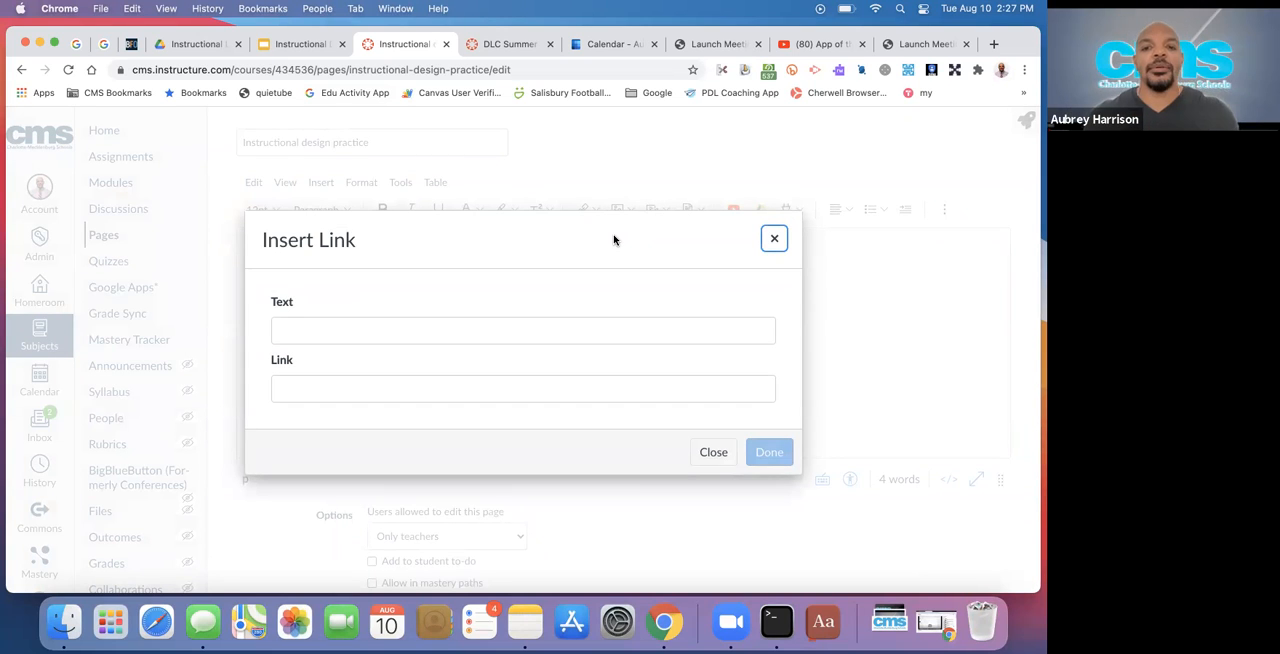
{"action": "left_click", "coordinate": [491, 384]}
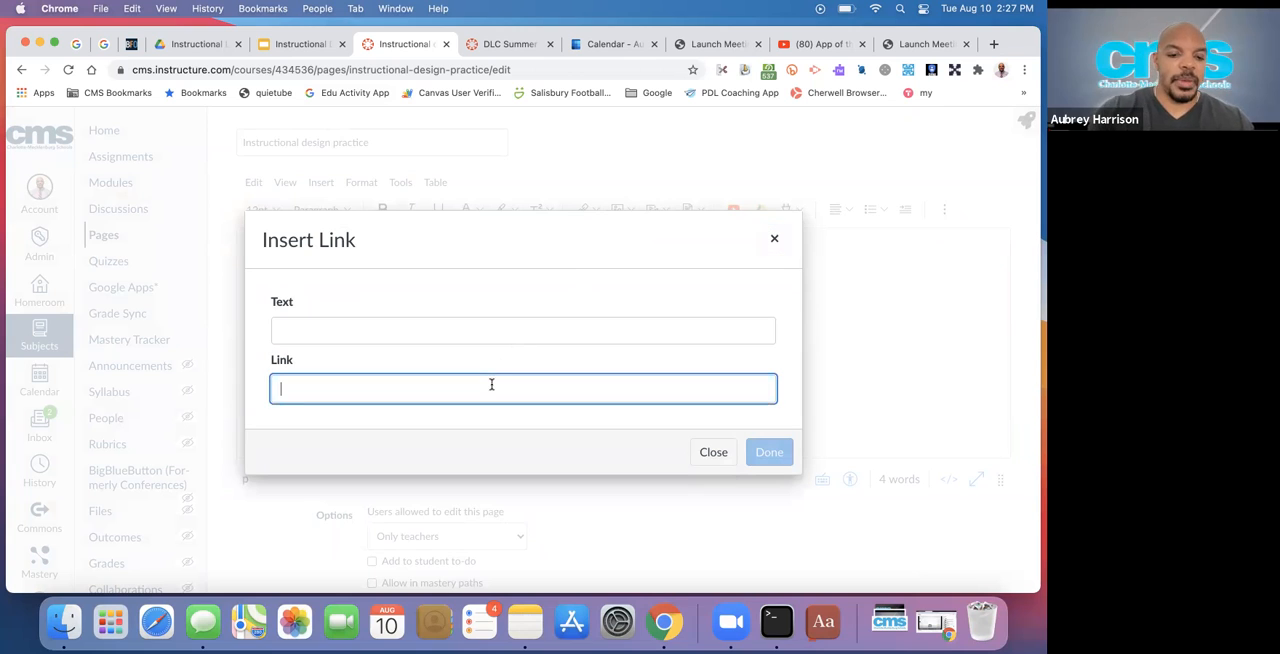
{"action": "key", "text": "super+v"}
{"action": "left_click", "coordinate": [405, 336]}
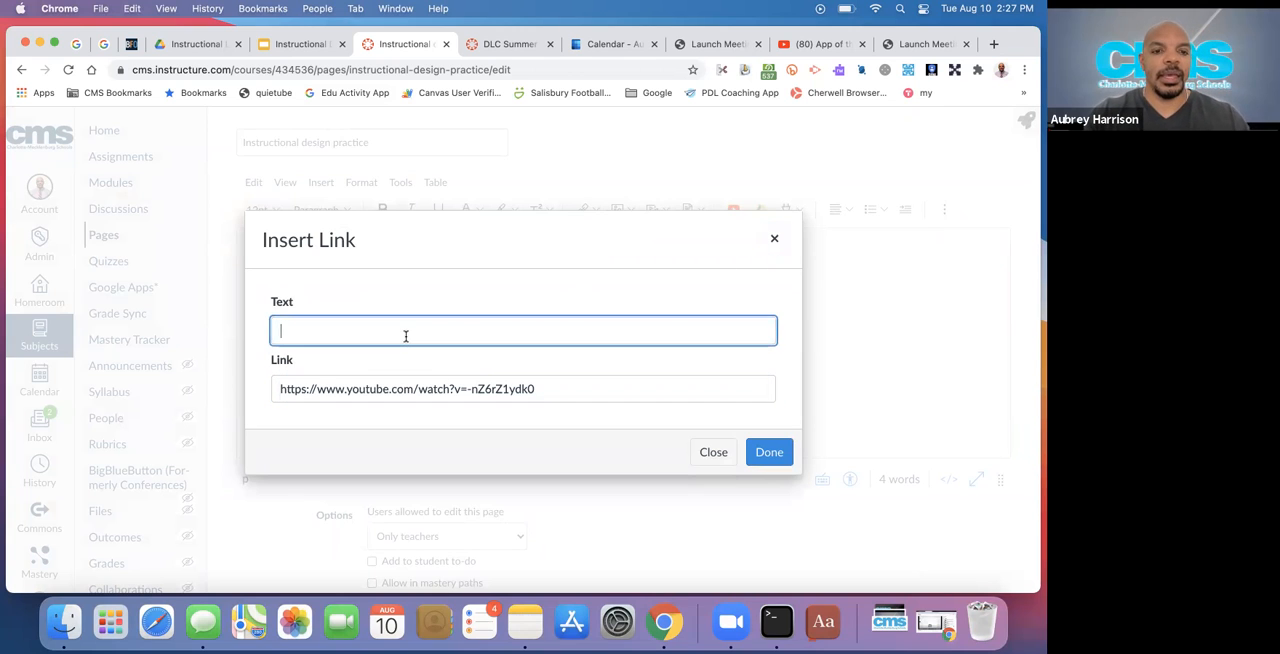
{"action": "type", "text": "A"}
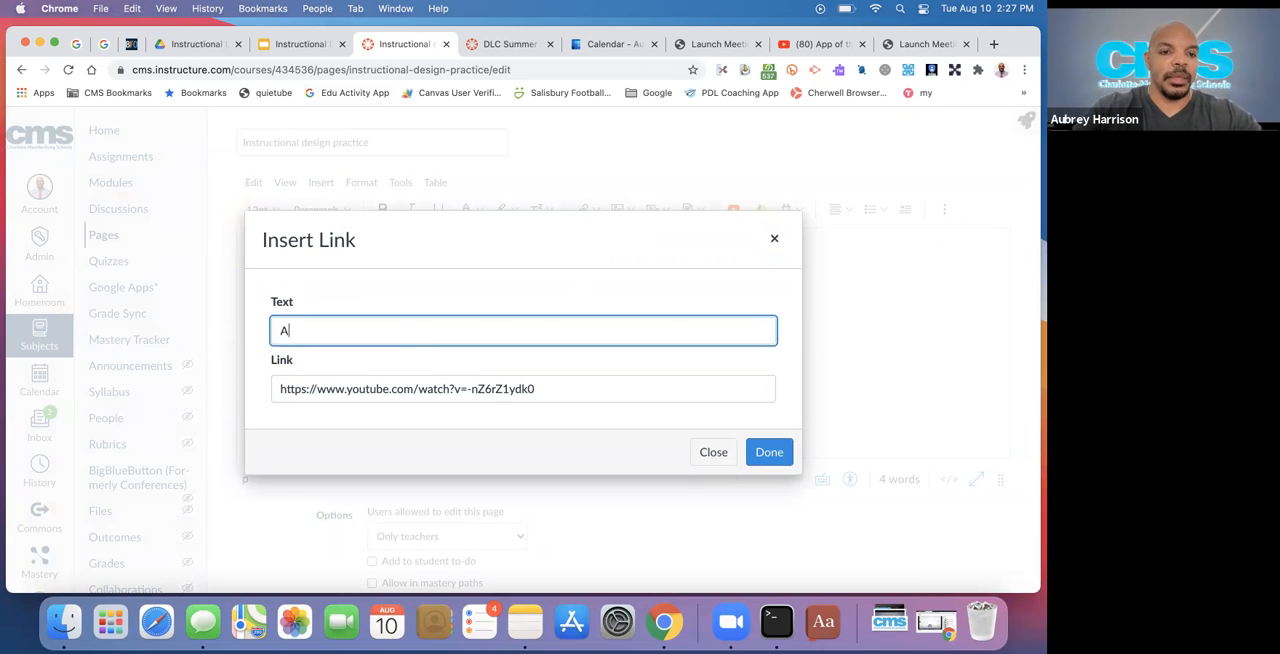
{"action": "type", "text": "nswer Garden"}
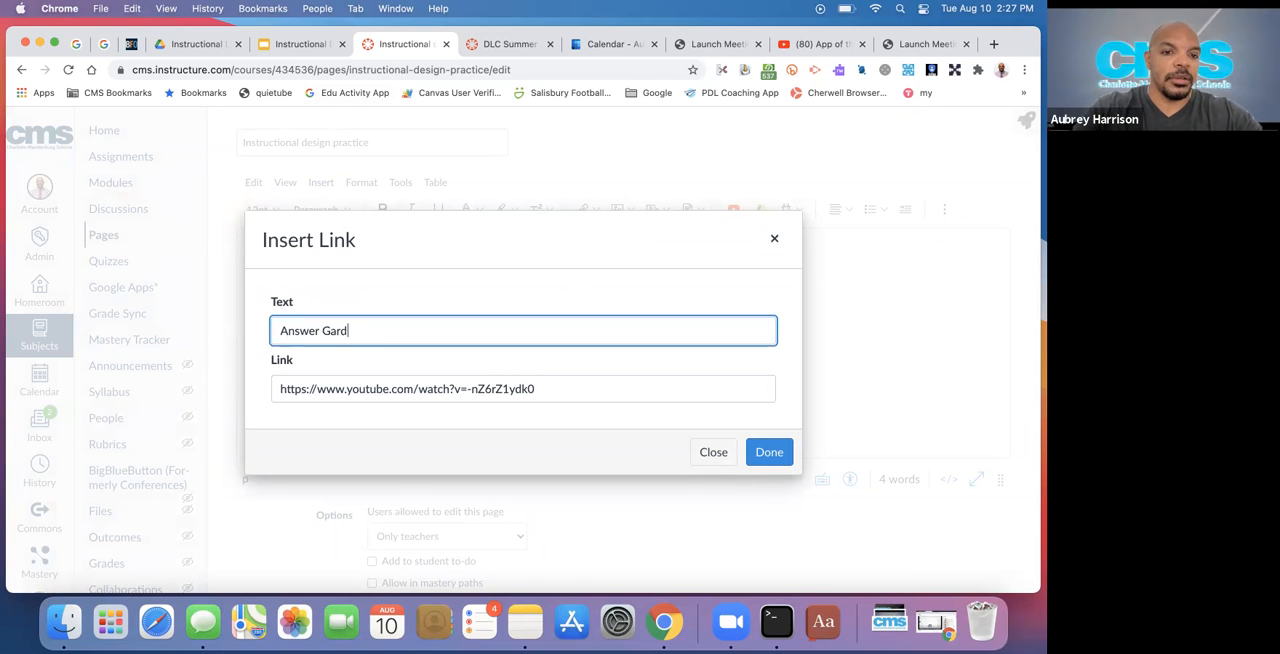
{"action": "left_click", "coordinate": [768, 452]}
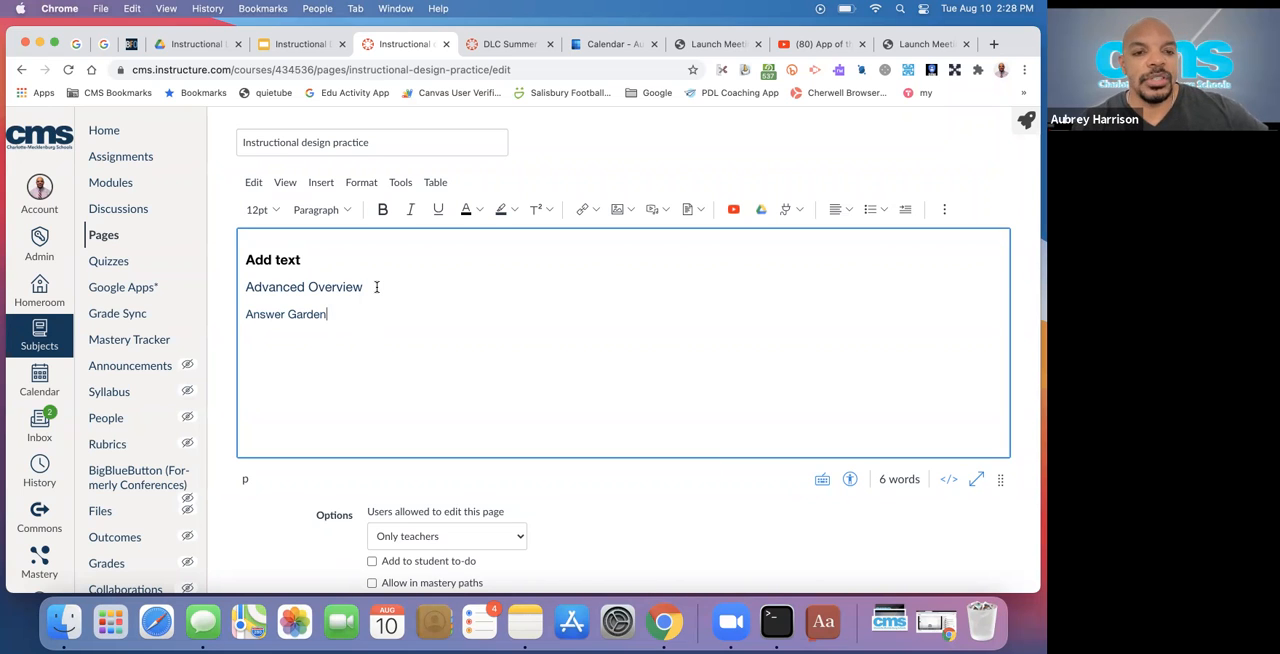
Save the page with both links, test the Answer Garden link, and close the video it opens
{"action": "left_click", "coordinate": [318, 288]}
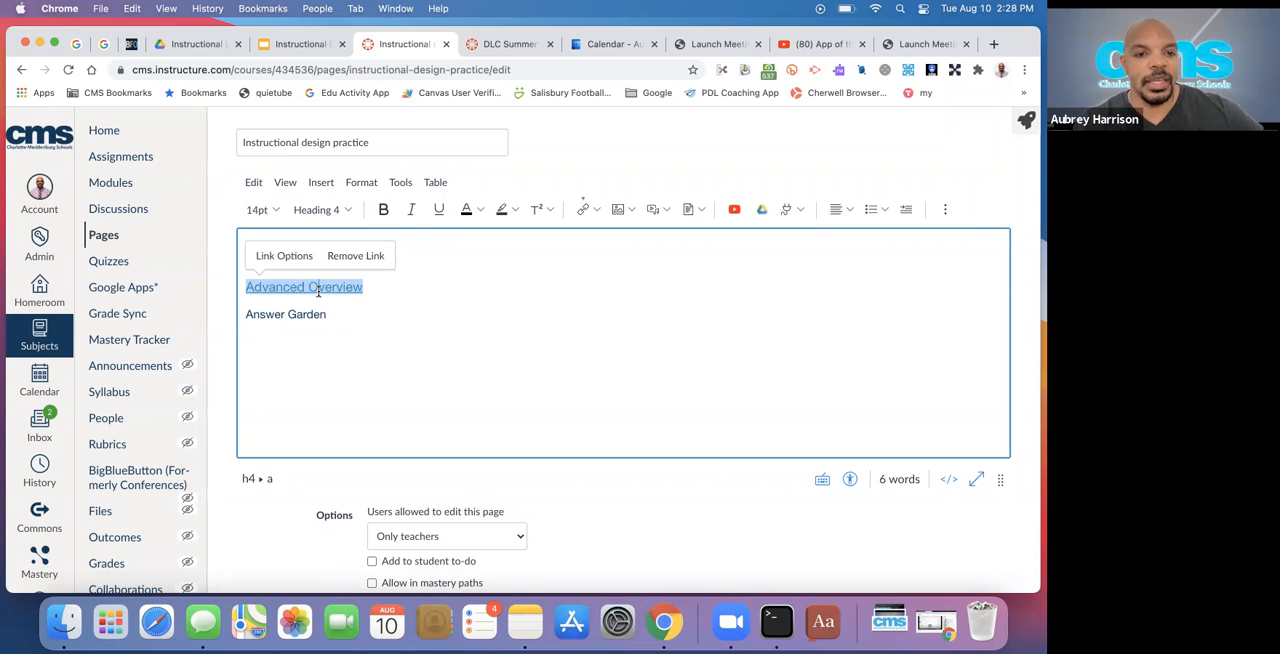
{"action": "left_click", "coordinate": [278, 320]}
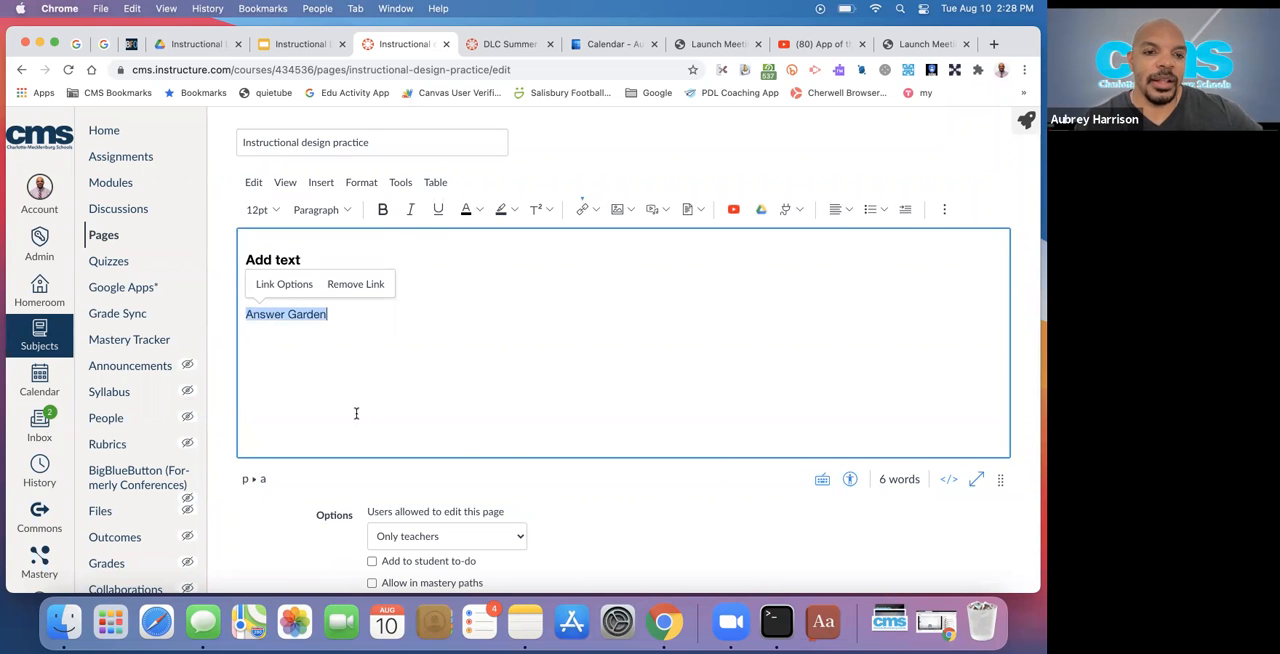
{"action": "scroll", "coordinate": [740, 528], "scroll_direction": "down", "scroll_amount": 2}
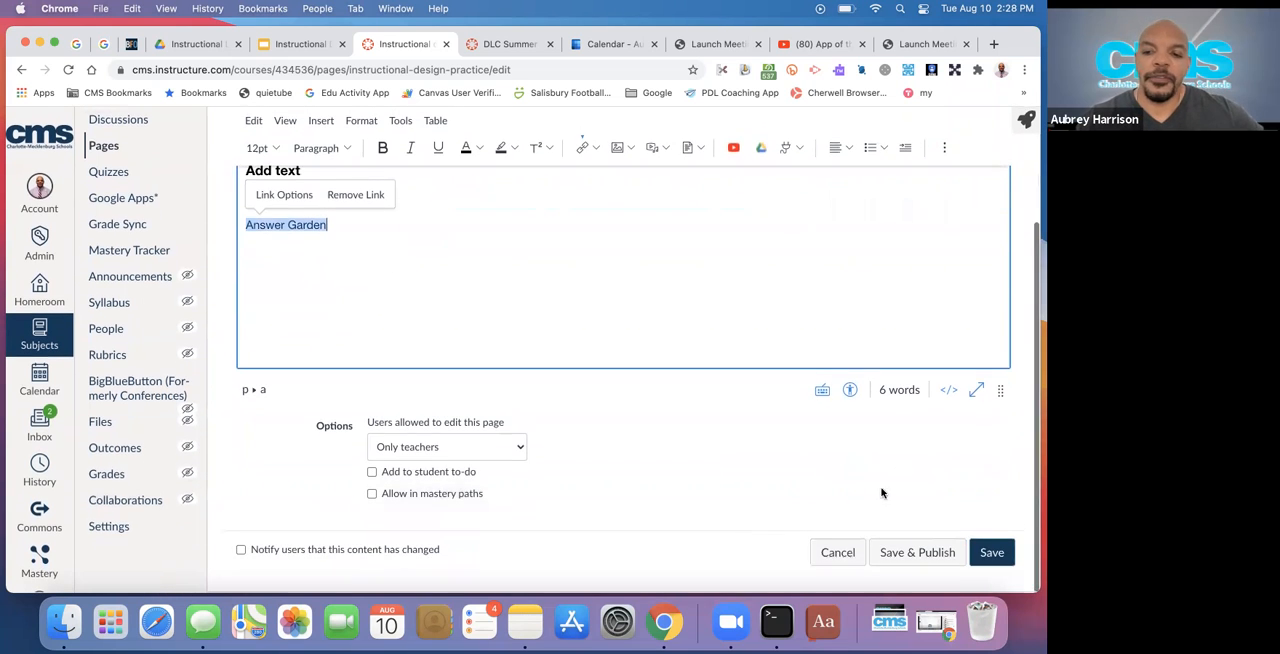
{"action": "left_click", "coordinate": [984, 555]}
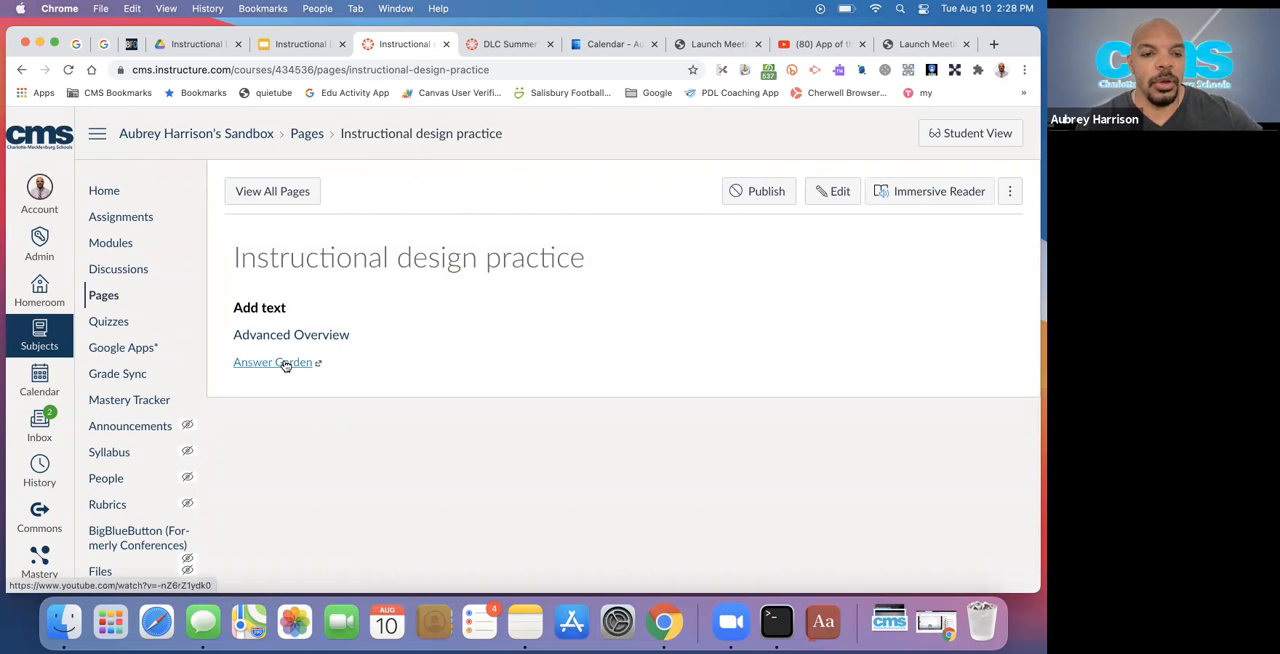
{"action": "left_click", "coordinate": [283, 363]}
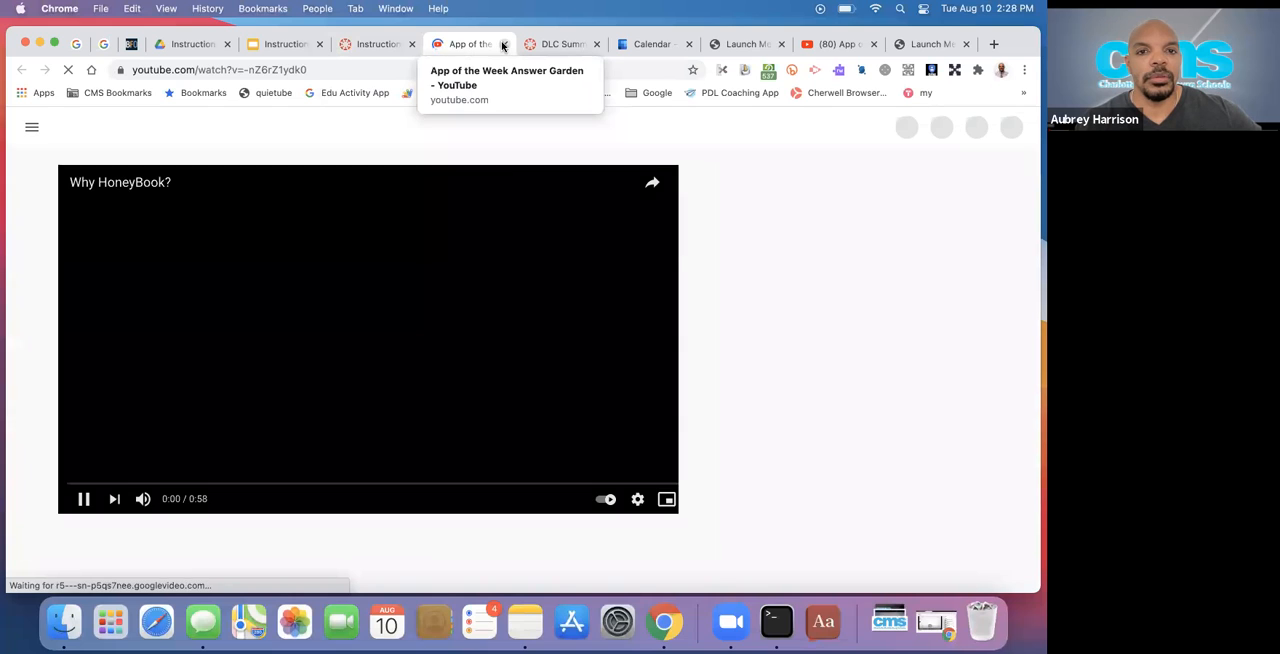
{"action": "left_click", "coordinate": [504, 45]}
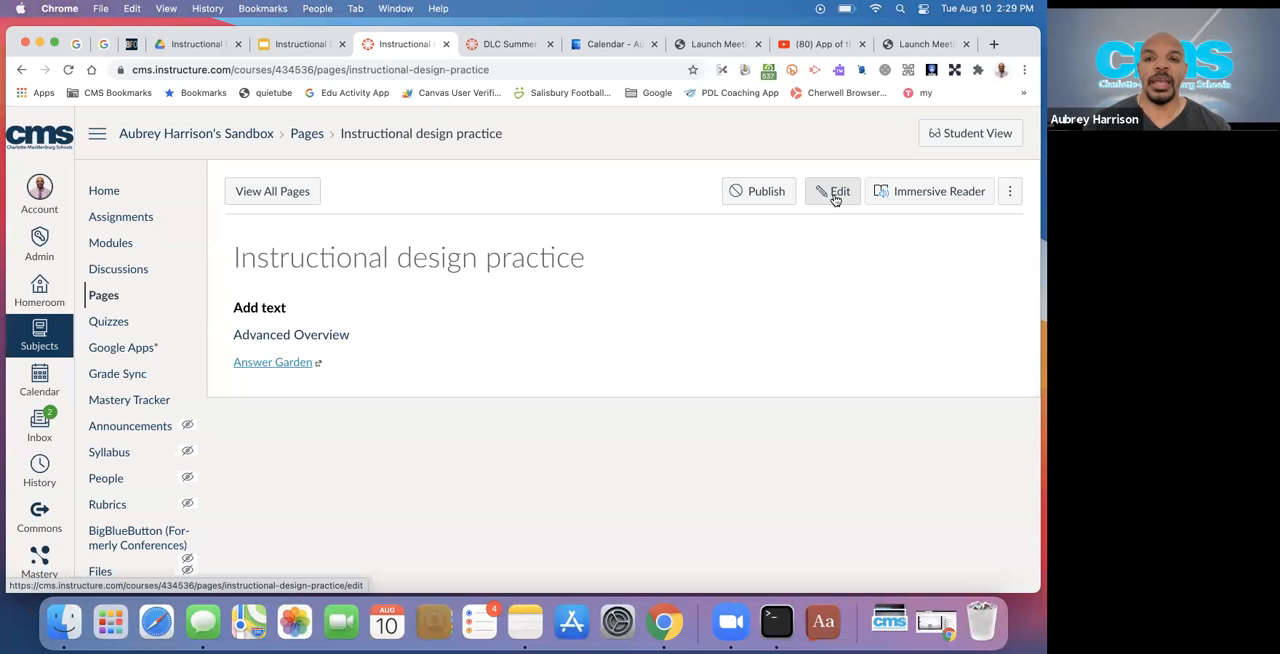
Reopen the Instructional design practice page for editing and view the available image insertion options
{"action": "left_click", "coordinate": [836, 199]}
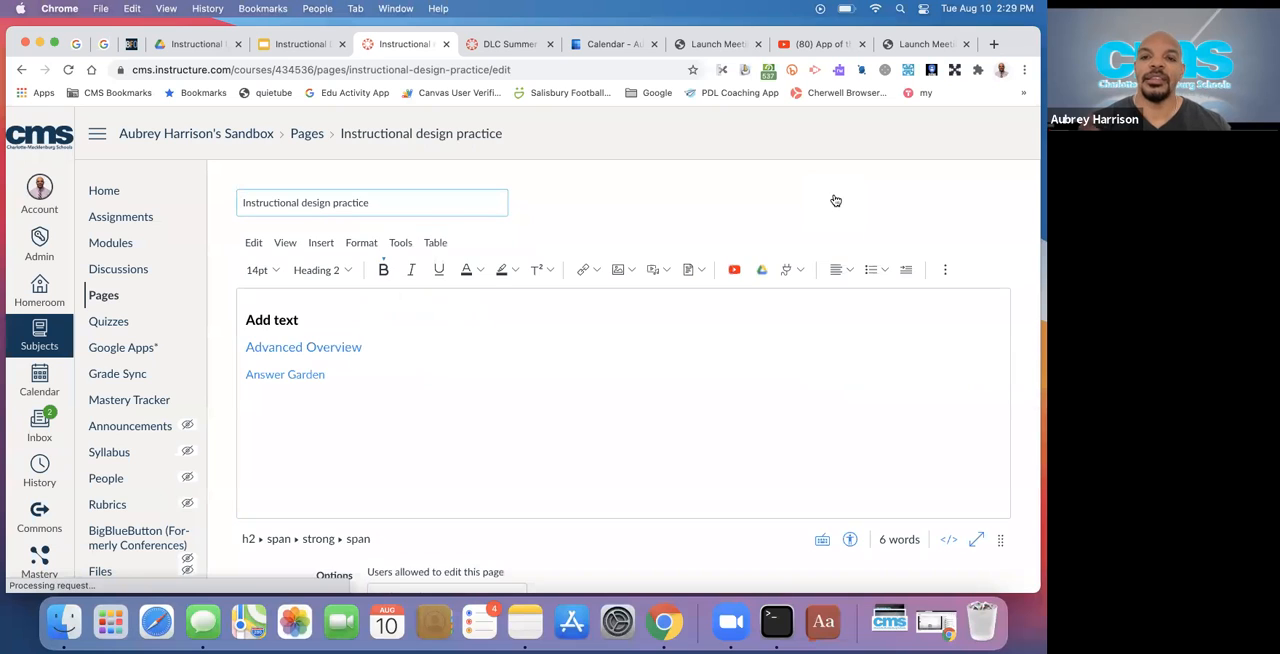
{"action": "left_click", "coordinate": [633, 270]}
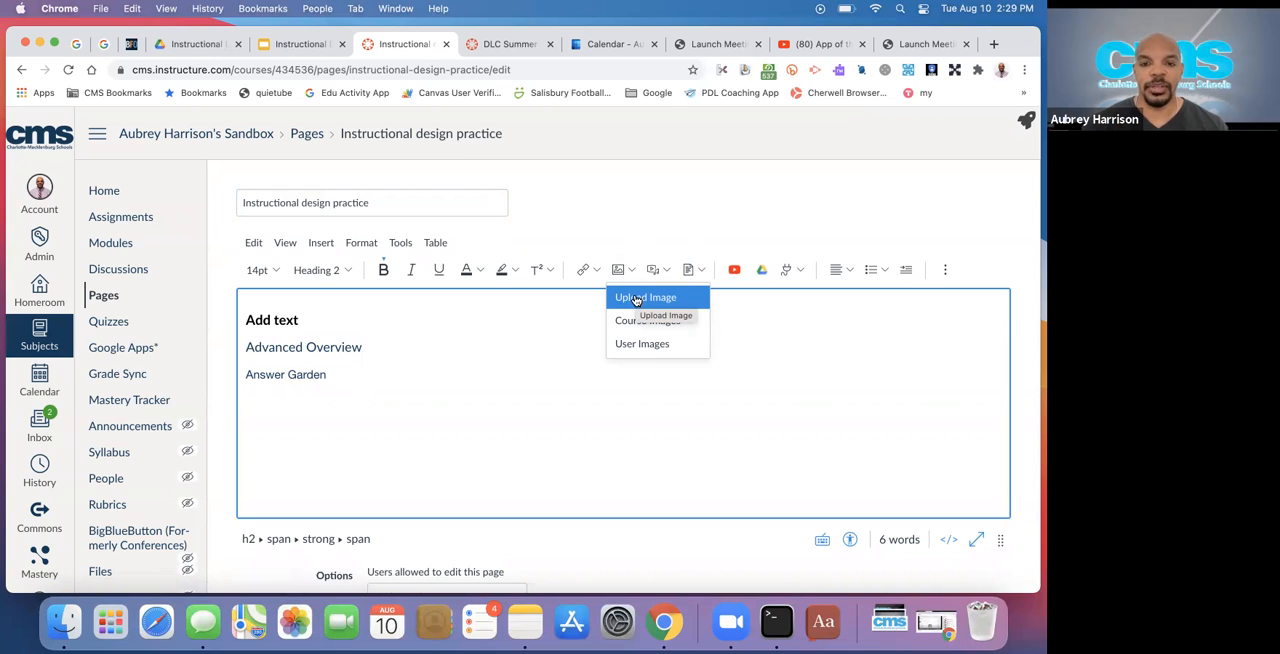
{"action": "left_click", "coordinate": [647, 197]}
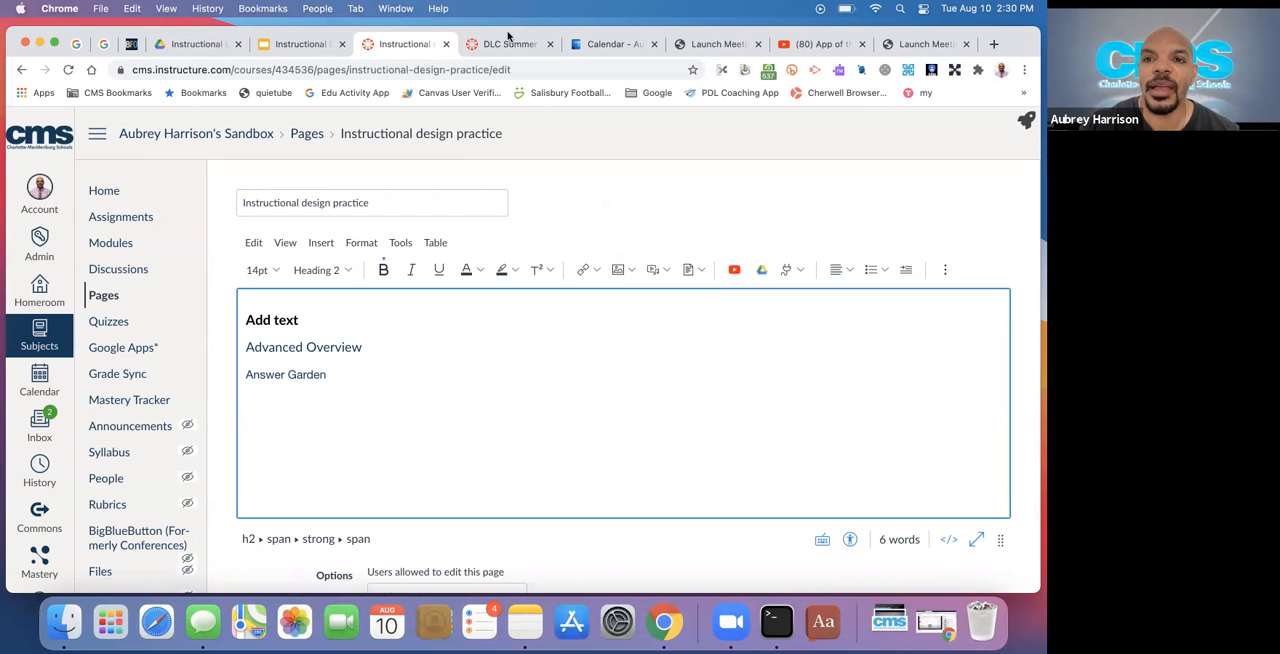
{"action": "left_click", "coordinate": [185, 46]}
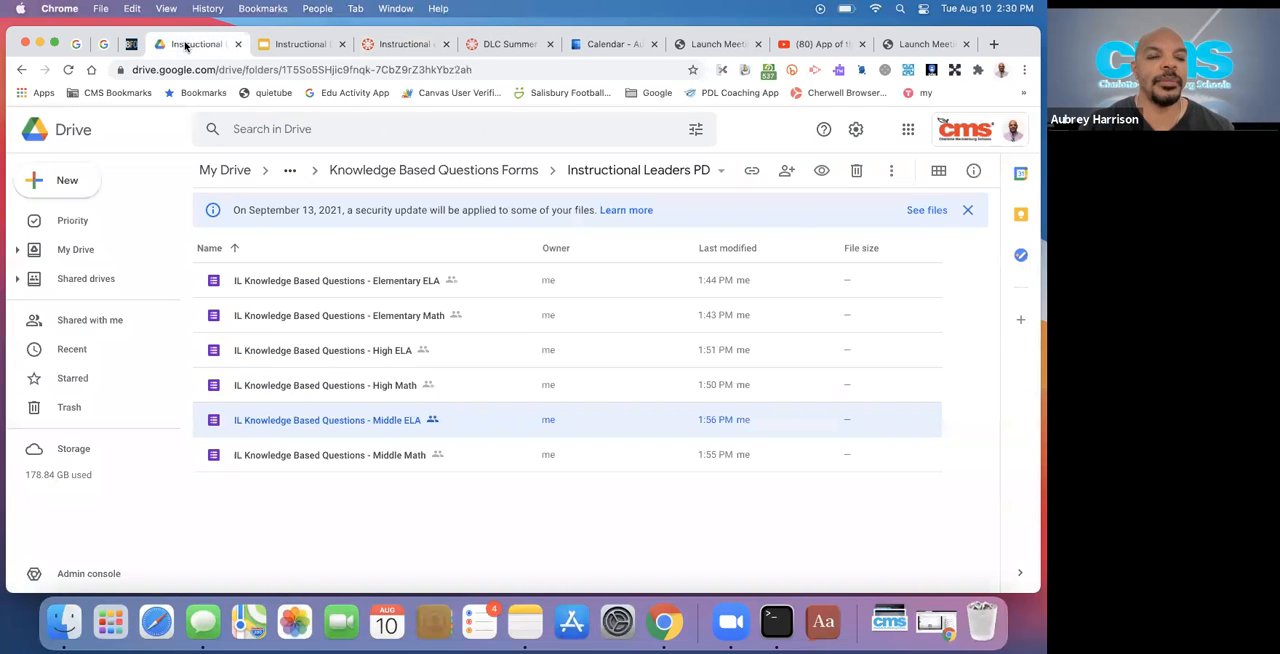
{"action": "left_click", "coordinate": [80, 250]}
{"action": "left_click", "coordinate": [276, 129]}
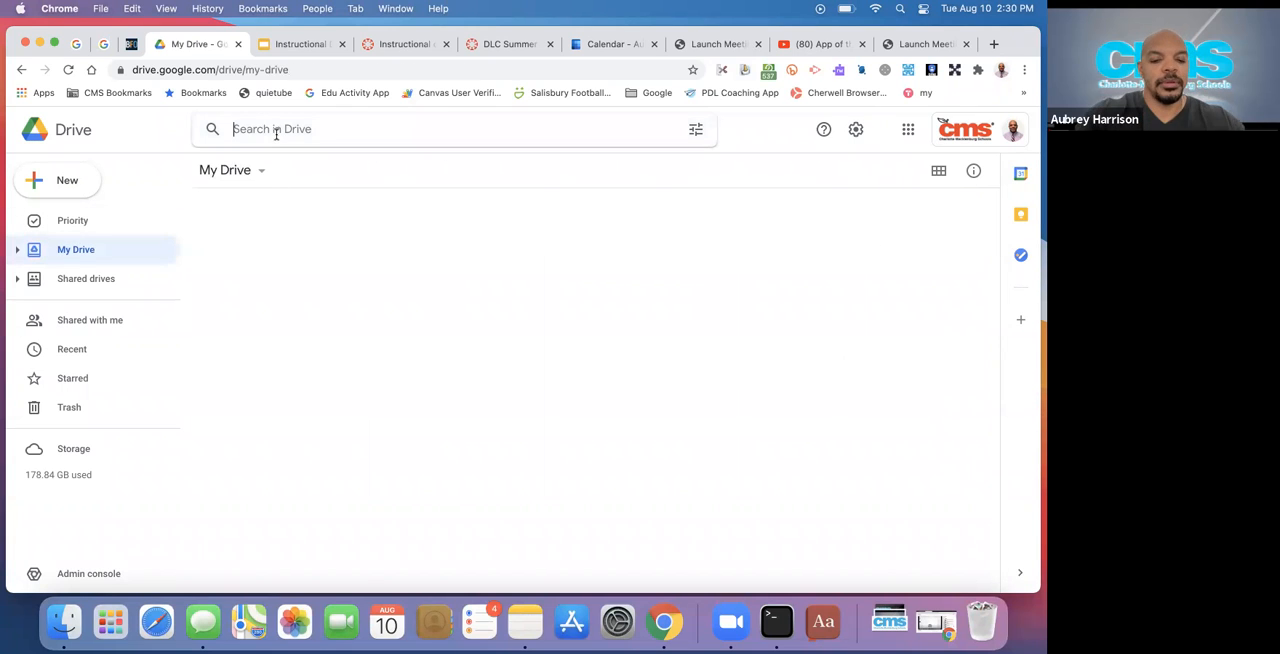
Switch to the Instructional Design with Canvas presentation and copy the link attached to the Module 2 button on the Links/Buttons slide
{"action": "left_click", "coordinate": [305, 44]}
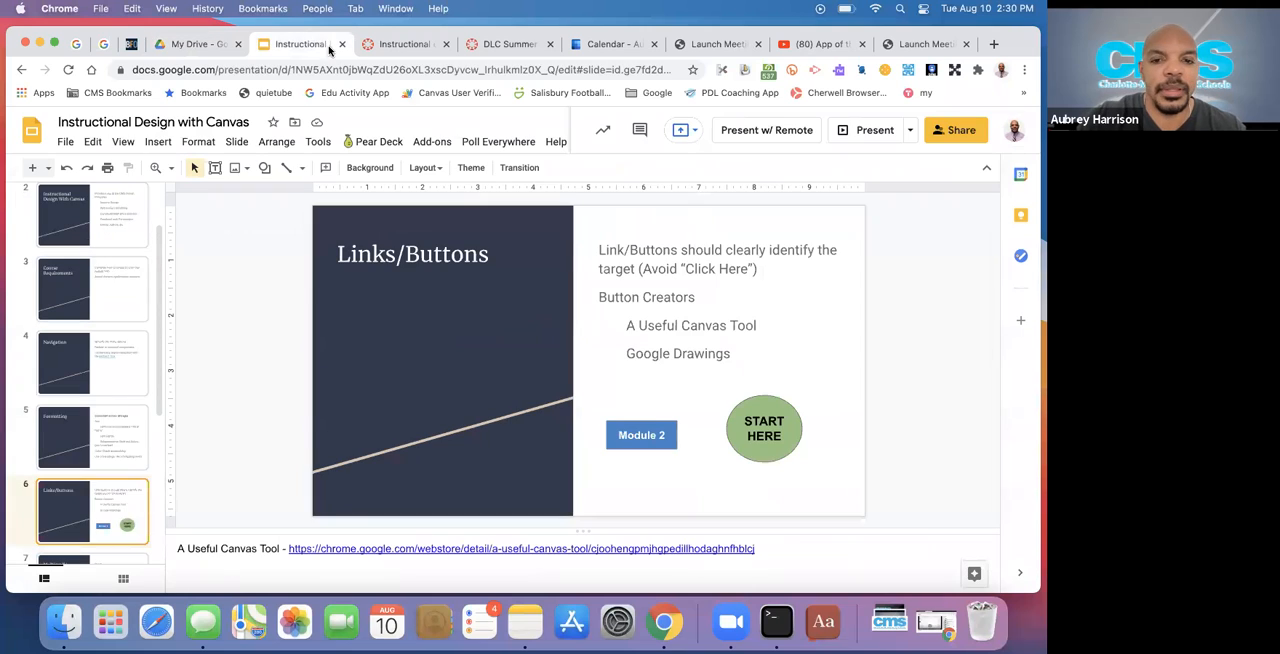
{"action": "left_click", "coordinate": [652, 436]}
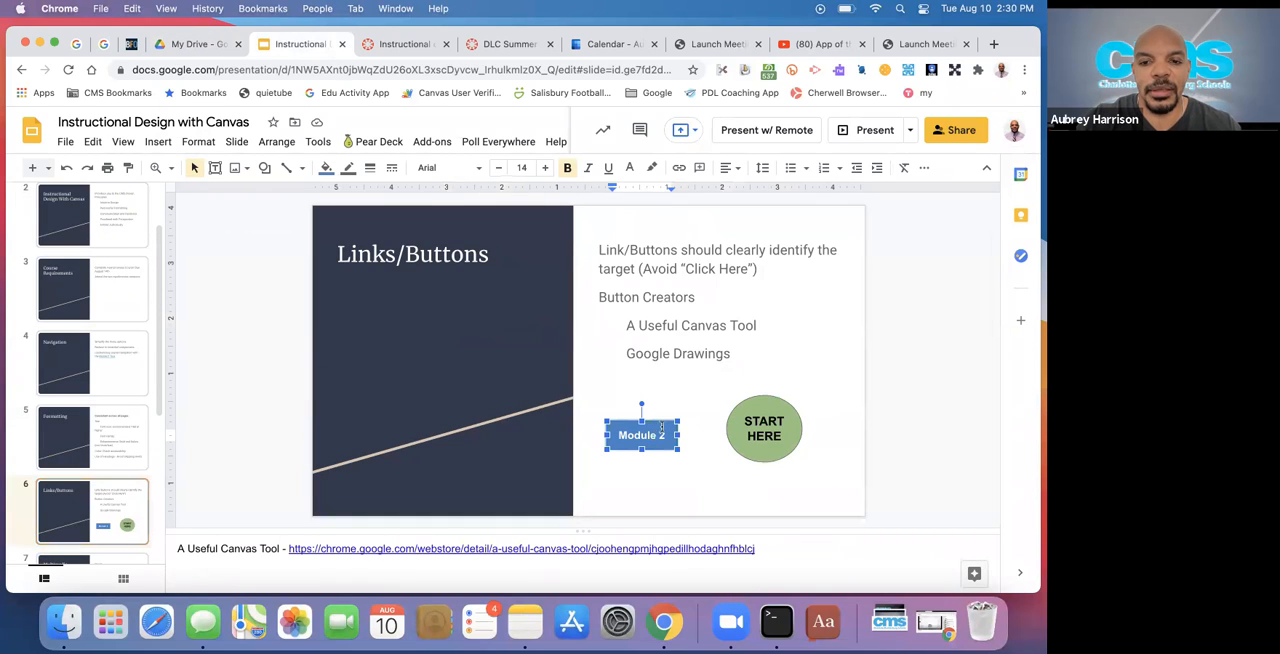
{"action": "left_click", "coordinate": [667, 421]}
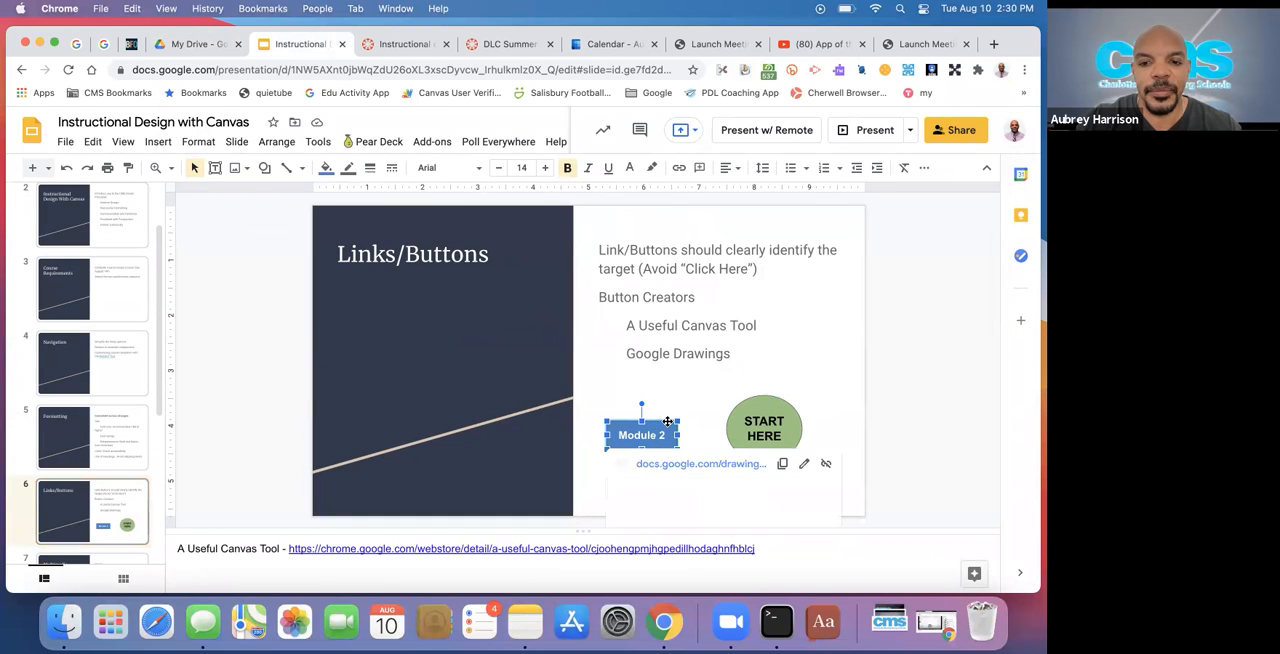
{"action": "left_click", "coordinate": [780, 465]}
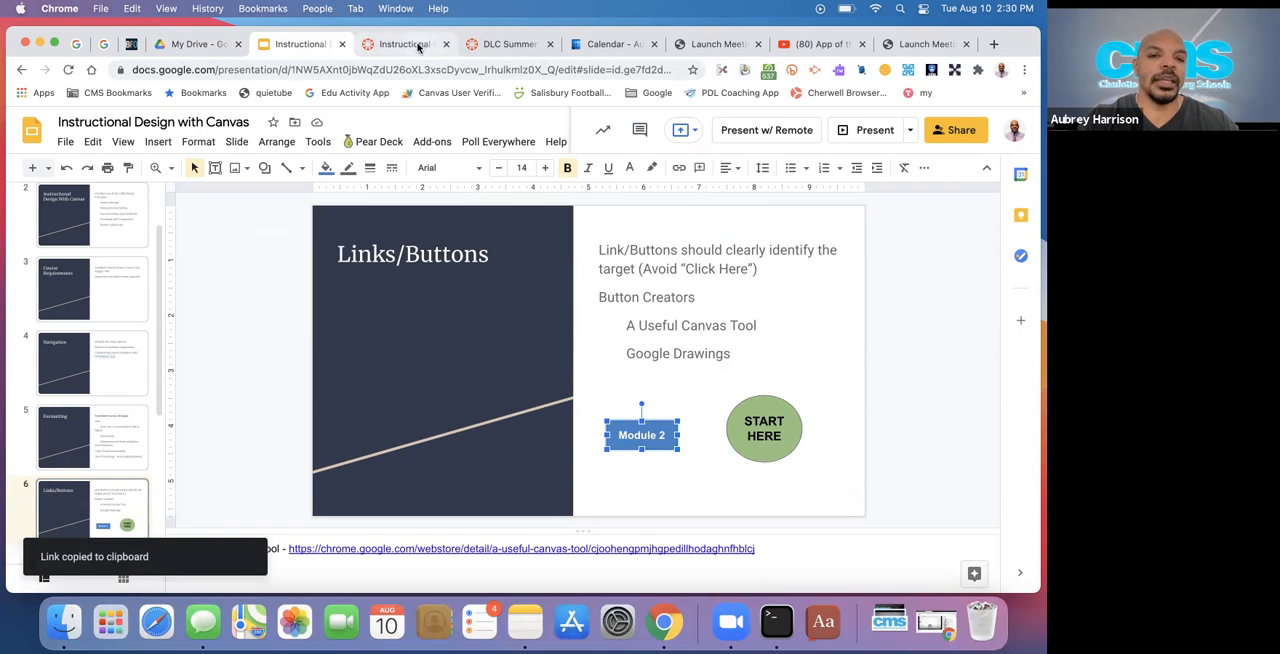
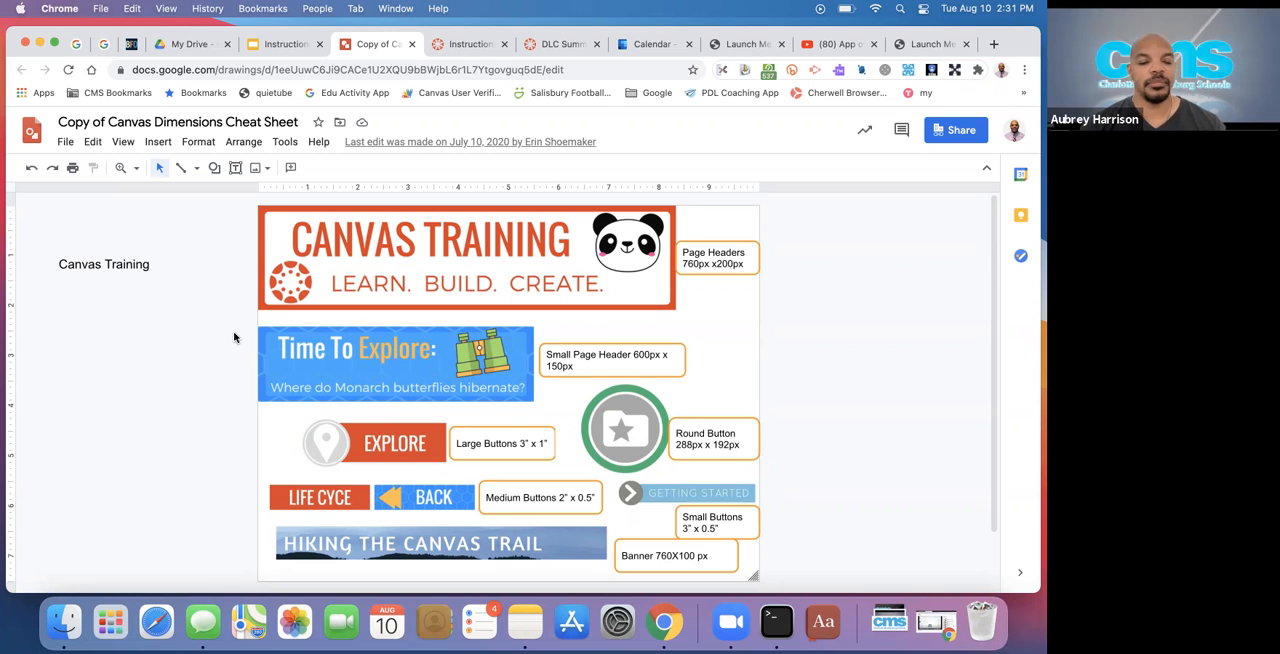
Open the Medium Button template linked from the Life Cycle button on the Canvas dimensions cheat sheet and make a copy of it
{"action": "scroll", "coordinate": [234, 337], "scroll_direction": "down", "scroll_amount": 2}
{"action": "scroll", "coordinate": [234, 337], "scroll_direction": "up", "scroll_amount": 2}
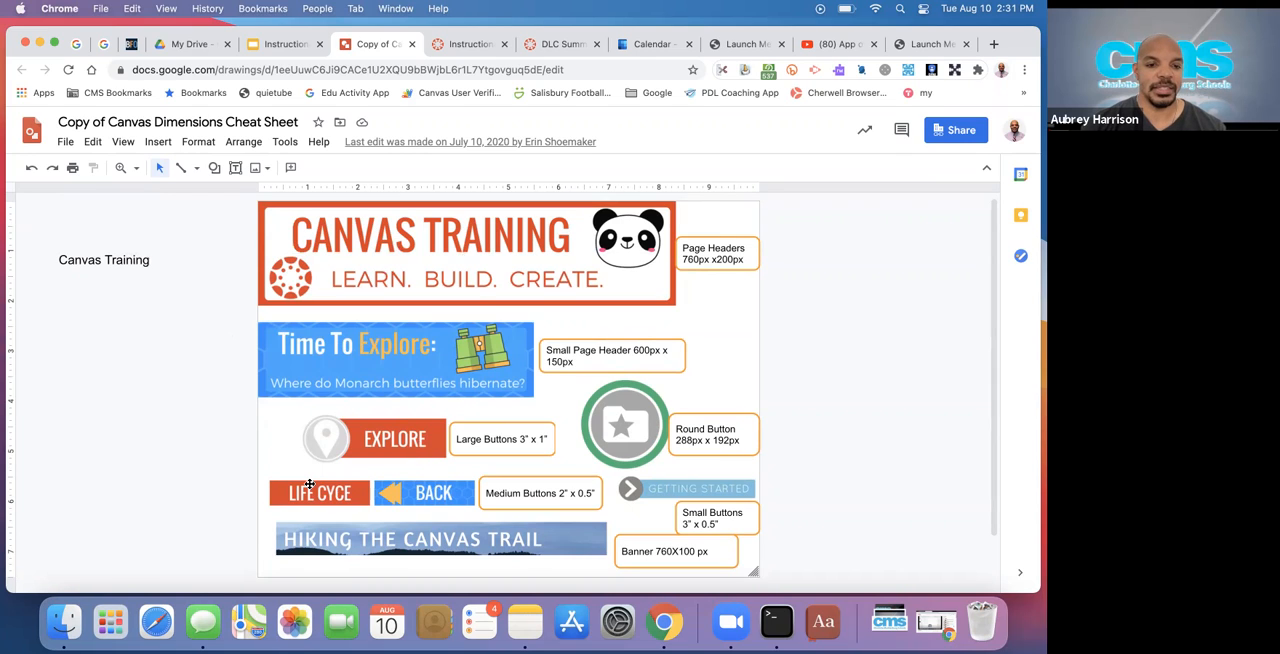
{"action": "left_click", "coordinate": [309, 484]}
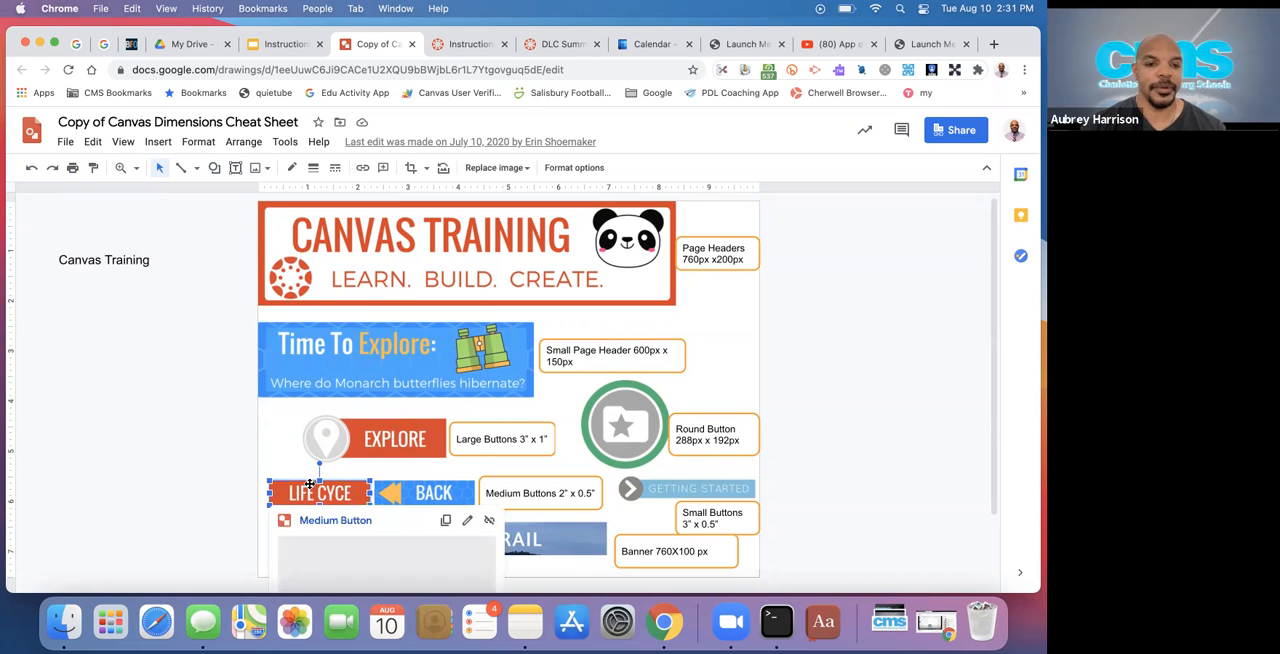
{"action": "scroll", "coordinate": [325, 470], "scroll_direction": "down", "scroll_amount": 2}
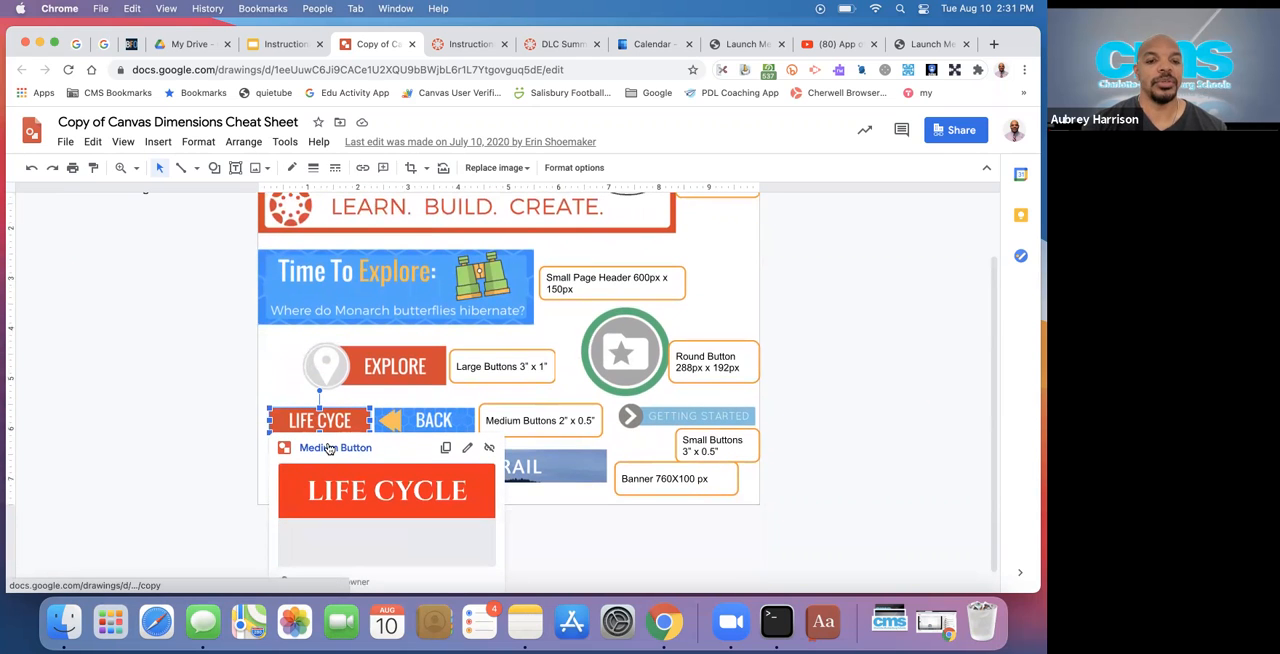
{"action": "left_click", "coordinate": [330, 448]}
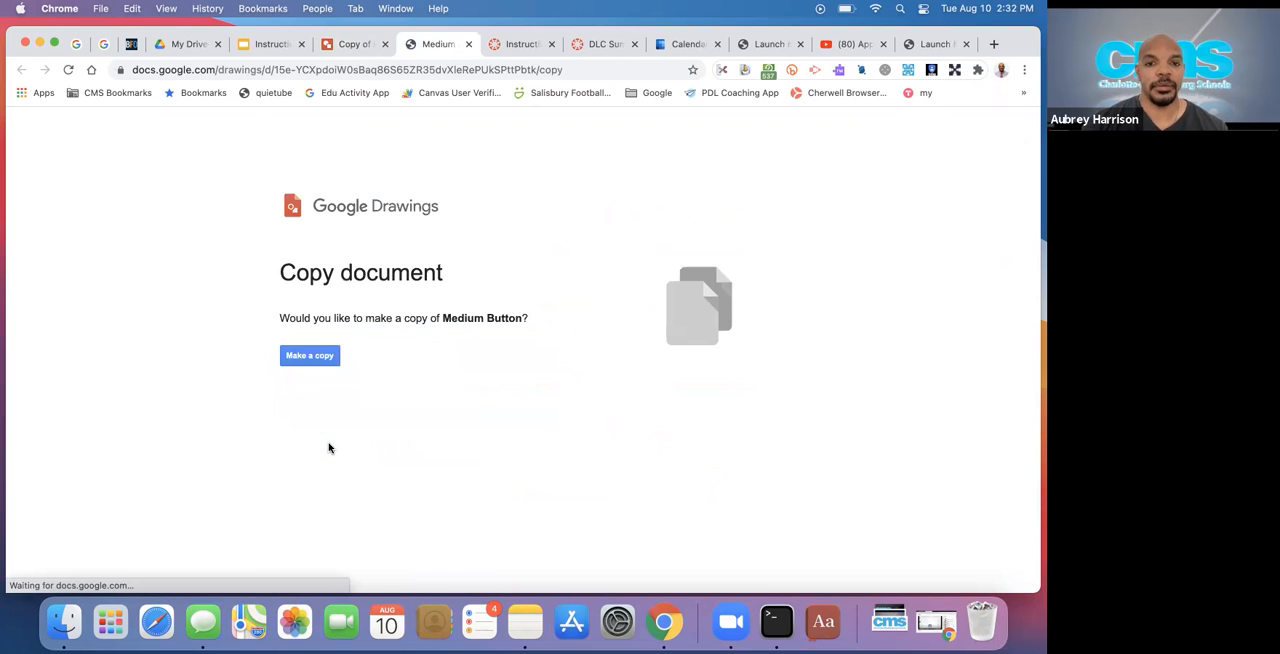
{"action": "left_click", "coordinate": [311, 363]}
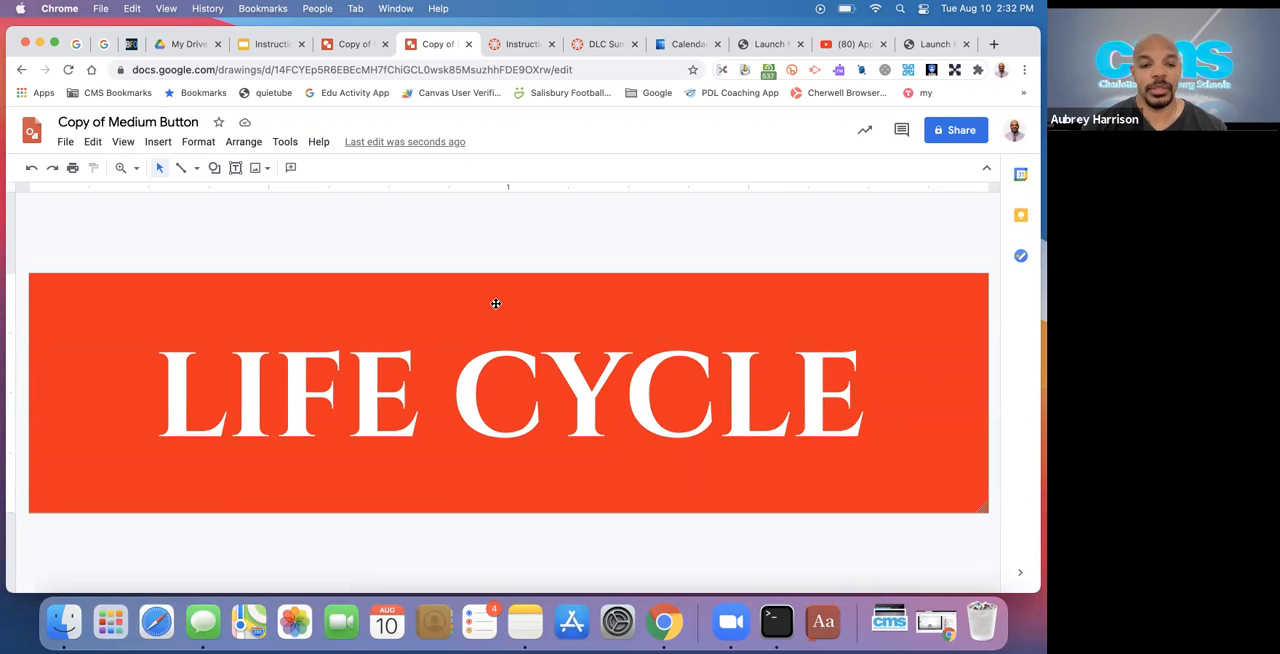
Change the fill color of the Life Cycle button shape to a muted purple
{"action": "left_click", "coordinate": [495, 303]}
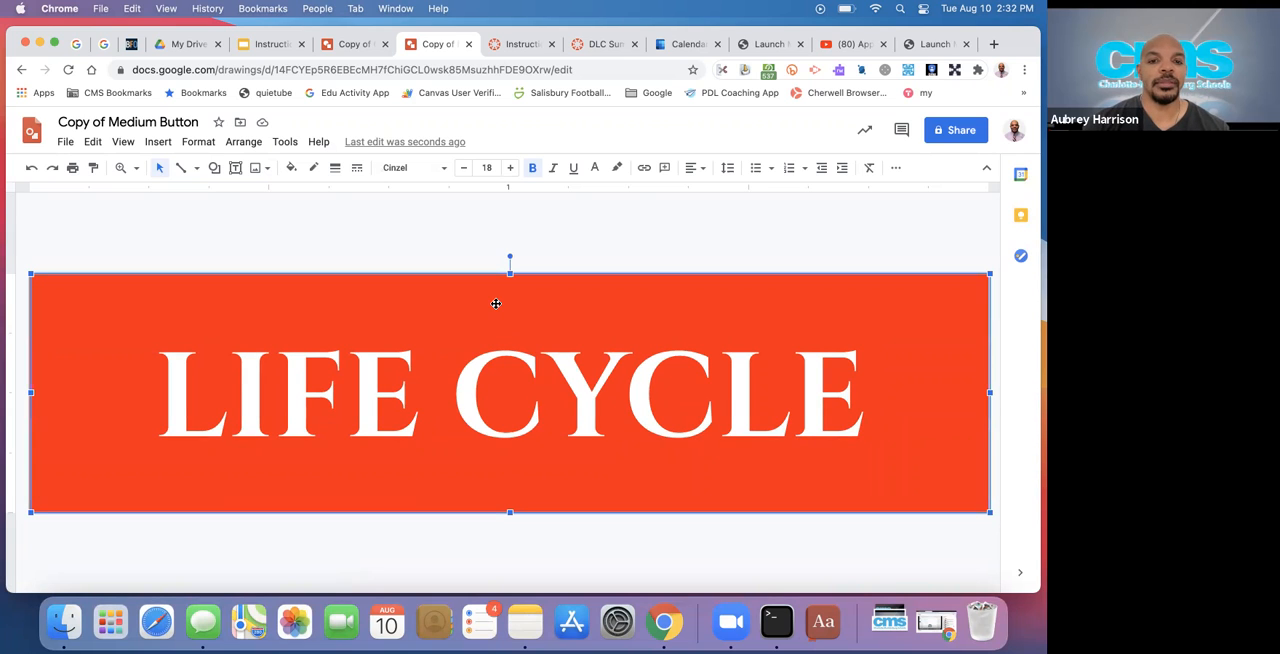
{"action": "left_click", "coordinate": [291, 167]}
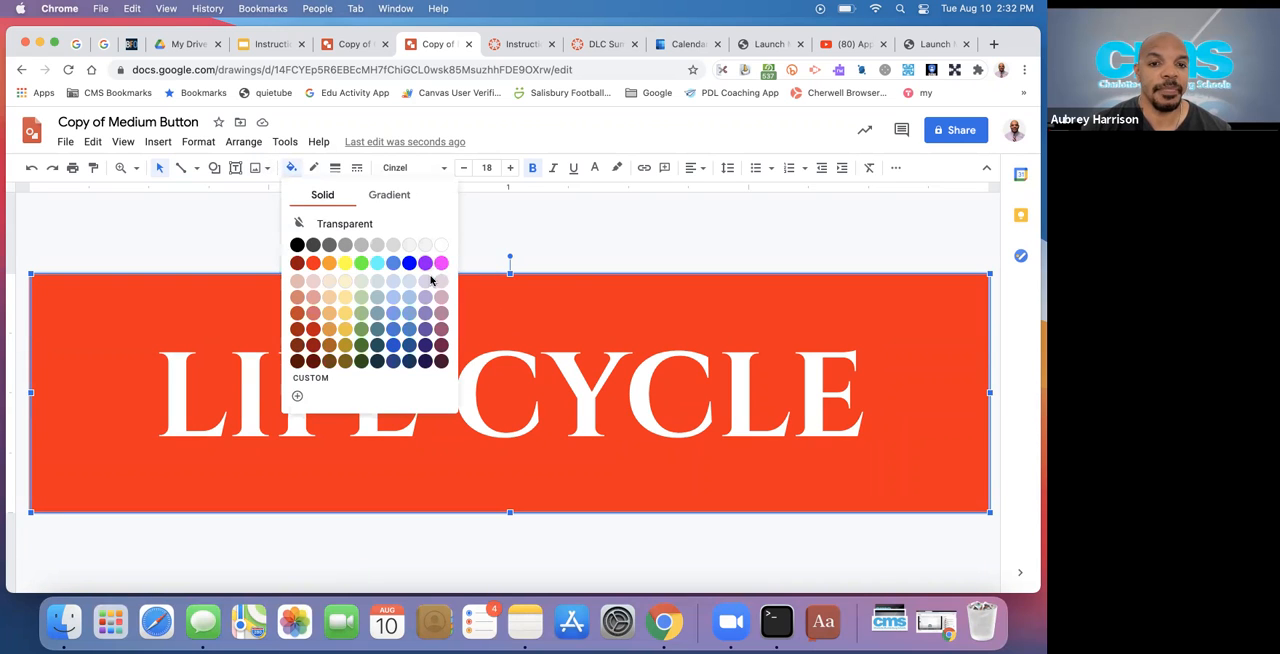
{"action": "left_click", "coordinate": [425, 313]}
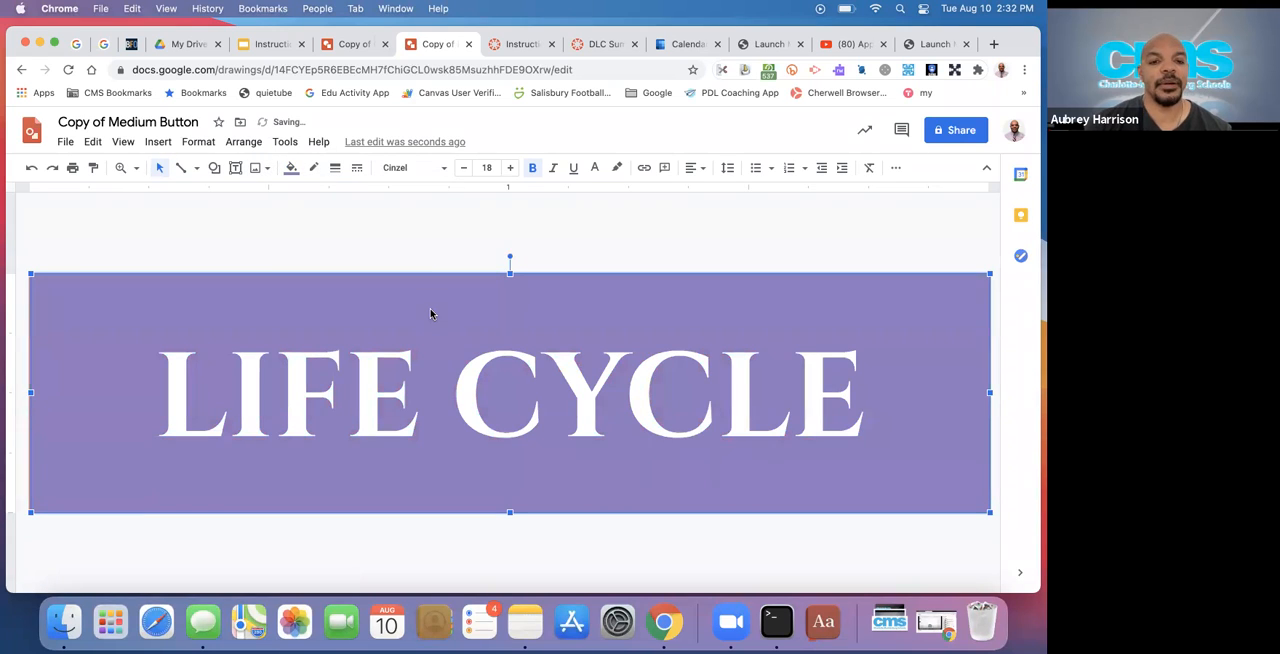
Replace the button's text with "Unit 2" and deselect the shape
{"action": "triple_click", "coordinate": [383, 362]}
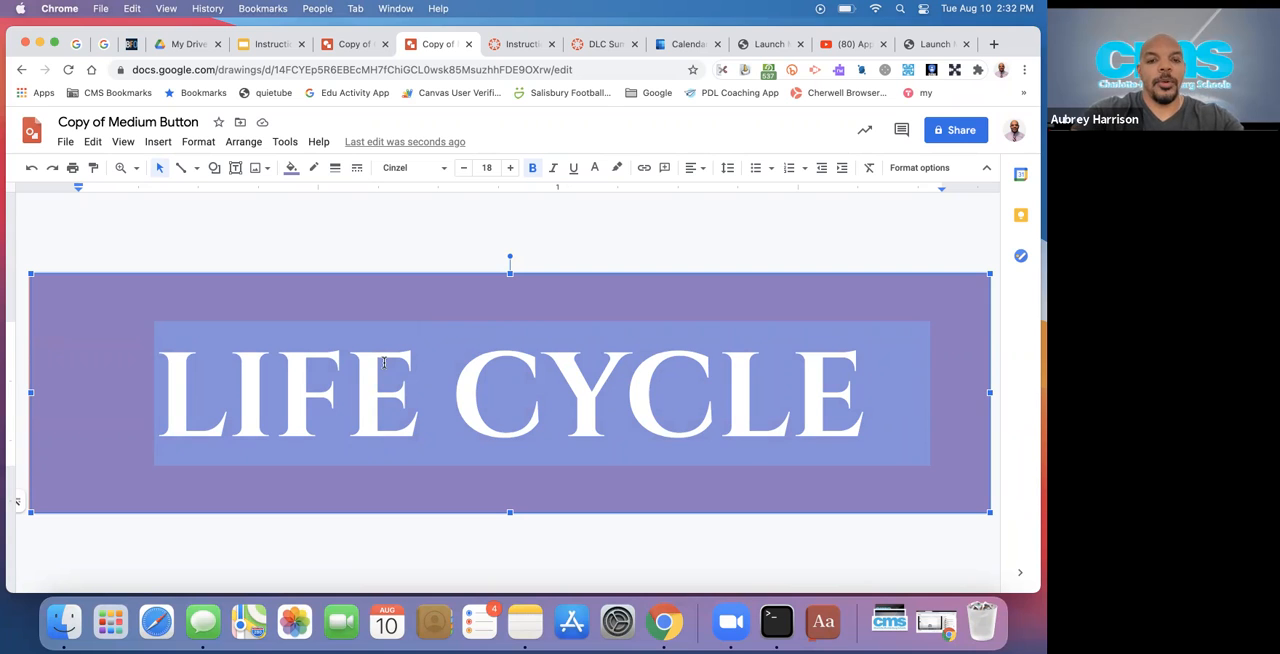
{"action": "type", "text": "Unti"}
{"action": "key", "text": "BackSpace"}
{"action": "key", "text": "BackSpace"}
{"action": "type", "text": "it 2"}
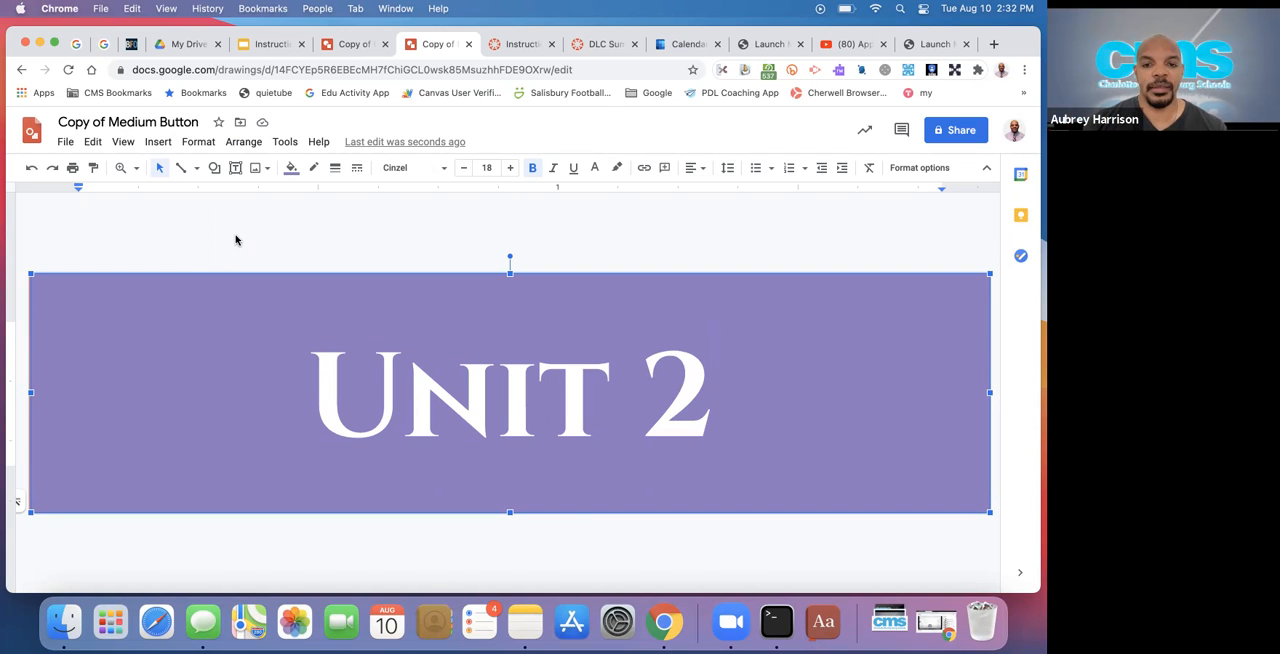
{"action": "left_click", "coordinate": [242, 320]}
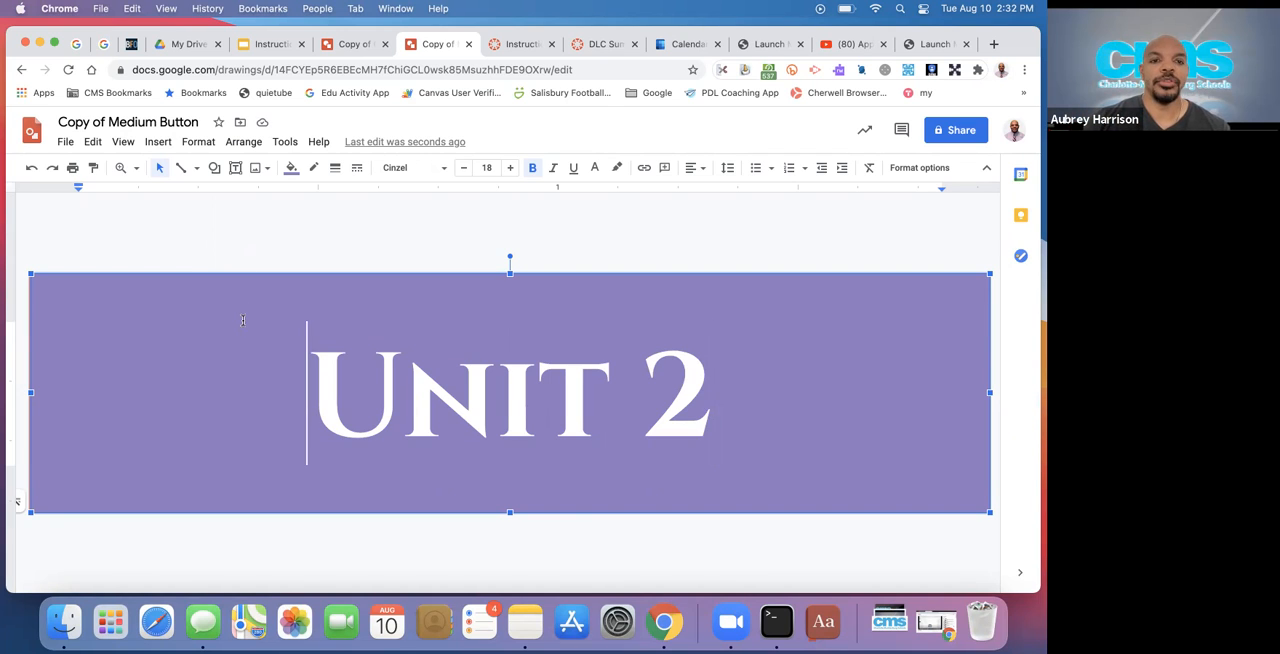
{"action": "left_click", "coordinate": [358, 241]}
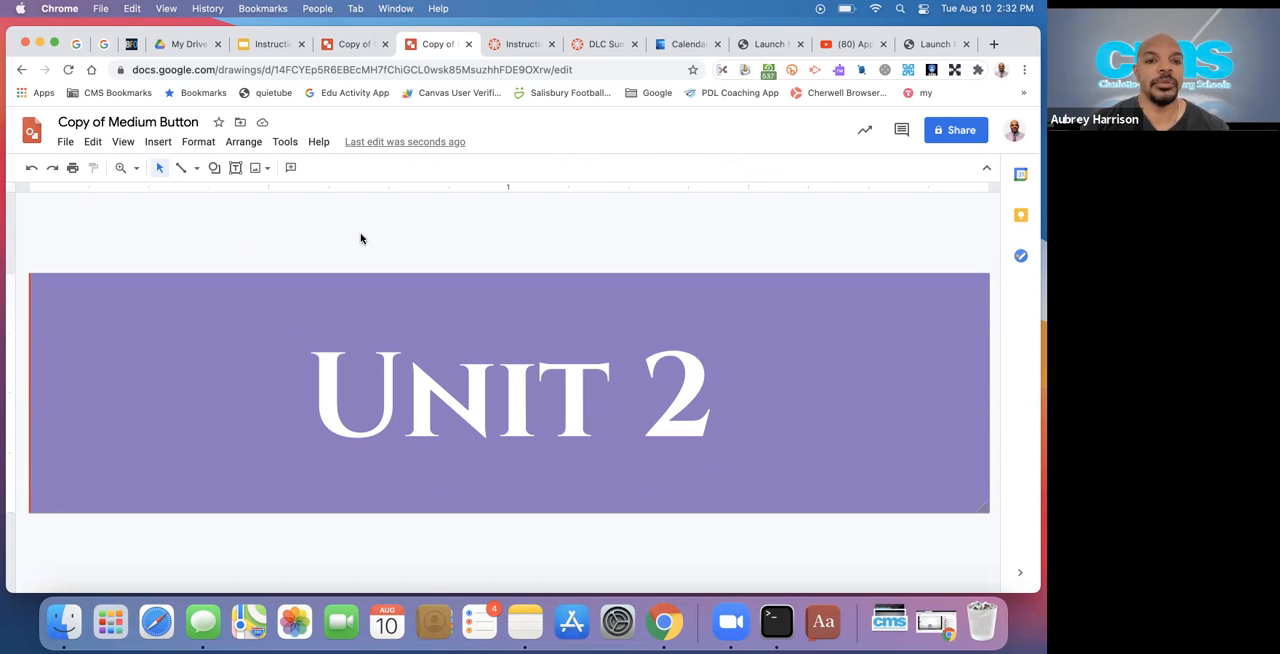
Review the image sources and shape categories available for decorating the Unit 2 button
{"action": "left_click", "coordinate": [330, 286]}
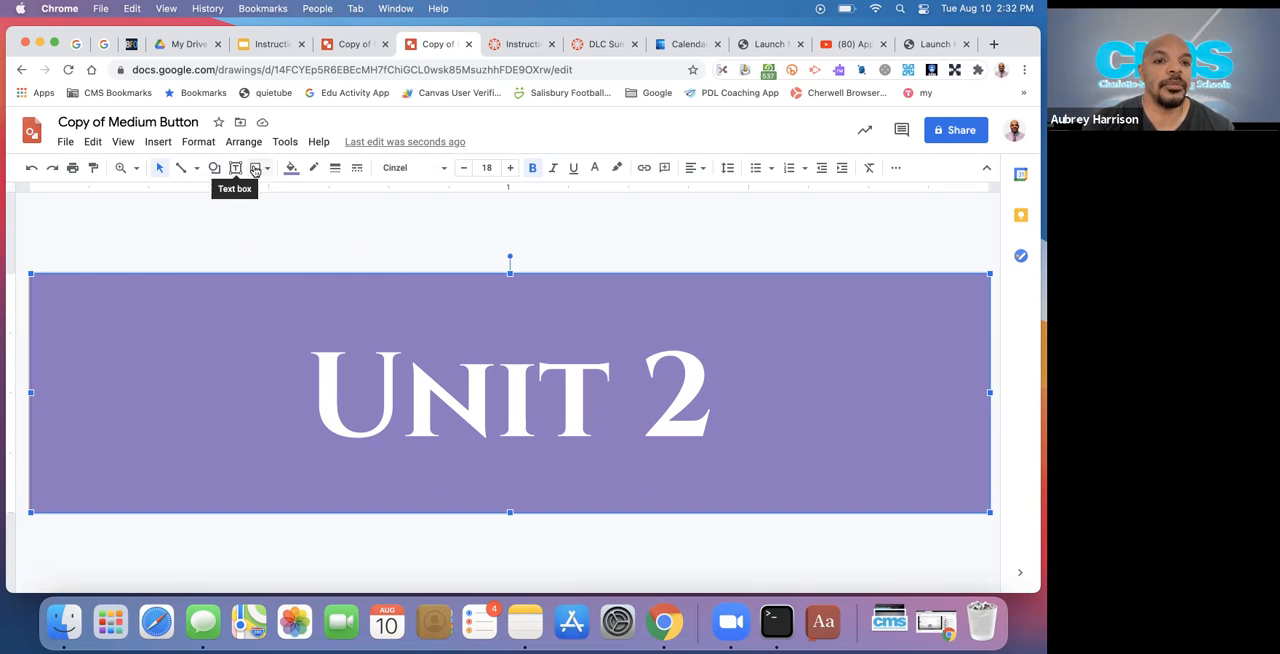
{"action": "left_click", "coordinate": [267, 170]}
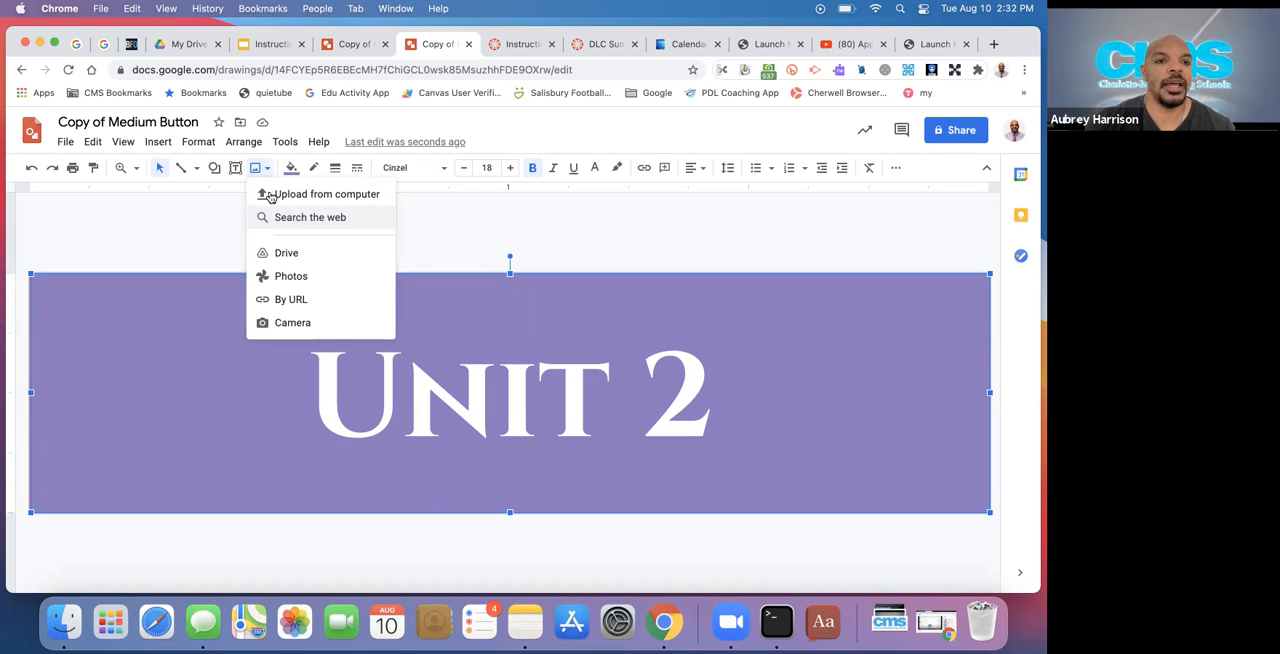
{"action": "left_click", "coordinate": [215, 169]}
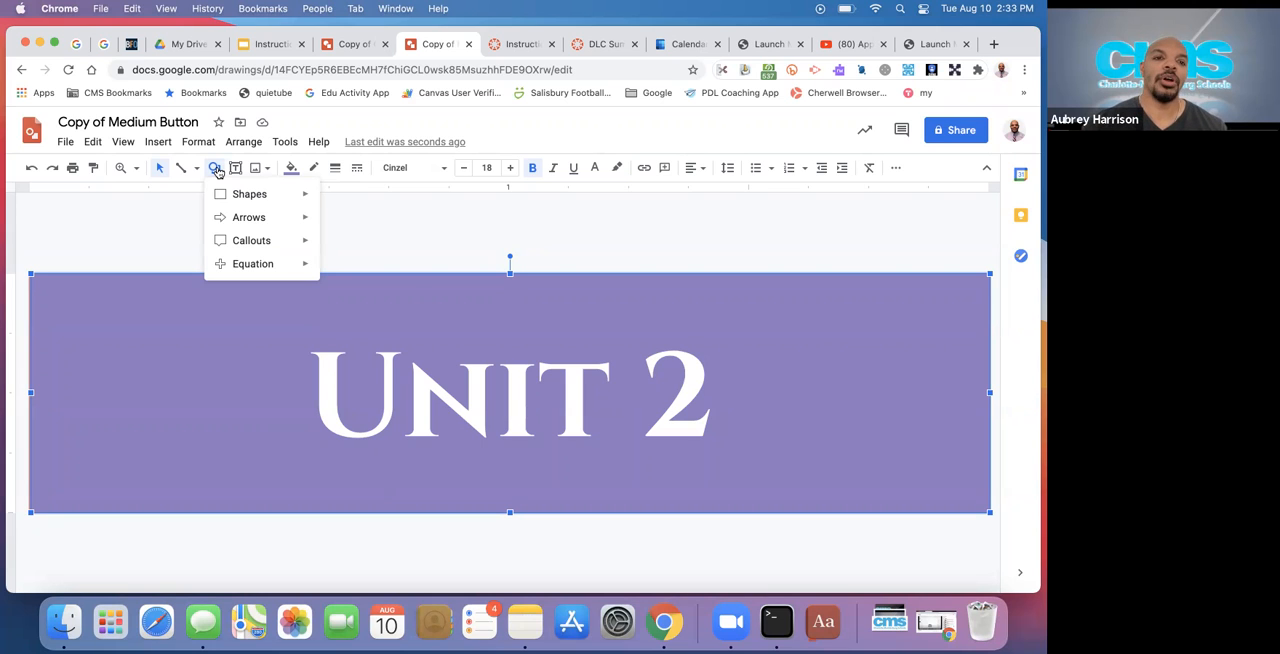
{"action": "left_click", "coordinate": [458, 213]}
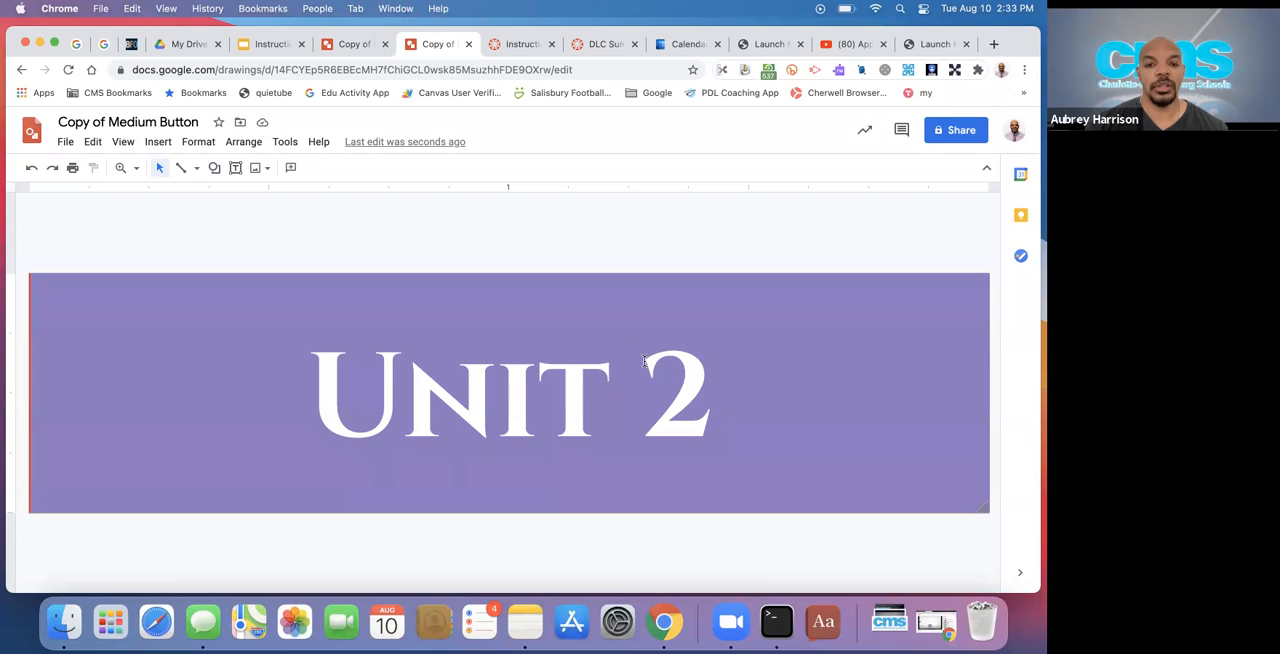
Publish the Unit 2 button drawing to the web at the Medium (192x48) image size
{"action": "left_click", "coordinate": [66, 144]}
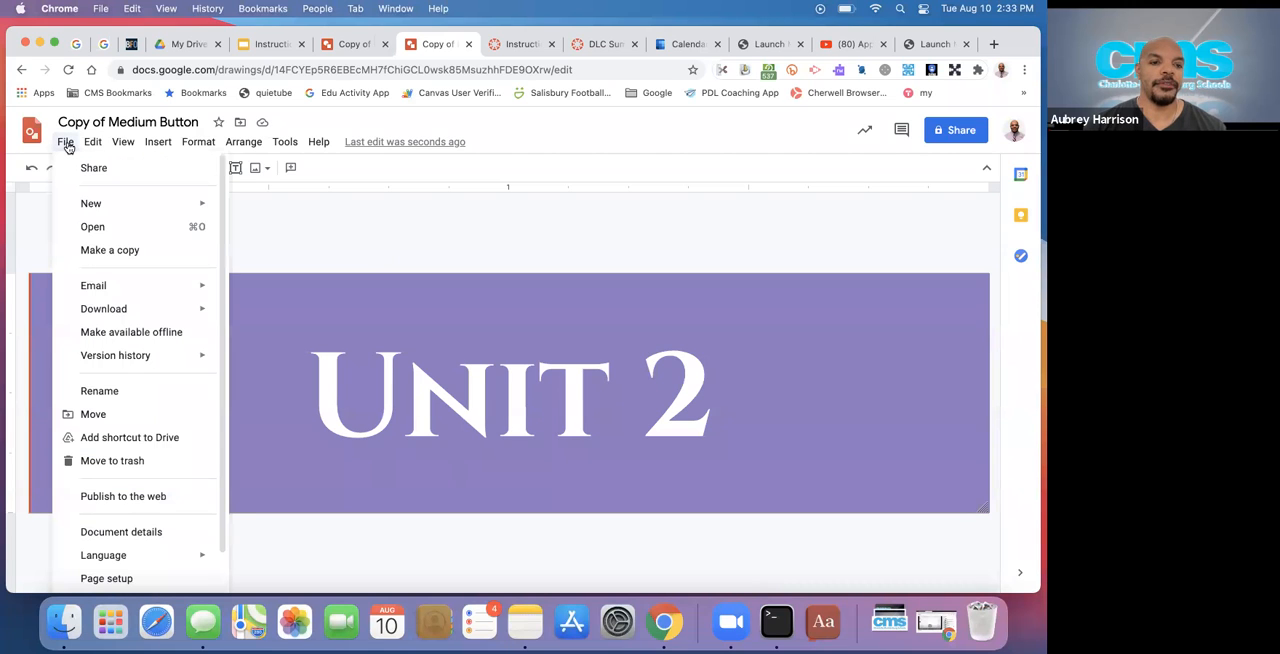
{"action": "left_click", "coordinate": [100, 497]}
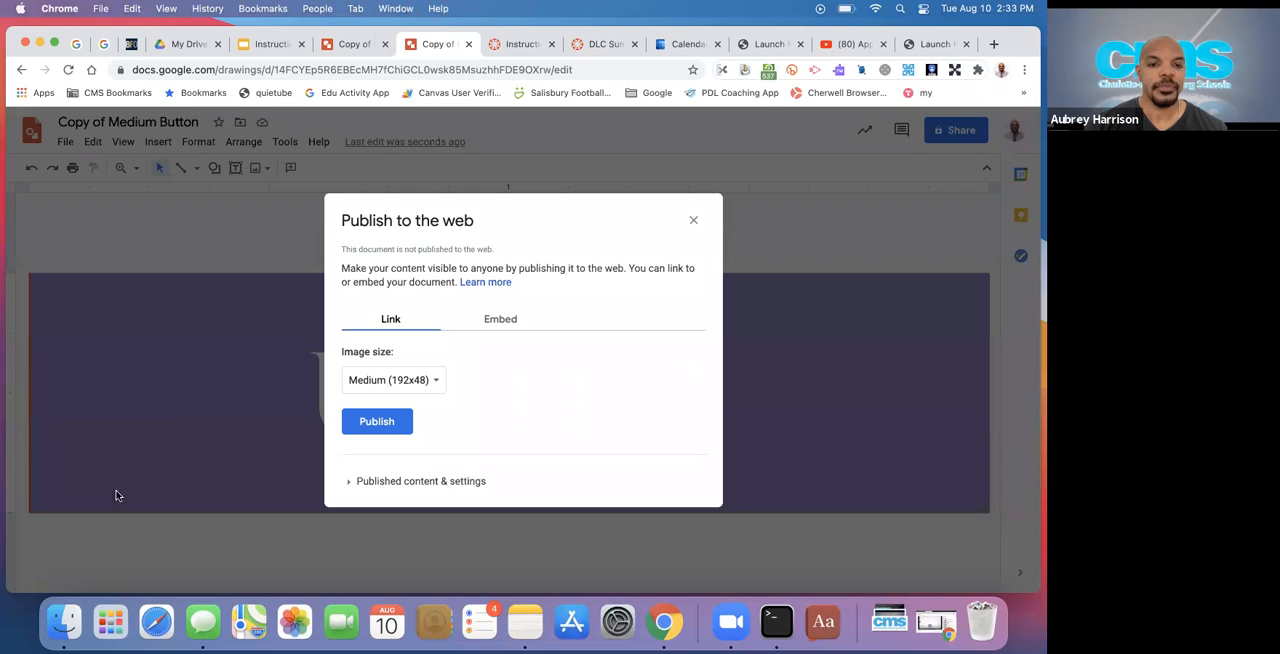
{"action": "left_click", "coordinate": [398, 421]}
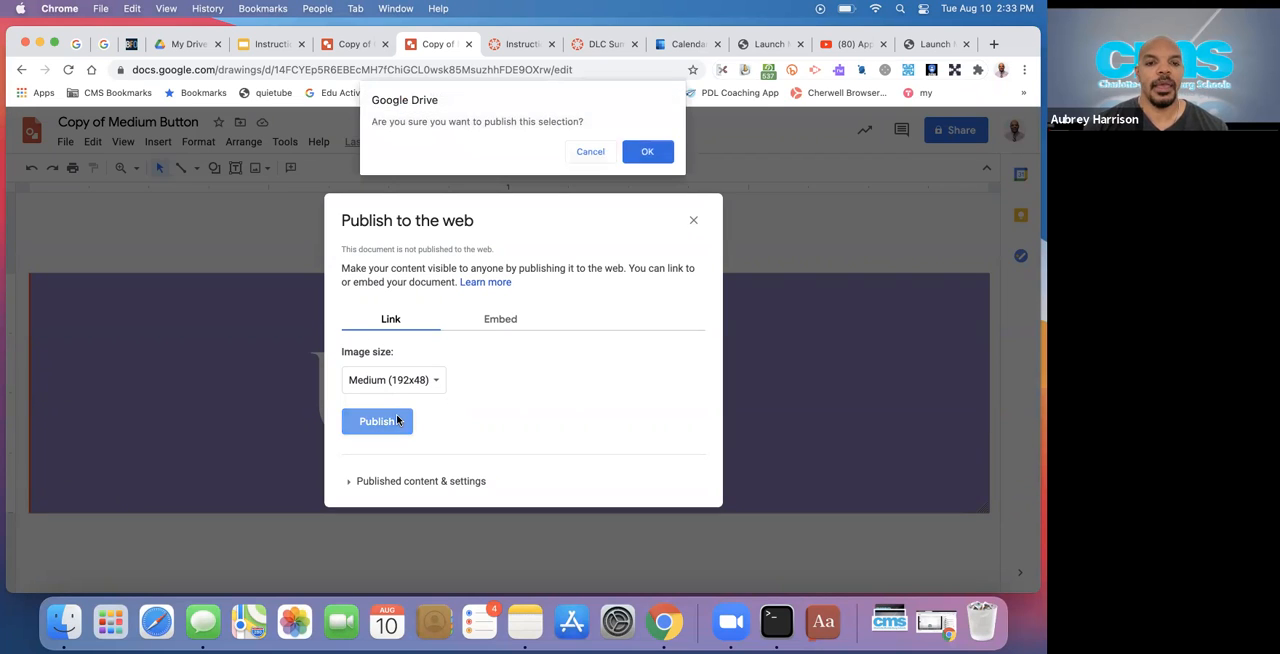
{"action": "left_click", "coordinate": [668, 148]}
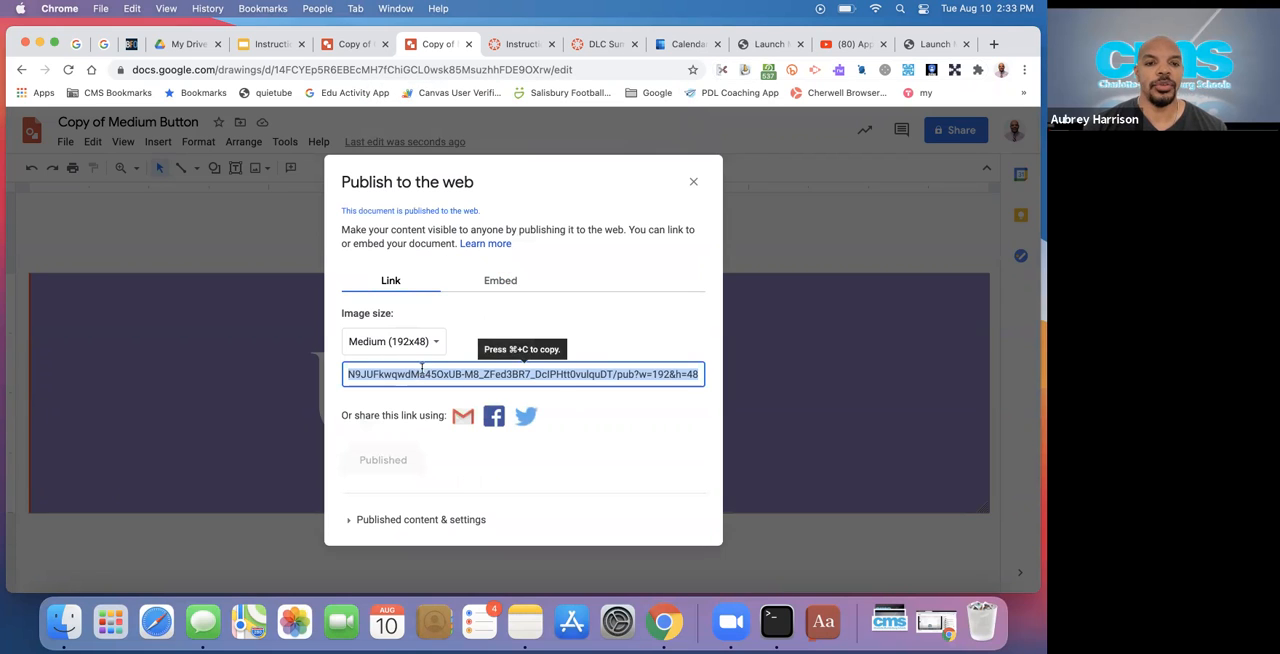
Compare the embed code with the link option for the published drawing, and copy the published link
{"action": "left_click", "coordinate": [501, 282]}
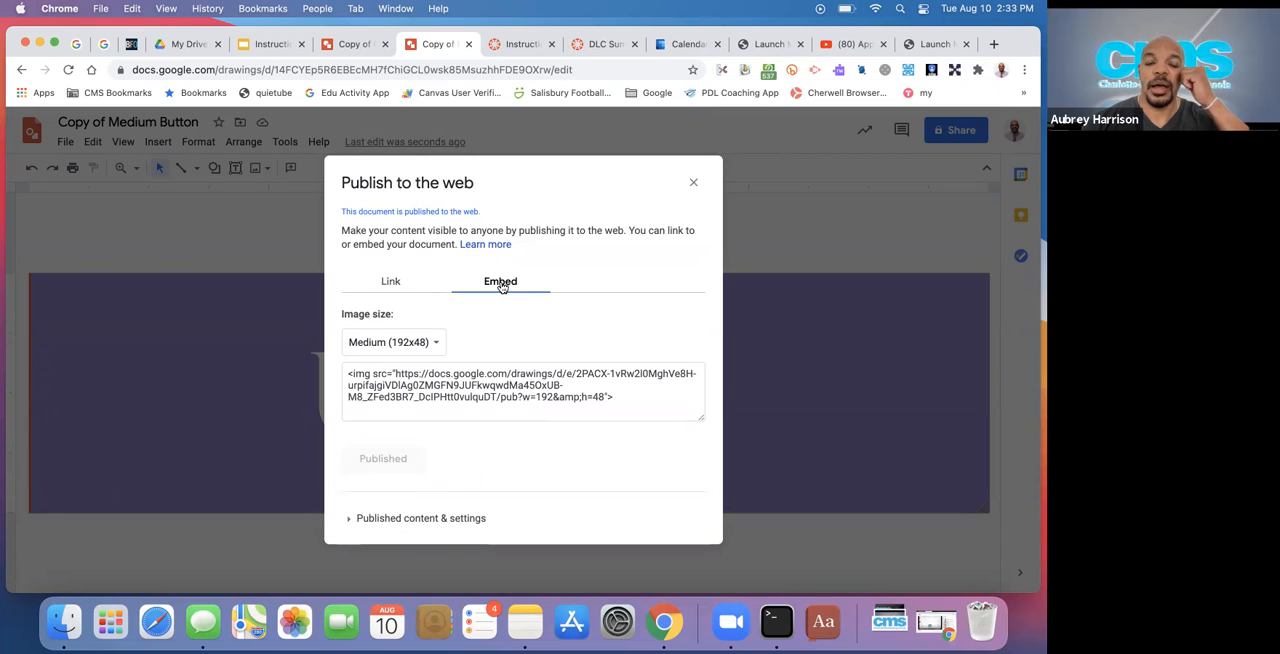
{"action": "left_click", "coordinate": [390, 283]}
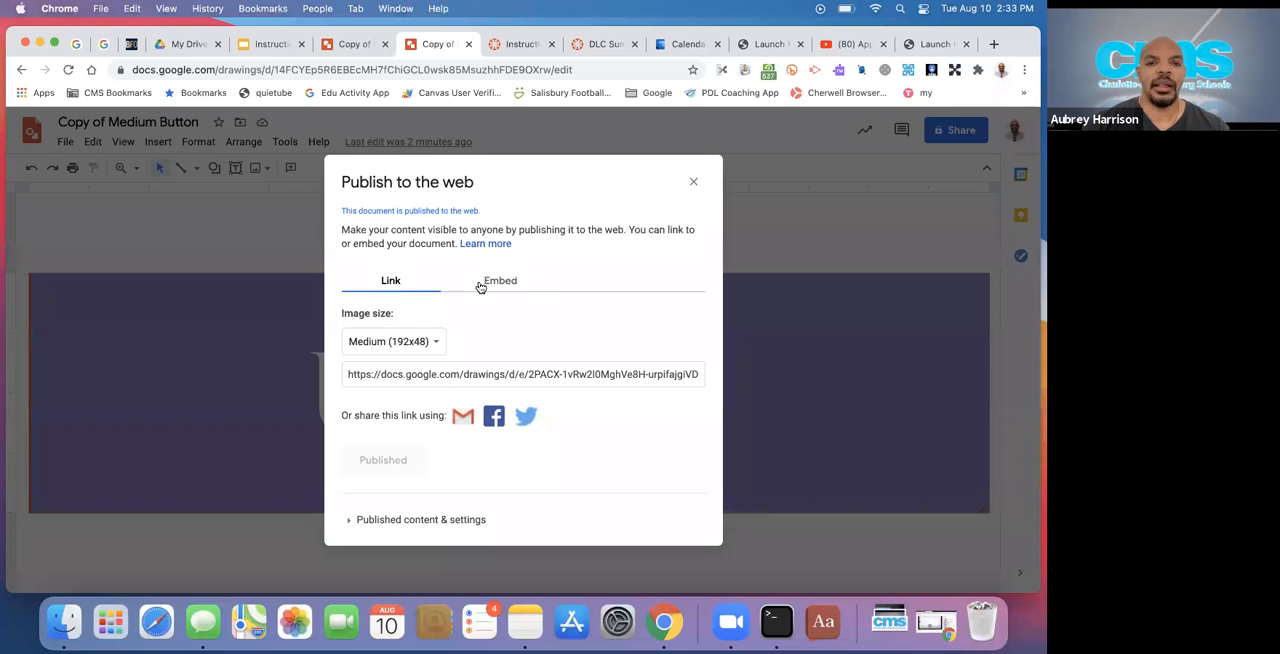
{"action": "left_click", "coordinate": [430, 367]}
{"action": "left_click", "coordinate": [419, 372]}
{"action": "triple_click", "coordinate": [419, 372]}
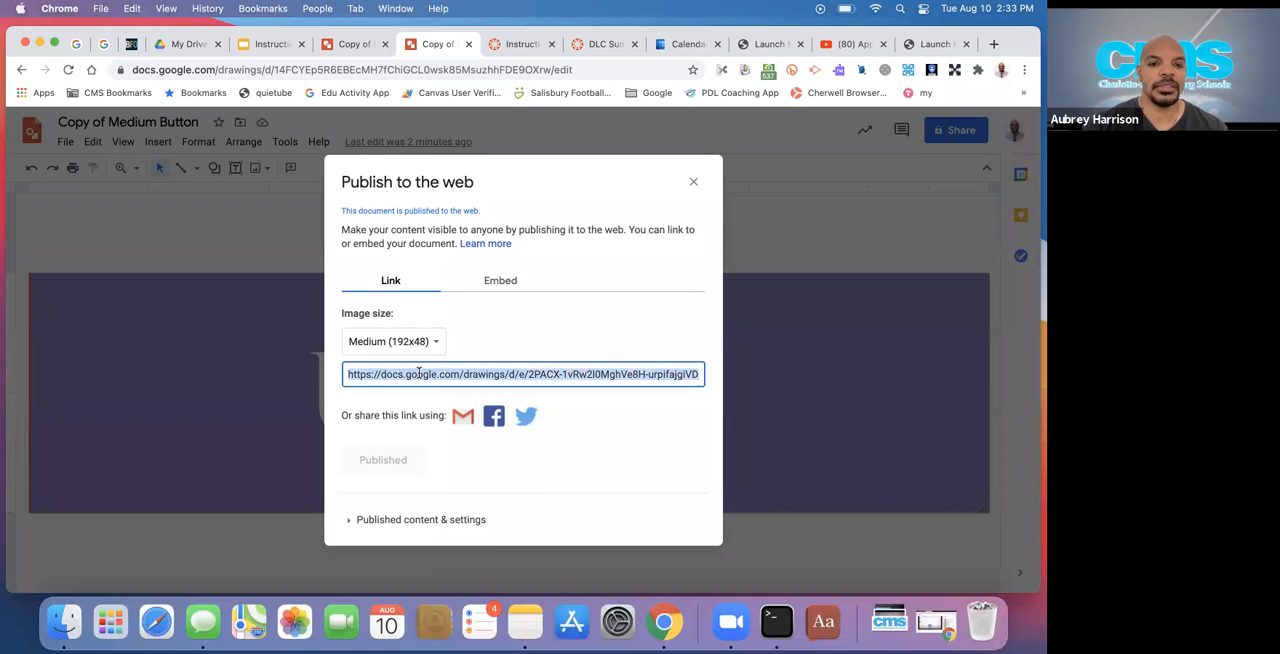
{"action": "key", "text": "super+c"}
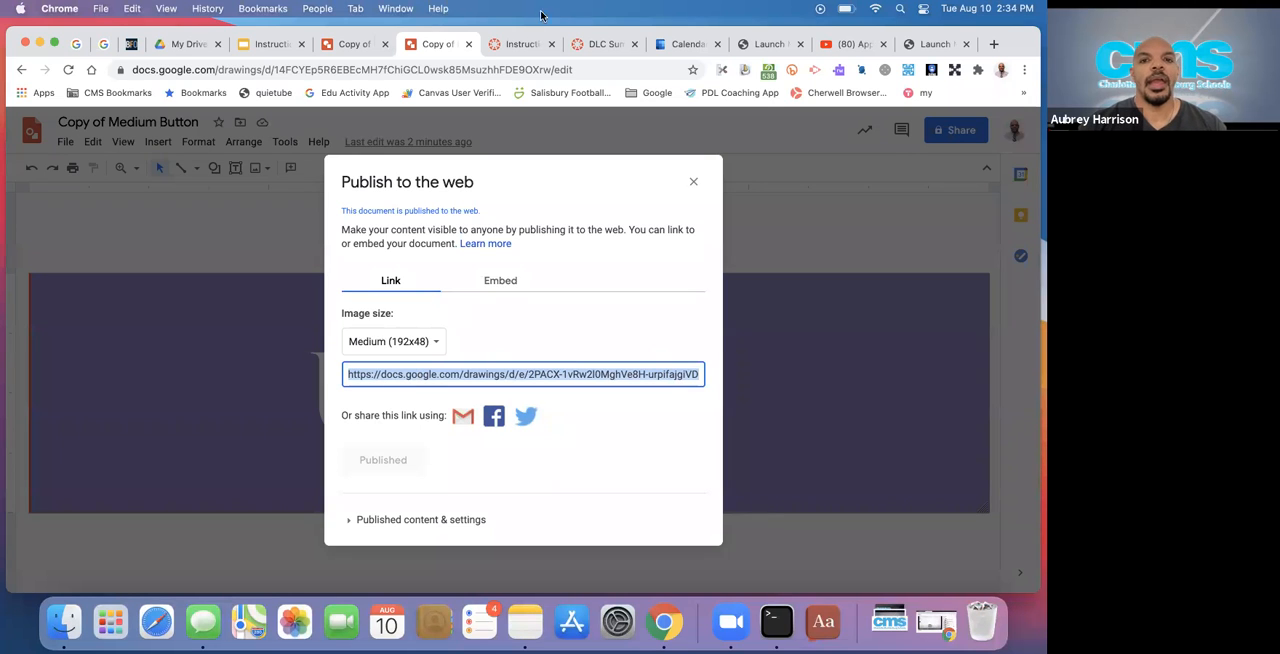
Switch to the Instructional design practice page in Canvas and embed the button image from the copied URL on a new line below Answer Garden
{"action": "left_click", "coordinate": [529, 42]}
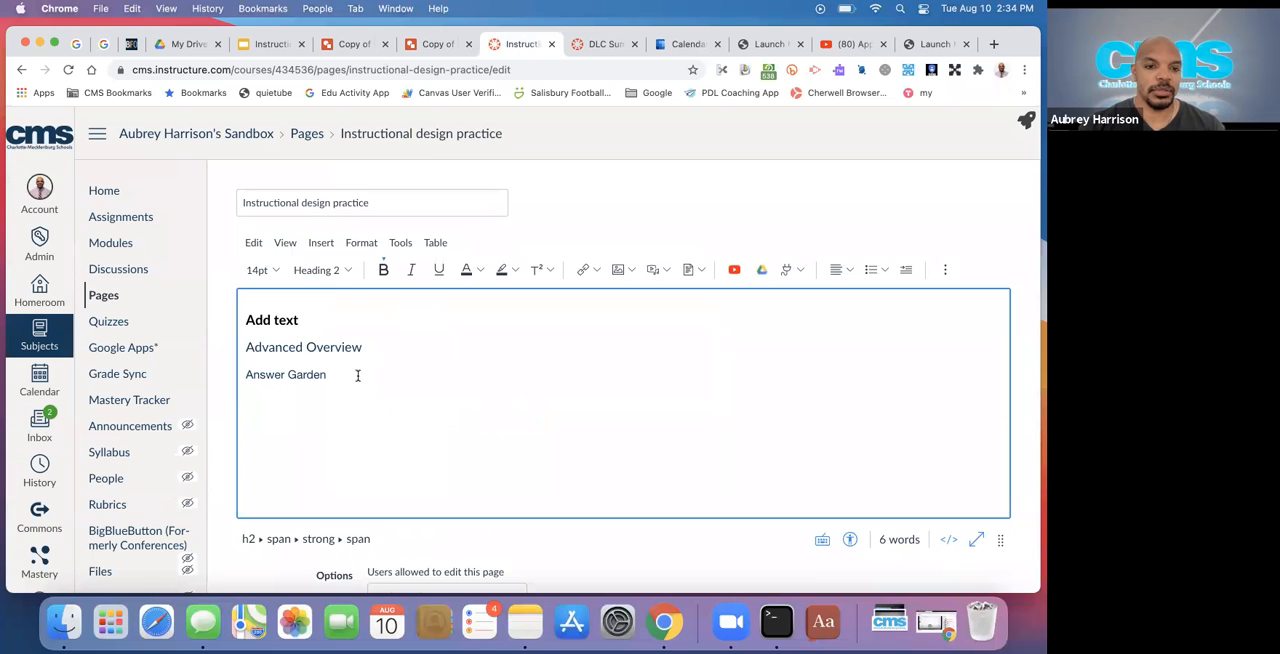
{"action": "triple_click", "coordinate": [357, 375]}
{"action": "key", "text": "Return"}
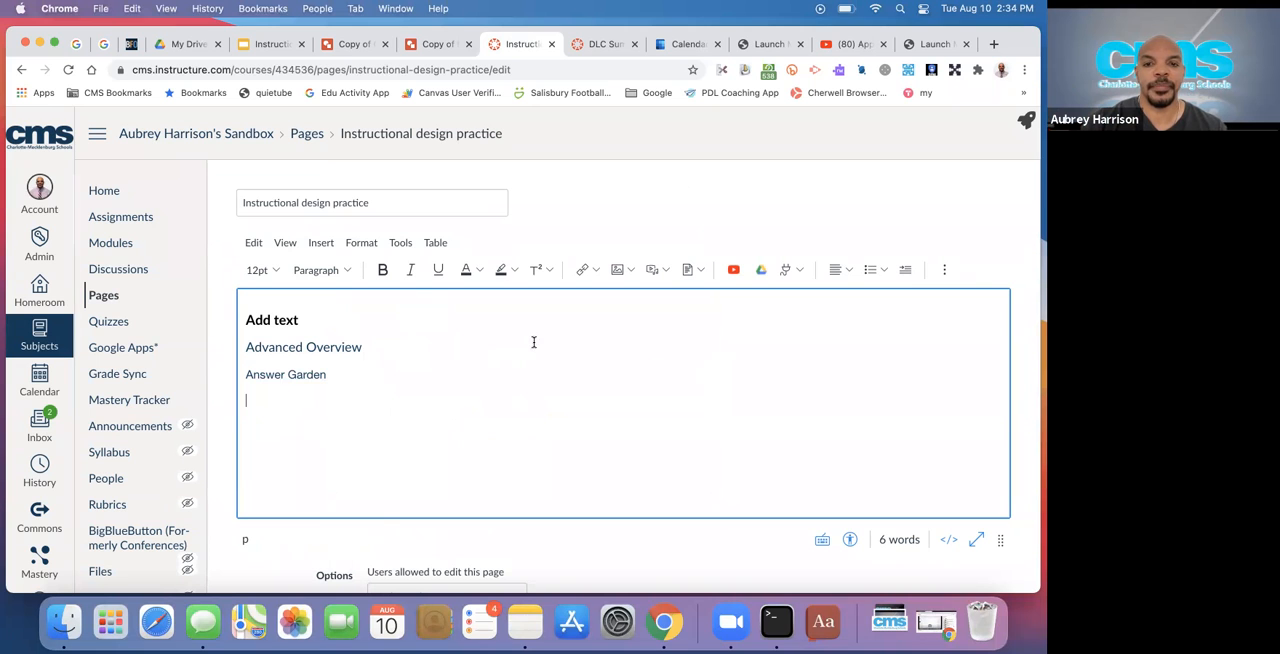
{"action": "left_click", "coordinate": [631, 272]}
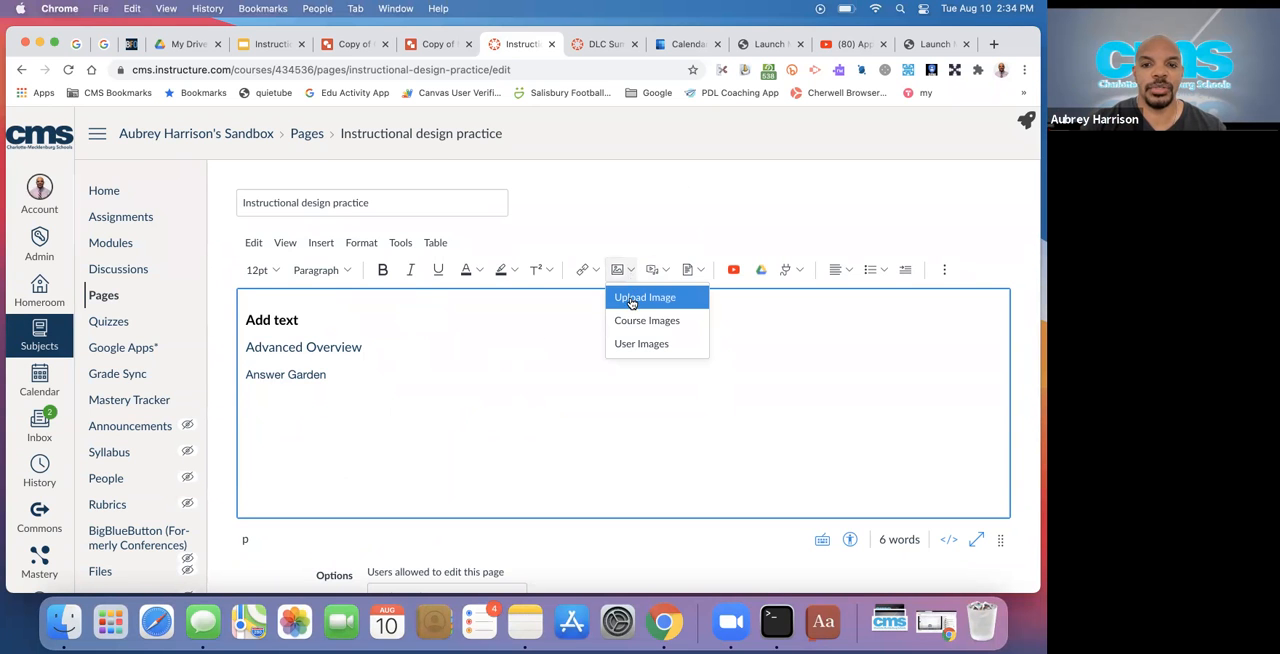
{"action": "left_click", "coordinate": [630, 300]}
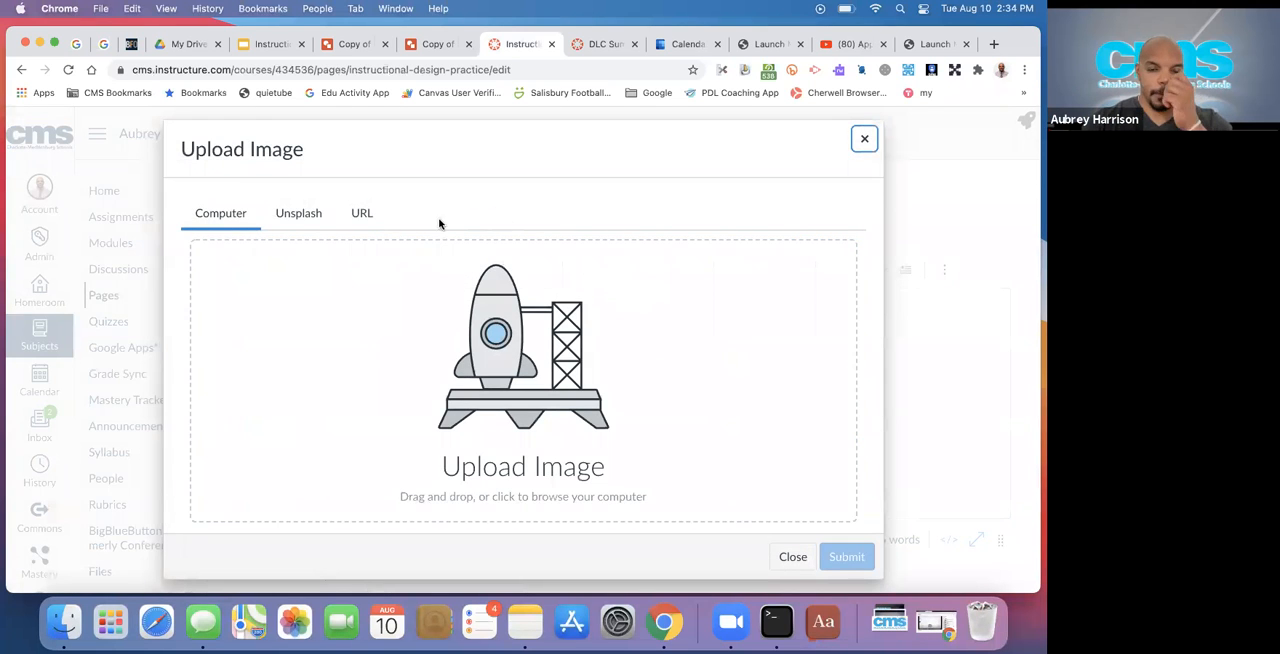
{"action": "left_click", "coordinate": [361, 214]}
{"action": "left_click", "coordinate": [298, 274]}
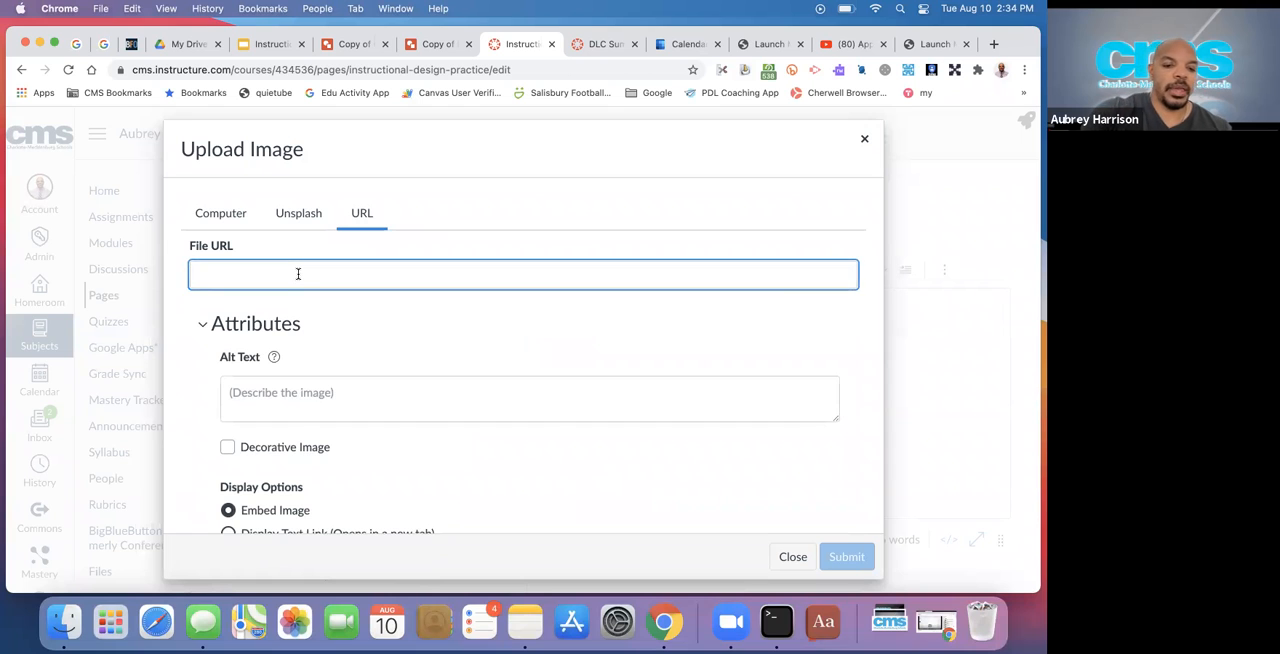
{"action": "key", "text": "super+v"}
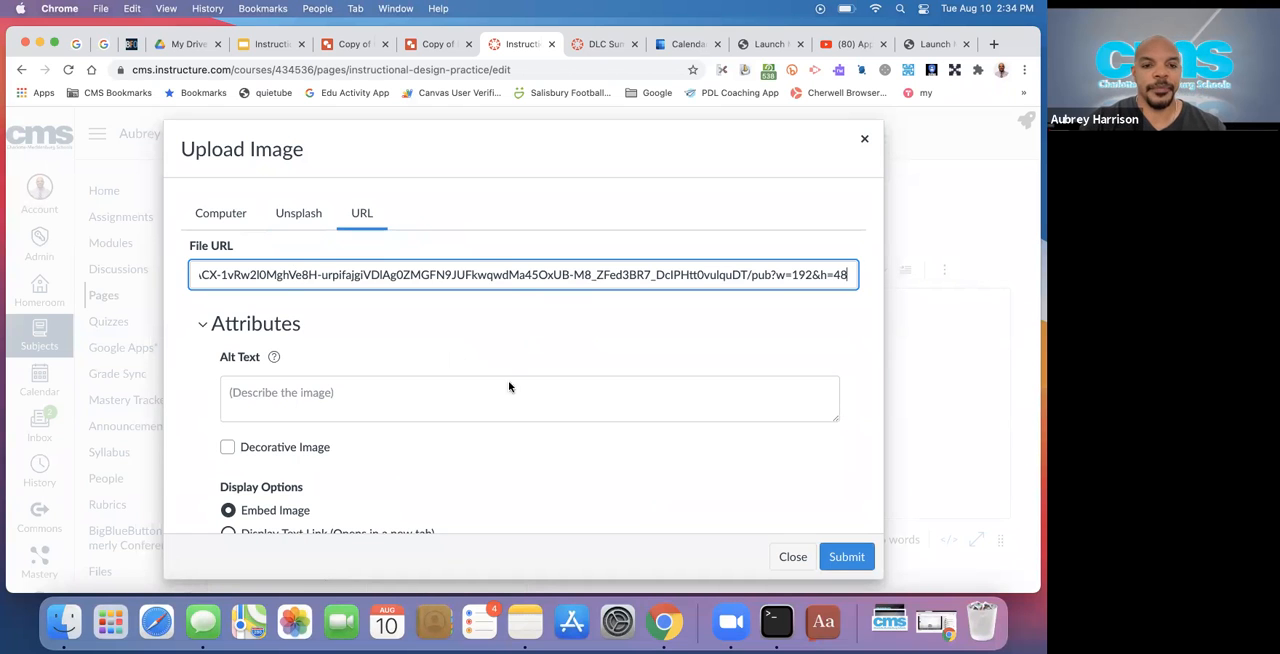
{"action": "left_click", "coordinate": [846, 556]}
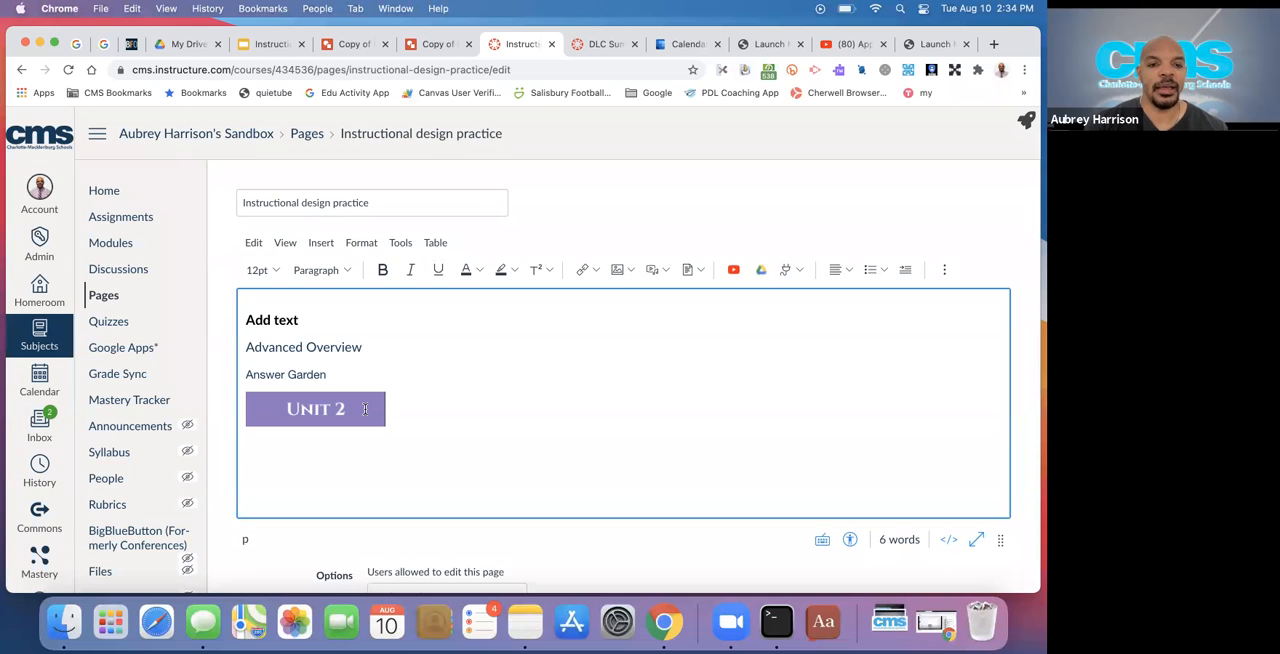
Link the Unit 2 button image to the course module Part 2: Core Training (Continued), and close the course links panel
{"action": "left_click", "coordinate": [365, 402]}
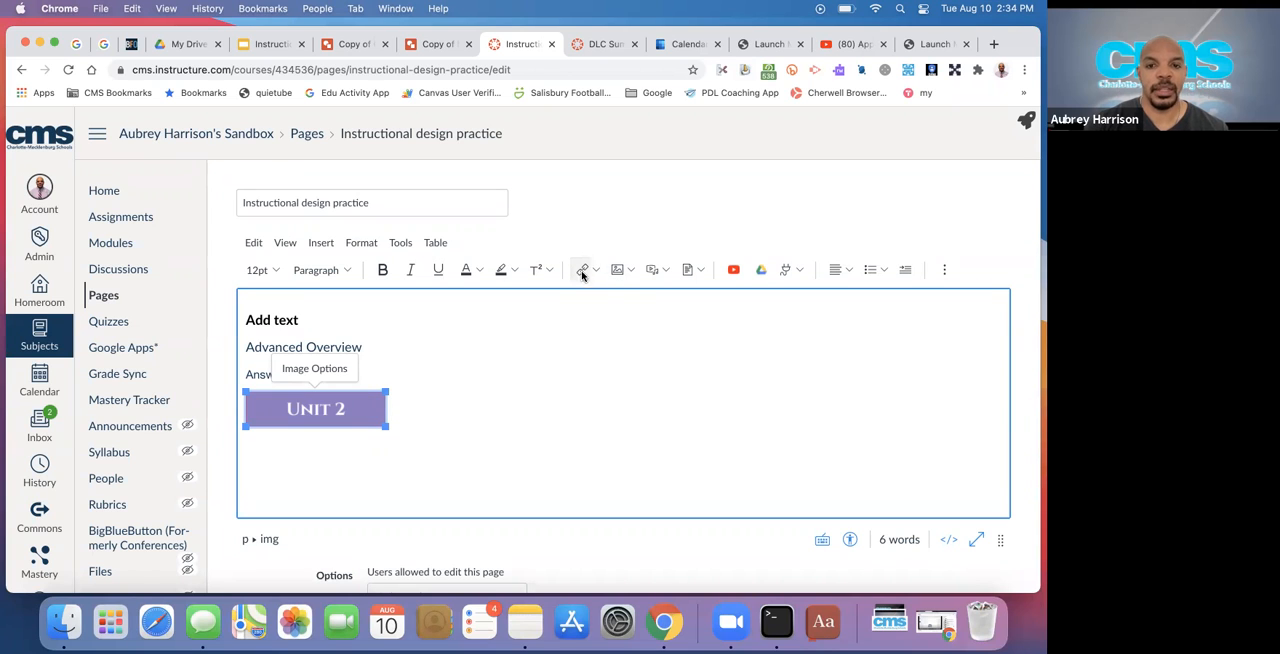
{"action": "left_click", "coordinate": [597, 271]}
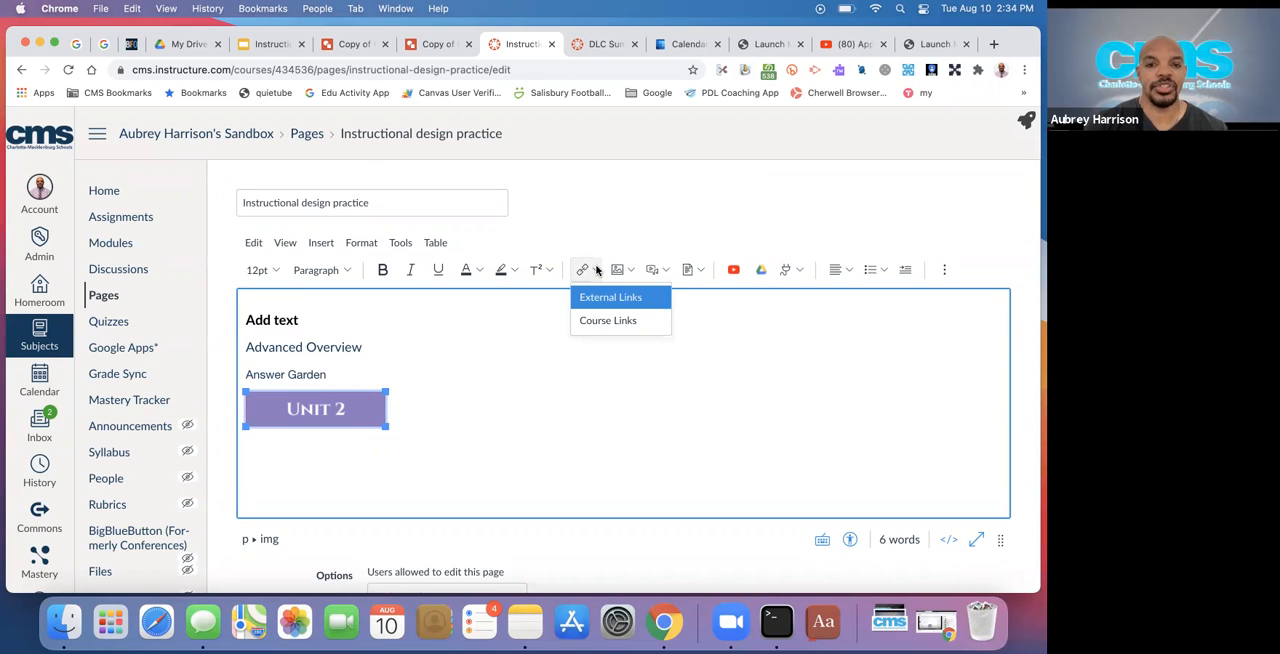
{"action": "left_click", "coordinate": [603, 320]}
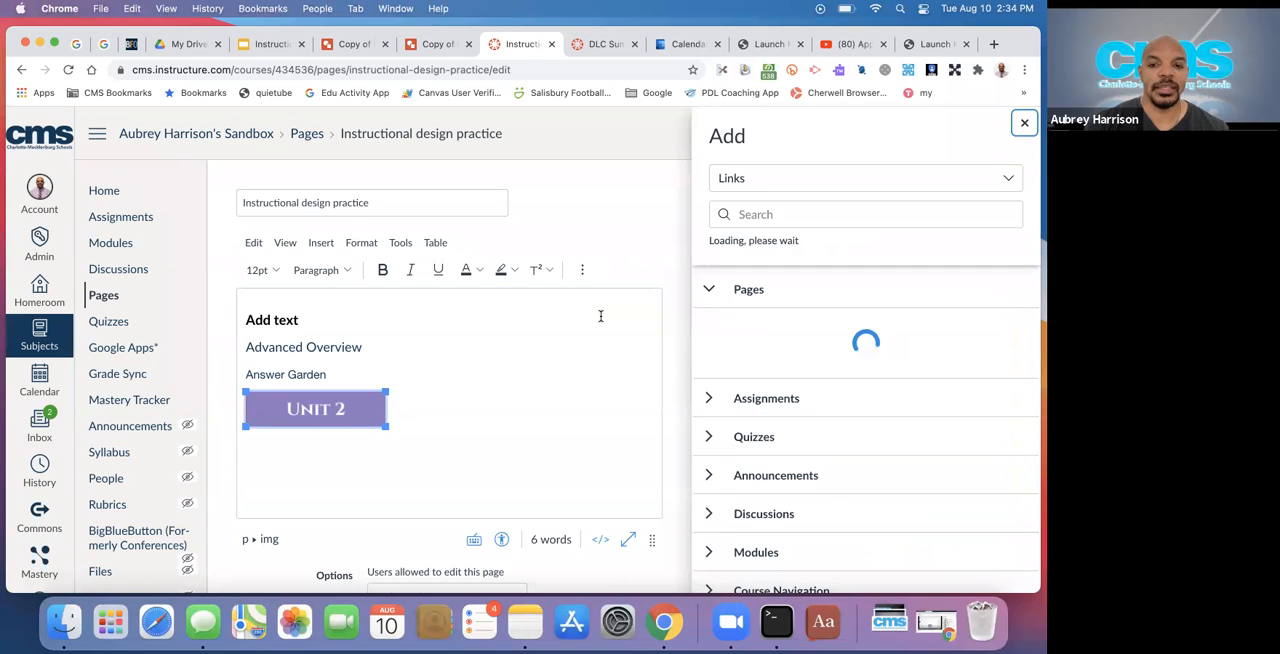
{"action": "left_click", "coordinate": [709, 291]}
{"action": "left_click", "coordinate": [709, 481]}
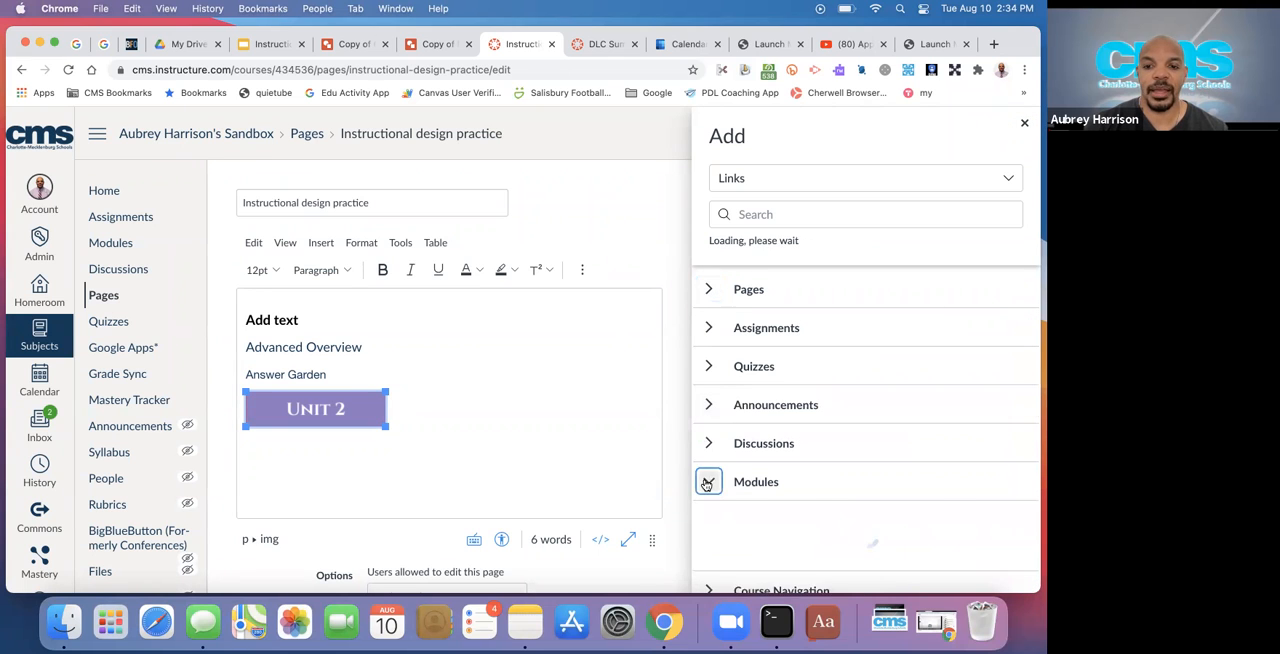
{"action": "scroll", "coordinate": [810, 475], "scroll_direction": "down", "scroll_amount": 2}
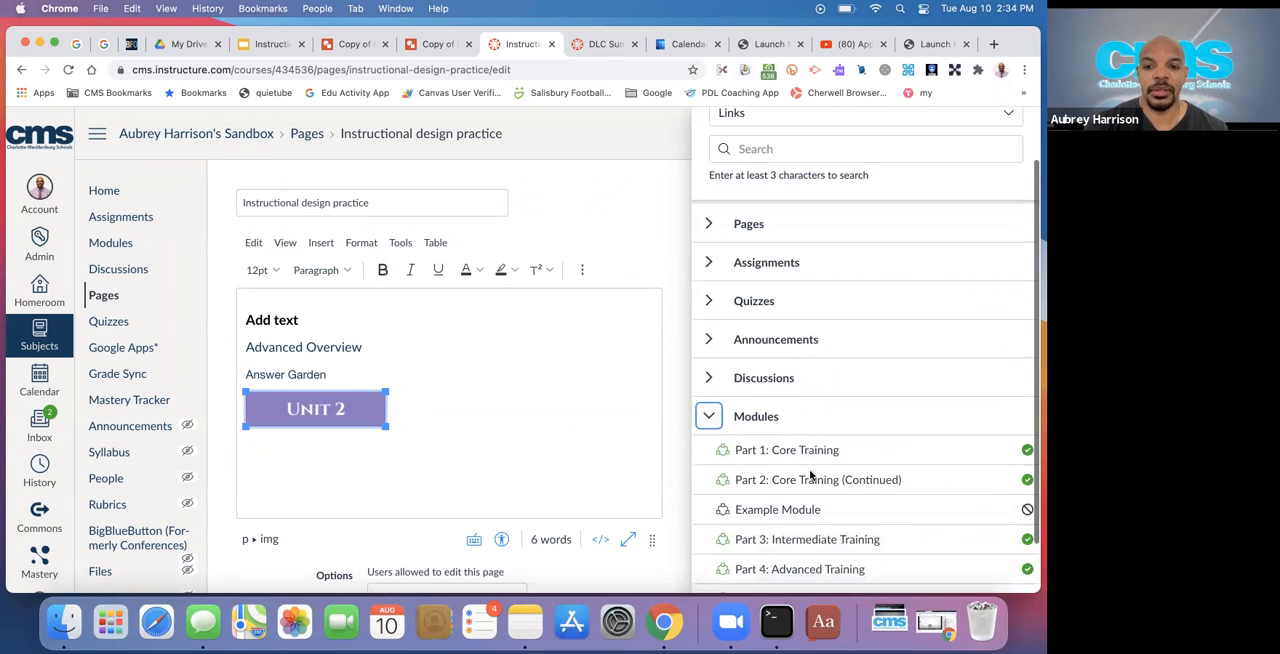
{"action": "left_click", "coordinate": [749, 474]}
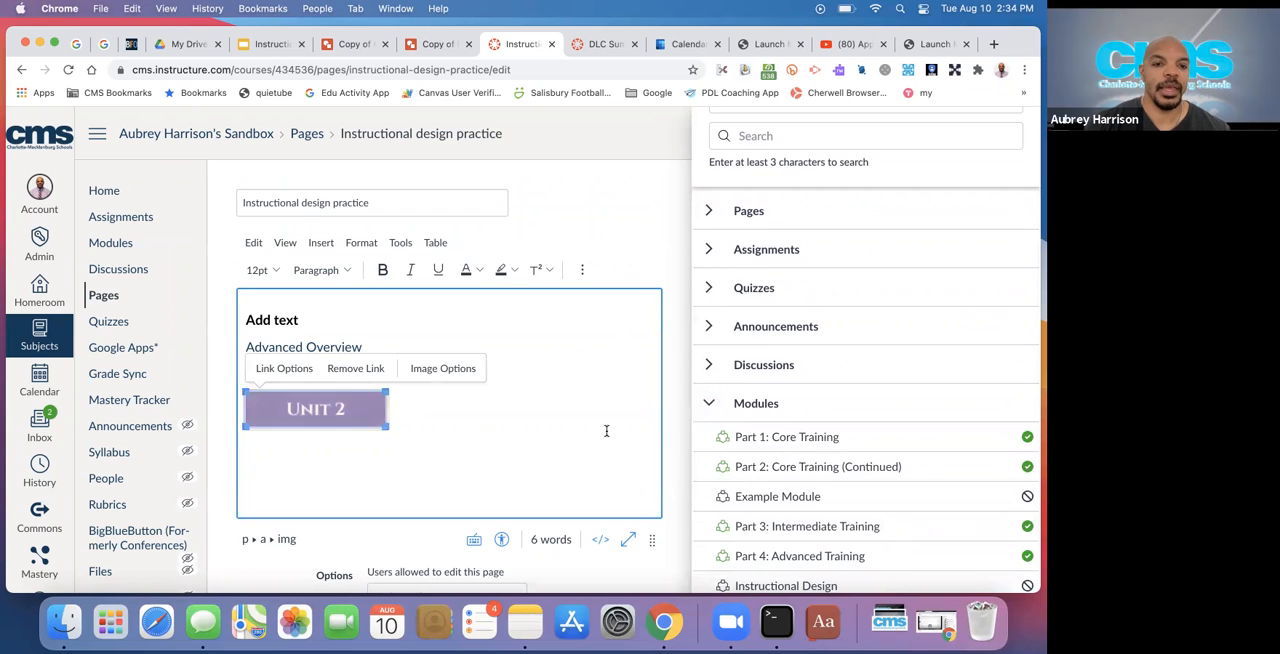
{"action": "left_click", "coordinate": [402, 397]}
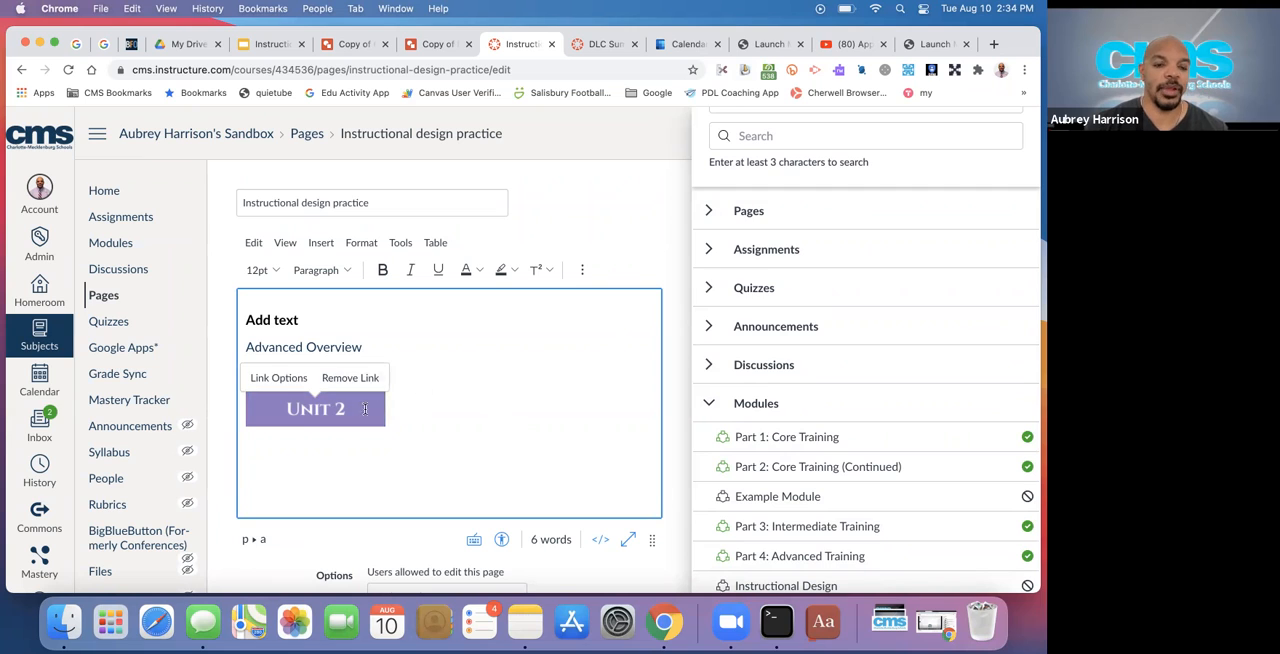
{"action": "left_click", "coordinate": [657, 259]}
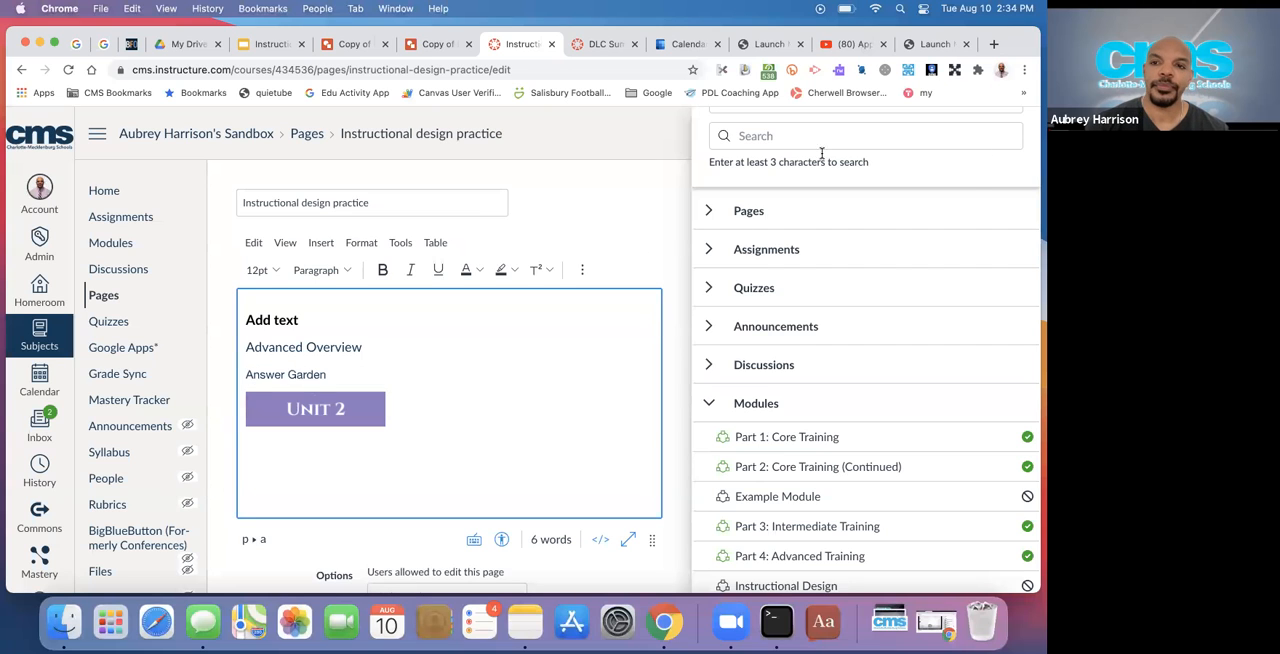
{"action": "scroll", "coordinate": [971, 170], "scroll_direction": "up", "scroll_amount": 3}
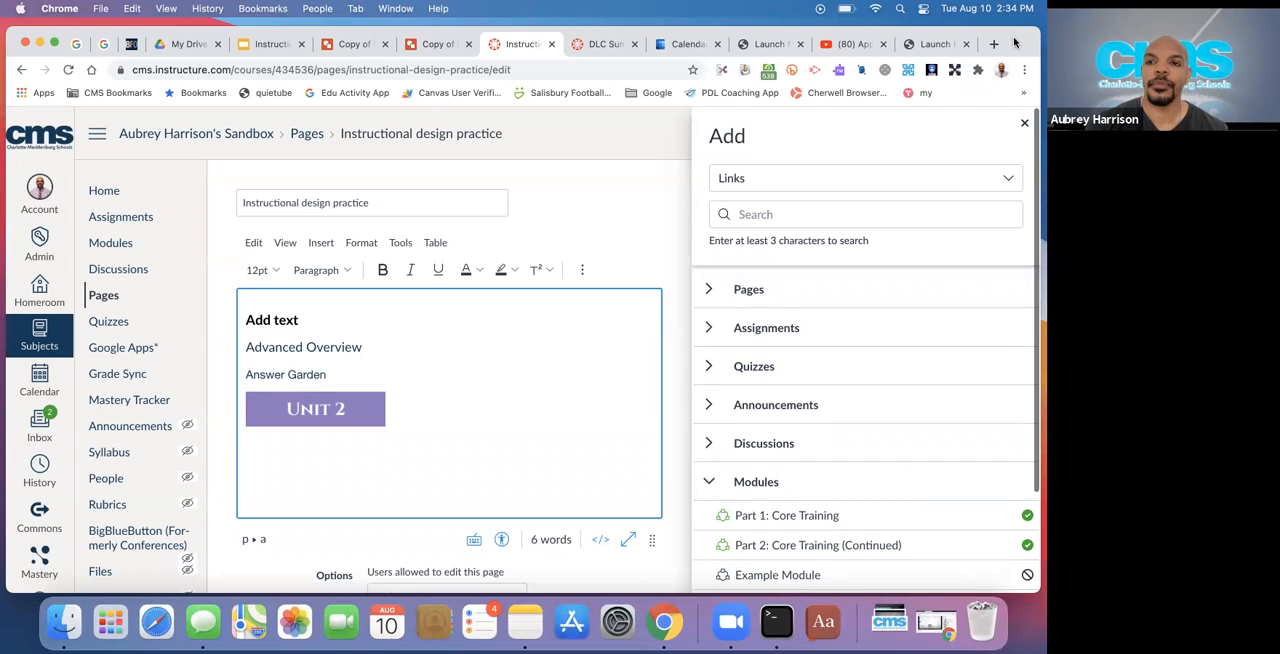
{"action": "left_click", "coordinate": [1022, 120]}
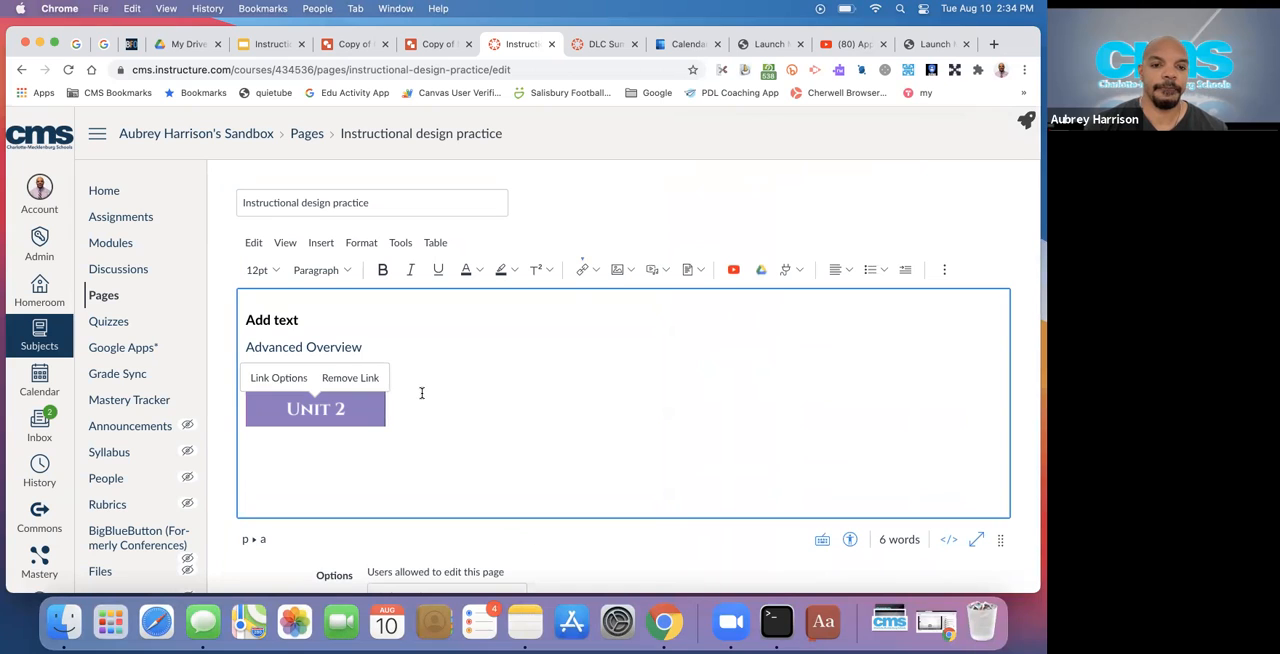
Add blank space below the Unit 2 button, leaving the text cursor on a new empty line
{"action": "key", "text": "Return"}
{"action": "key", "text": "Return"}
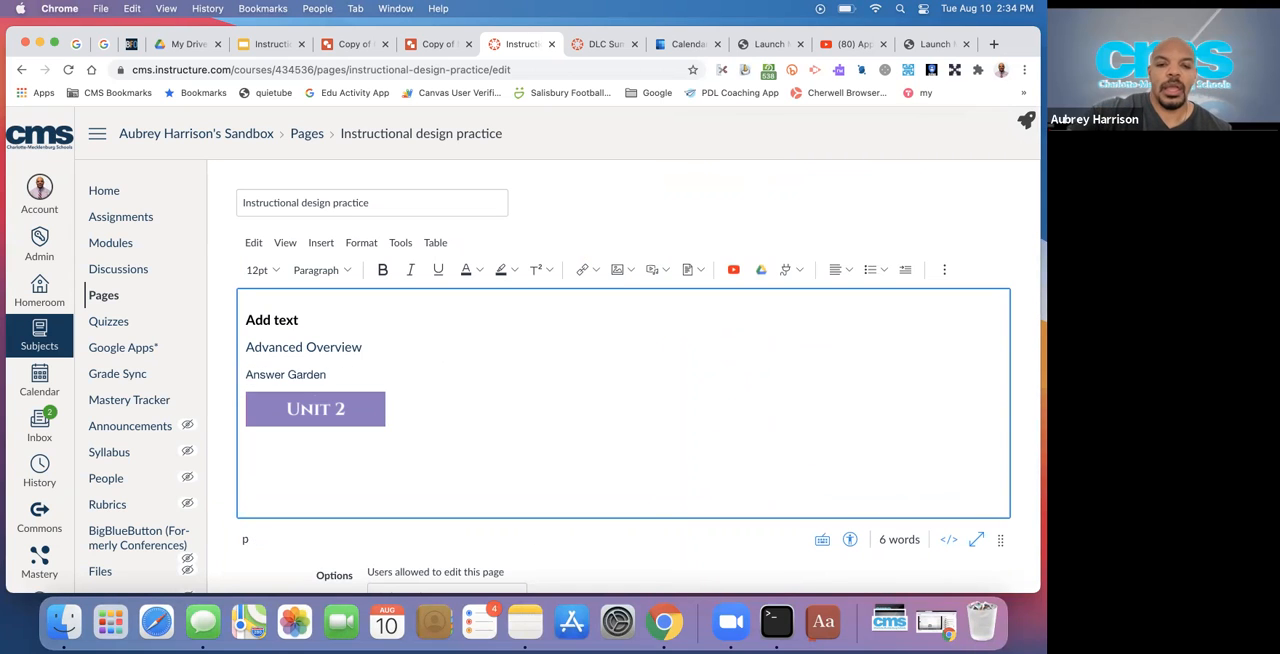
{"action": "key", "text": "BackSpace"}
{"action": "key", "text": "Return"}
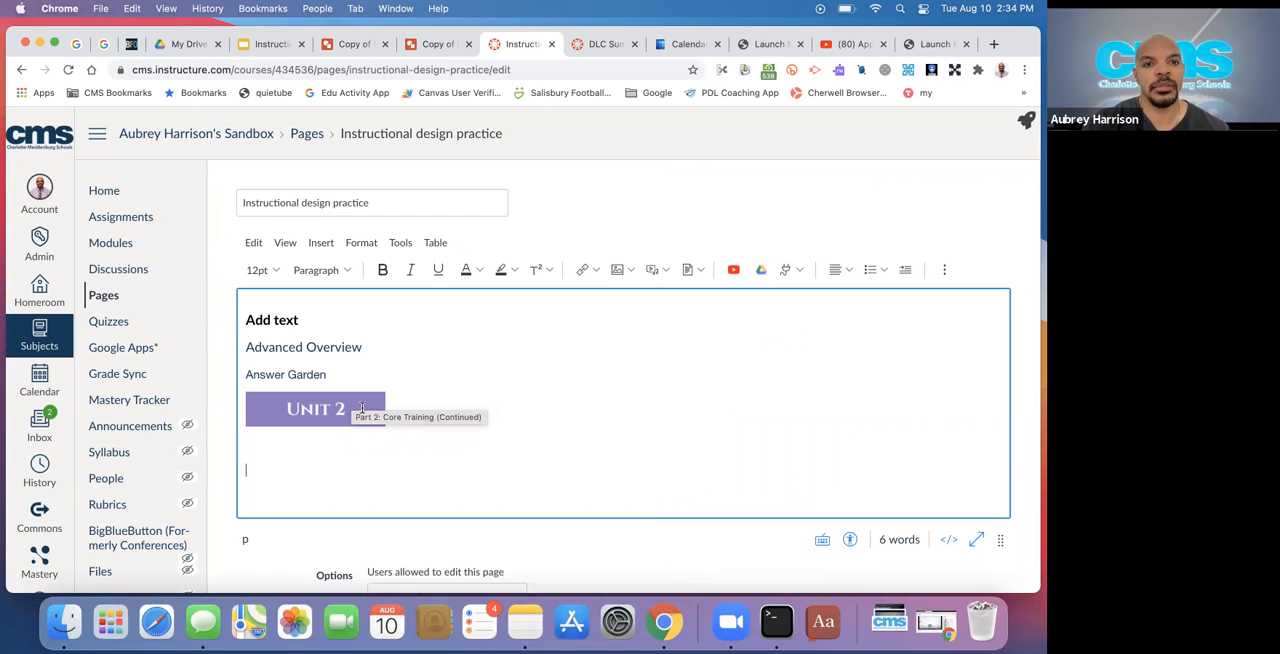
Switch to the Copy of Medium Button drawing, dismiss its publishing dialog, and change the button text to "Module 2"
{"action": "left_click", "coordinate": [345, 46]}
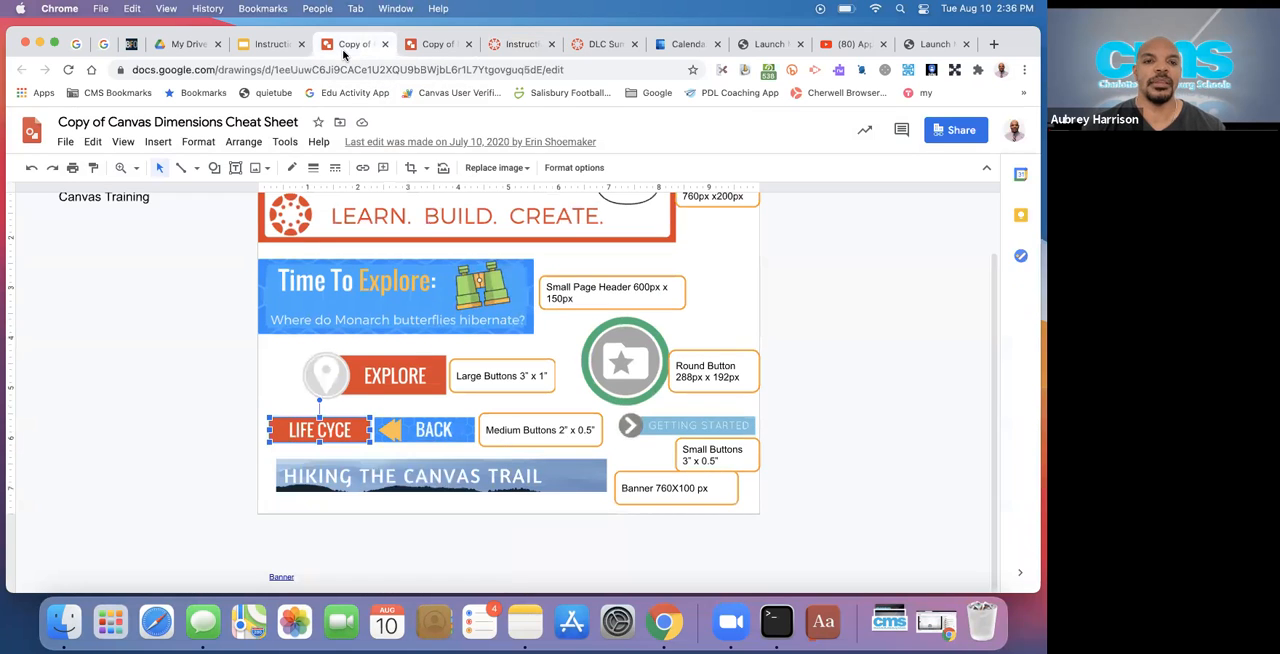
{"action": "left_click", "coordinate": [437, 45]}
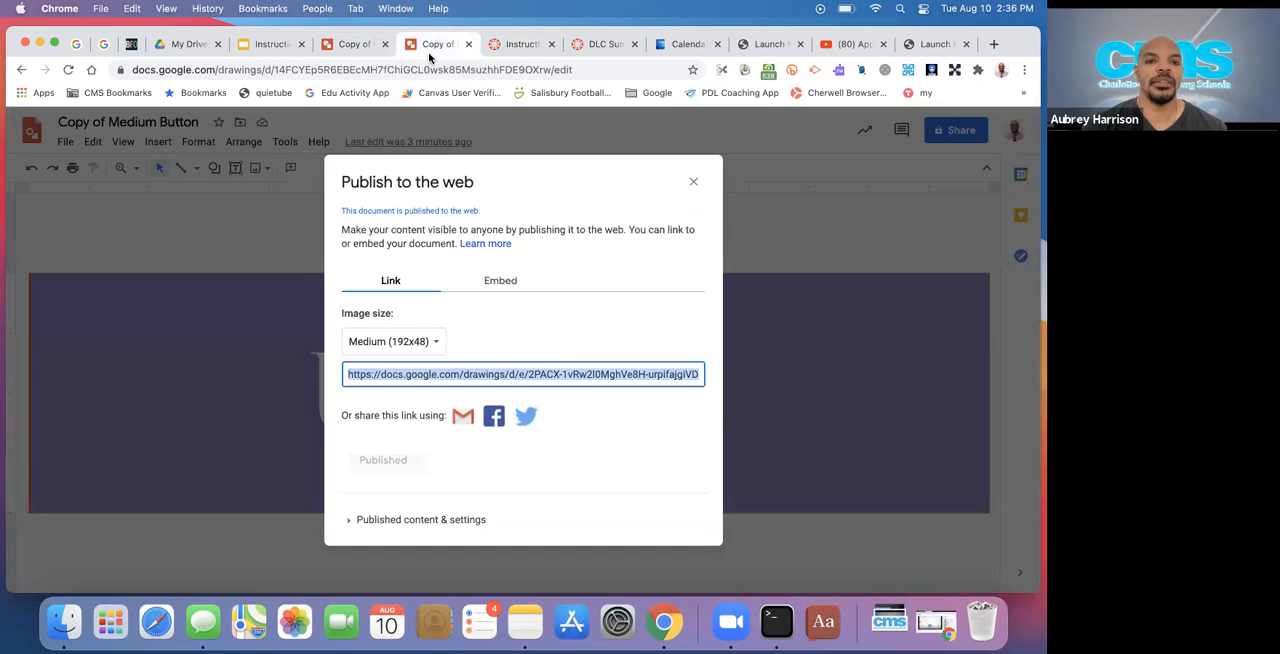
{"action": "left_click", "coordinate": [693, 181]}
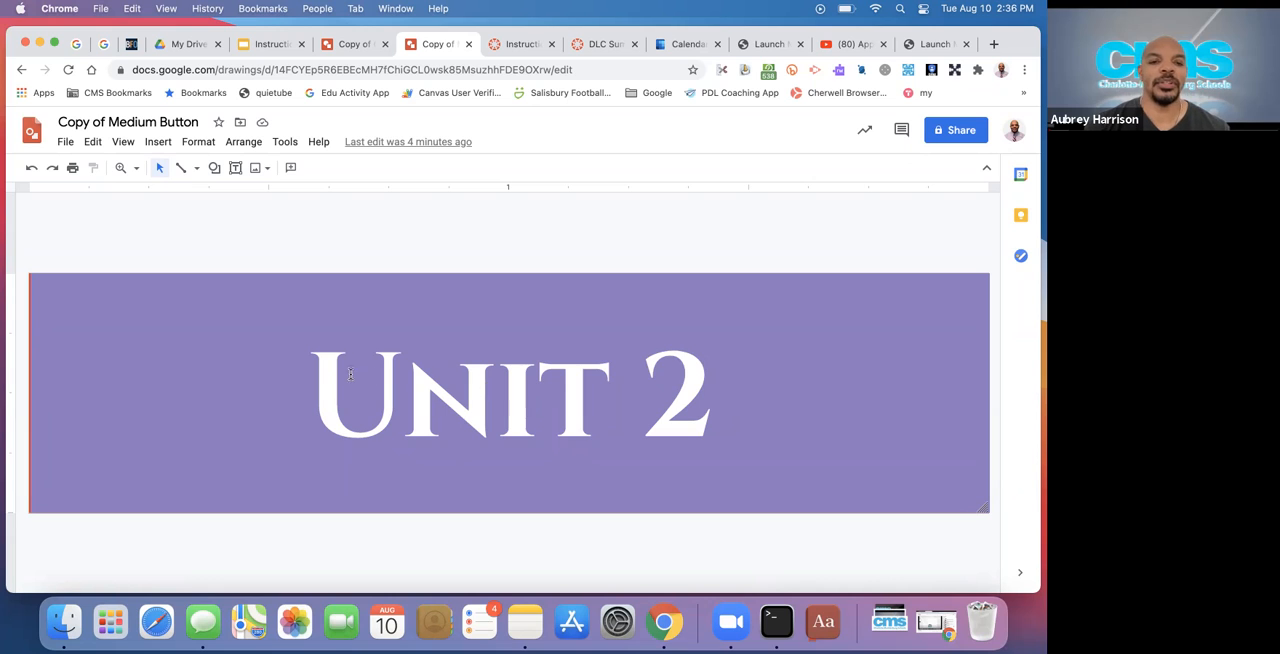
{"action": "left_click", "coordinate": [510, 380]}
{"action": "double_click", "coordinate": [510, 380]}
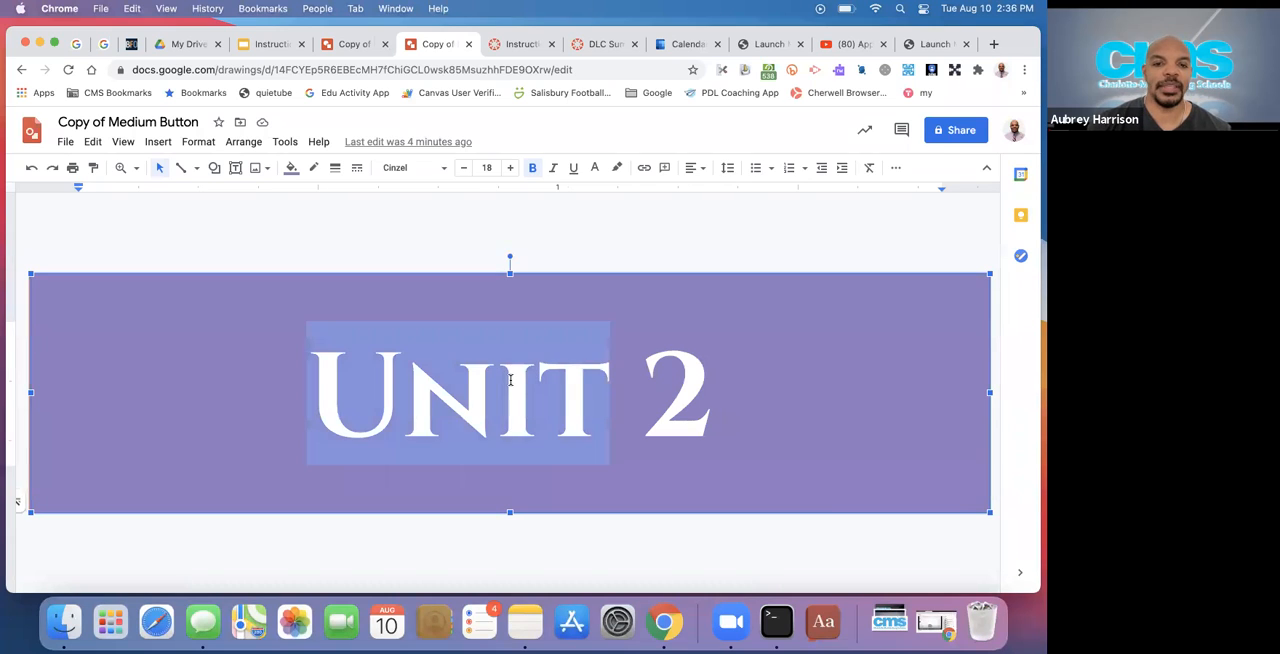
{"action": "type", "text": "Modeu"}
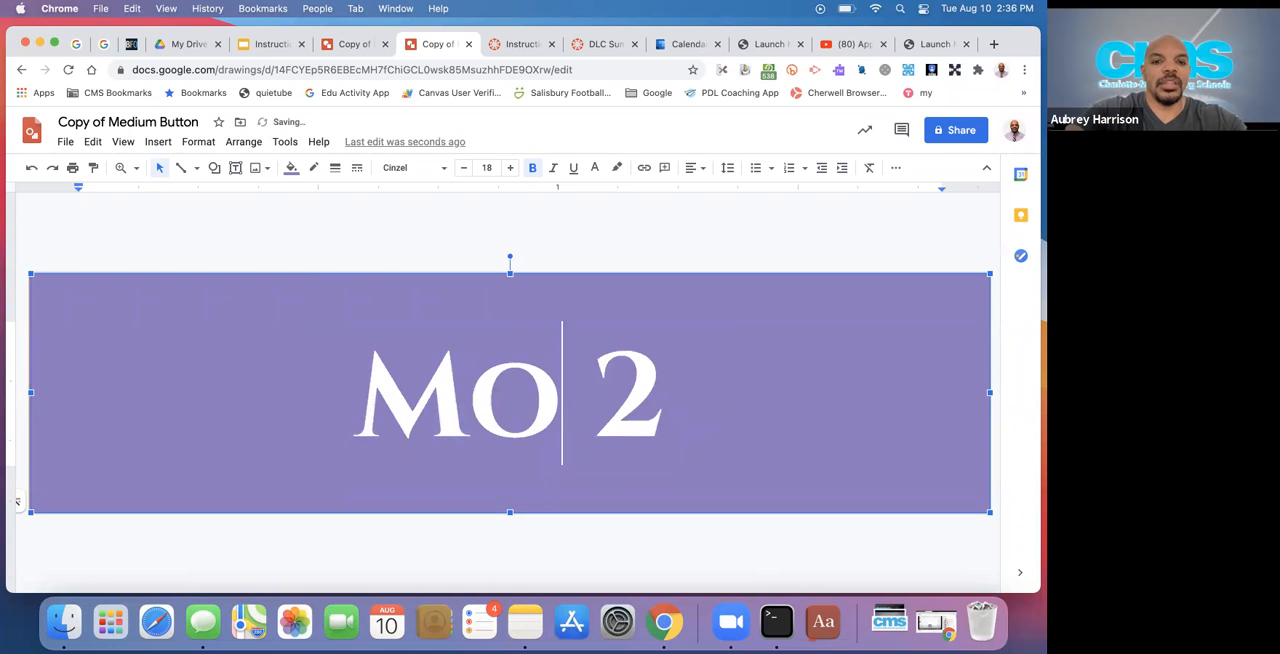
{"action": "key", "text": "BackSpace"}
{"action": "key", "text": "BackSpace"}
{"action": "type", "text": "ule"}
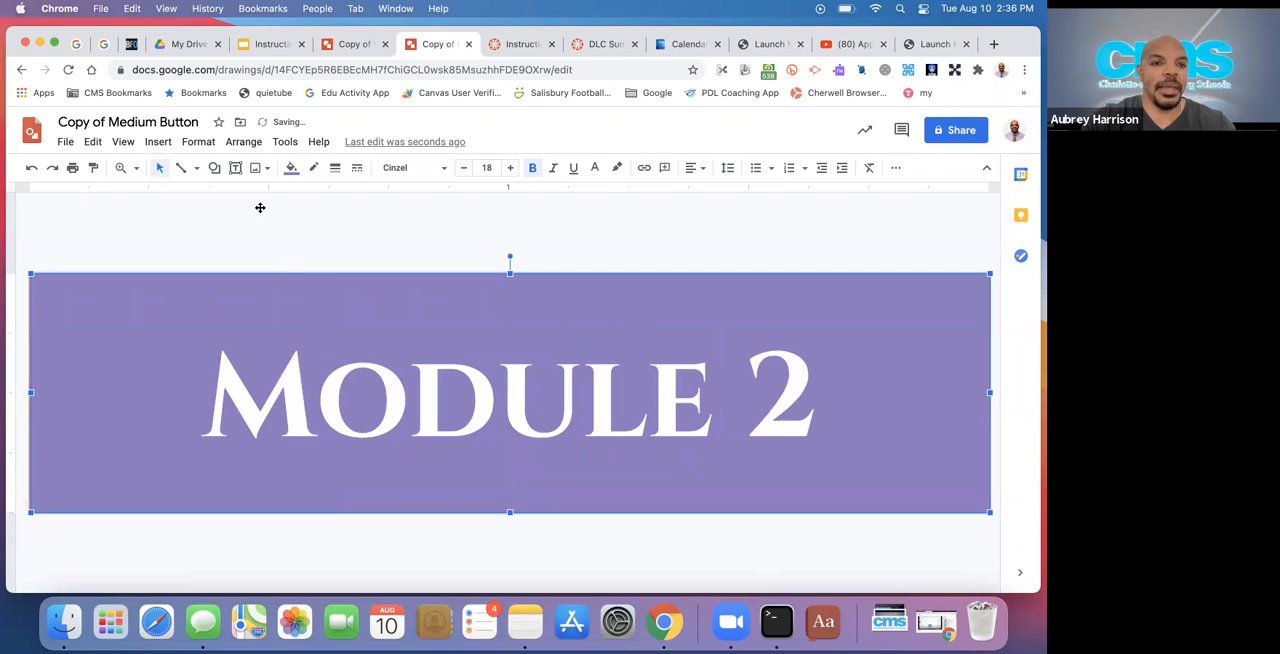
Fill the Module 2 button with the next darker shade of purple and deselect it
{"action": "left_click", "coordinate": [291, 168]}
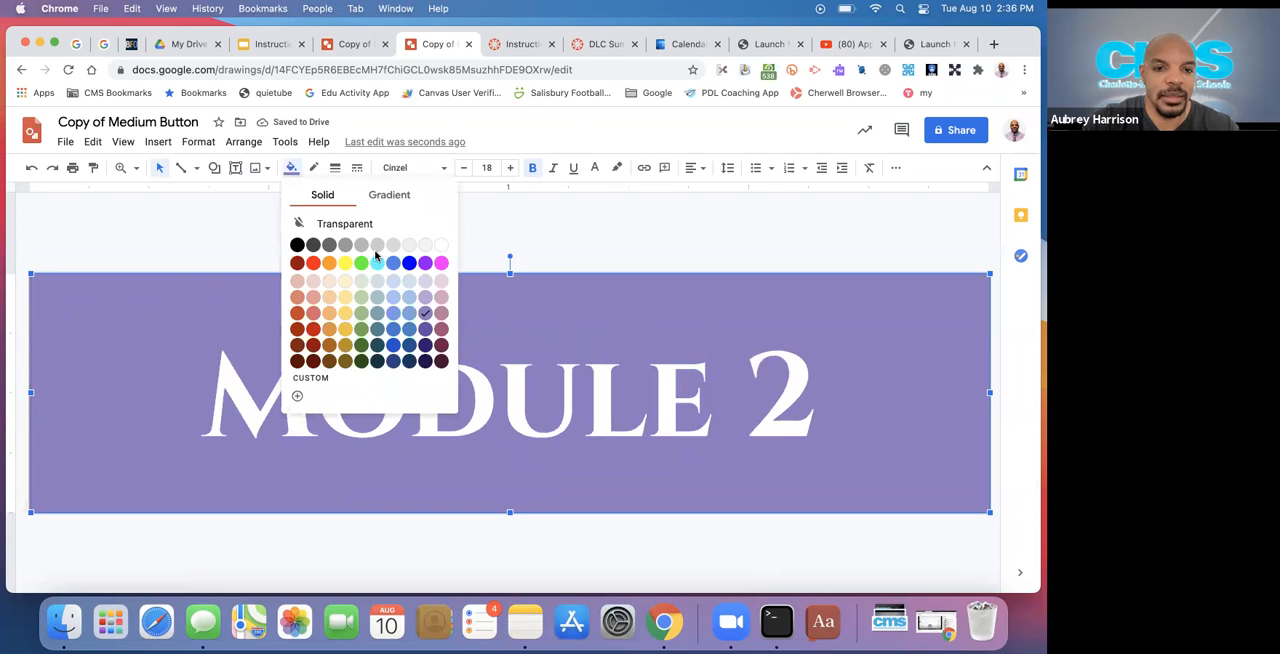
{"action": "left_click", "coordinate": [425, 329]}
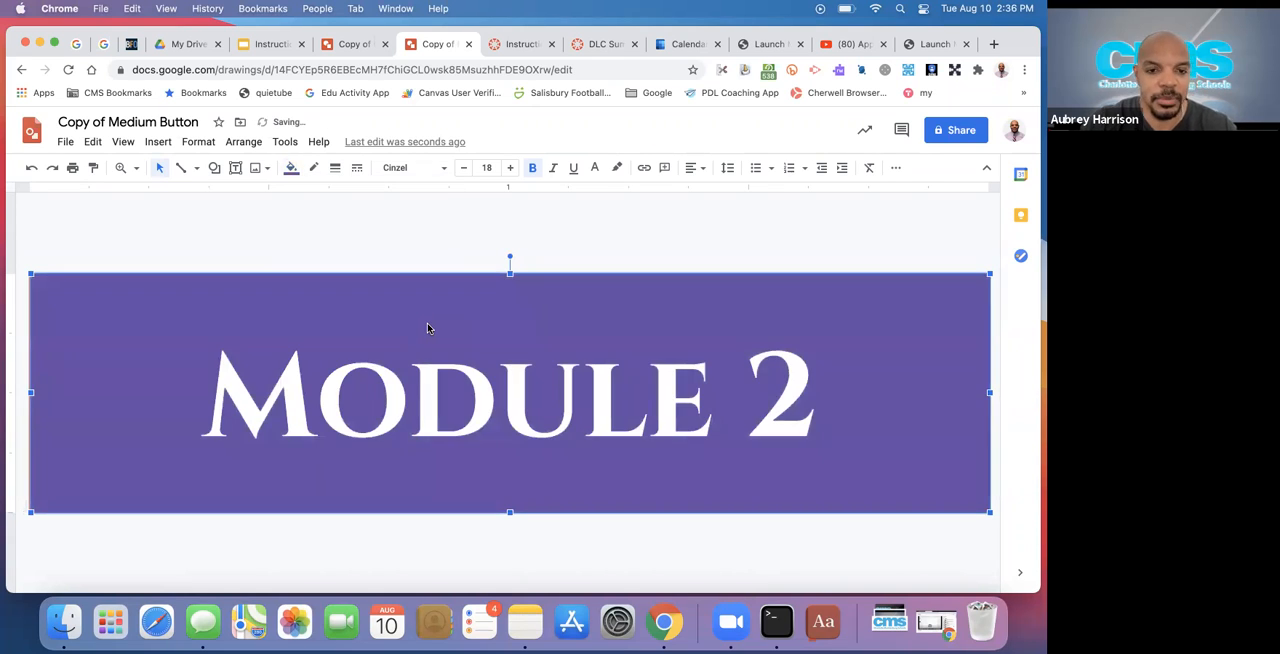
{"action": "left_click", "coordinate": [651, 251]}
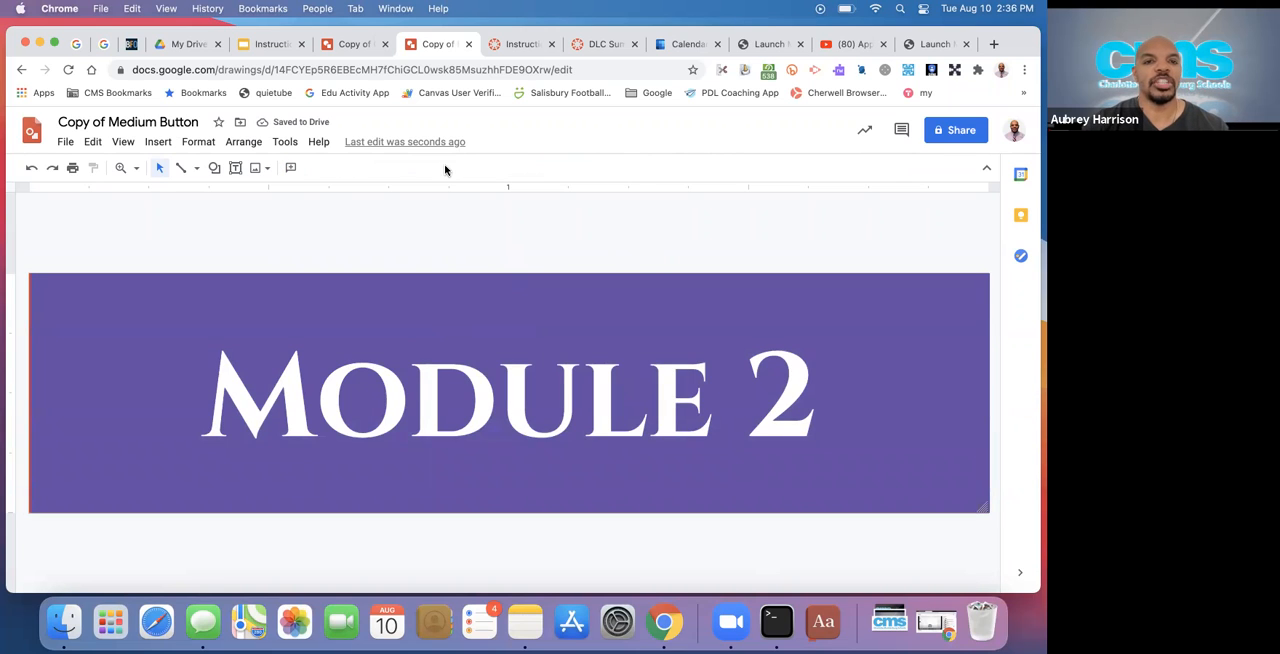
Close the button drawing and save the Instructional design practice page in Canvas
{"action": "left_click", "coordinate": [467, 44]}
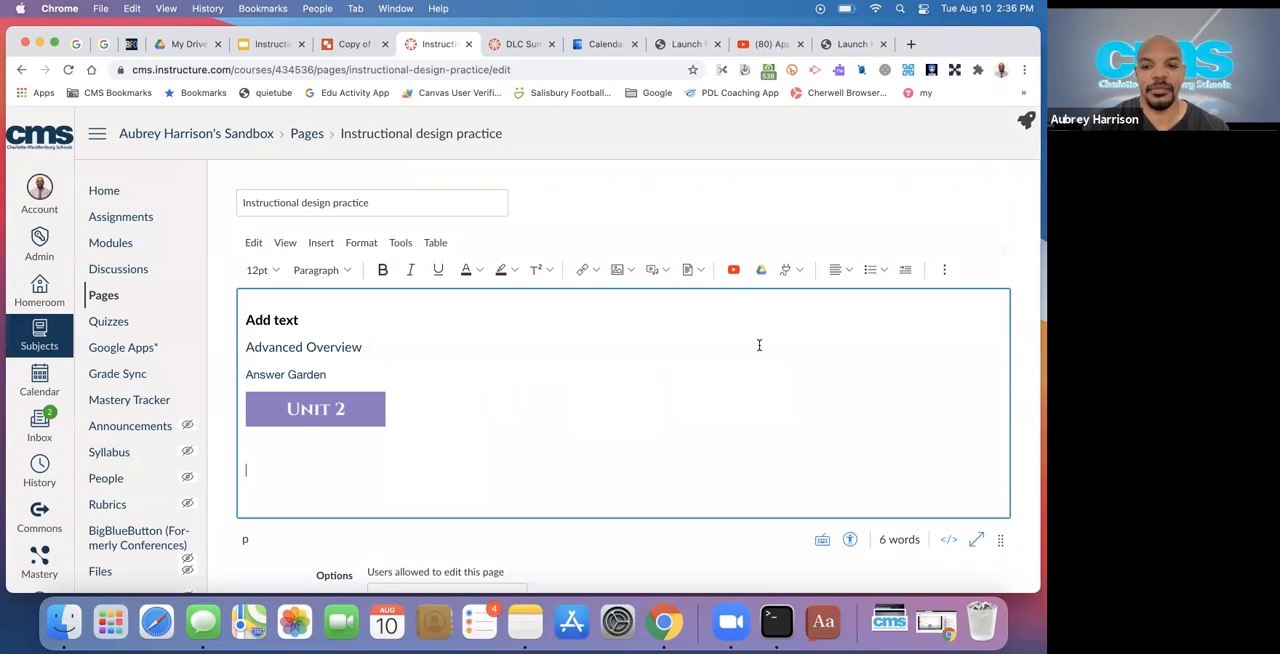
{"action": "scroll", "coordinate": [820, 560], "scroll_direction": "down", "scroll_amount": 3}
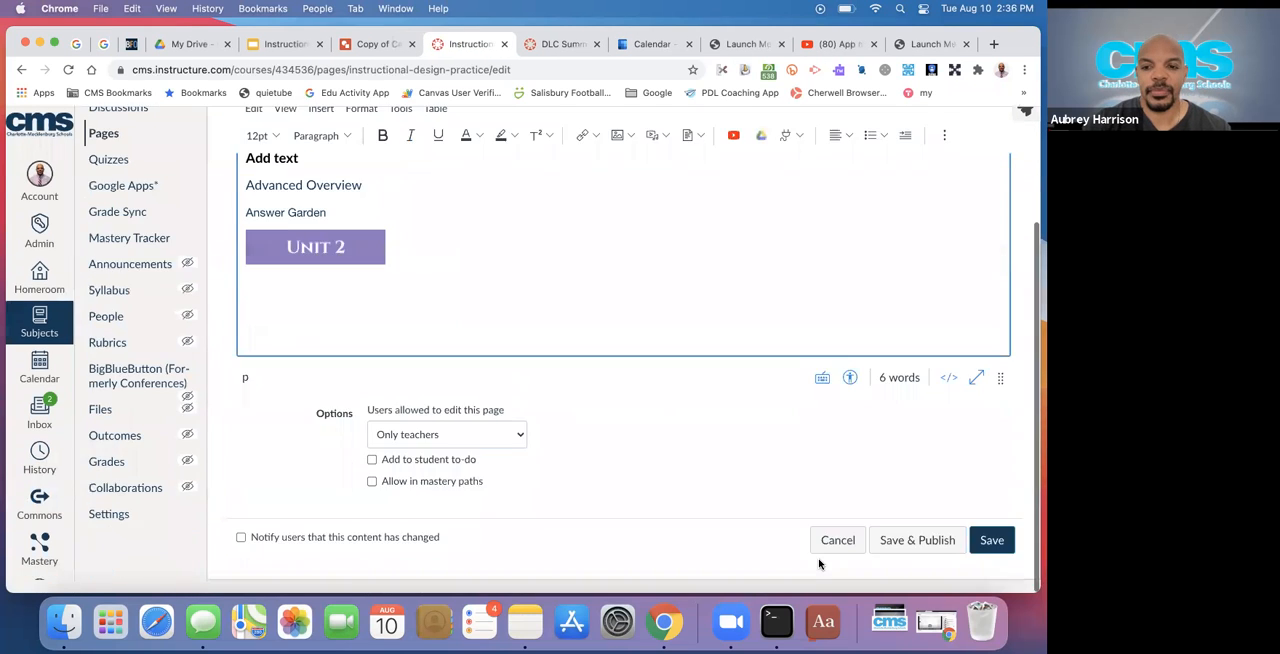
{"action": "left_click", "coordinate": [990, 550]}
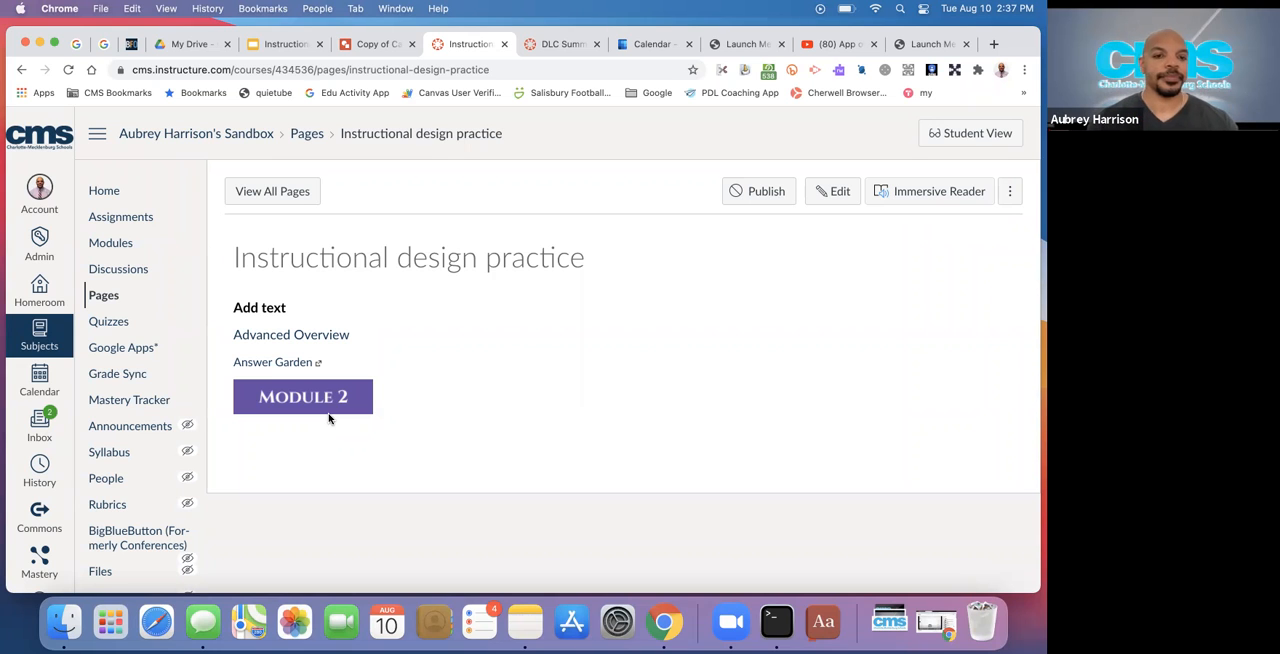
Reopen the Instructional design practice page for editing, place the cursor below the button, and switch to the Instructional Design with Canvas slides
{"action": "left_click", "coordinate": [840, 197]}
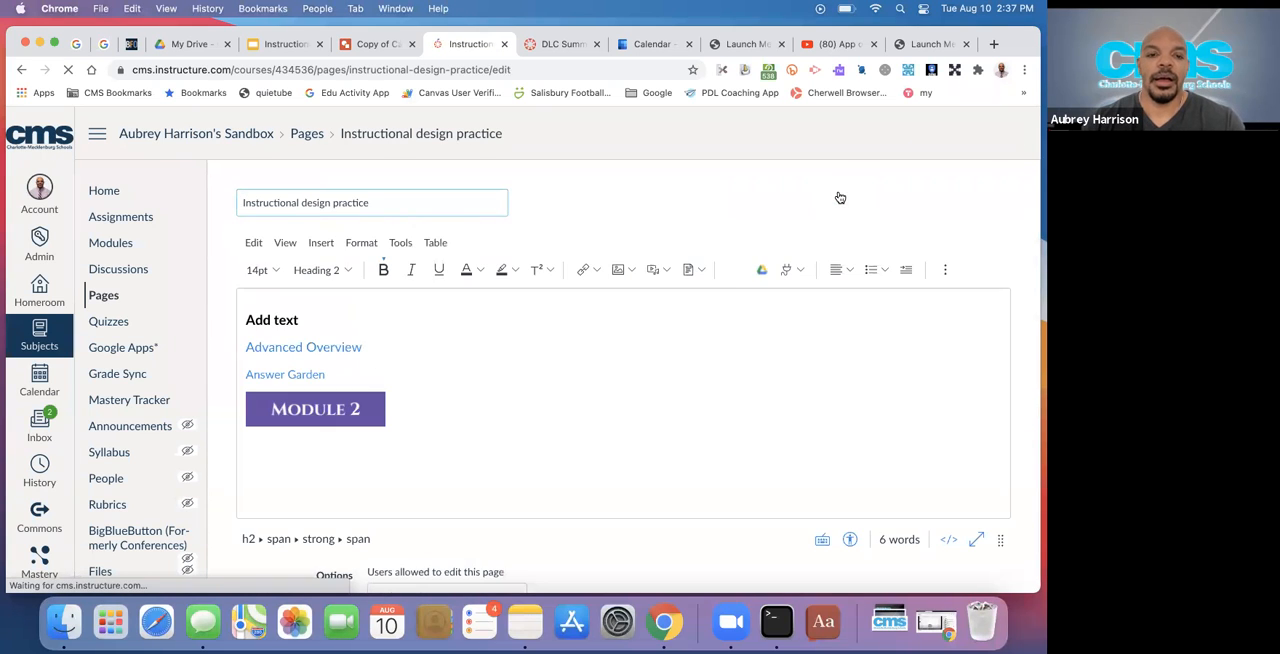
{"action": "left_click", "coordinate": [330, 446]}
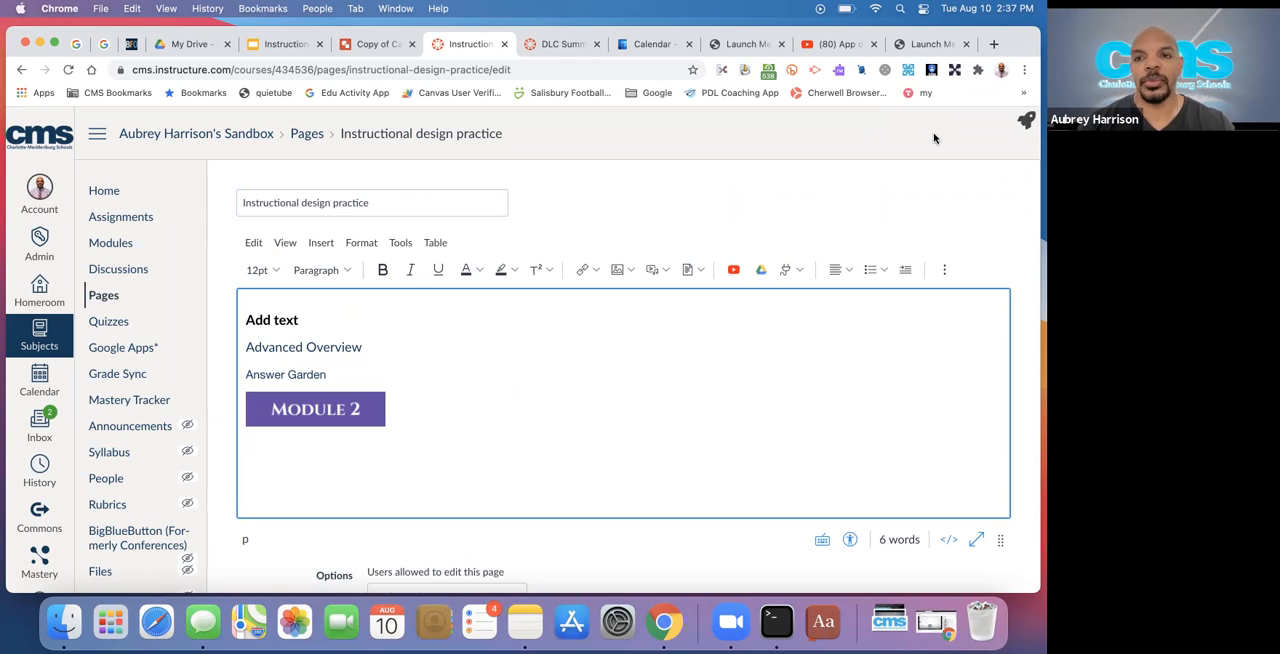
{"action": "left_click", "coordinate": [277, 46]}
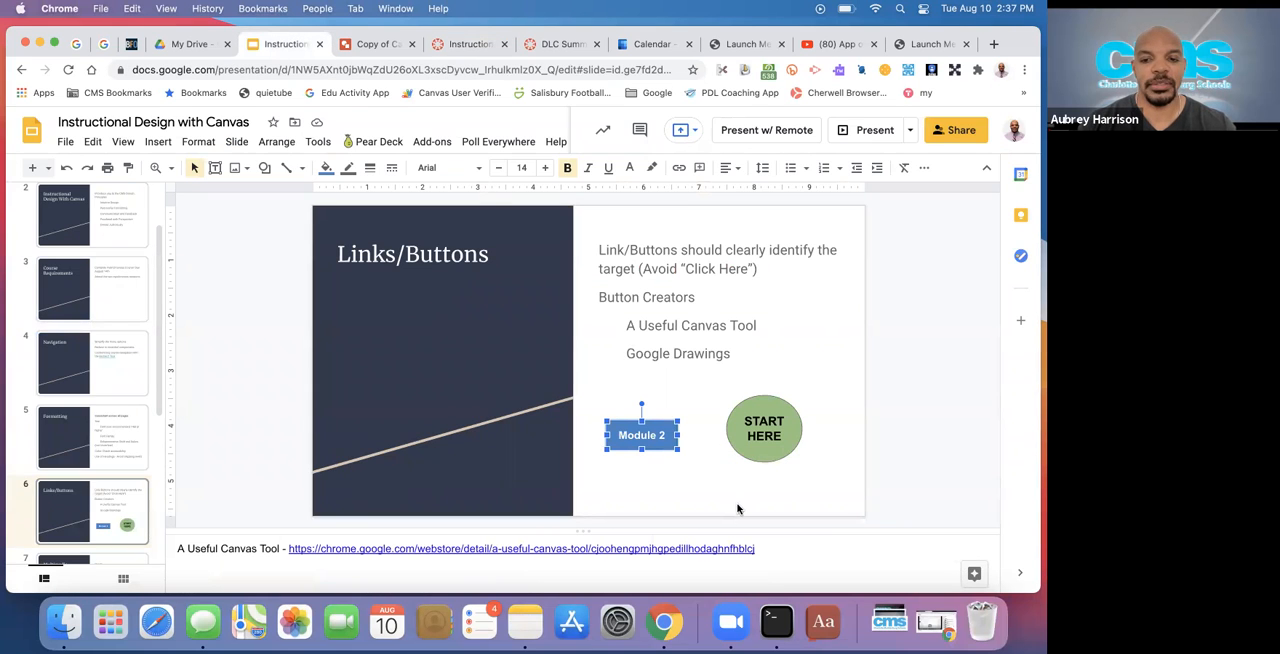
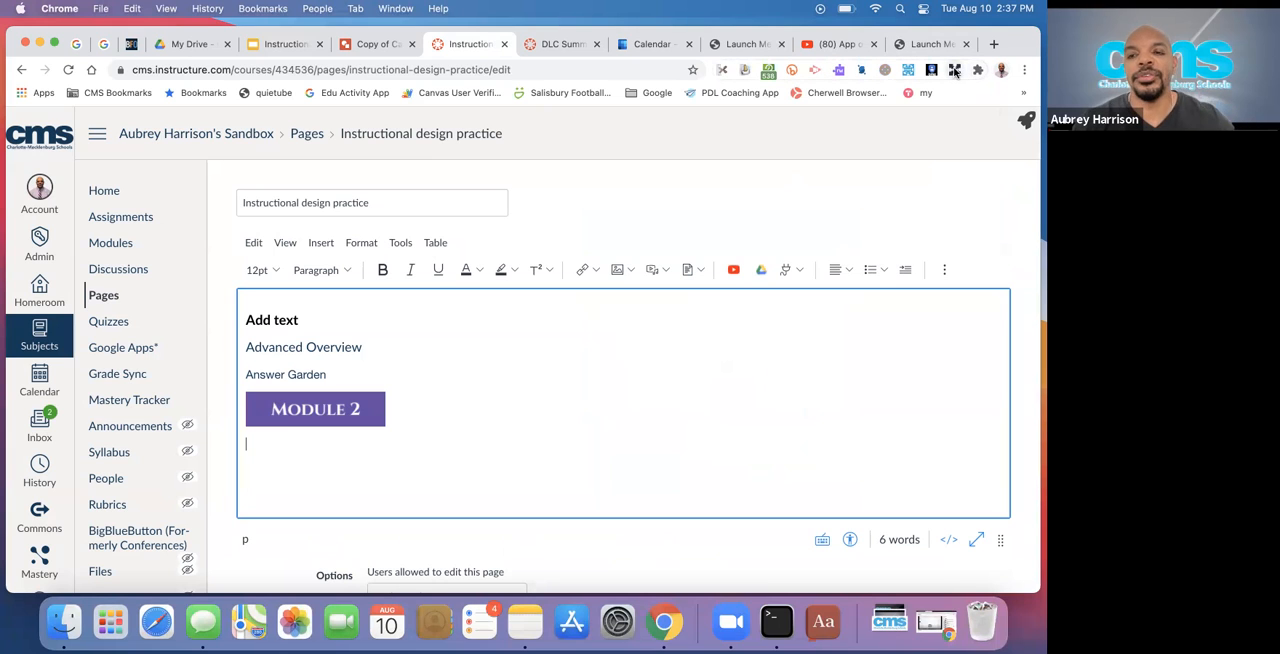
Try placing the Unit 1 button from A Useful Canvas Tool's drag-and-drop Units set below the Module 2 button, and delete it
{"action": "left_click", "coordinate": [979, 71]}
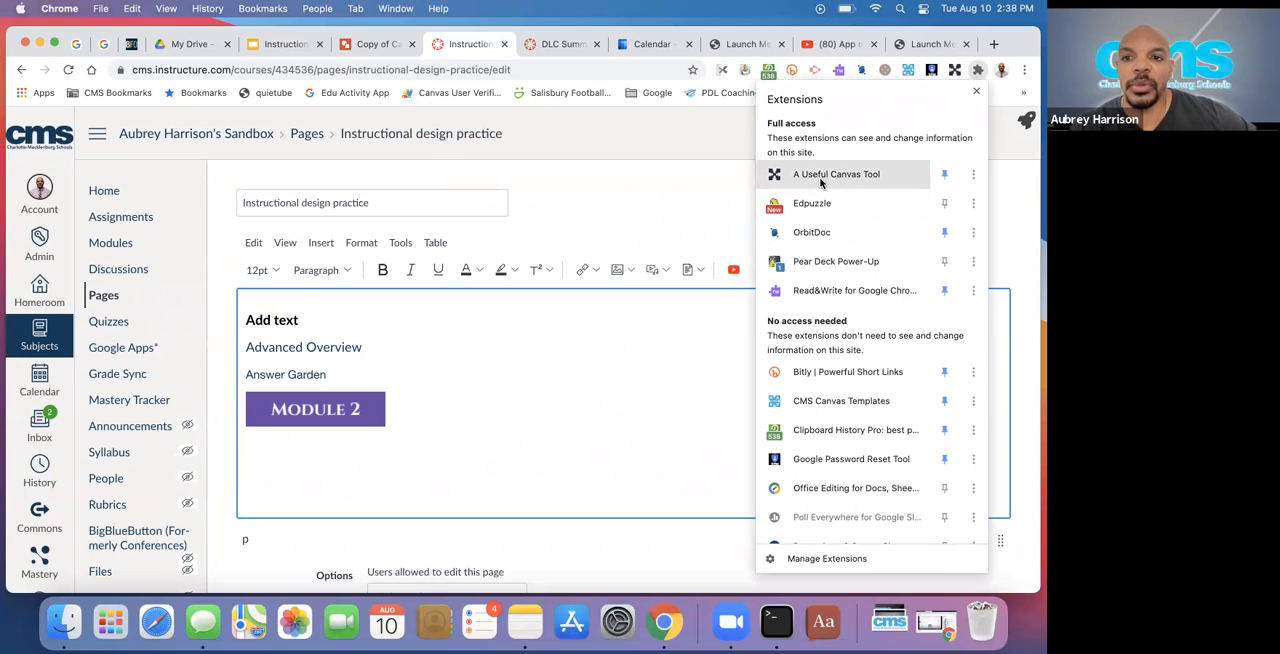
{"action": "left_click", "coordinate": [703, 142]}
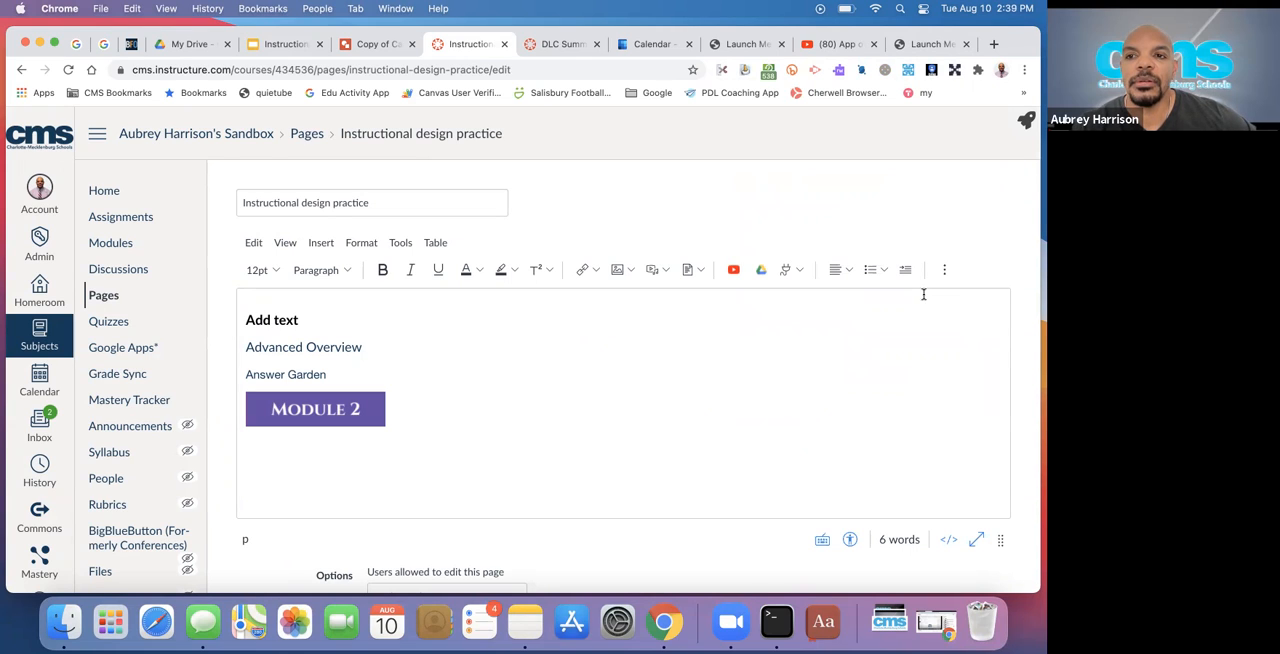
{"action": "left_click", "coordinate": [955, 70]}
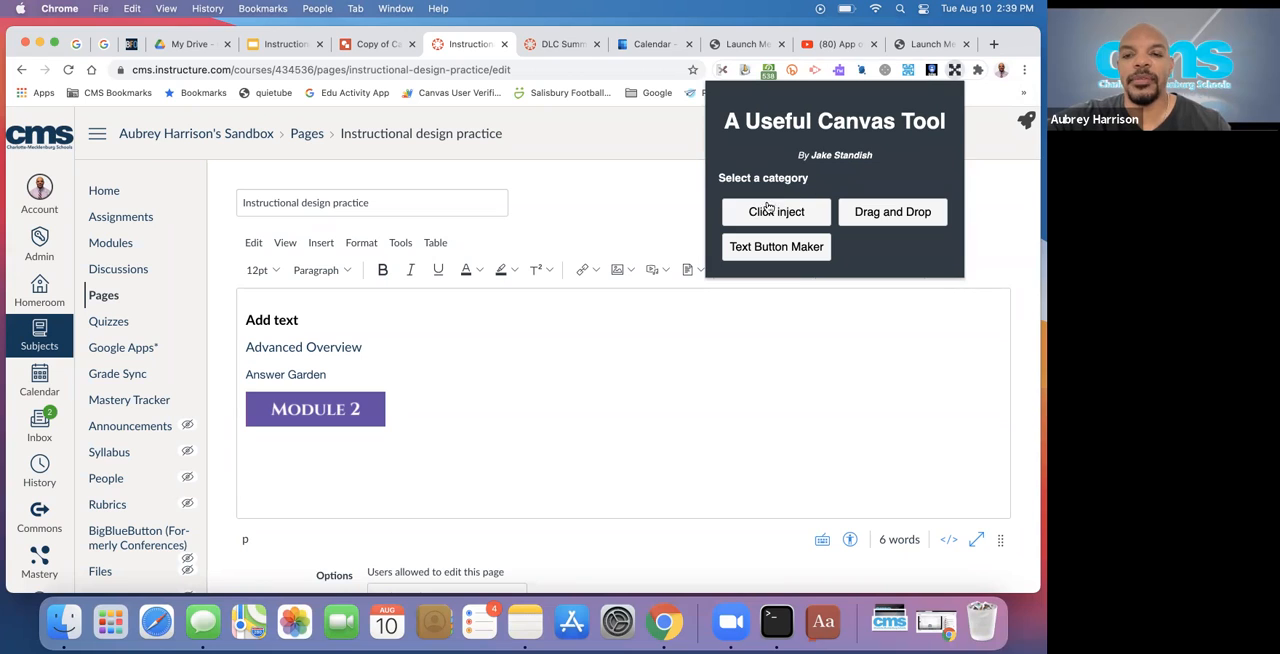
{"action": "left_click", "coordinate": [875, 212]}
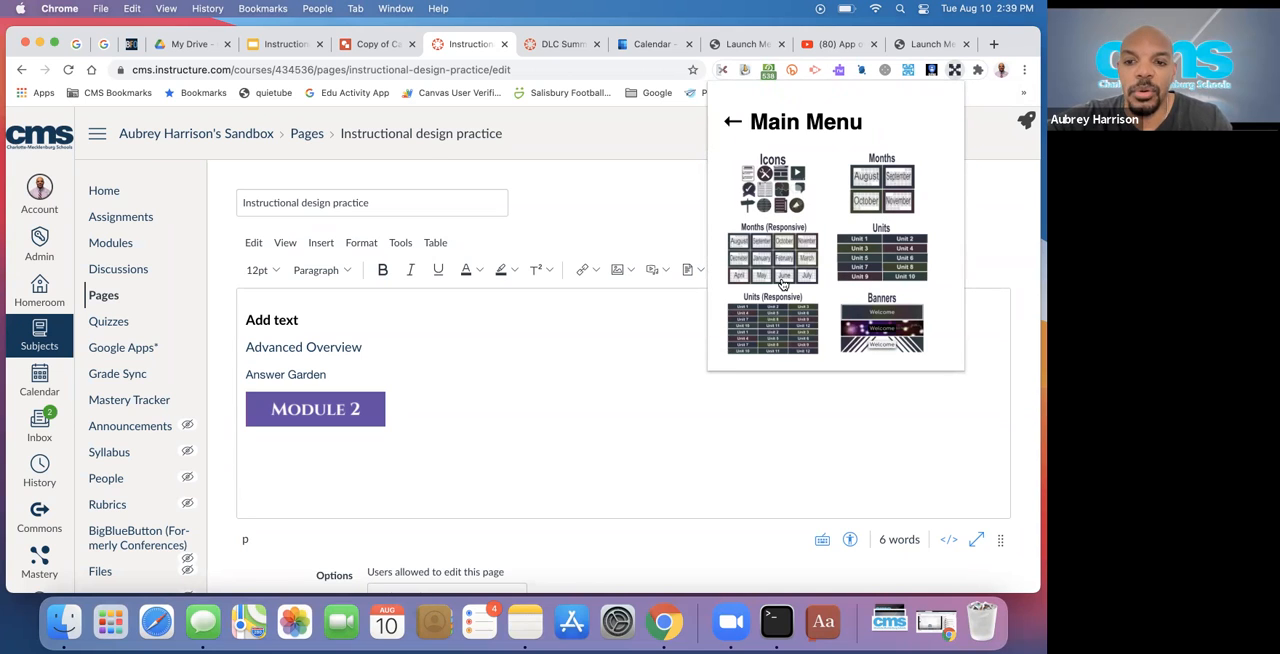
{"action": "left_click", "coordinate": [877, 246]}
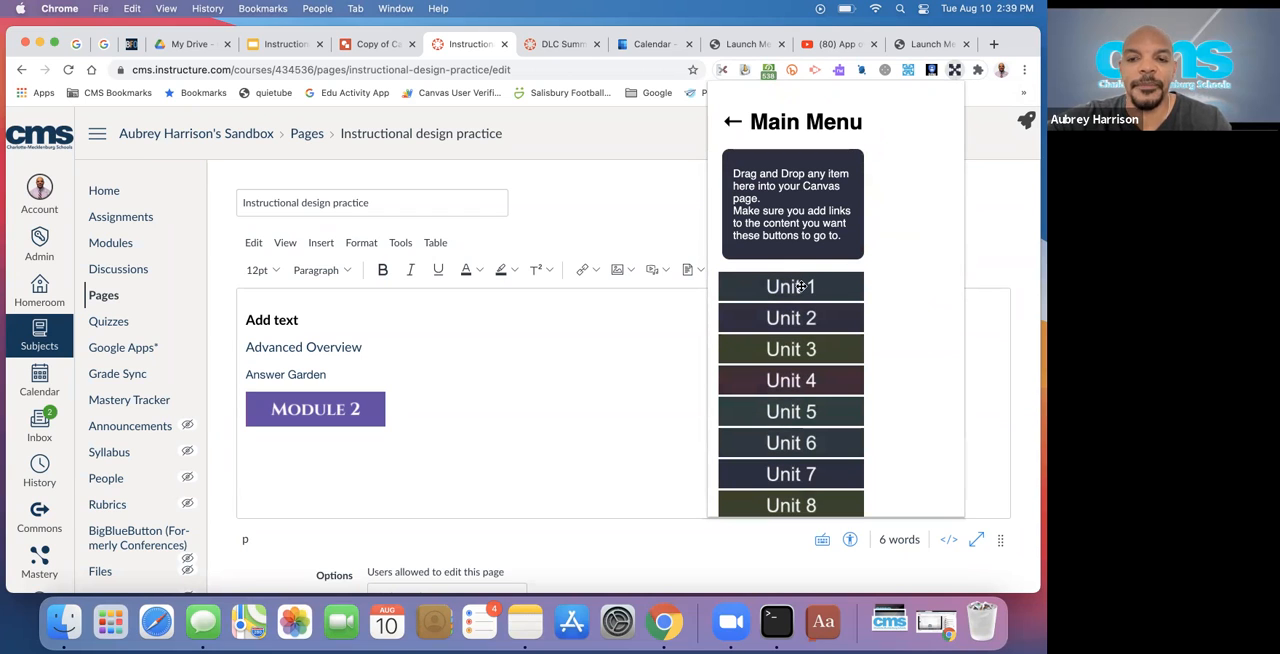
{"action": "left_click_drag", "start_coordinate": [801, 287], "coordinate": [340, 453]}
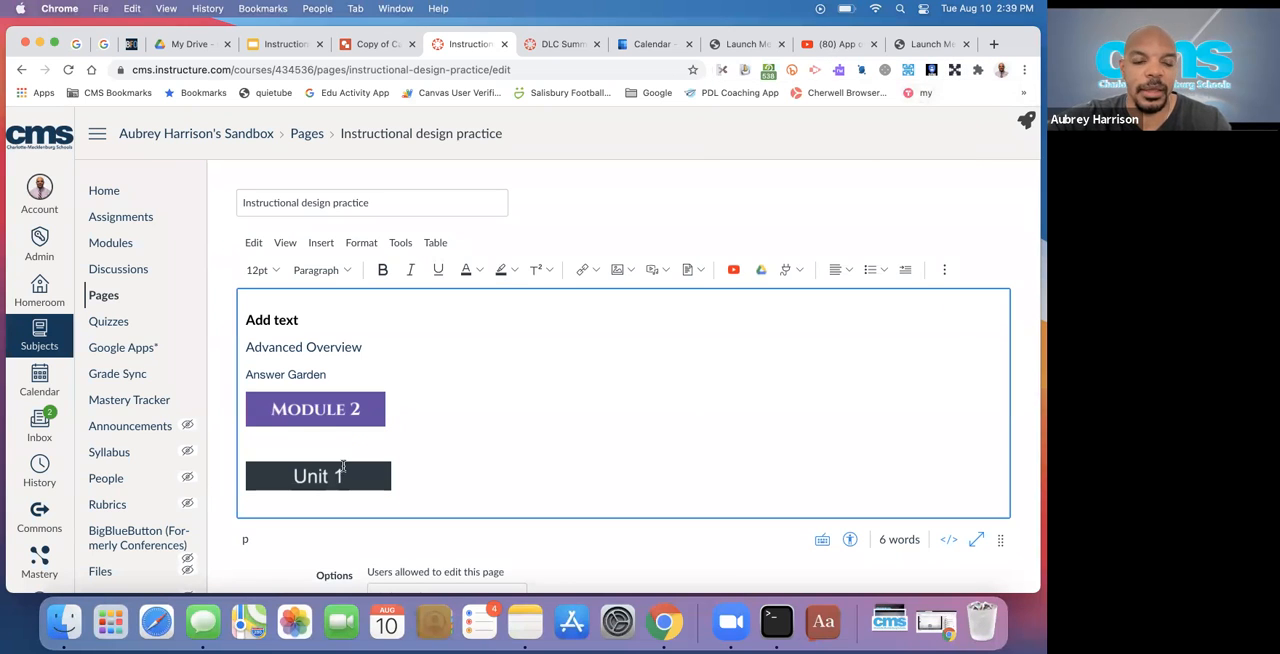
{"action": "left_click", "coordinate": [342, 468]}
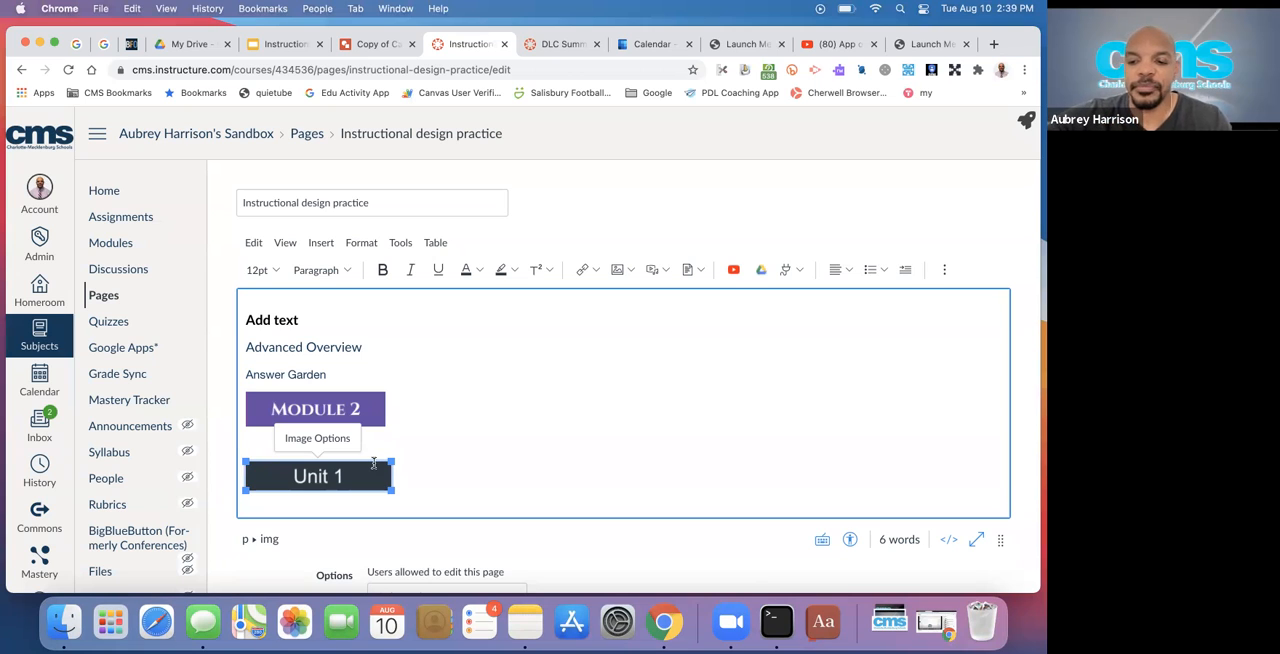
{"action": "key", "text": "BackSpace"}
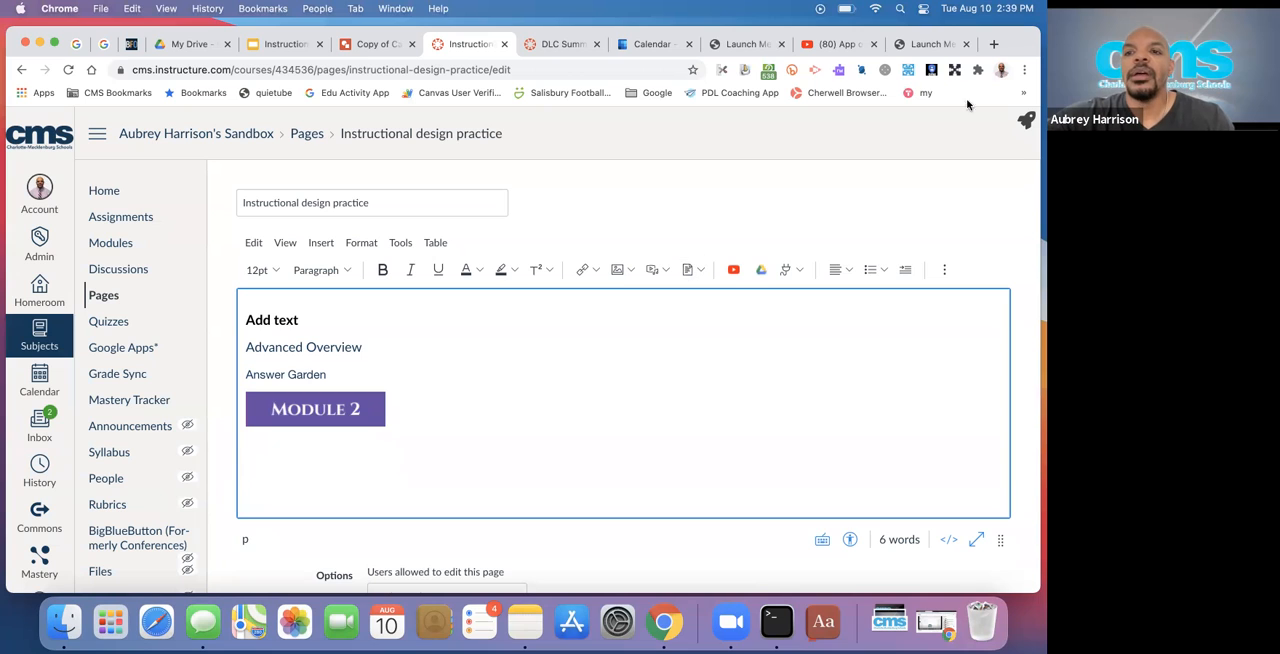
Copy the URL of the Copy of Canvas Dimensions Cheat Sheet drawing and return to the Instructional design practice page
{"action": "left_click", "coordinate": [955, 70]}
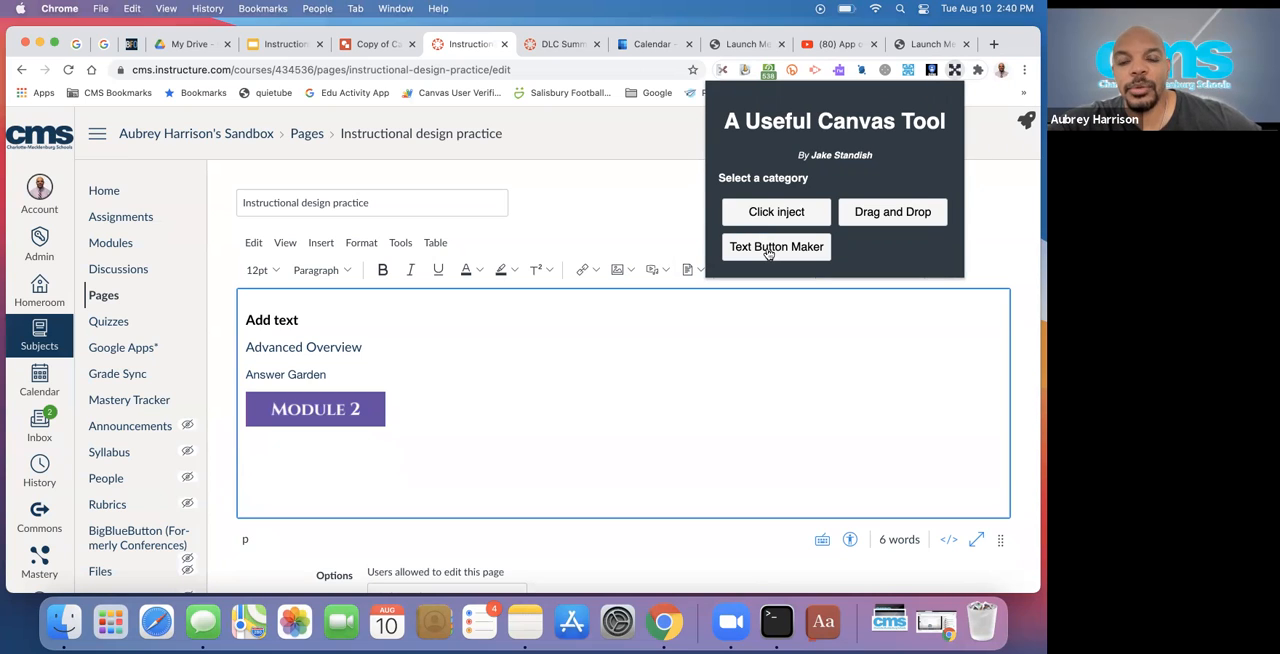
{"action": "left_click", "coordinate": [671, 127]}
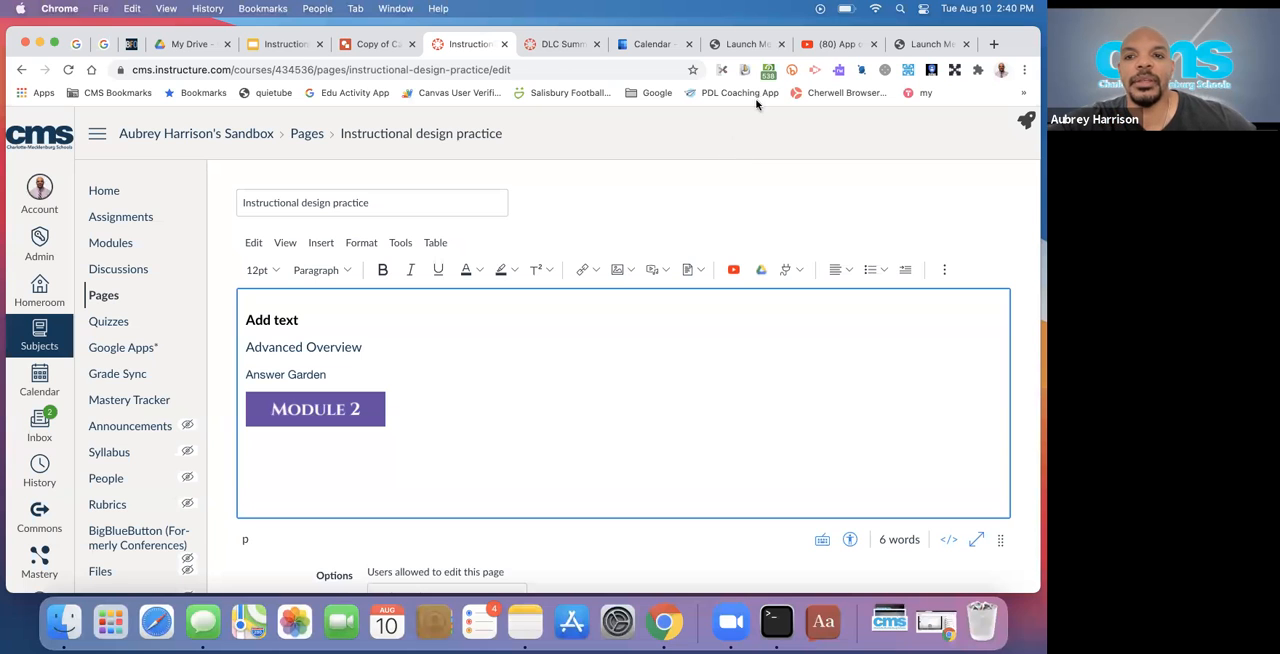
{"action": "left_click", "coordinate": [826, 46]}
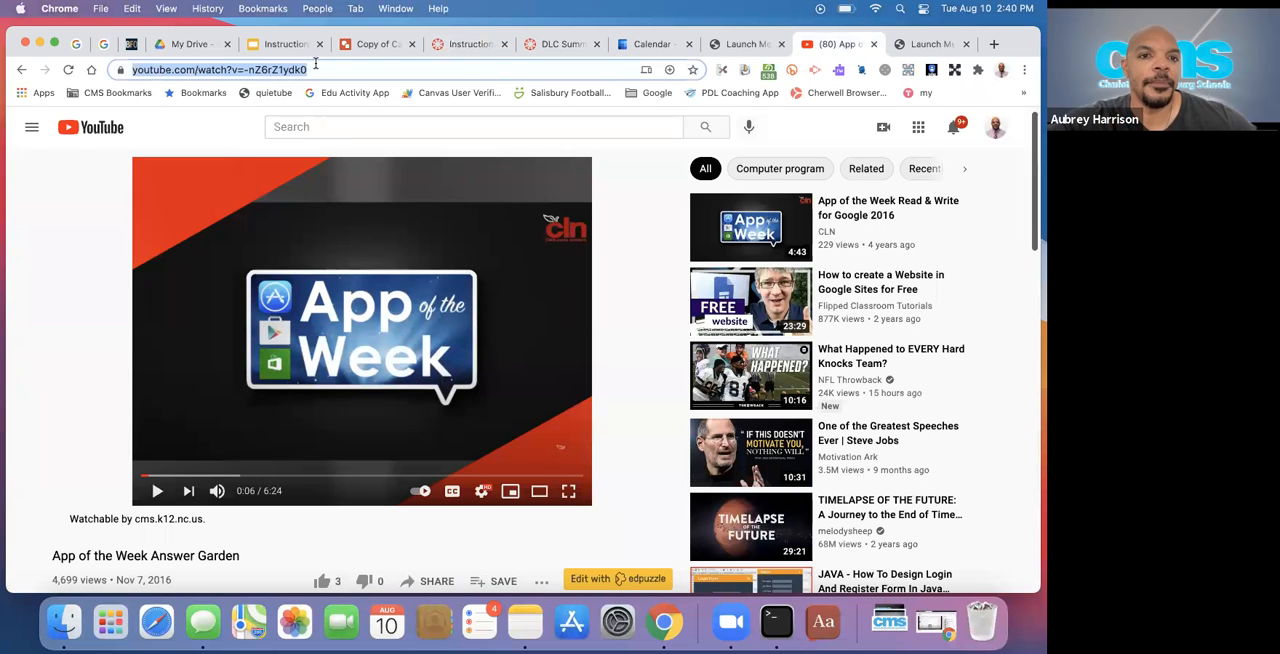
{"action": "left_click", "coordinate": [373, 45]}
{"action": "left_click", "coordinate": [287, 68]}
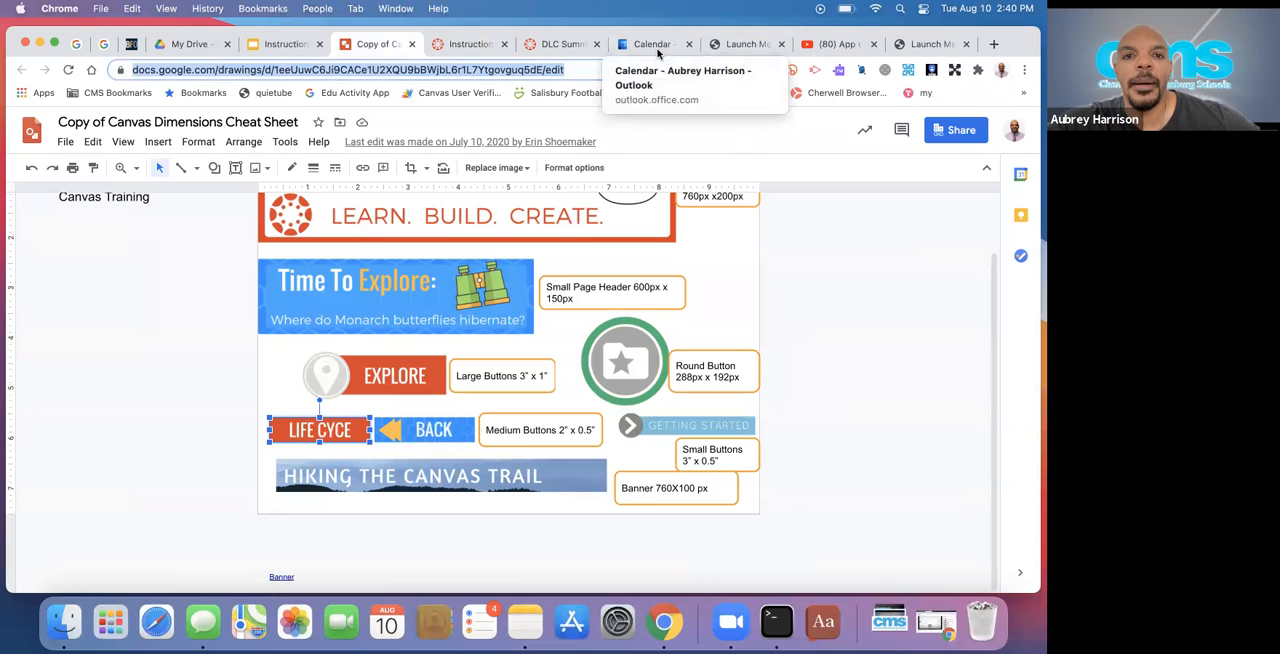
{"action": "left_click", "coordinate": [467, 45]}
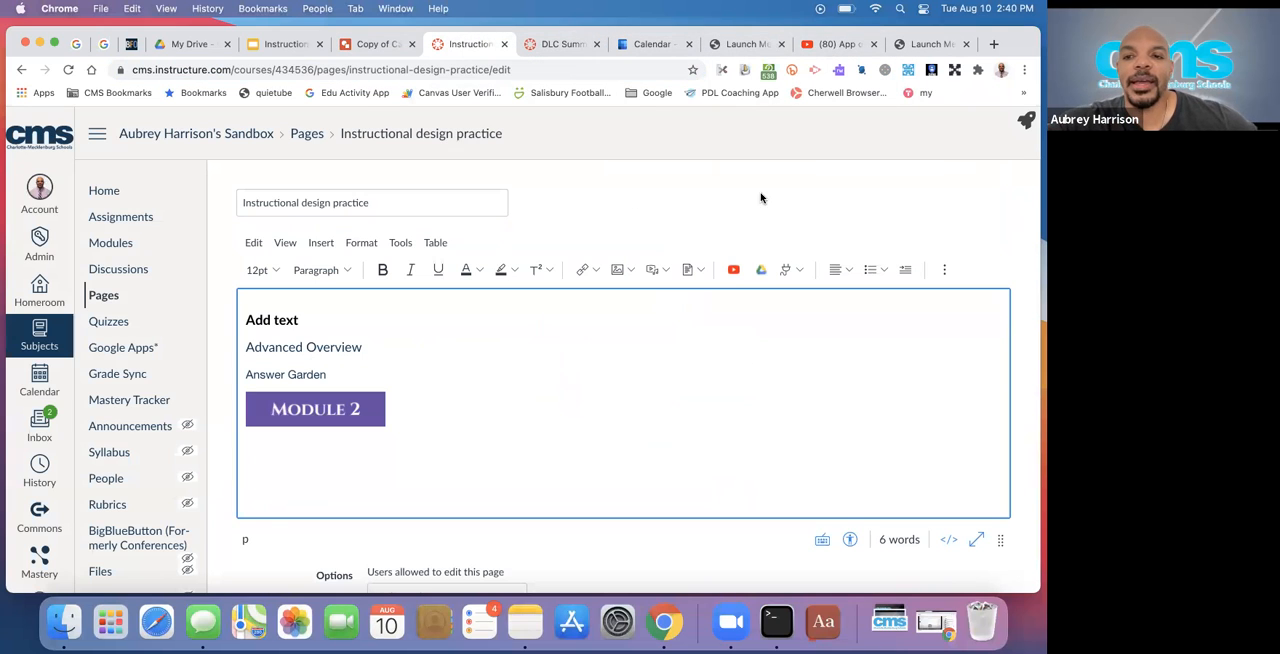
Start a new button in A Useful Canvas Tool's Text Button Maker with the text "Google Drawing"
{"action": "left_click", "coordinate": [954, 70]}
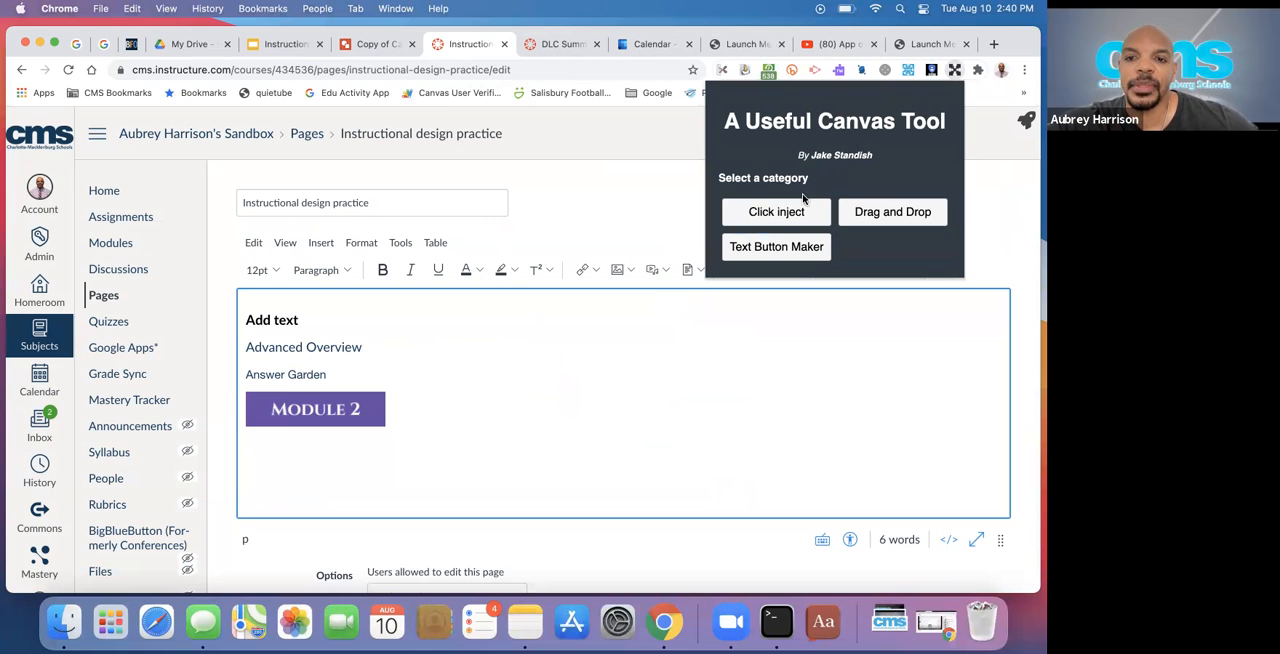
{"action": "left_click", "coordinate": [761, 249]}
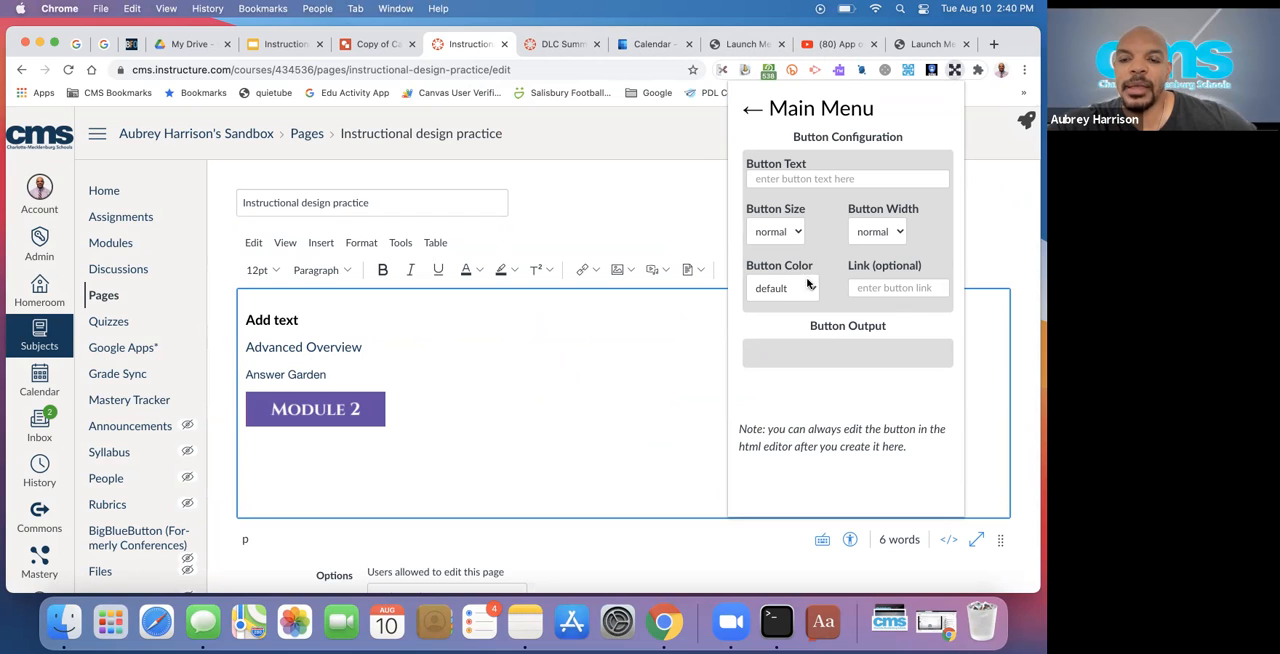
{"action": "left_click", "coordinate": [813, 175]}
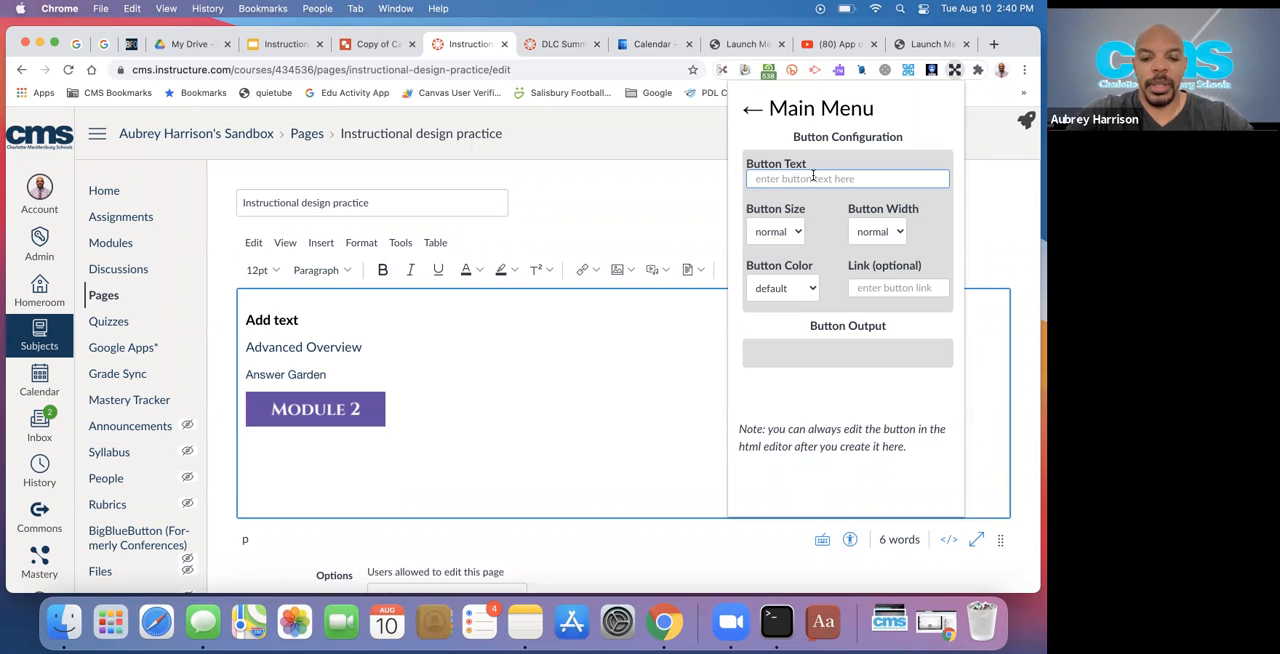
{"action": "type", "text": "Google g"}
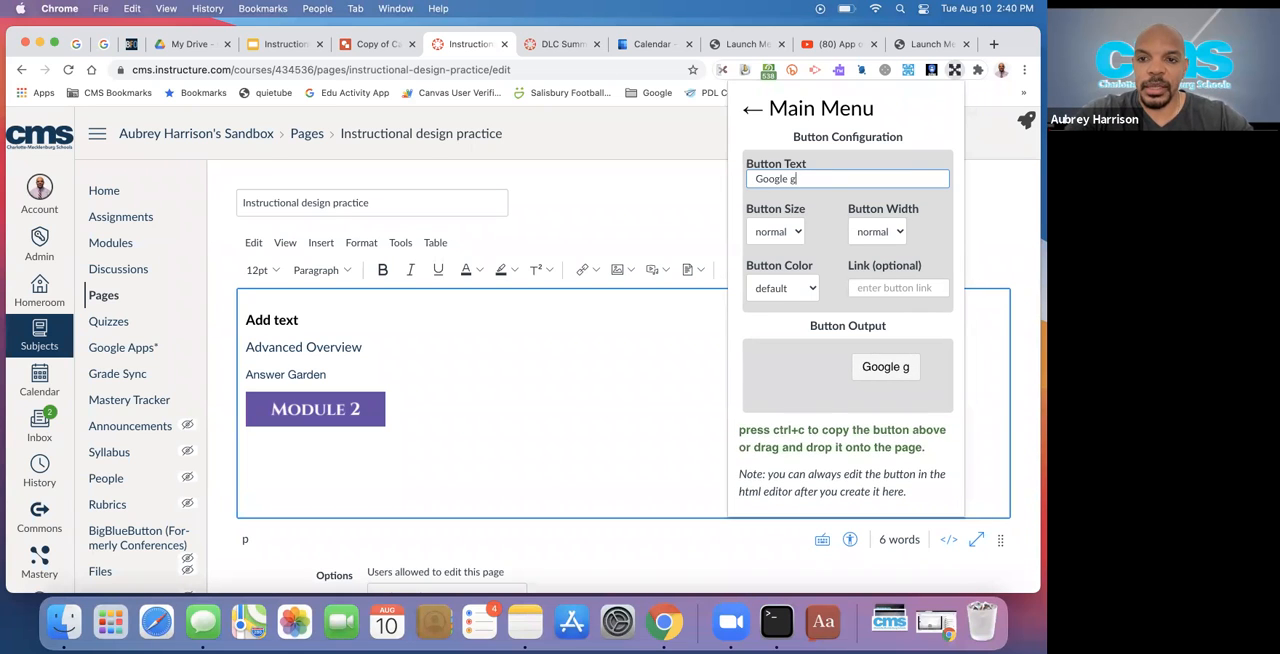
{"action": "key", "text": "BackSpace"}
{"action": "type", "text": "Drawi"}
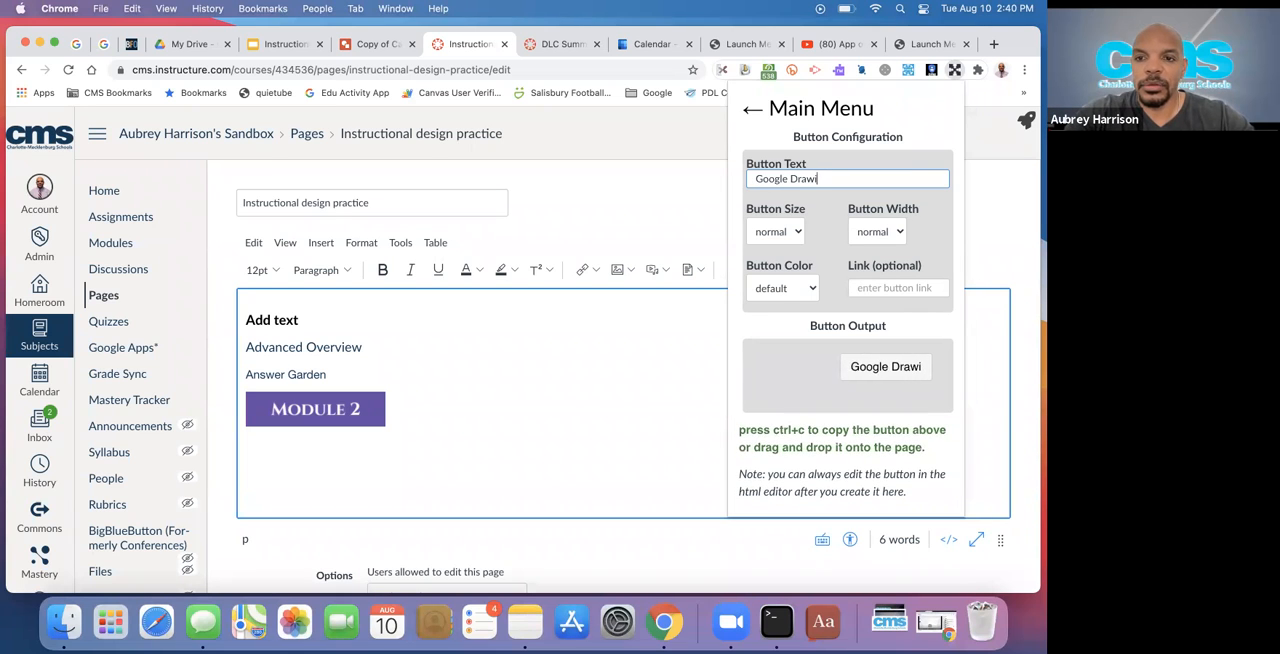
{"action": "type", "text": "ng"}
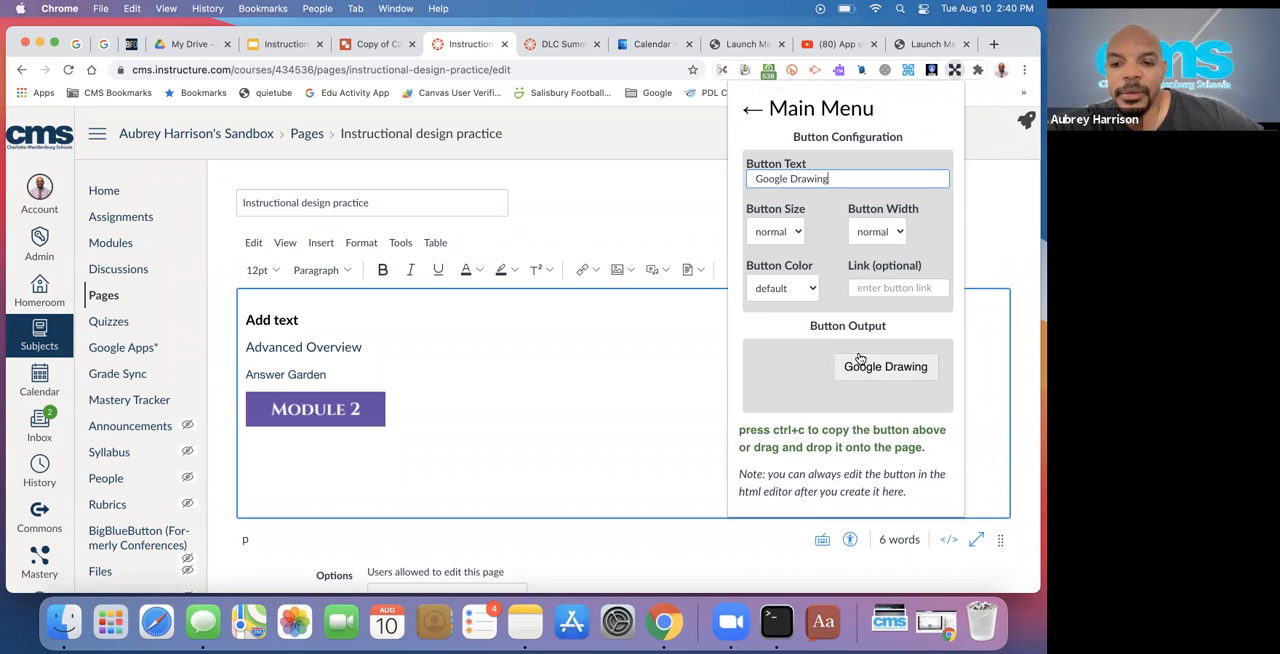
Set the Google Drawing button's size to small and its width to block
{"action": "left_click", "coordinate": [797, 234]}
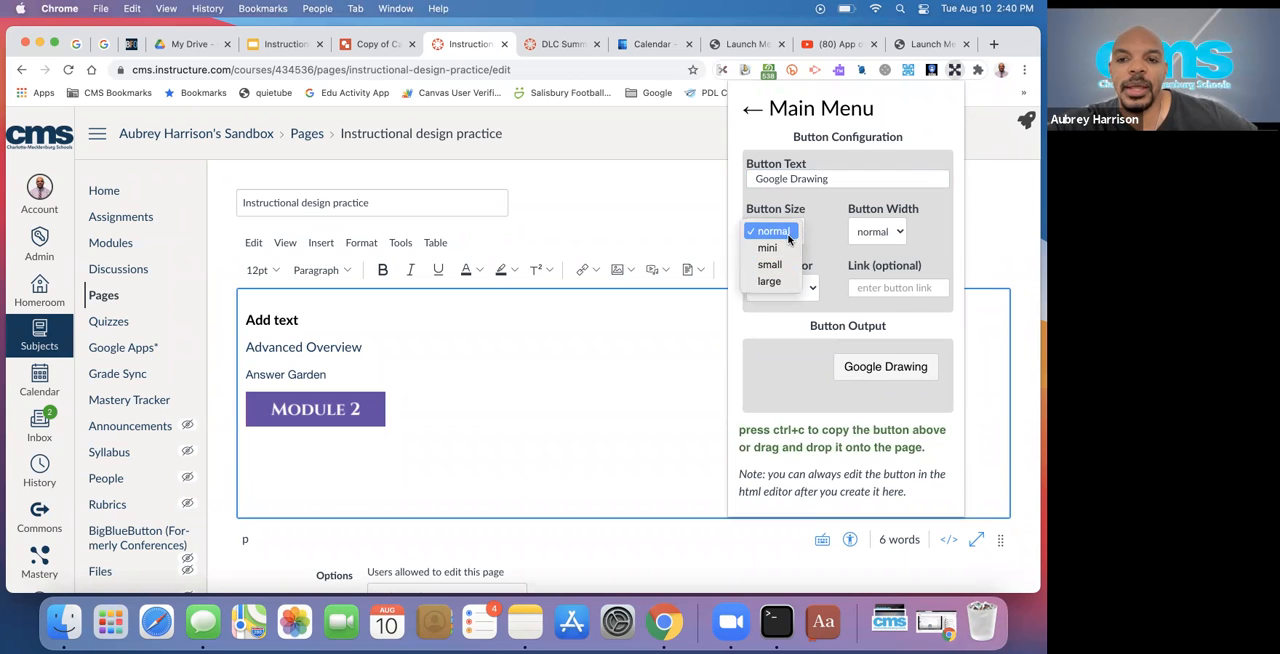
{"action": "left_click", "coordinate": [784, 264]}
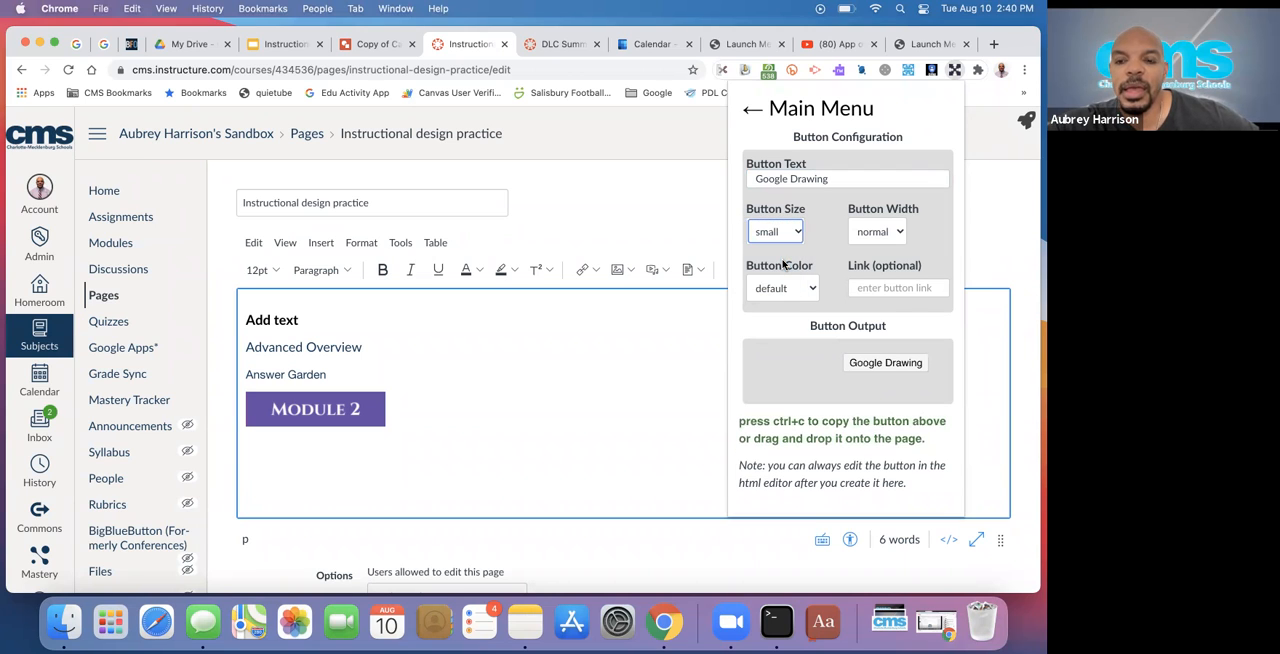
{"action": "left_click", "coordinate": [794, 232]}
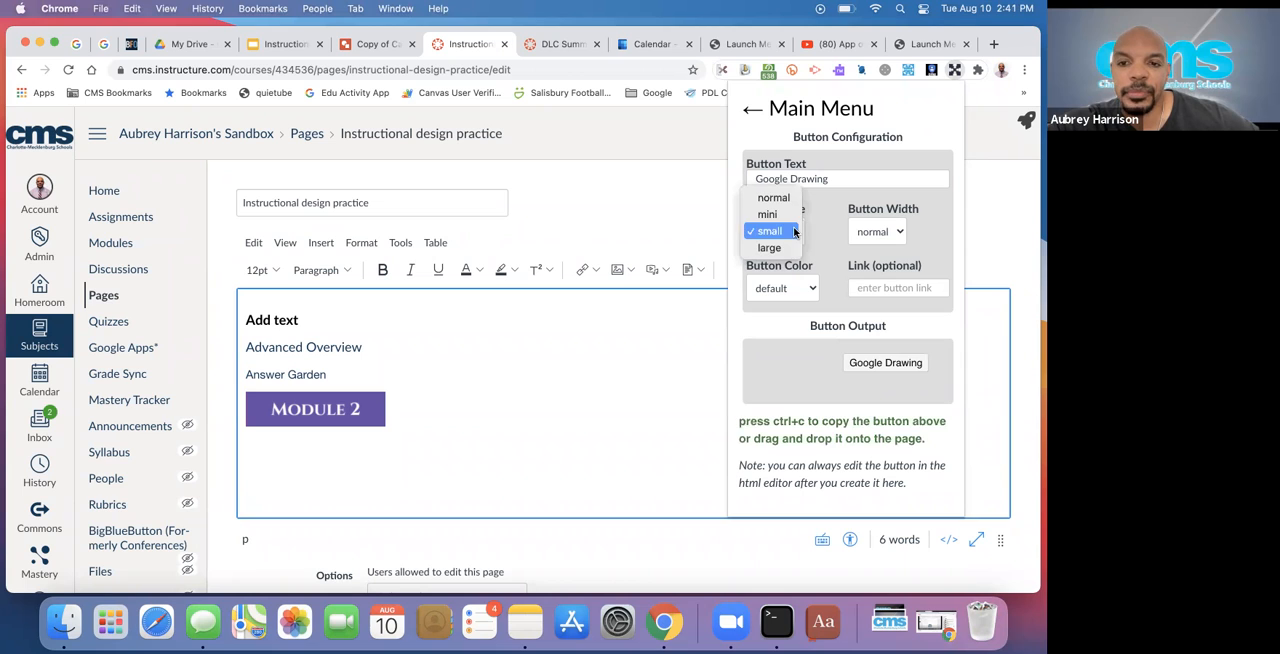
{"action": "left_click", "coordinate": [877, 231]}
{"action": "left_click", "coordinate": [879, 231]}
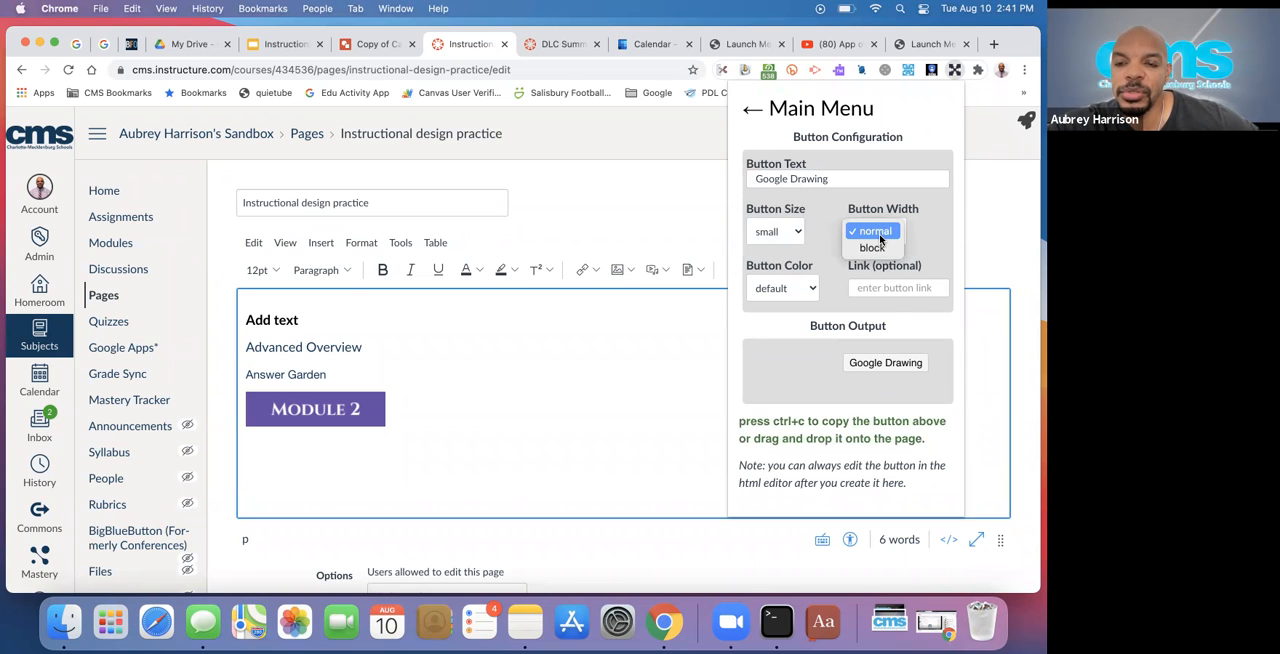
{"action": "left_click", "coordinate": [873, 248]}
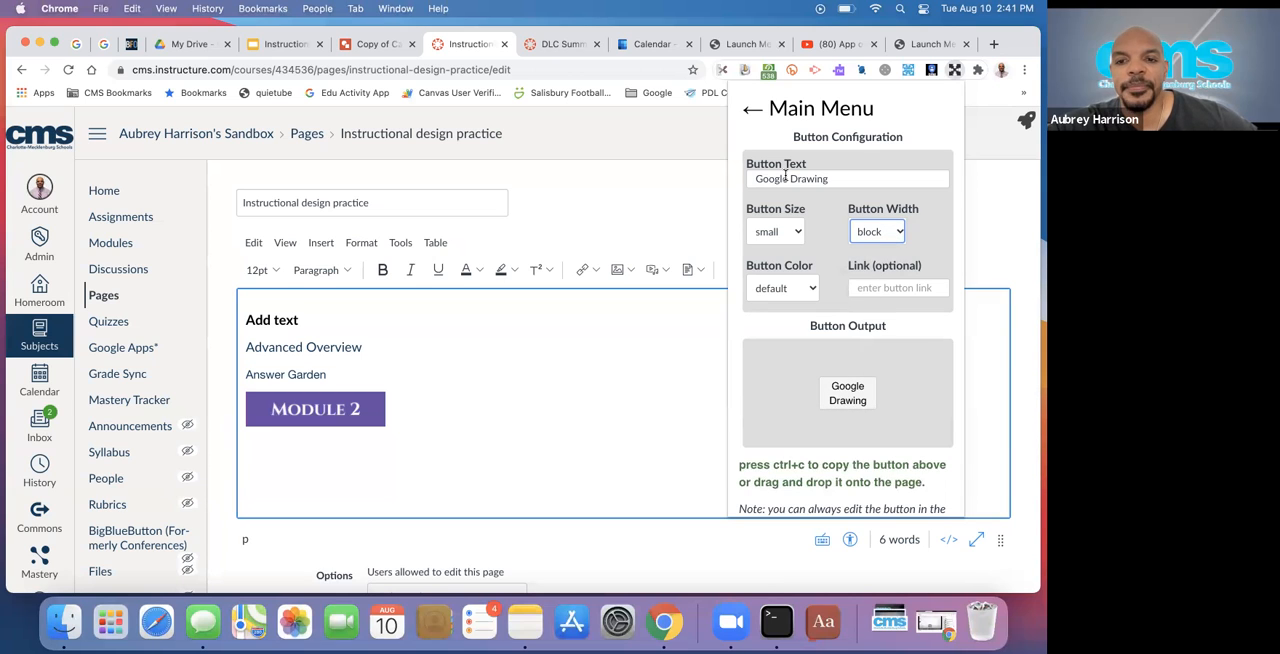
Set the button color to success and paste the copied drawing URL as the button link
{"action": "left_click", "coordinate": [810, 287]}
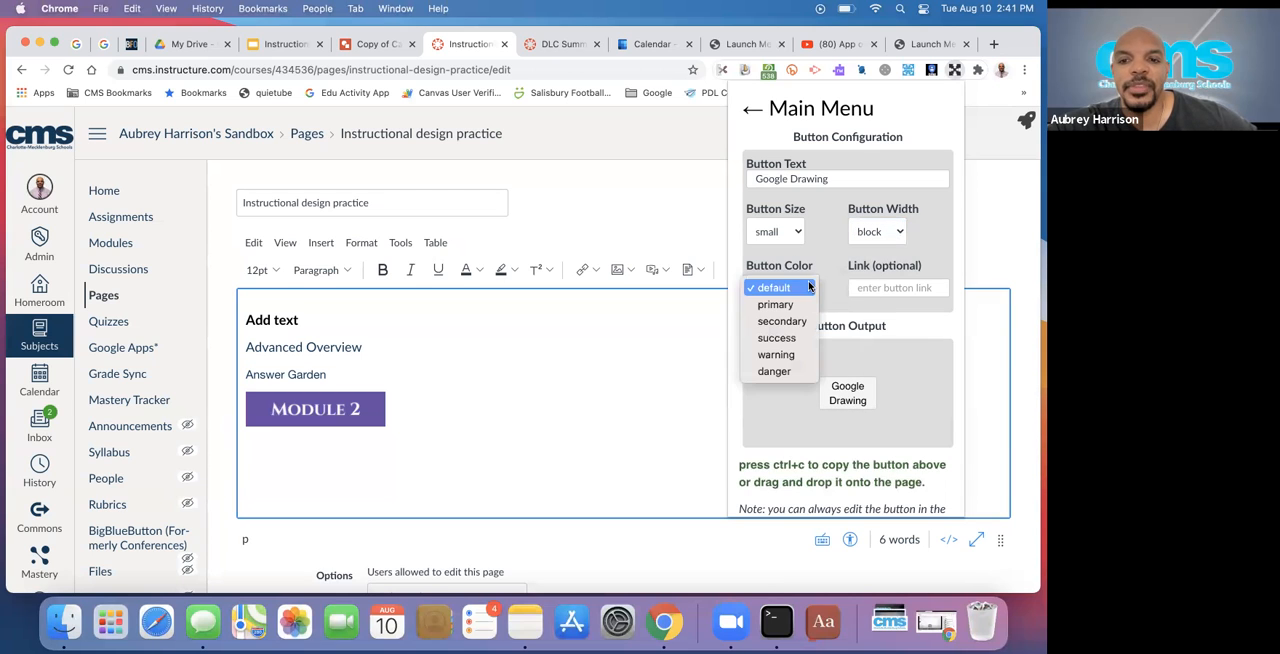
{"action": "left_click", "coordinate": [799, 354]}
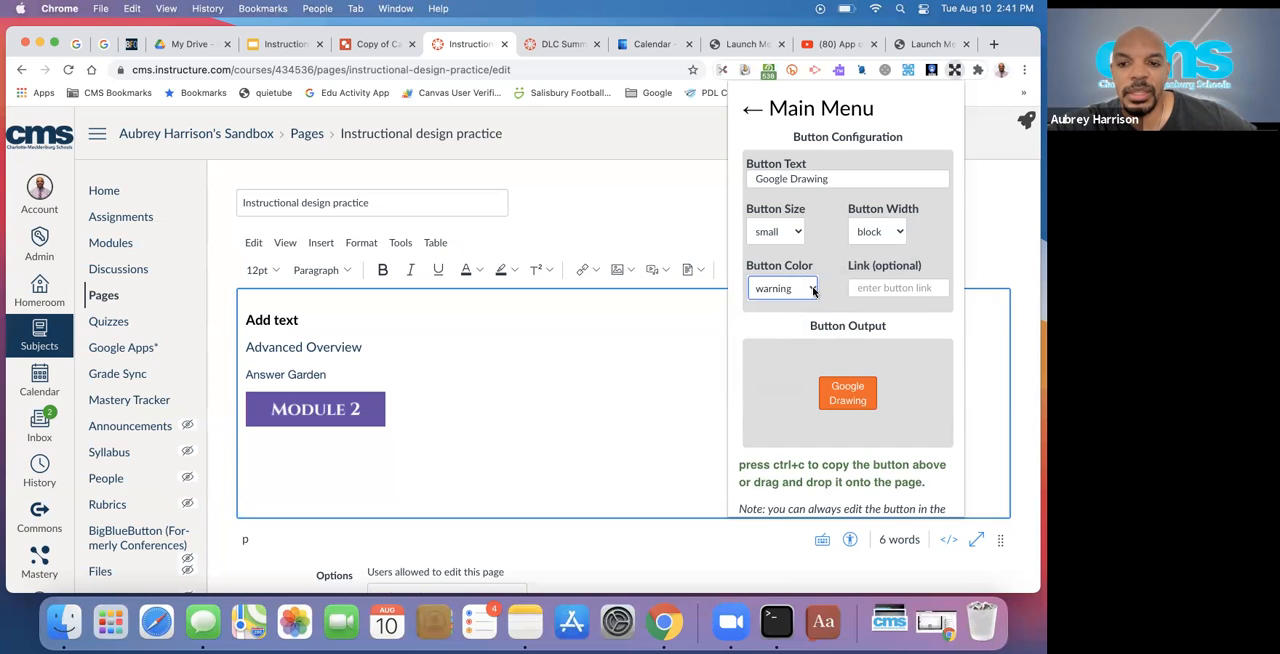
{"action": "left_click", "coordinate": [813, 288]}
{"action": "left_click", "coordinate": [808, 271]}
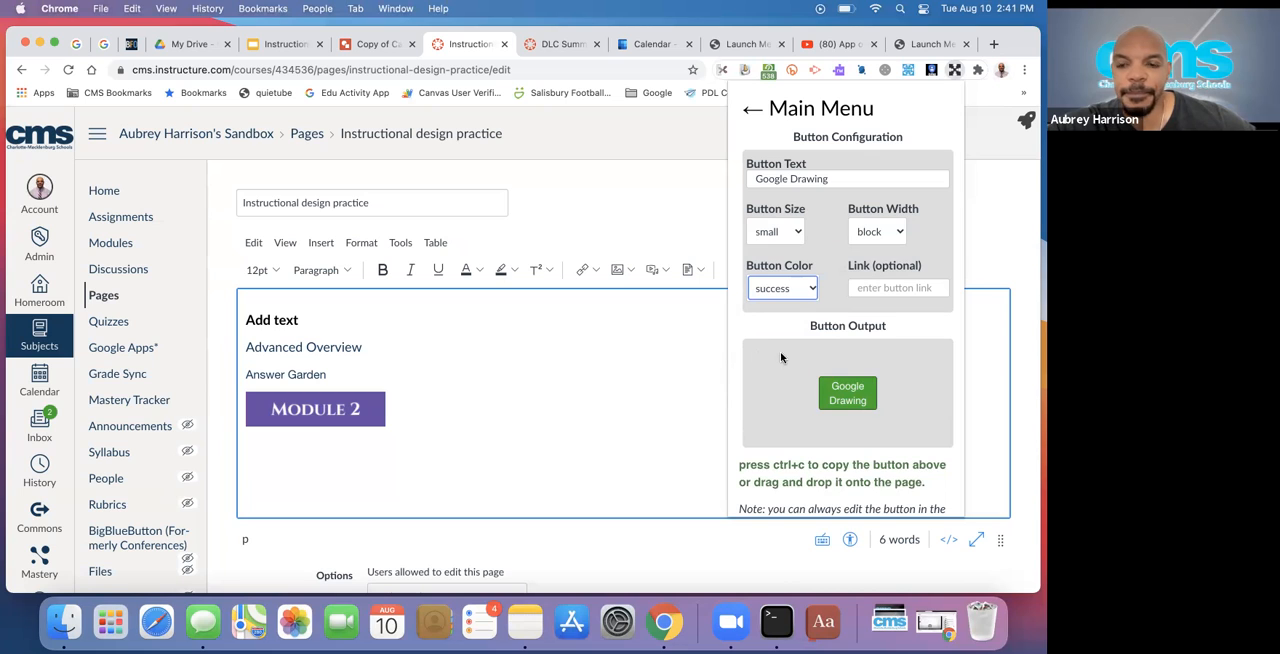
{"action": "left_click", "coordinate": [872, 288]}
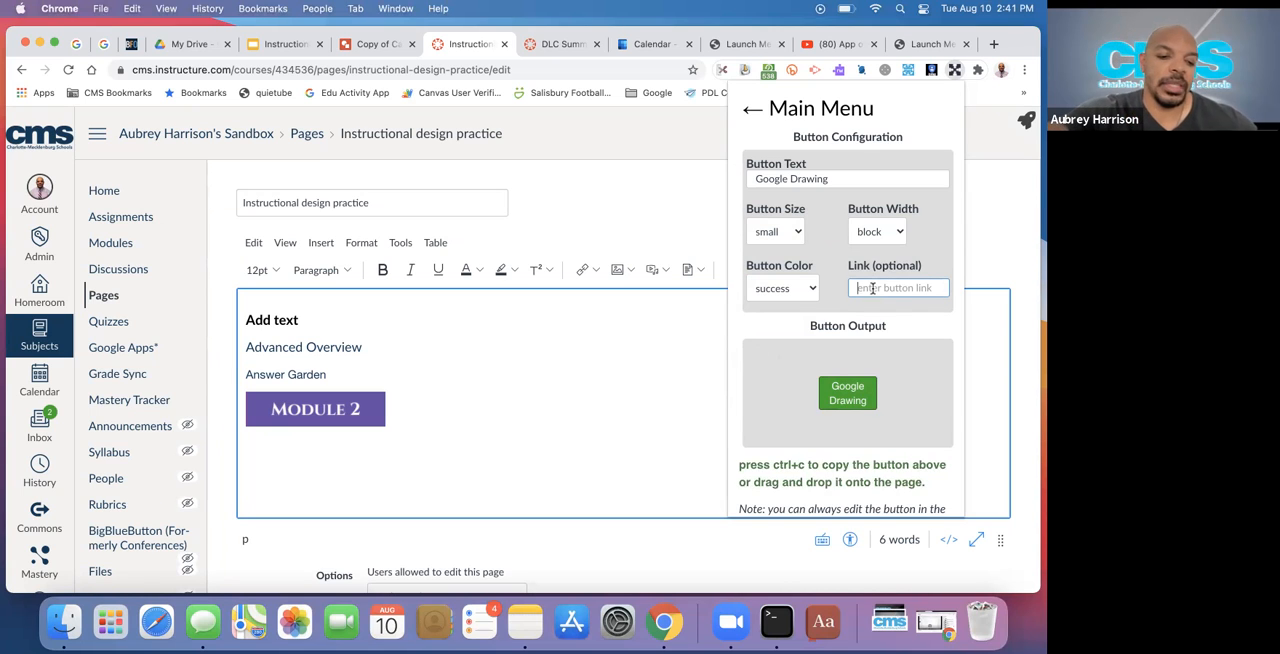
{"action": "key", "text": "super+v"}
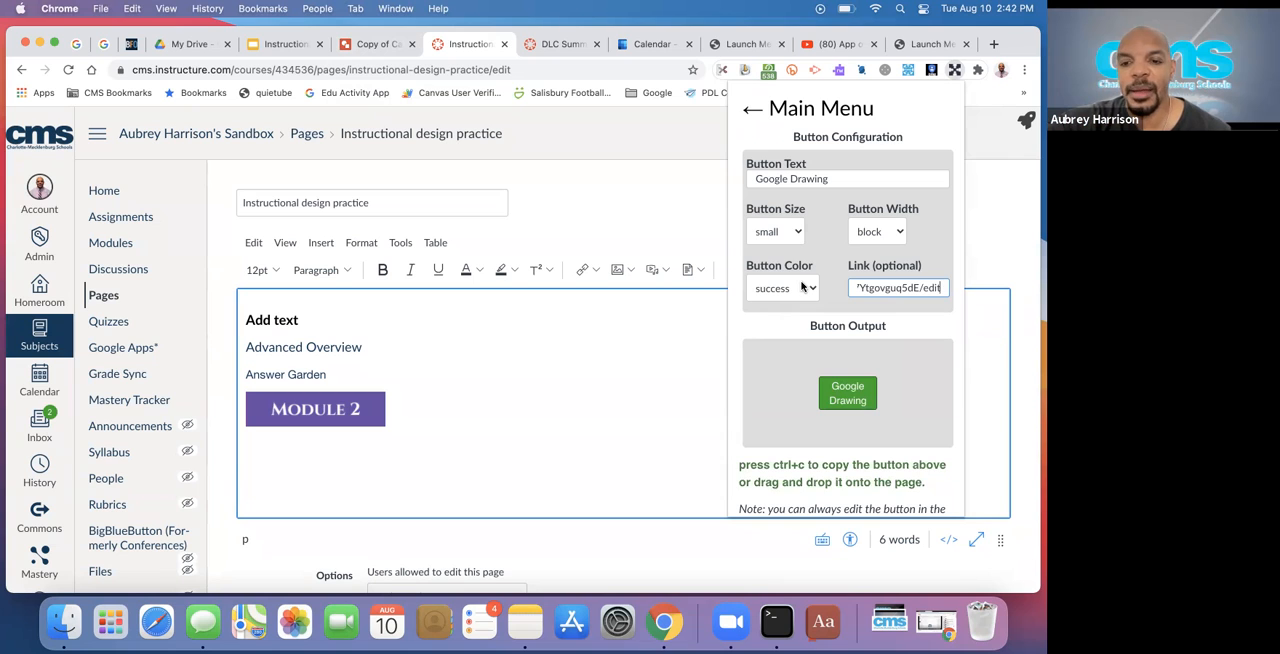
Place the finished Google Drawing button below the Module 2 button on the page and save the page
{"action": "scroll", "coordinate": [779, 407], "scroll_direction": "down", "scroll_amount": 1}
{"action": "scroll", "coordinate": [779, 407], "scroll_direction": "down", "scroll_amount": 2}
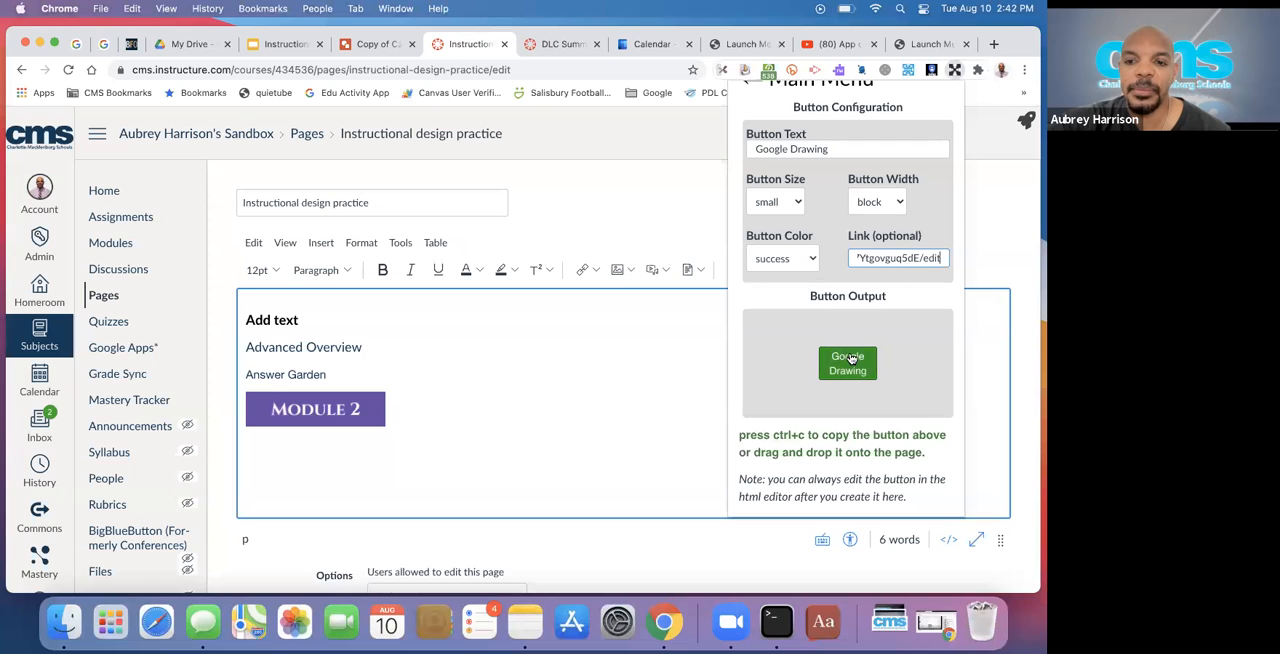
{"action": "mouse_move", "coordinate": [841, 376]}
{"action": "left_mouse_down"}
{"action": "mouse_move", "coordinate": [528, 453]}
{"action": "mouse_move", "coordinate": [391, 453]}
{"action": "left_mouse_up"}
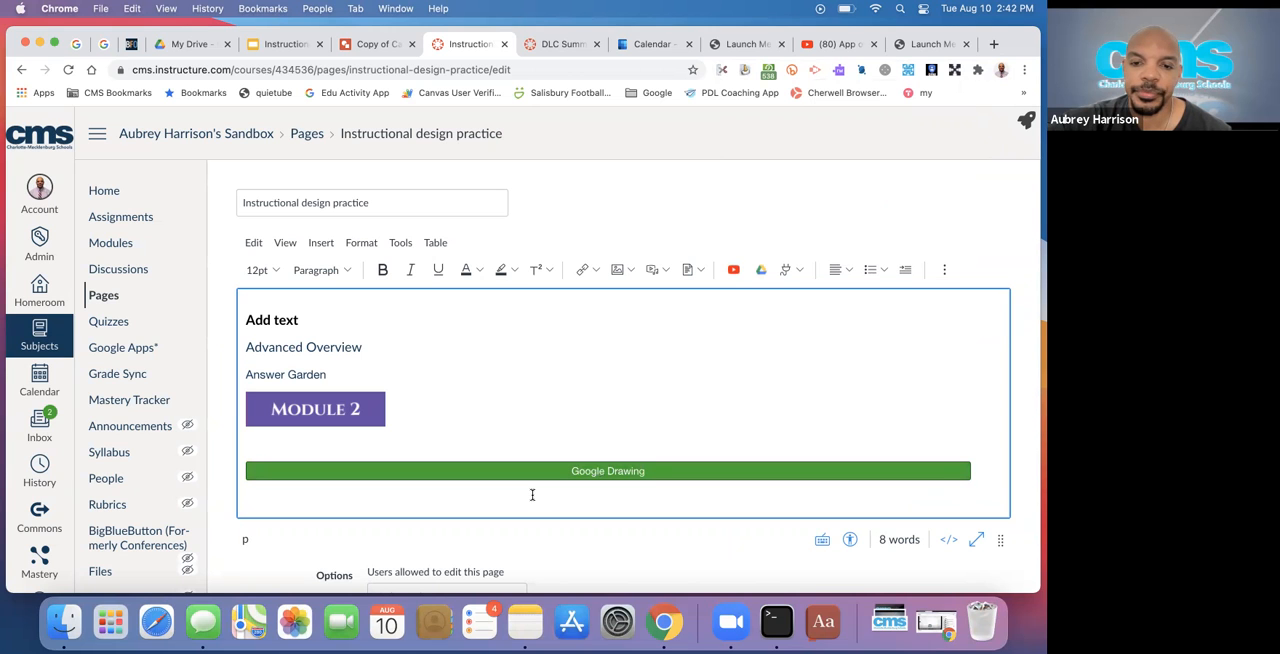
{"action": "scroll", "coordinate": [700, 360], "scroll_direction": "down", "scroll_amount": 2}
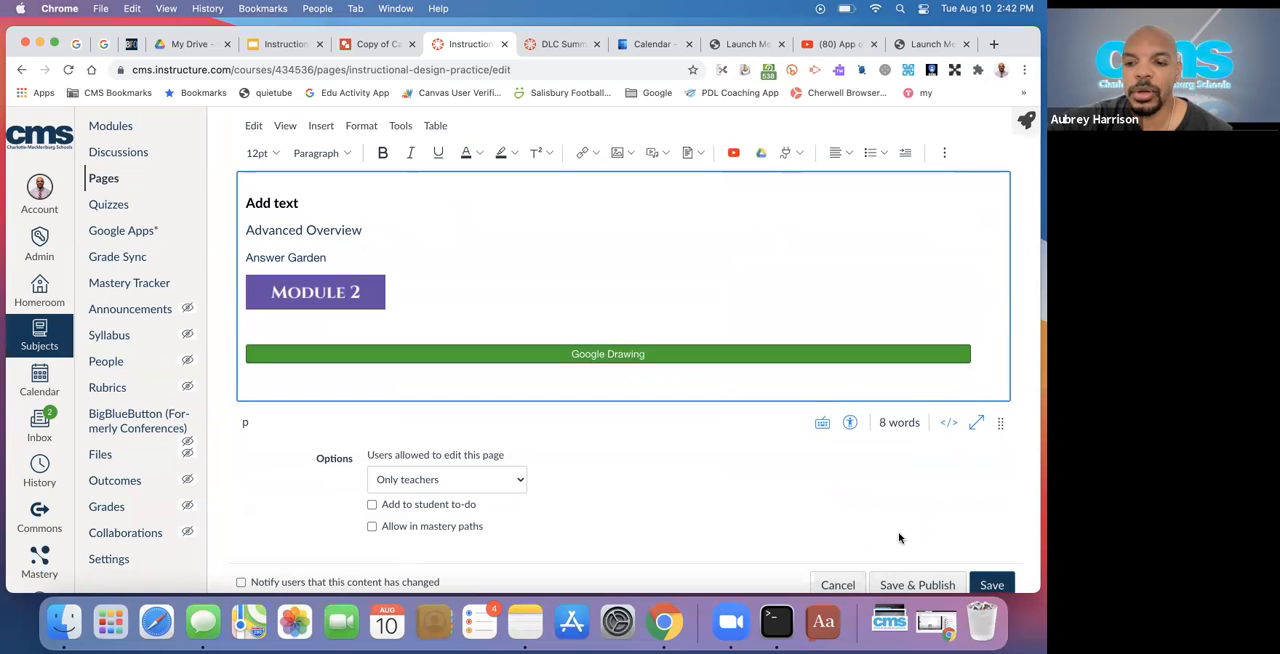
{"action": "left_click", "coordinate": [988, 577]}
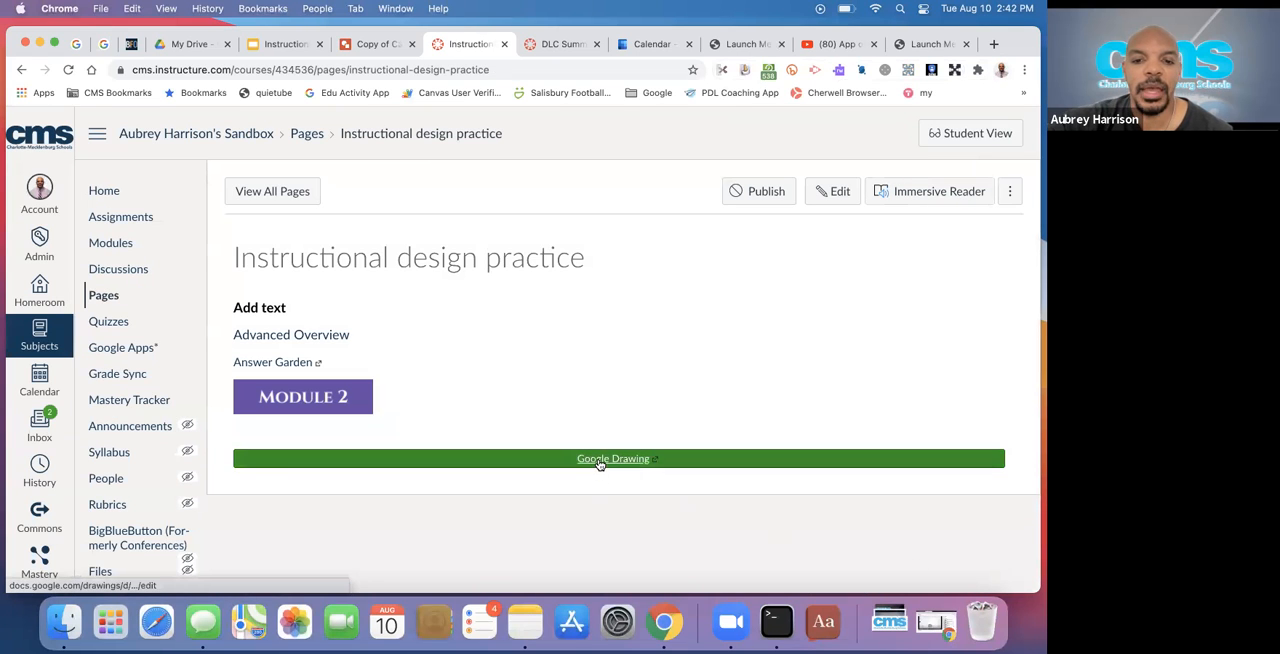
Test the Google Drawing button's link on the saved page and return to the Instructional design practice page
{"action": "left_click", "coordinate": [598, 461]}
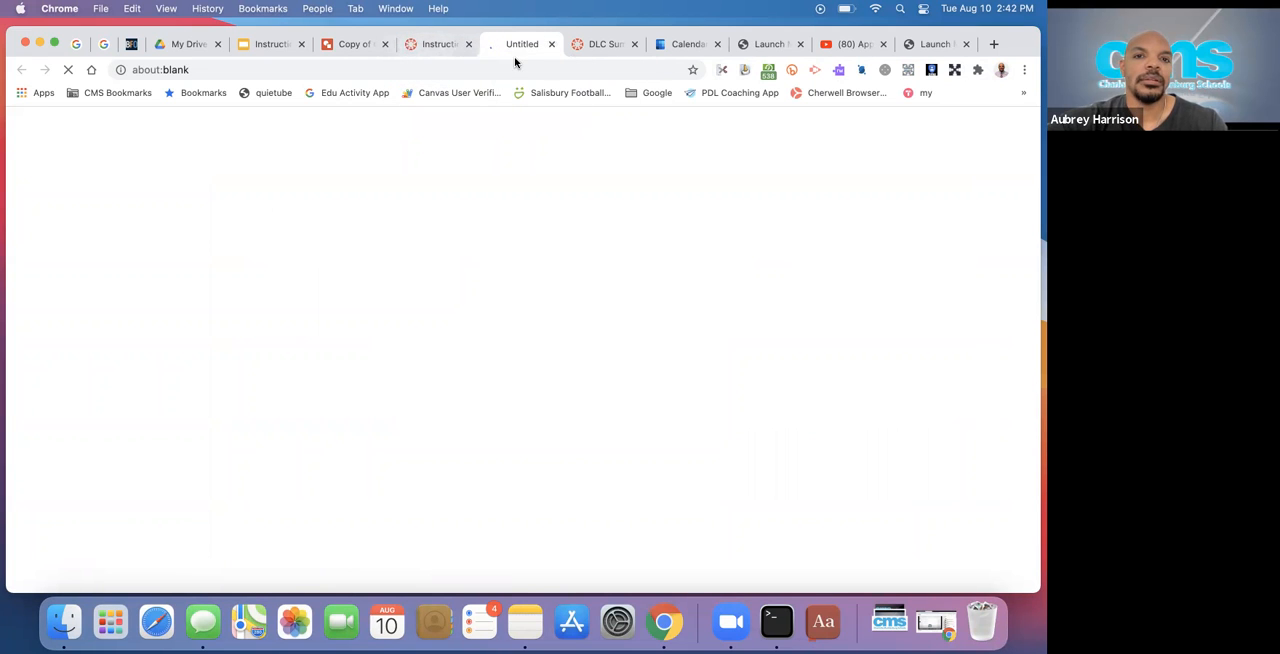
{"action": "left_click", "coordinate": [428, 45]}
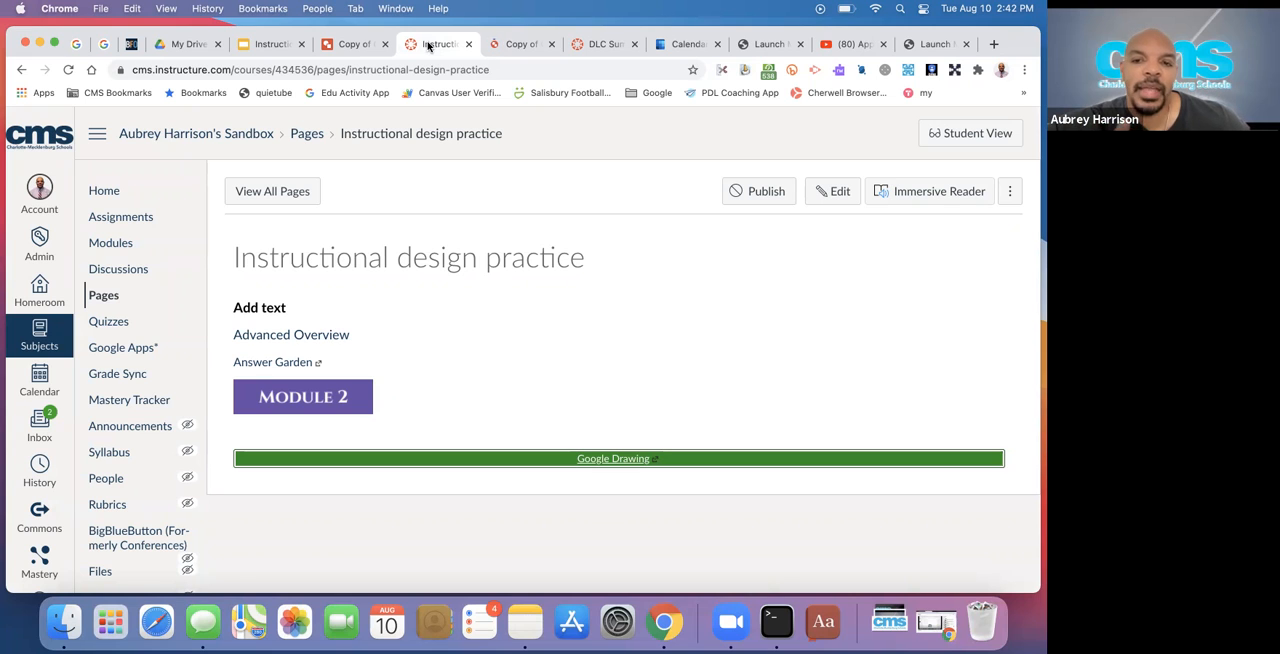
Open the Instructional design practice page for editing and copy the URL of the Instructional Design with Canvas presentation from Google Slides
{"action": "left_click", "coordinate": [836, 199]}
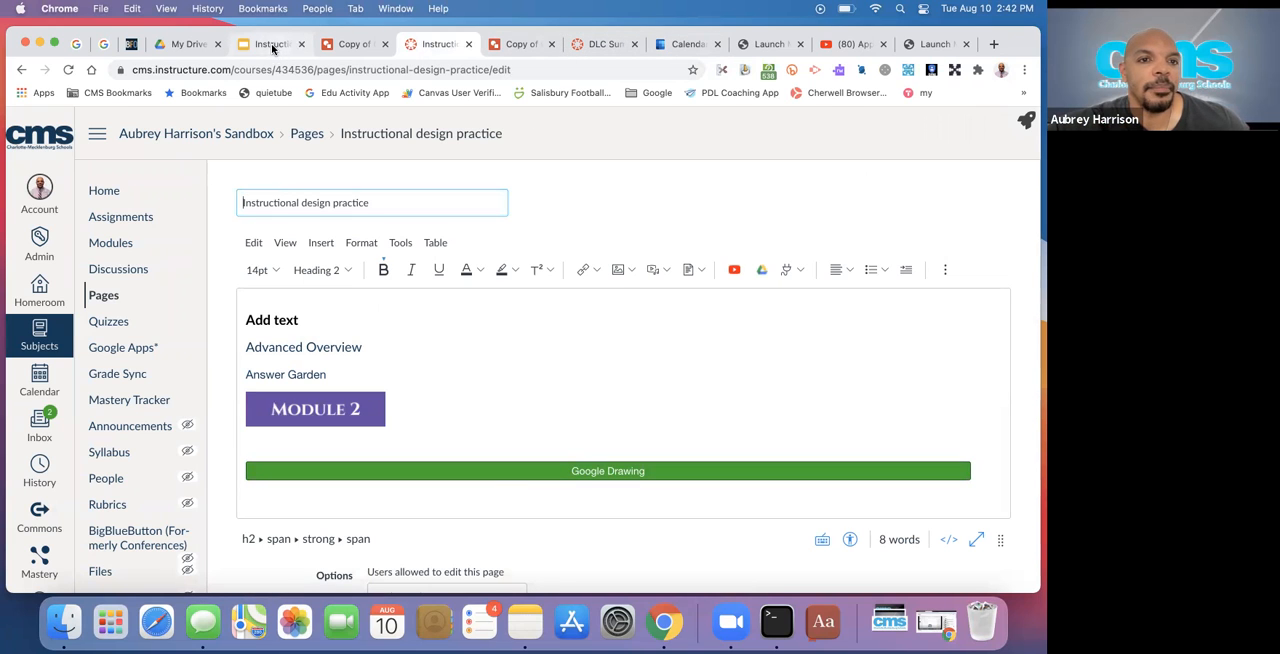
{"action": "left_click", "coordinate": [272, 45]}
{"action": "left_click", "coordinate": [262, 70]}
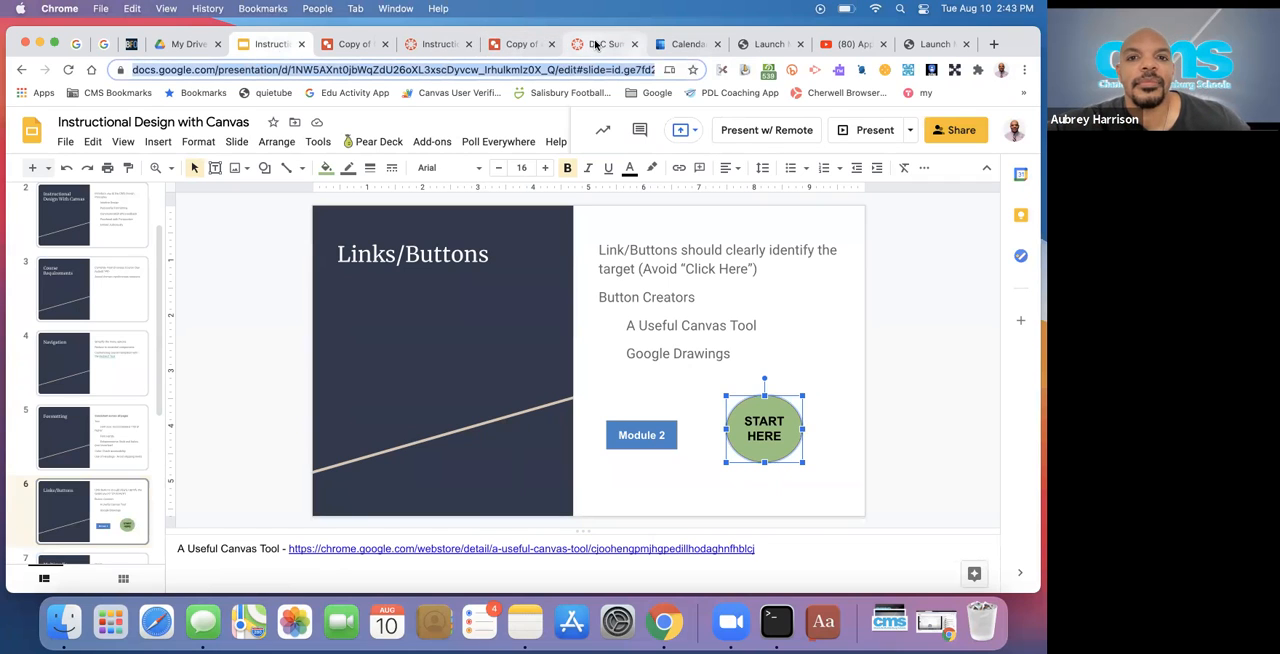
{"action": "left_click", "coordinate": [436, 44]}
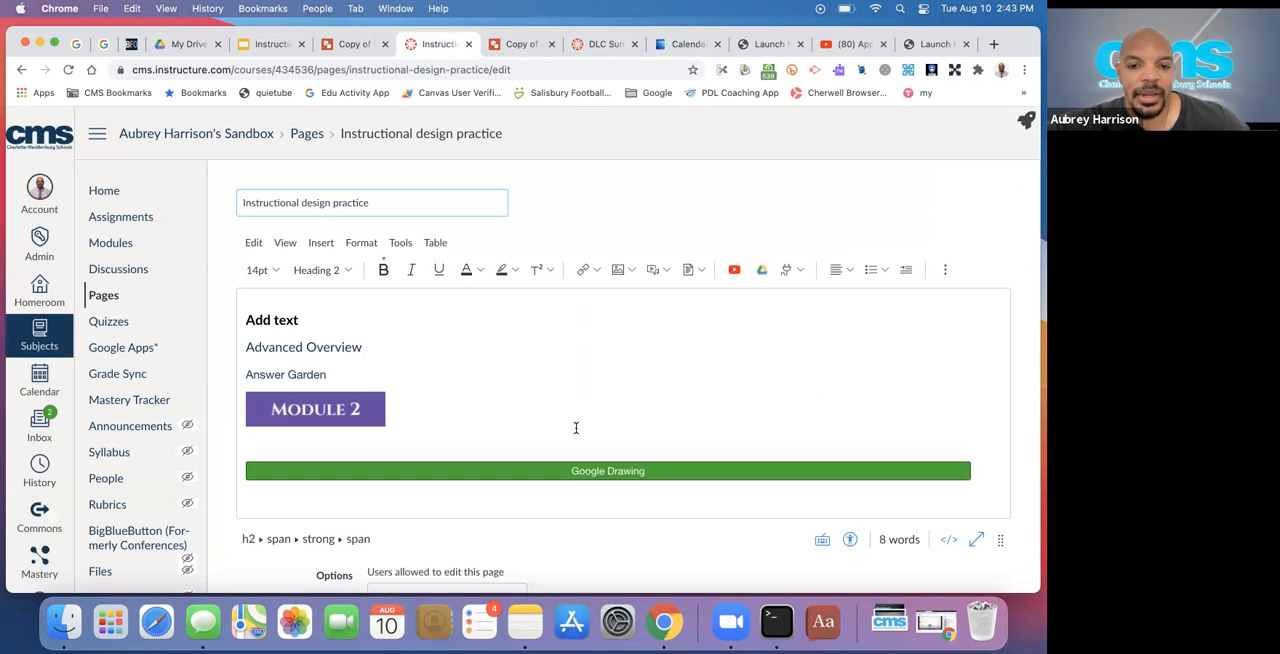
Replace the Google Drawing button's link with the copied presentation URL and save the page
{"action": "left_click", "coordinate": [584, 471]}
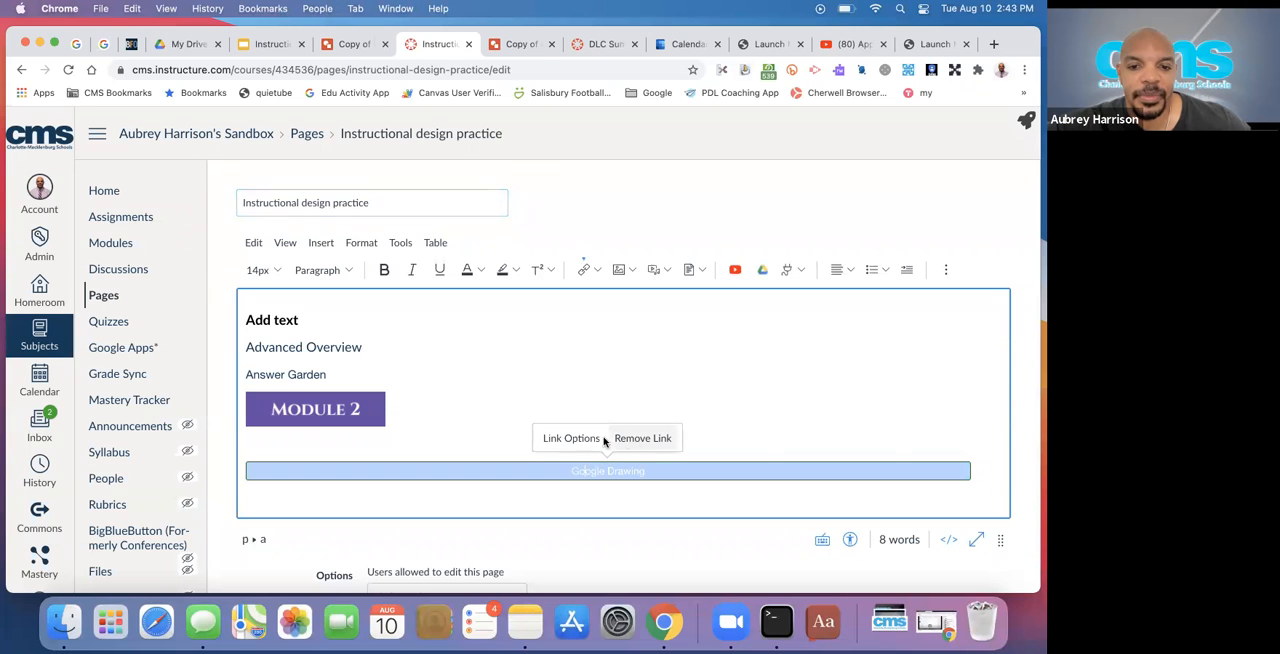
{"action": "left_click", "coordinate": [572, 438]}
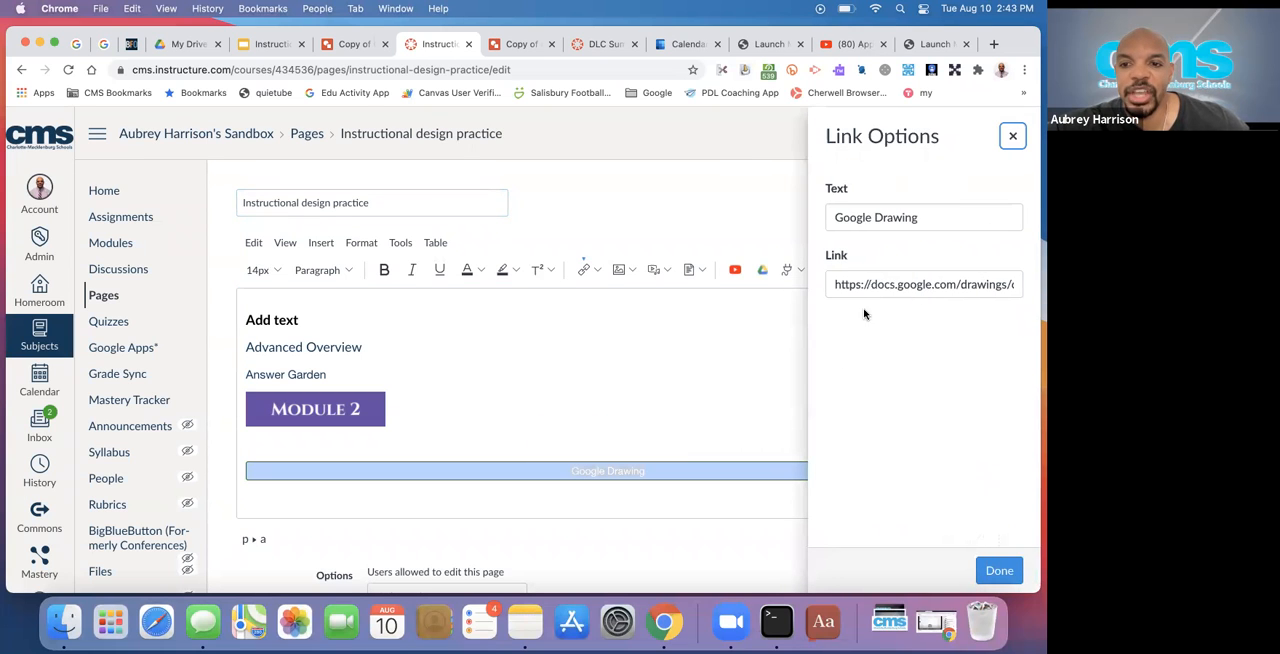
{"action": "triple_click", "coordinate": [866, 286]}
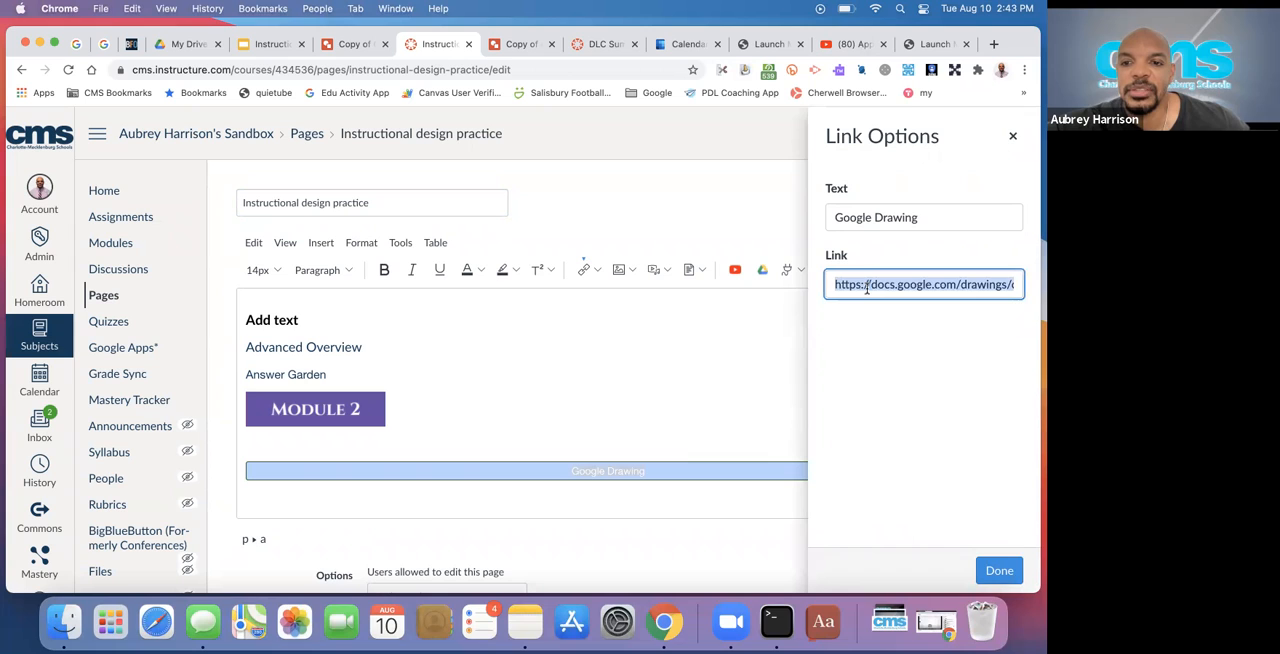
{"action": "key", "text": "super+v"}
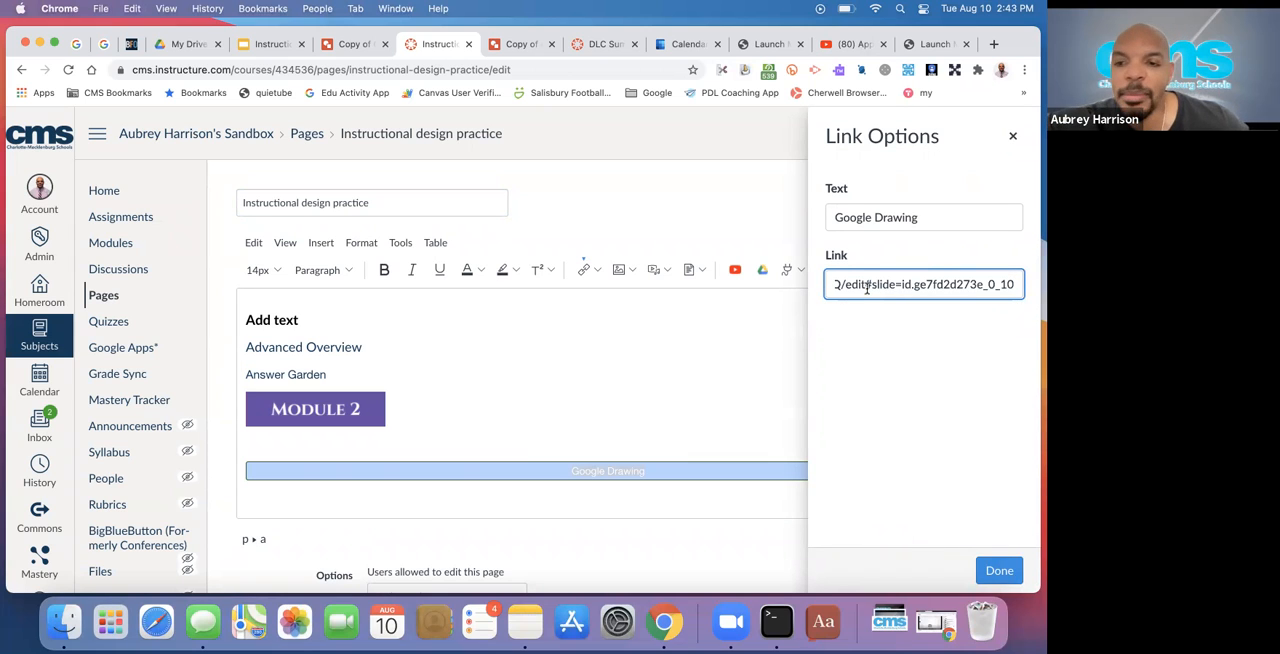
{"action": "left_click", "coordinate": [1002, 571]}
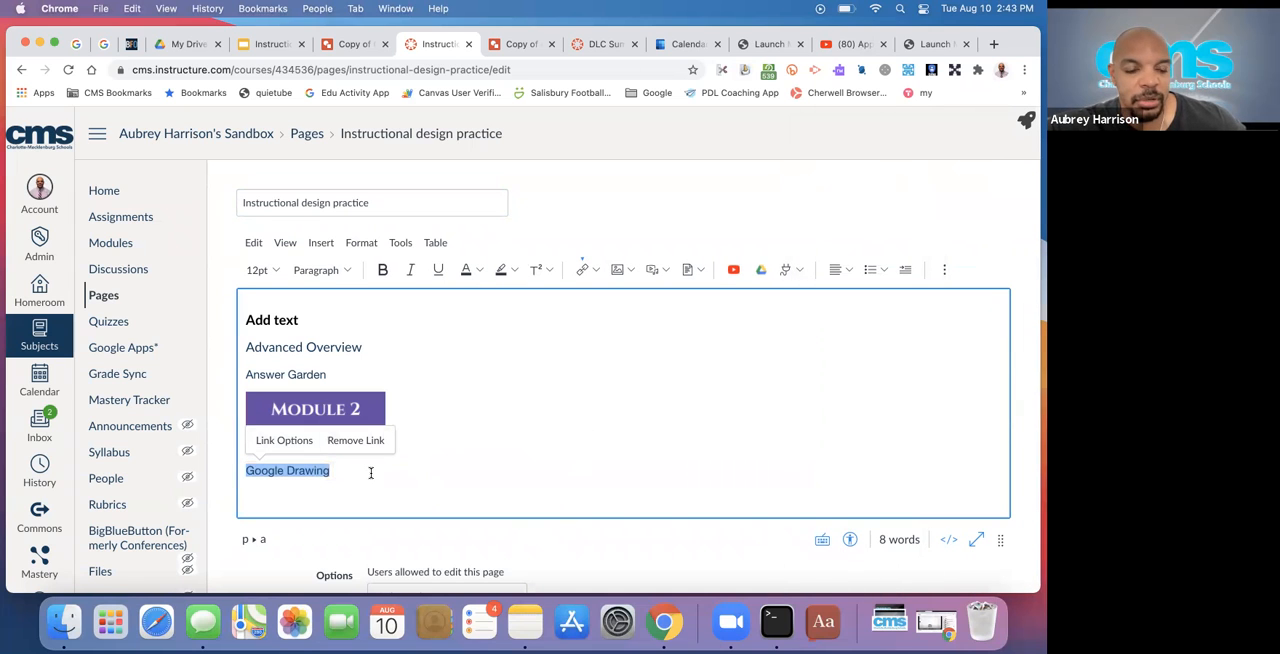
{"action": "scroll", "coordinate": [660, 523], "scroll_direction": "down", "scroll_amount": 3}
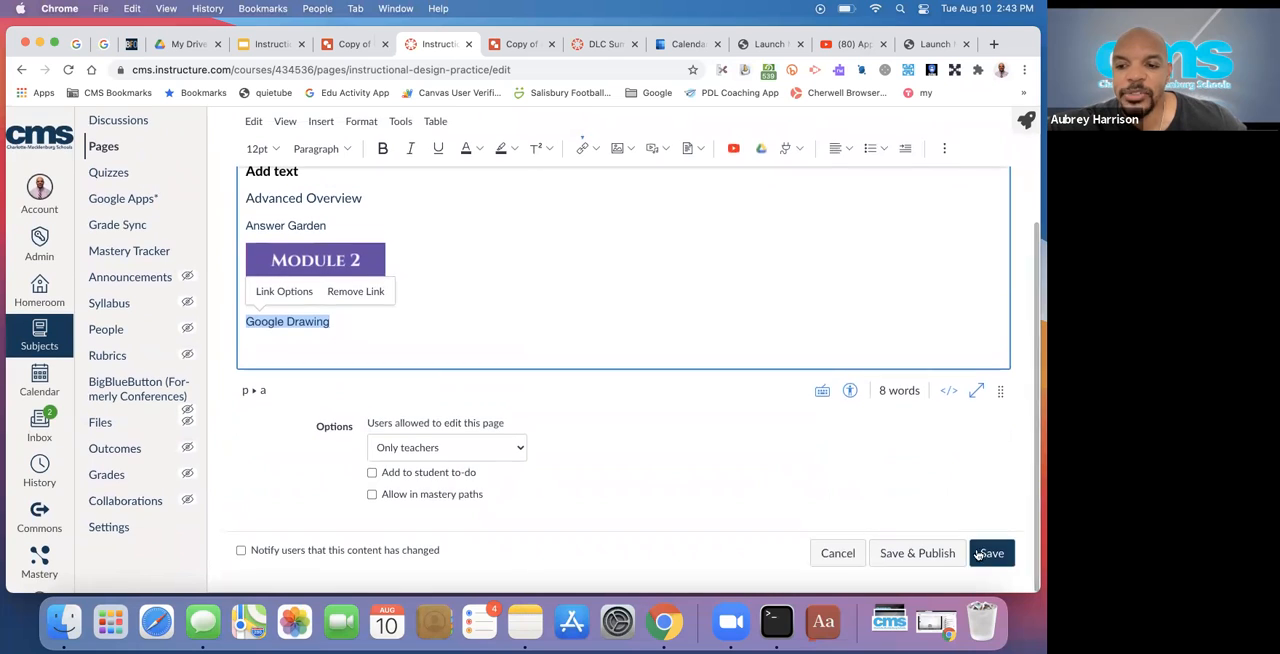
{"action": "left_click", "coordinate": [991, 555]}
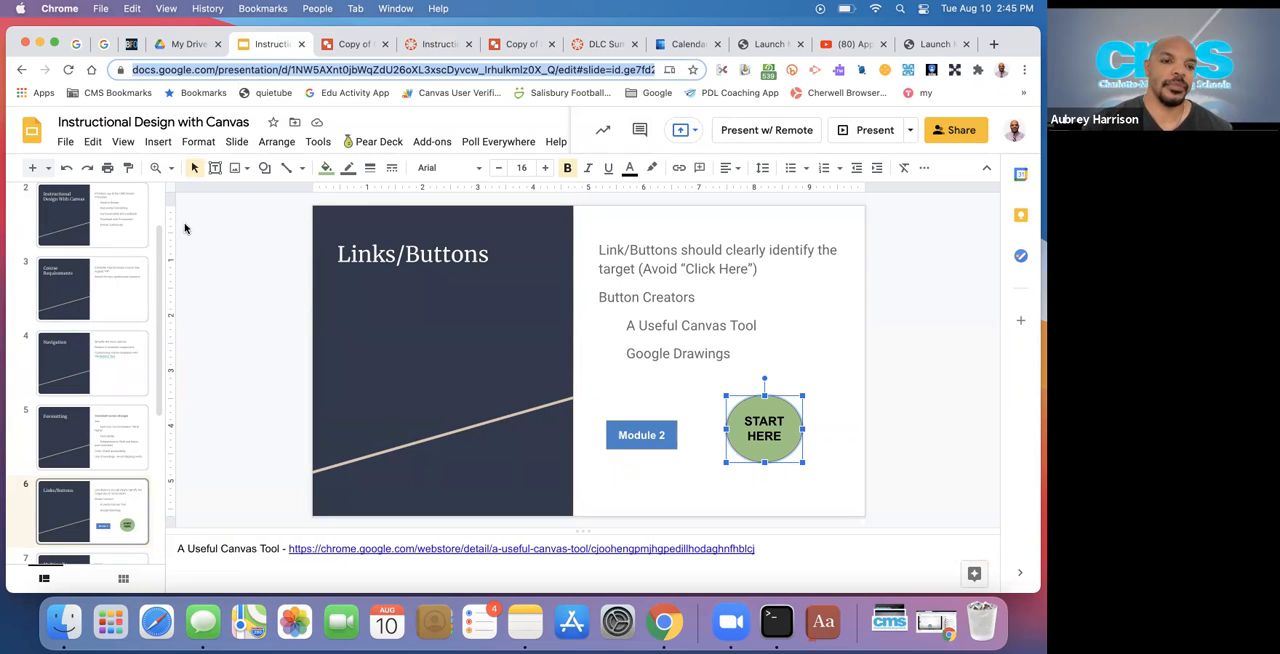
Display the Multimedia slide of the Instructional Design with Canvas presentation
{"action": "scroll", "coordinate": [85, 375], "scroll_direction": "down", "scroll_amount": 2}
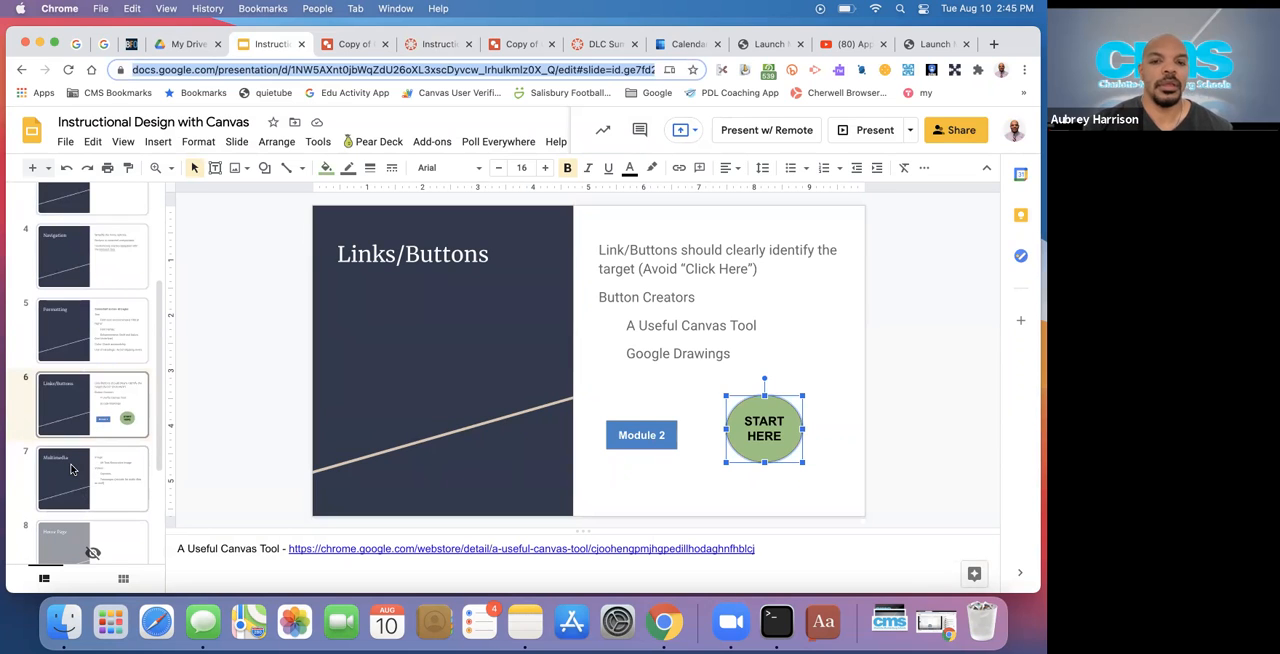
{"action": "left_click", "coordinate": [71, 469]}
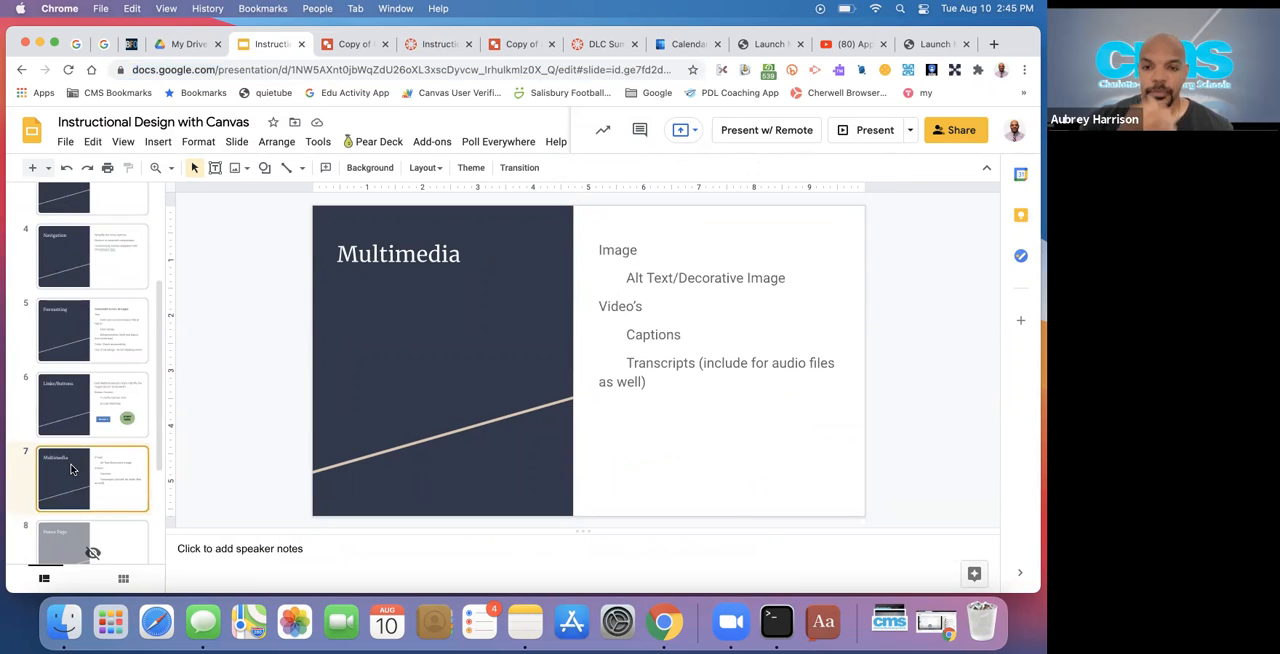
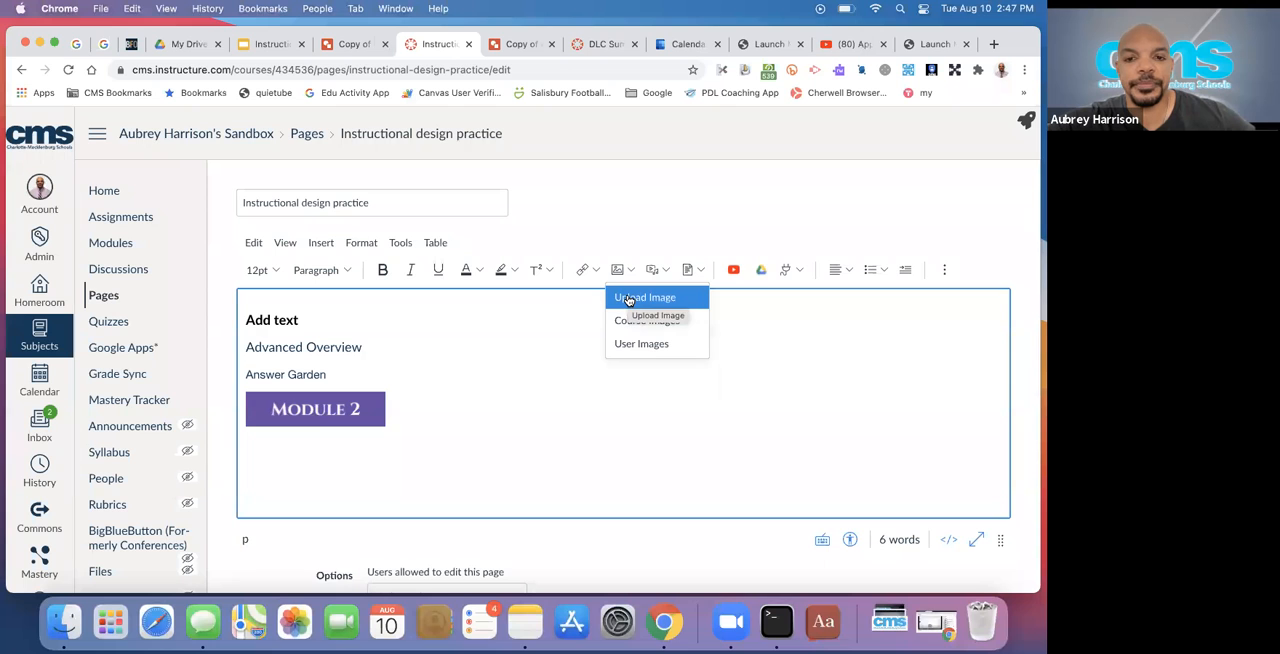
Start adding an image to the page from Unsplash and search its library for "school"
{"action": "left_click", "coordinate": [629, 301]}
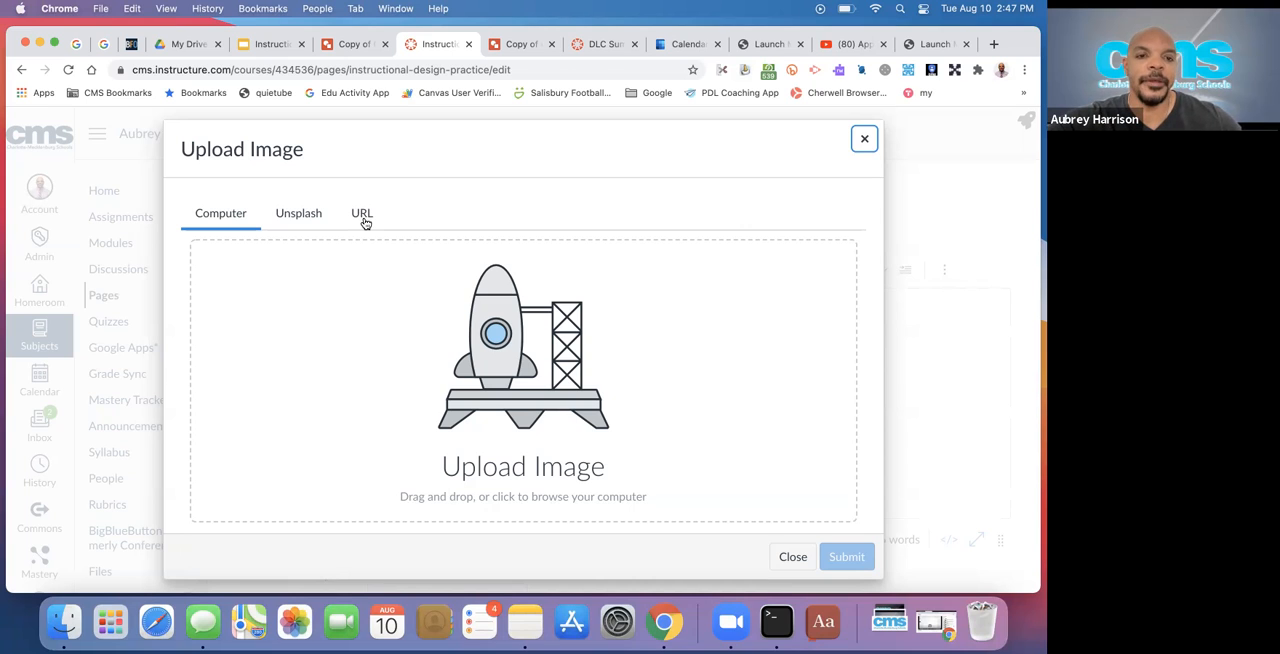
{"action": "left_click", "coordinate": [303, 220]}
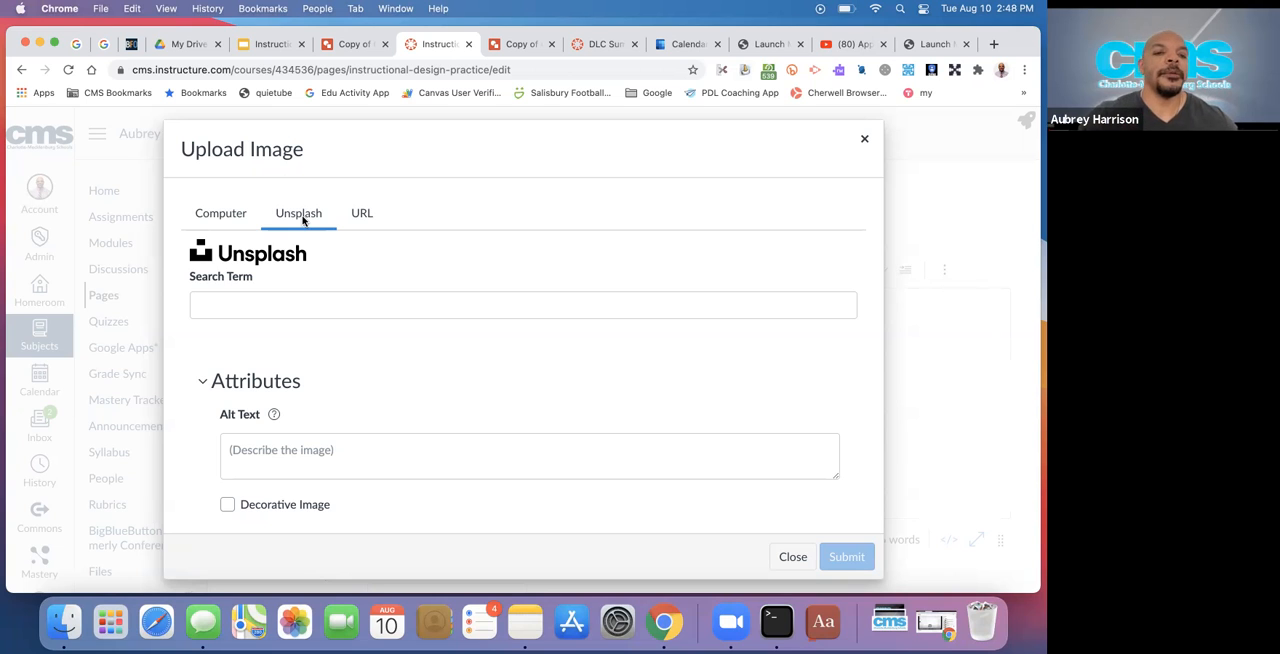
{"action": "left_click", "coordinate": [278, 301]}
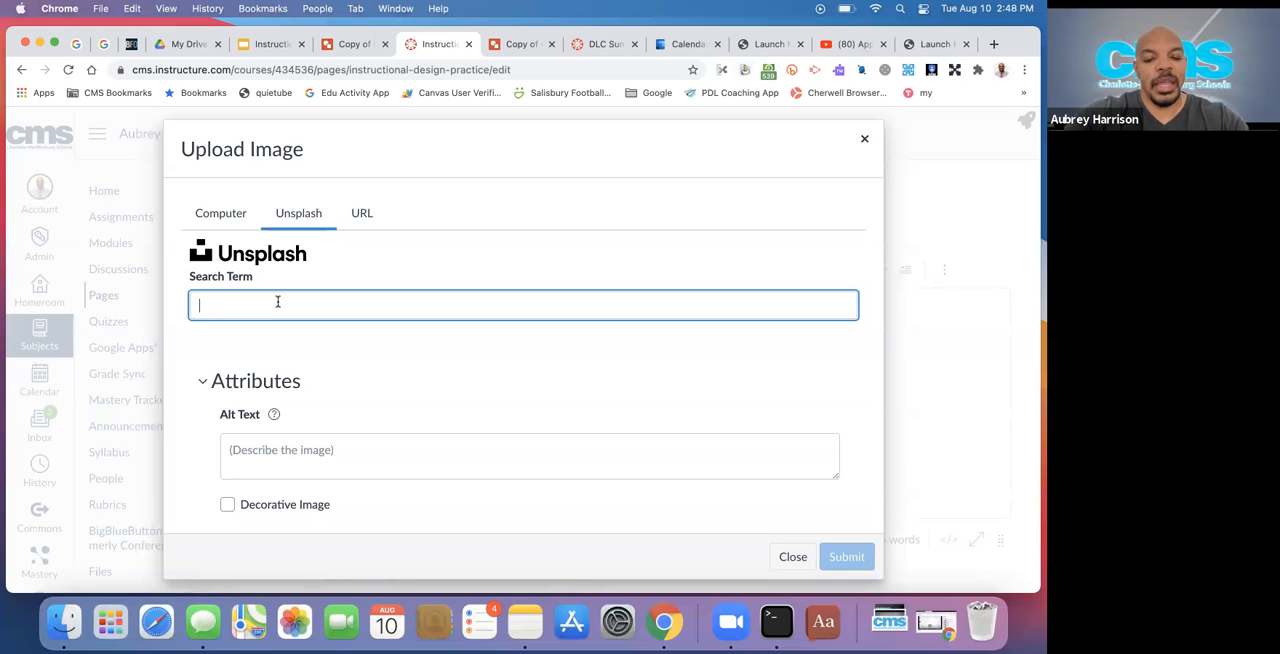
{"action": "type", "text": "school"}
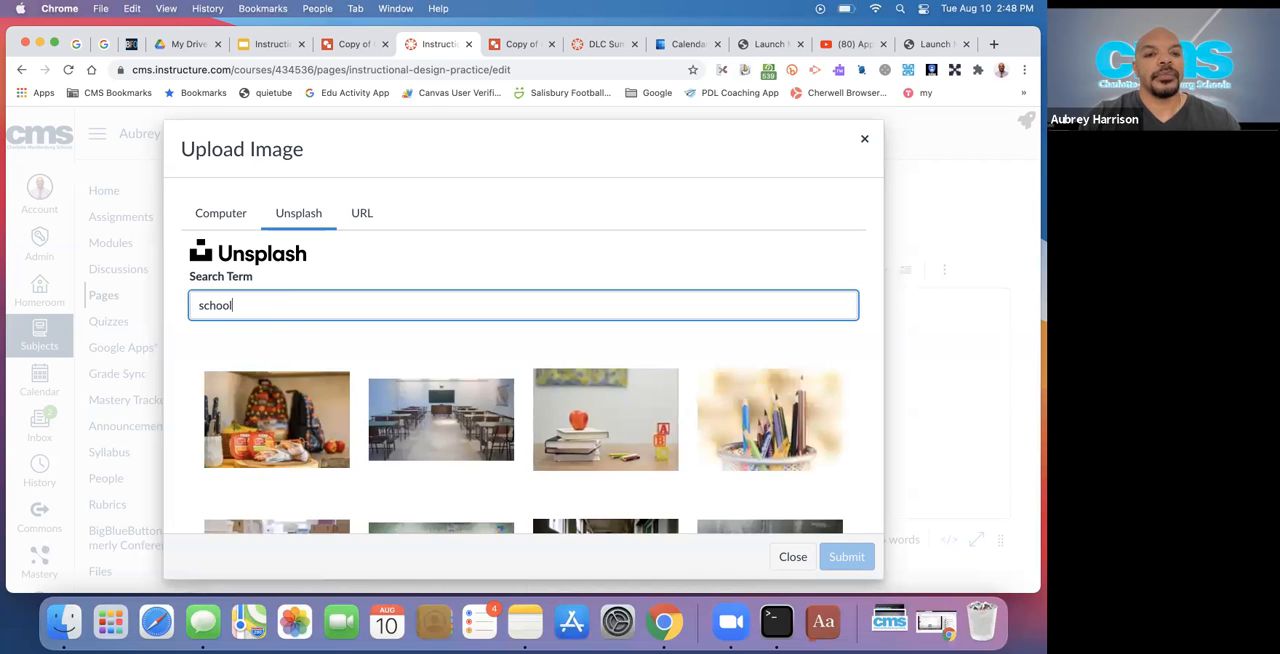
Insert the "Love to Learn" pencil sign photo from the Unsplash results into the page
{"action": "scroll", "coordinate": [377, 390], "scroll_direction": "down", "scroll_amount": 3}
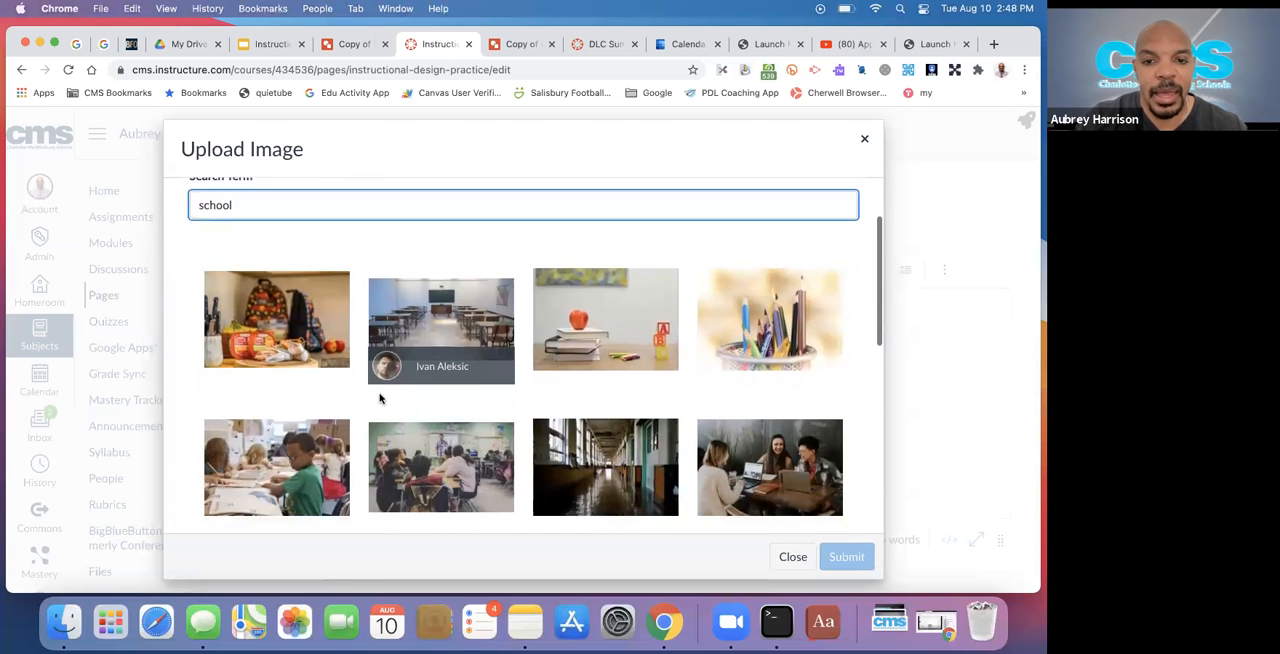
{"action": "scroll", "coordinate": [379, 398], "scroll_direction": "down", "scroll_amount": 2}
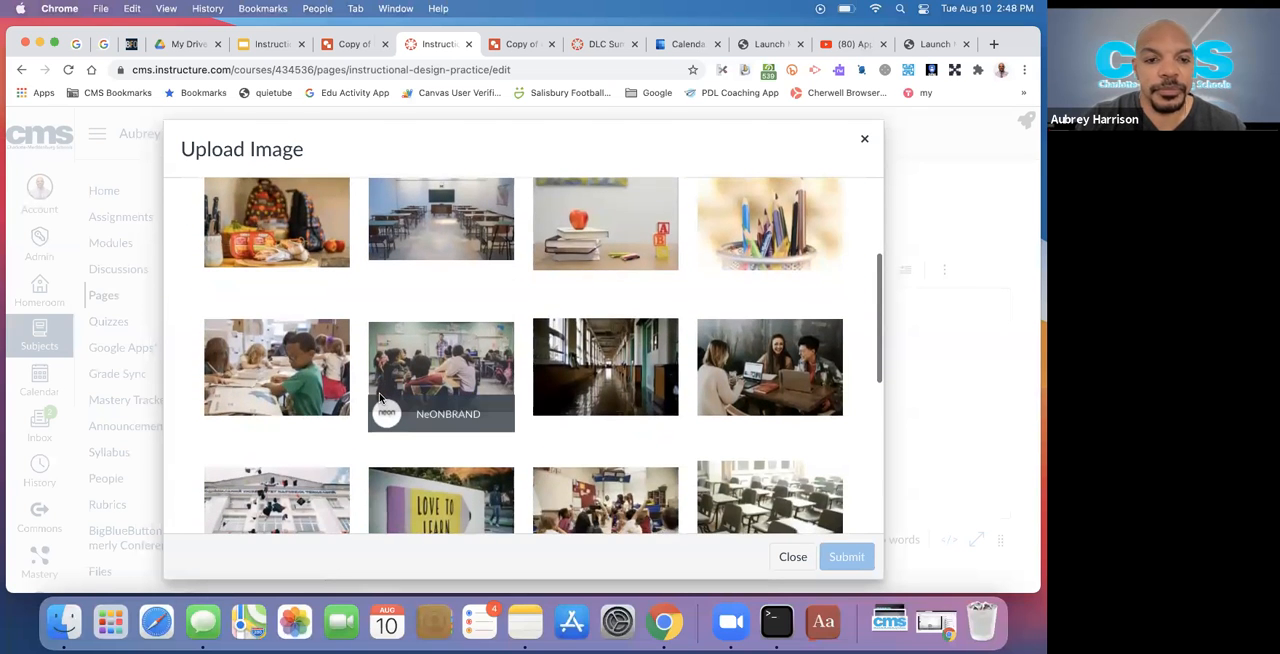
{"action": "scroll", "coordinate": [379, 398], "scroll_direction": "down", "scroll_amount": 3}
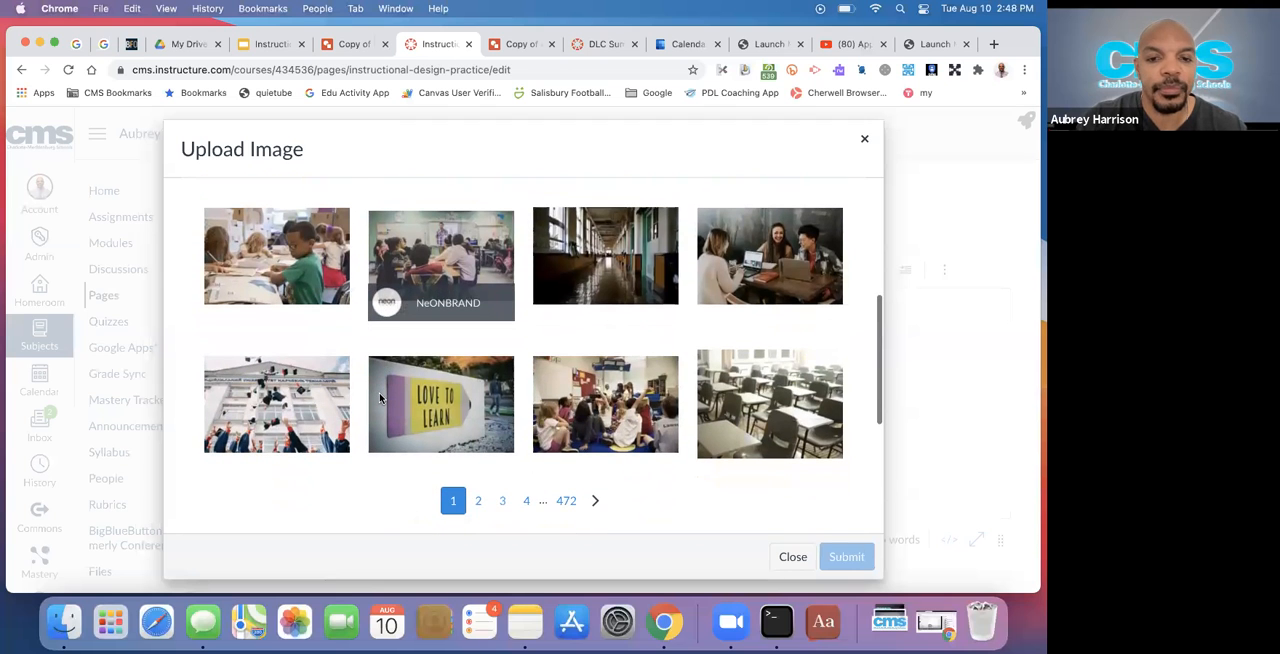
{"action": "scroll", "coordinate": [380, 399], "scroll_direction": "down", "scroll_amount": 2}
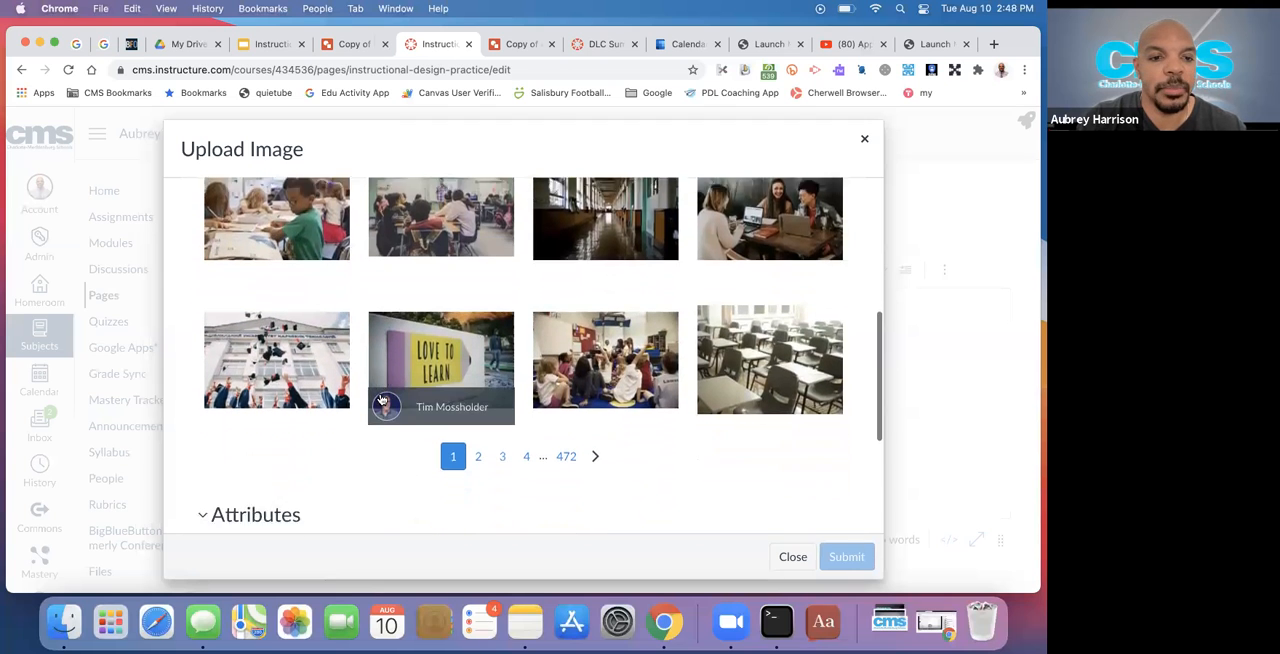
{"action": "scroll", "coordinate": [381, 399], "scroll_direction": "up", "scroll_amount": 1}
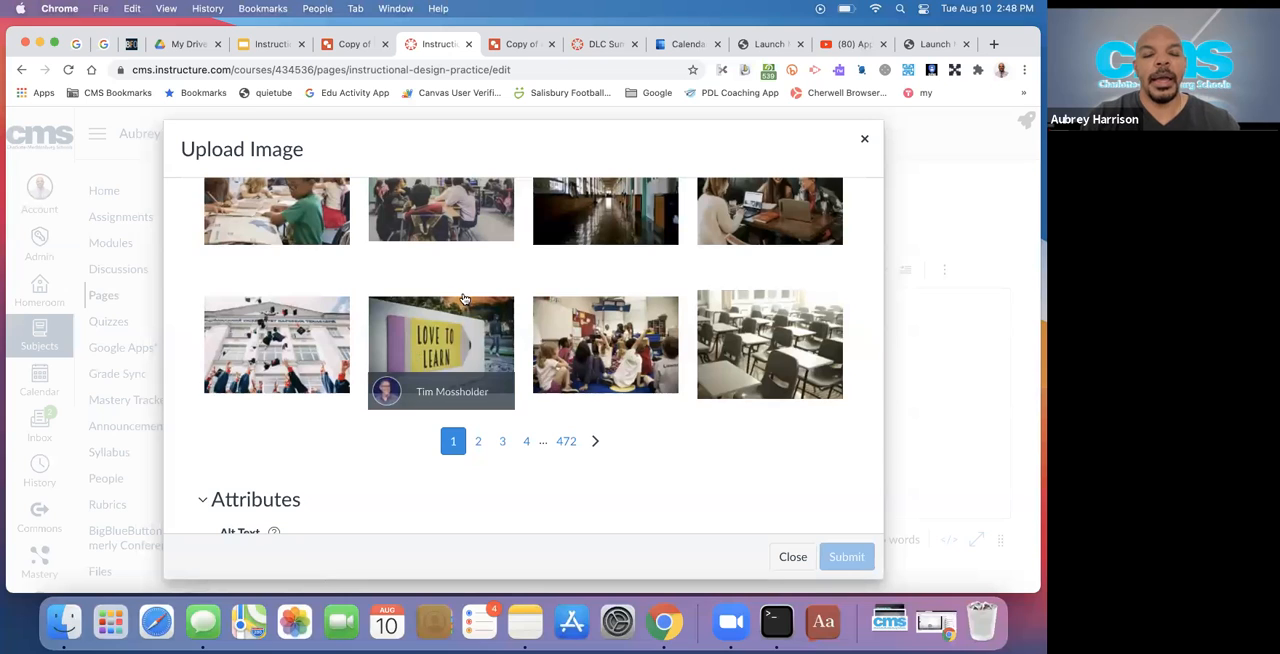
{"action": "left_click", "coordinate": [404, 357]}
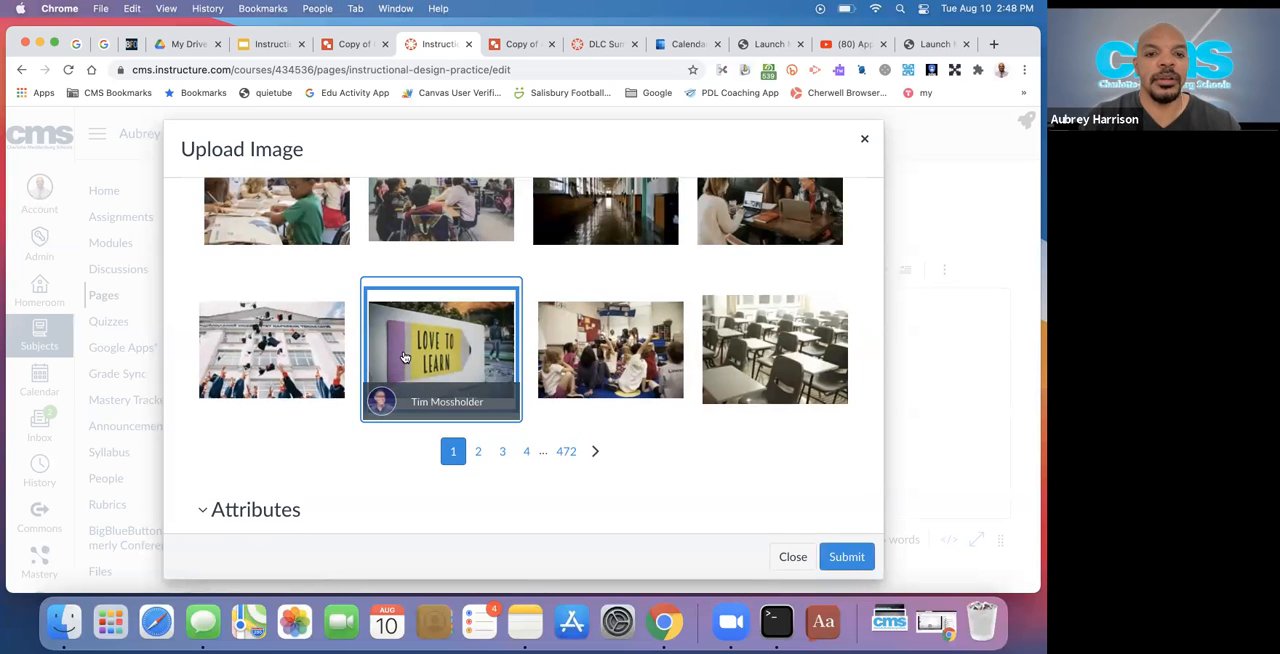
{"action": "left_click", "coordinate": [847, 559]}
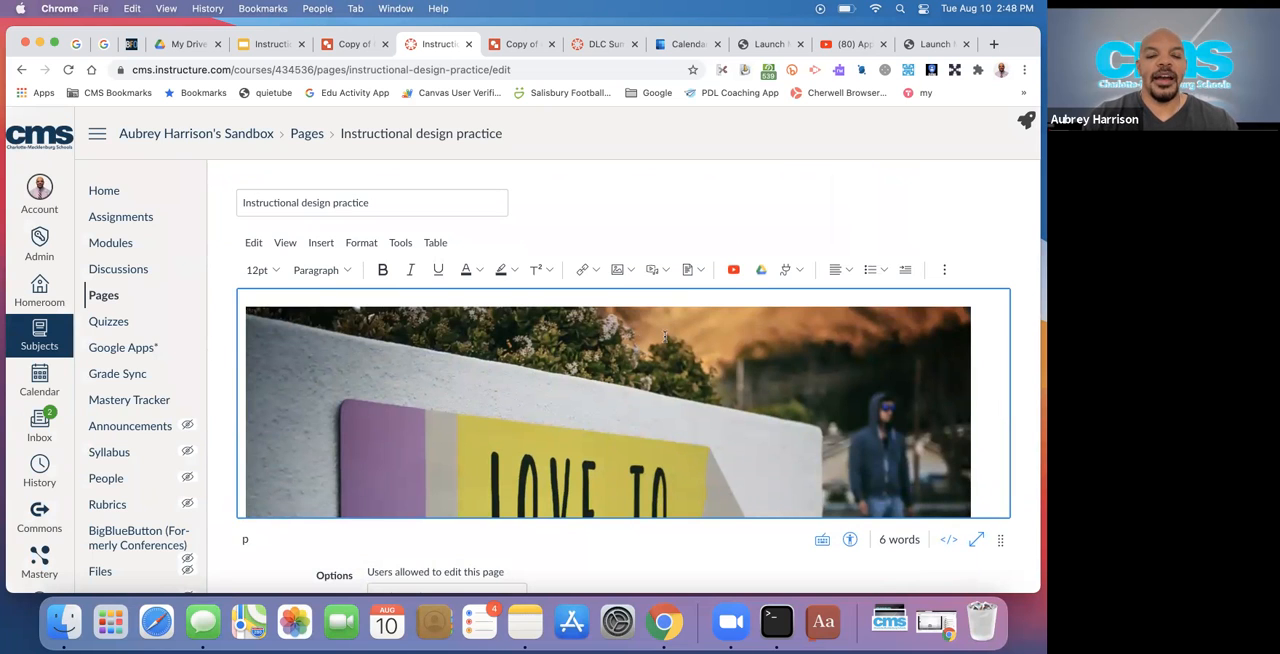
Try marking the inserted photo as a decorative image in its image options, clear that setting again and apply the options
{"action": "left_click", "coordinate": [567, 360]}
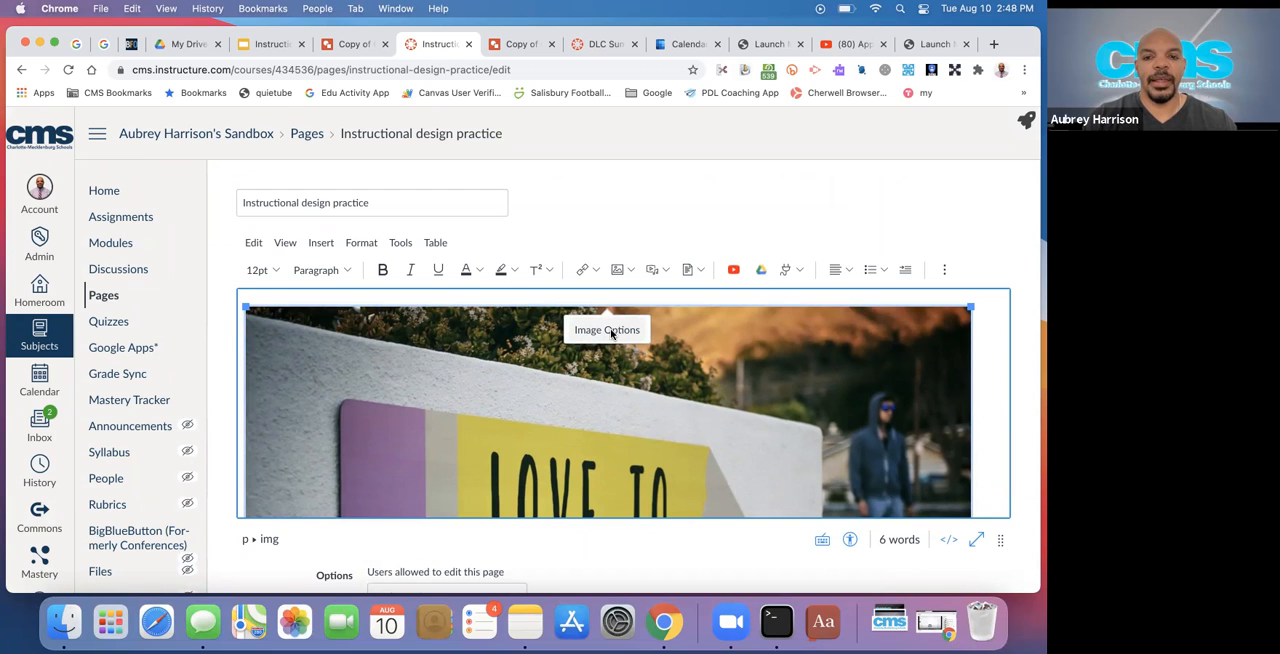
{"action": "left_click", "coordinate": [612, 334]}
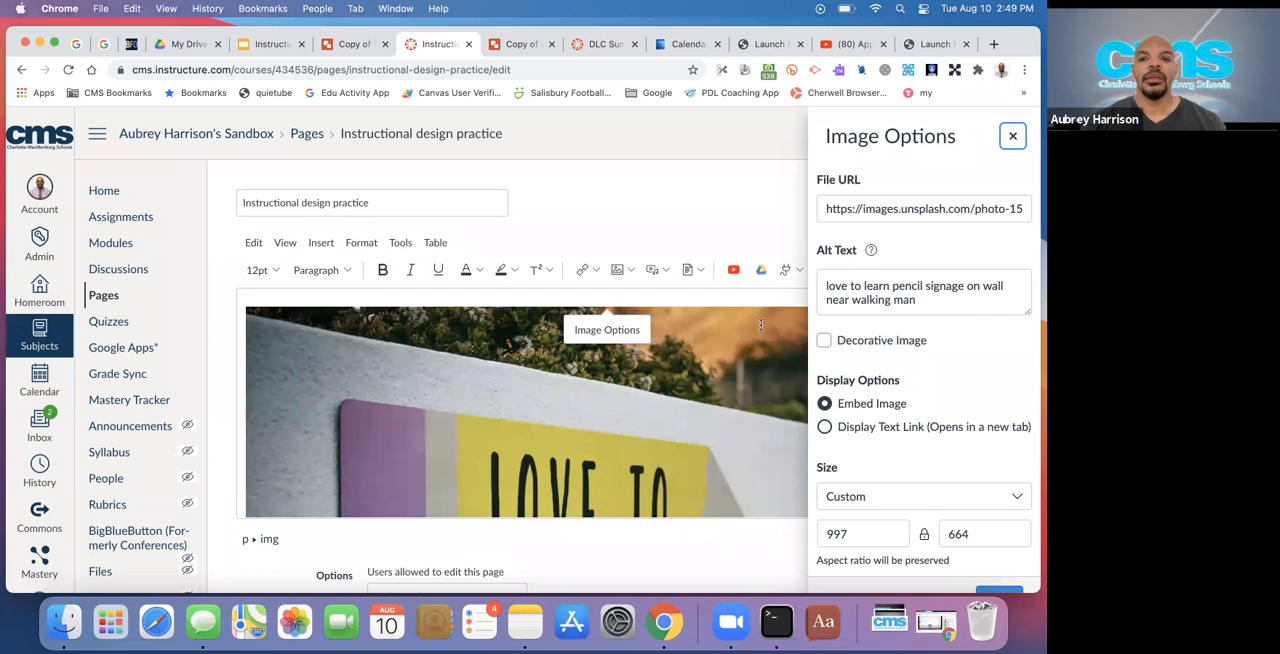
{"action": "left_click", "coordinate": [824, 341]}
{"action": "left_click", "coordinate": [824, 341]}
{"action": "left_click", "coordinate": [824, 341]}
{"action": "left_click", "coordinate": [824, 341]}
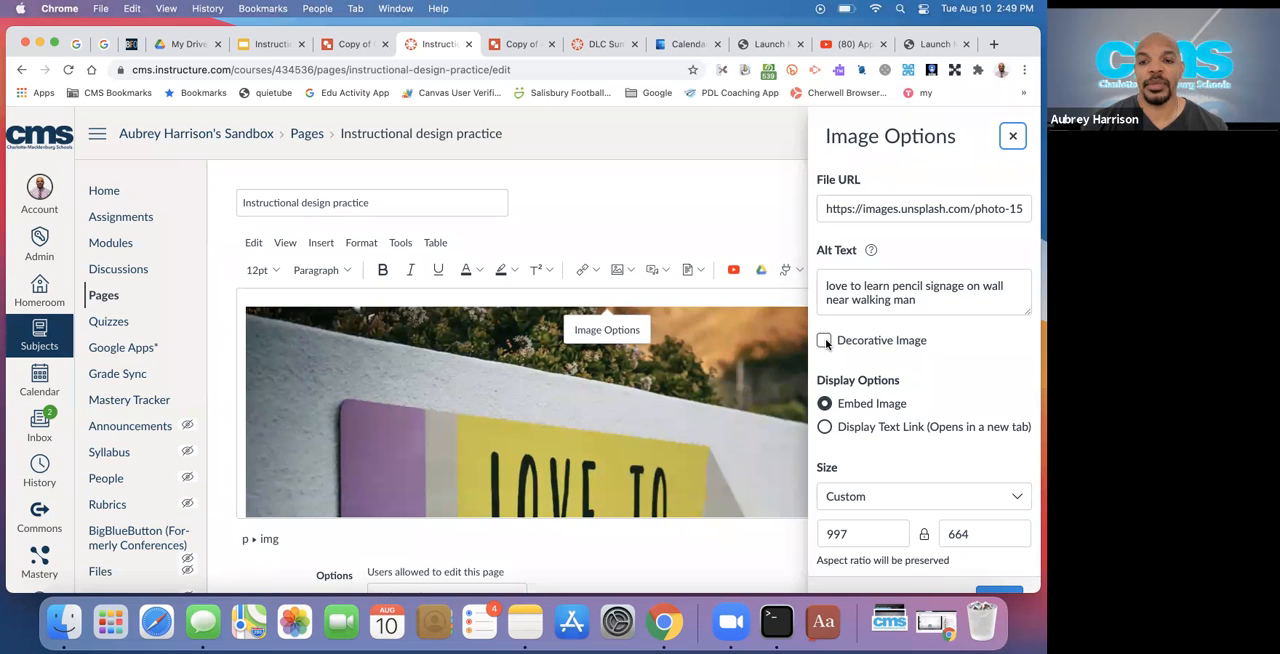
{"action": "left_click", "coordinate": [825, 341]}
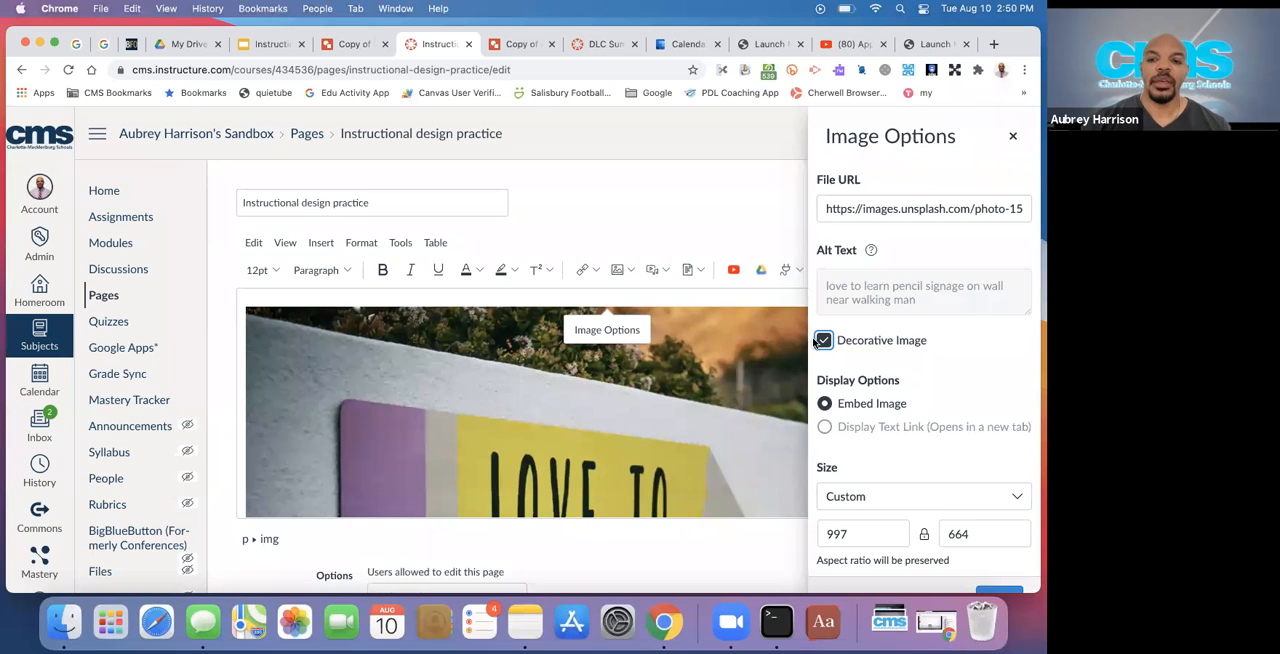
{"action": "scroll", "coordinate": [852, 349], "scroll_direction": "down", "scroll_amount": 1}
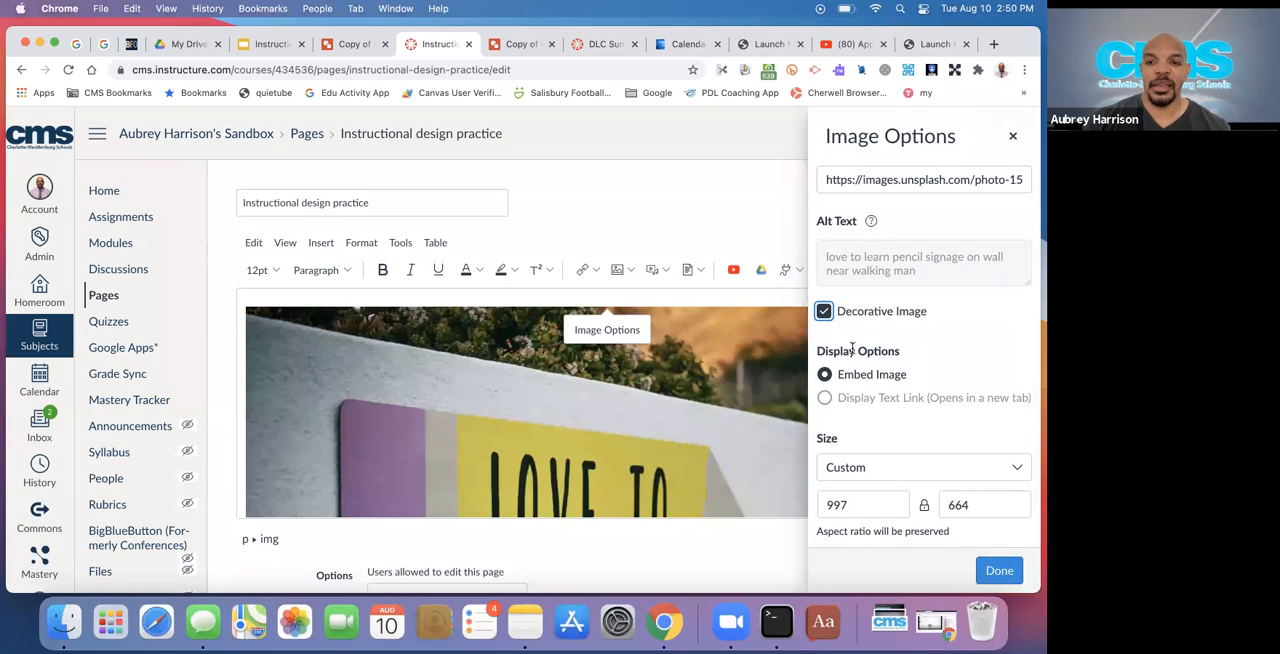
{"action": "left_click", "coordinate": [824, 312]}
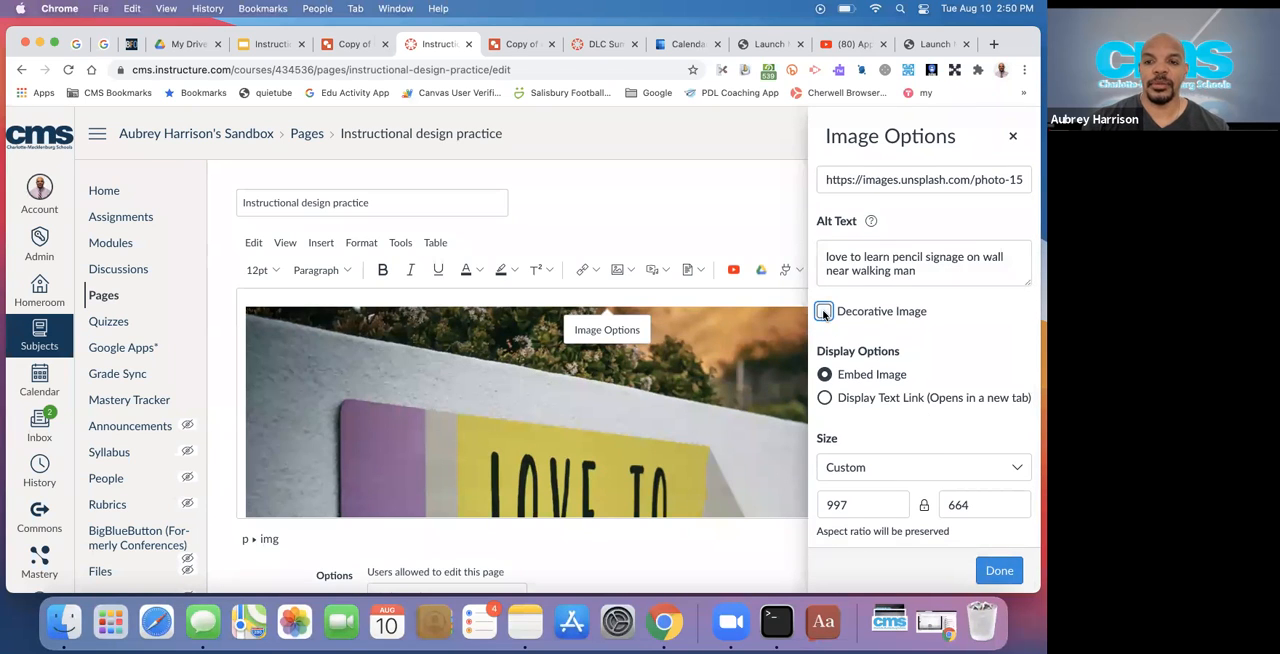
{"action": "left_click", "coordinate": [1000, 571]}
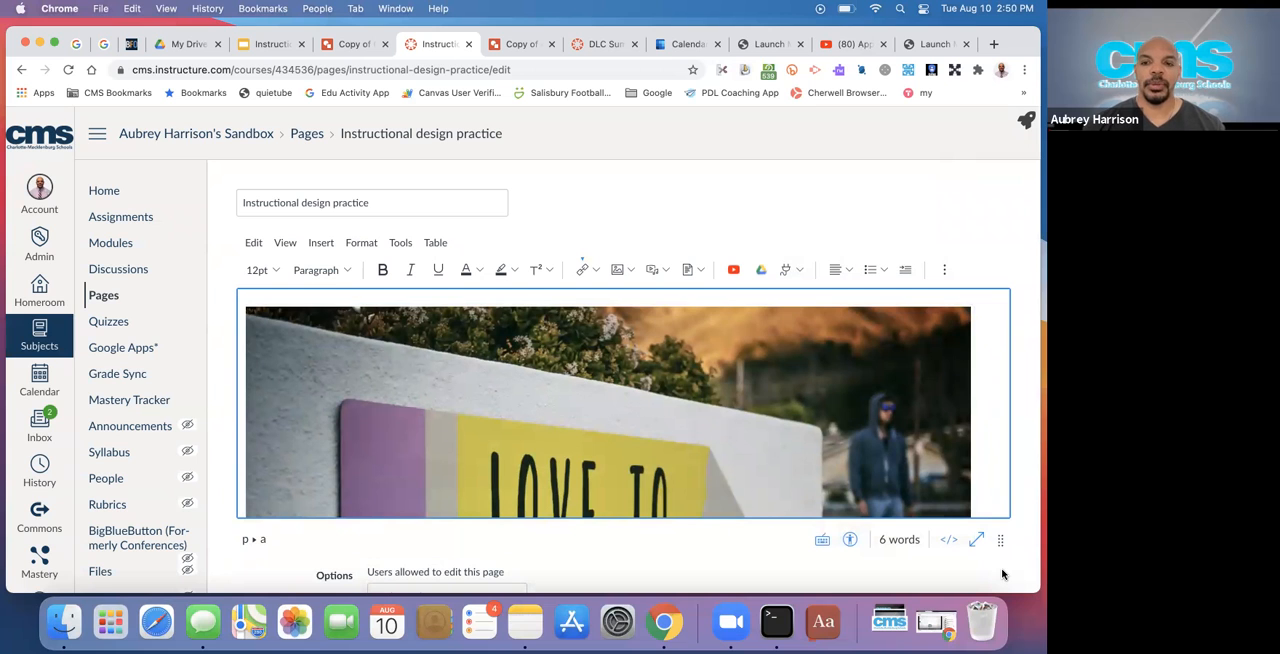
Shrink the "Love to Learn" photo proportionally to about a third of its inserted width and add two new lines below it
{"action": "left_click", "coordinate": [956, 392]}
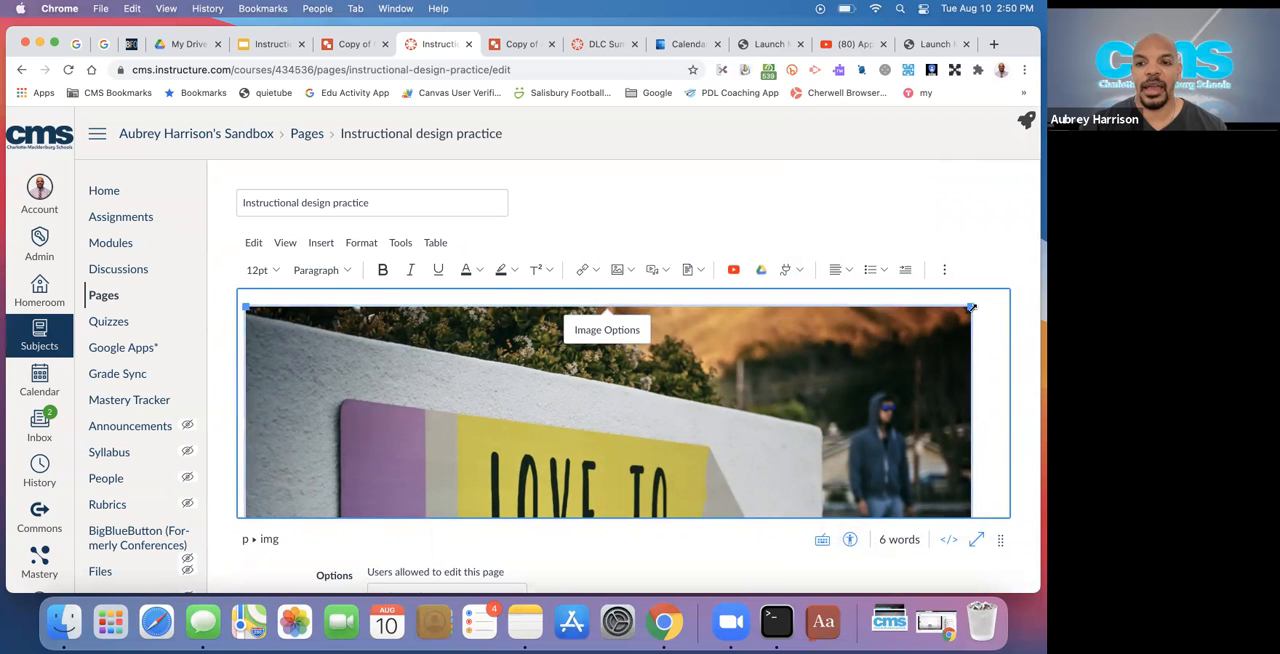
{"action": "left_click_drag", "start_coordinate": [972, 308], "coordinate": [563, 442]}
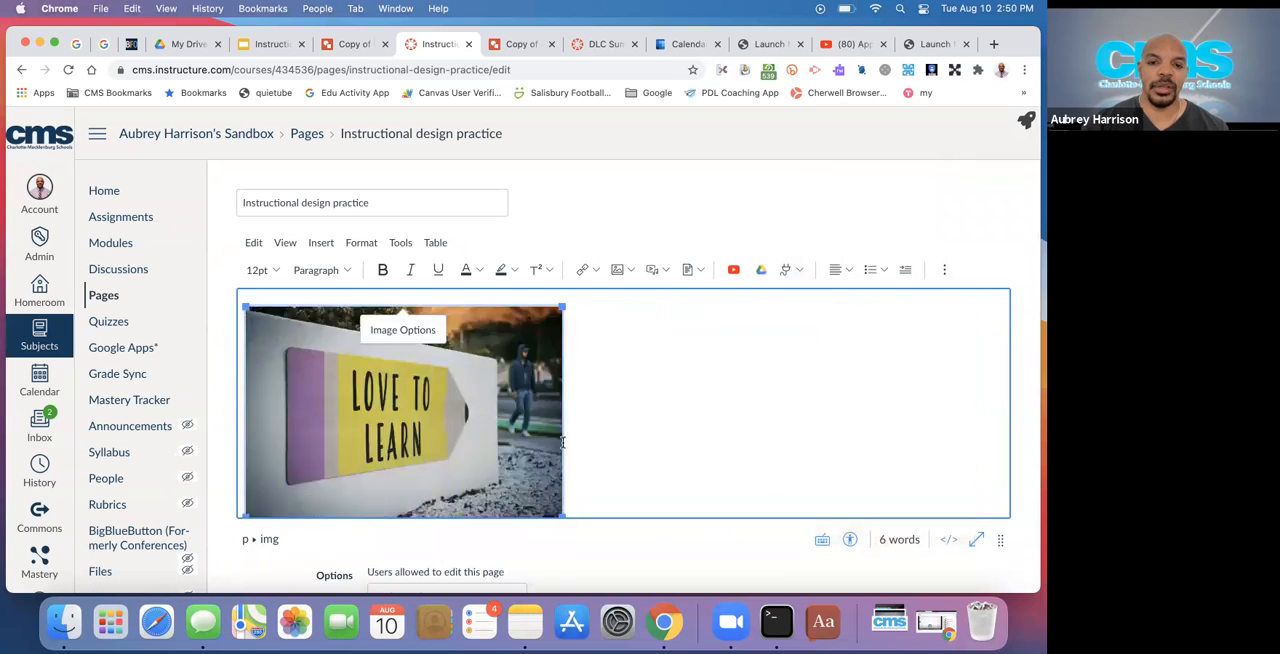
{"action": "left_click", "coordinate": [706, 397]}
{"action": "scroll", "coordinate": [459, 435], "scroll_direction": "down", "scroll_amount": 1}
{"action": "left_click", "coordinate": [471, 438]}
{"action": "left_click_drag", "start_coordinate": [562, 500], "coordinate": [494, 455]}
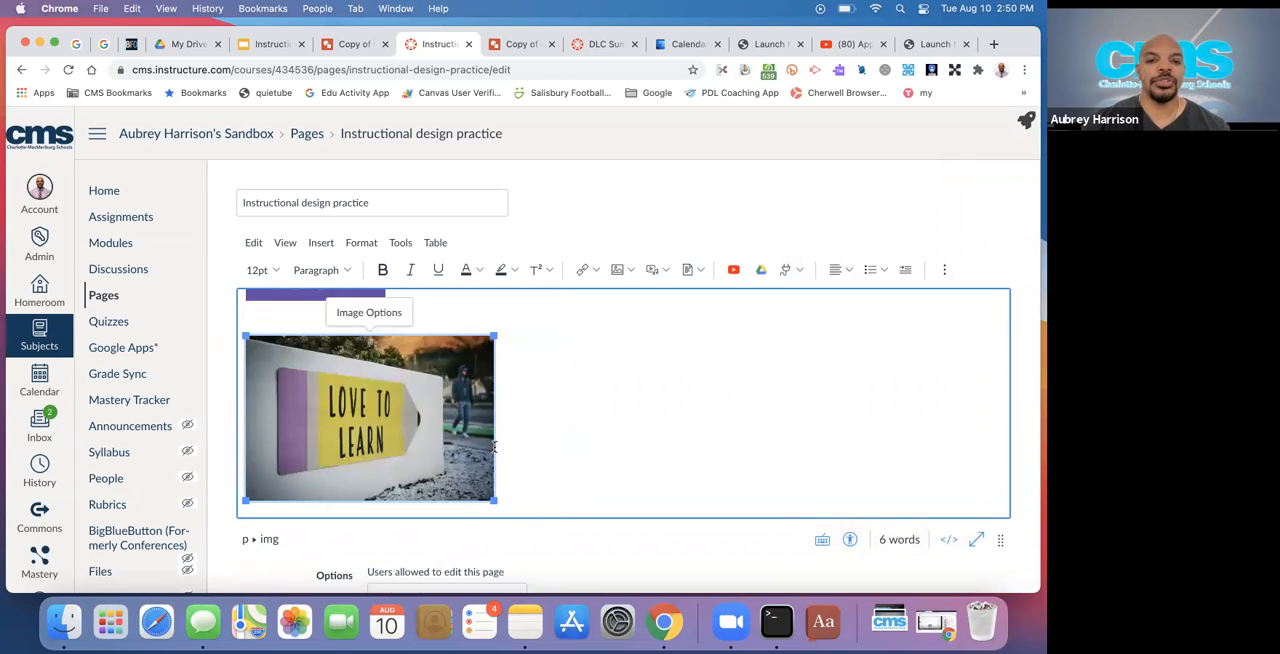
{"action": "left_click", "coordinate": [594, 410]}
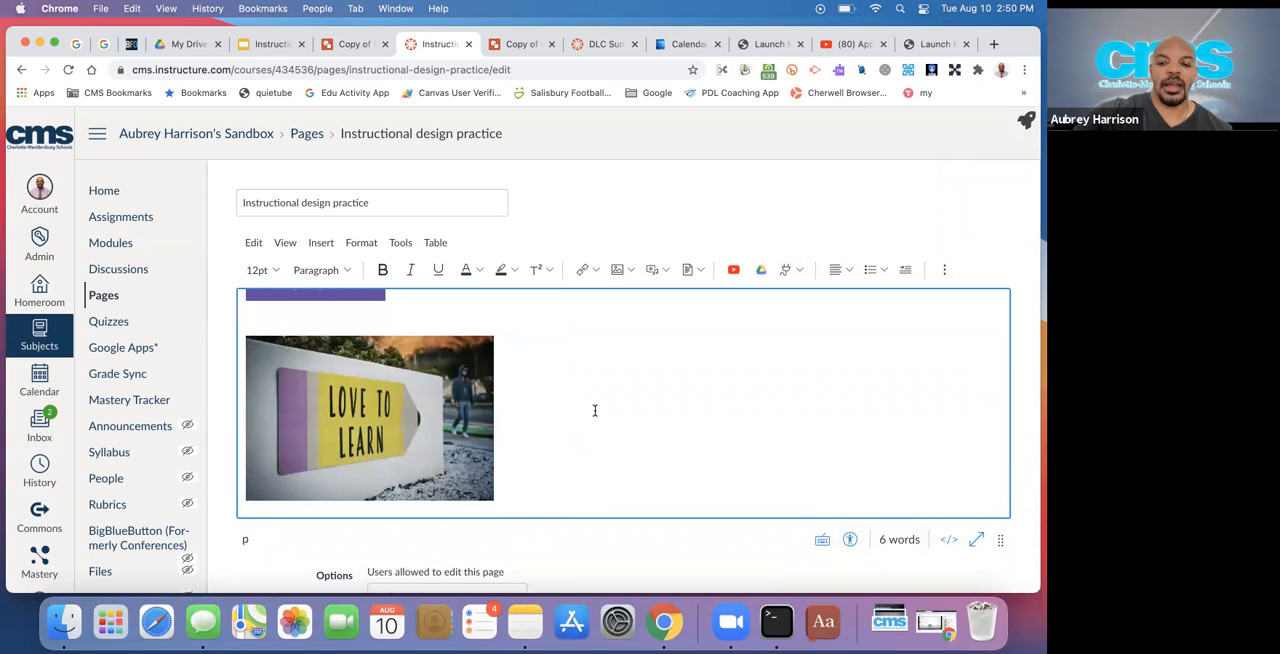
{"action": "key", "text": "Return"}
{"action": "key", "text": "Return"}
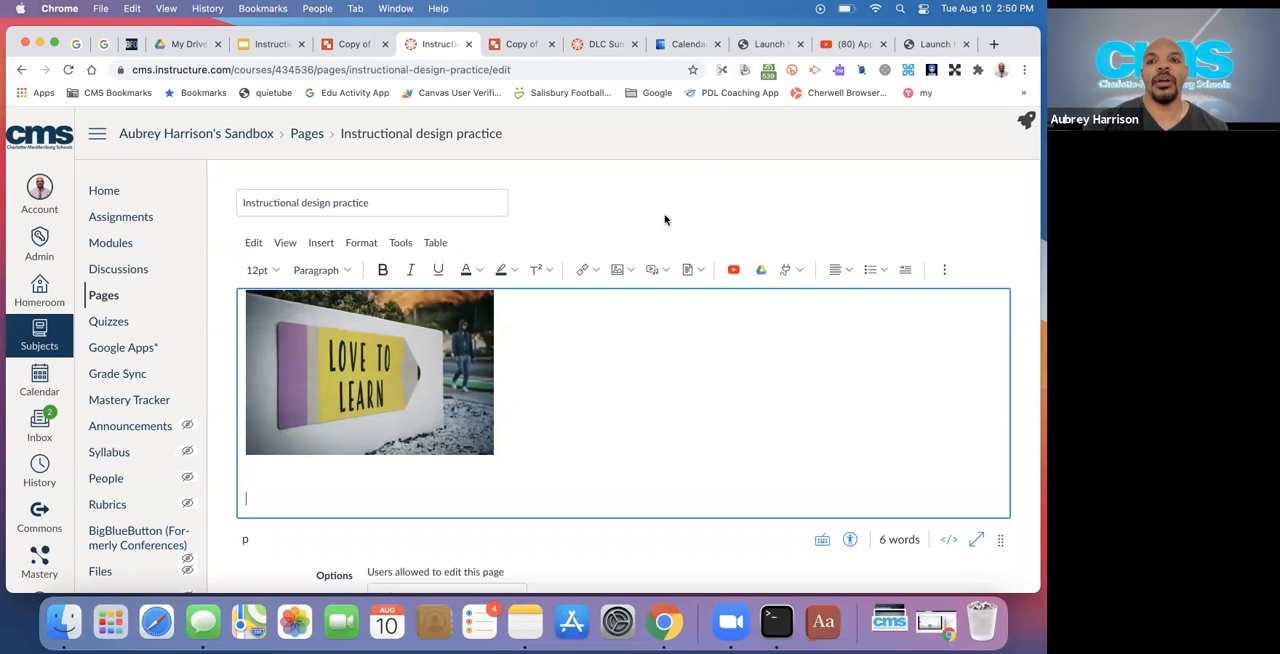
Switch to the App of the Week Answer Garden video on YouTube, play it from past the one-minute mark and turn on closed captions
{"action": "left_click", "coordinate": [858, 46]}
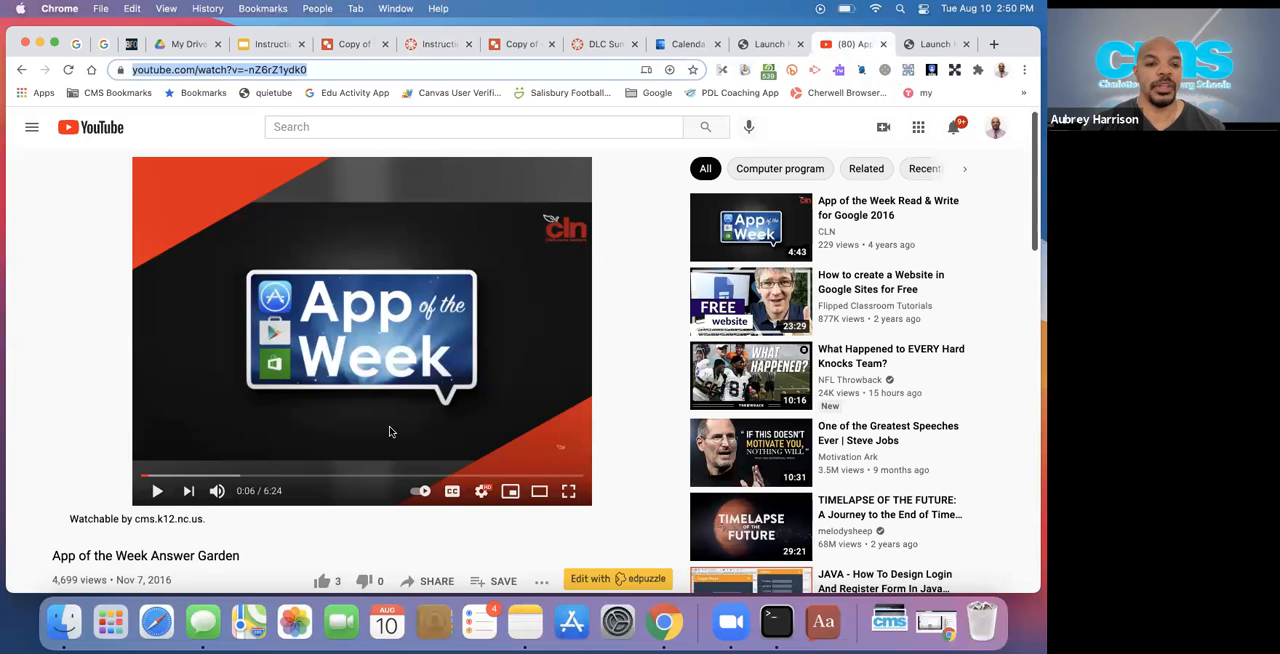
{"action": "left_click", "coordinate": [156, 490]}
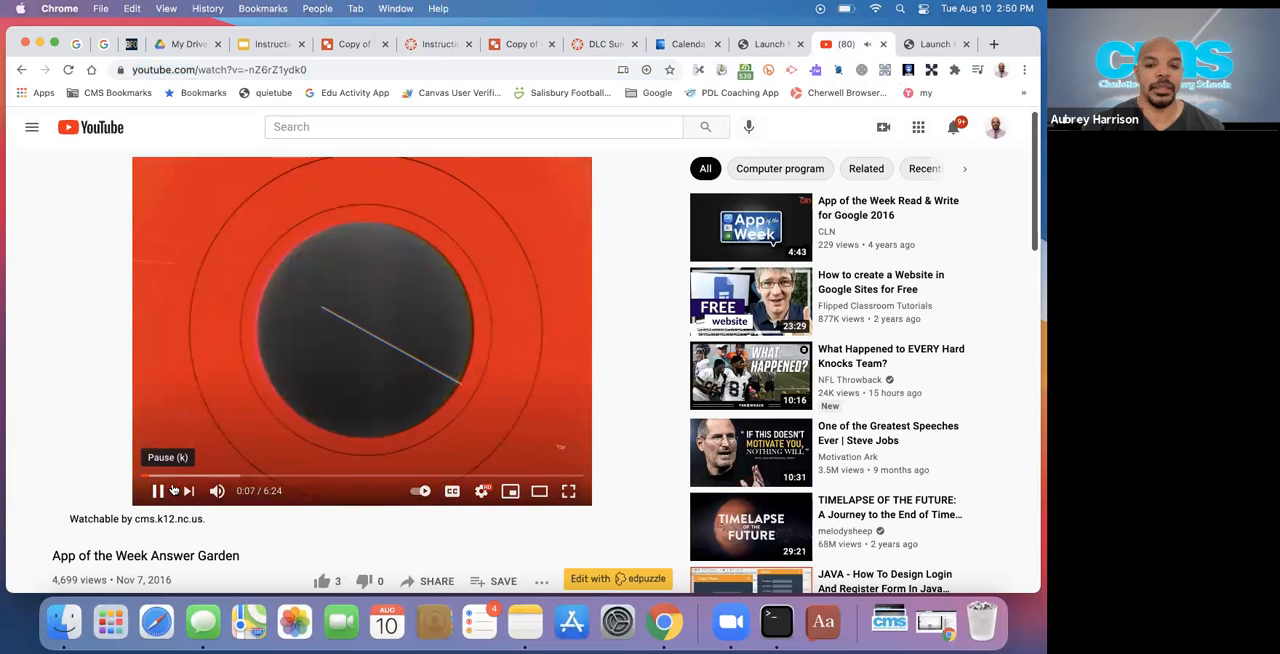
{"action": "key", "text": "m"}
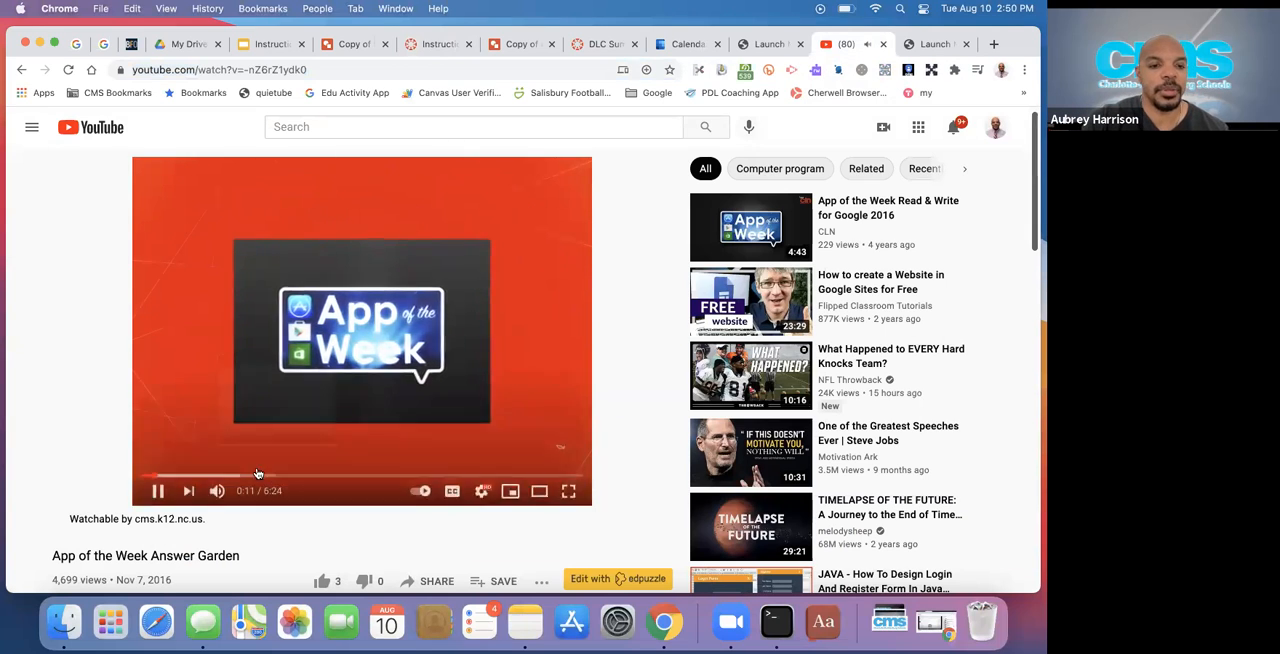
{"action": "left_click", "coordinate": [222, 478]}
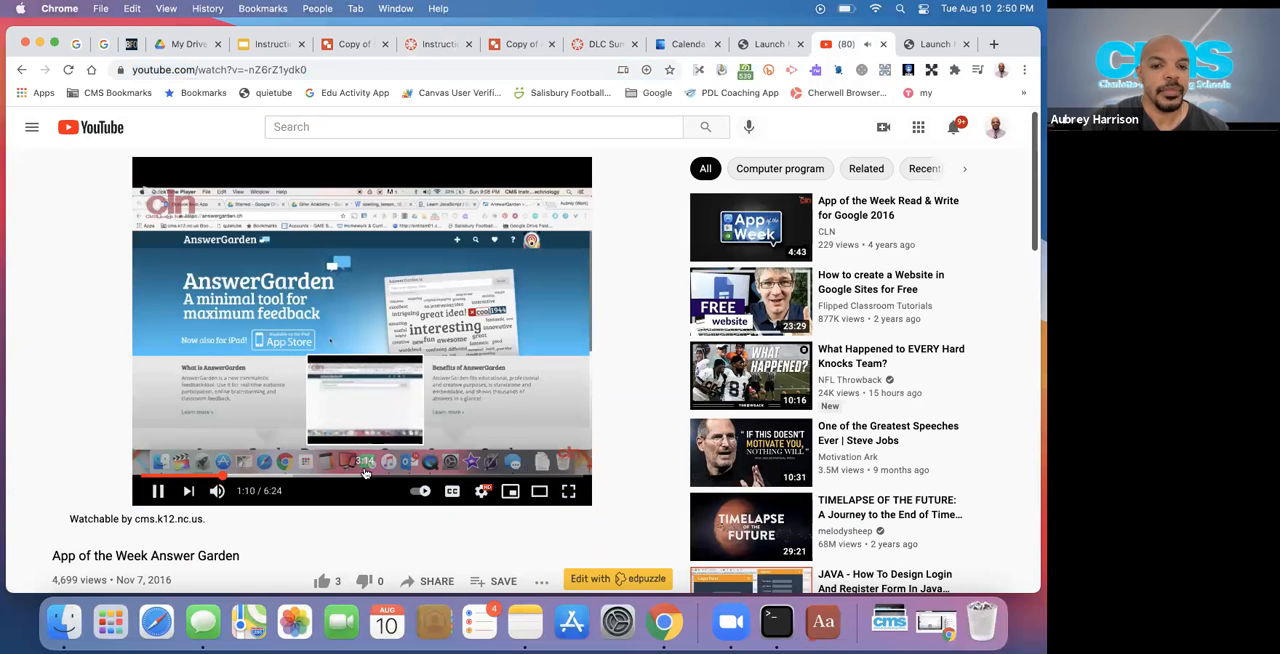
{"action": "left_click", "coordinate": [451, 493]}
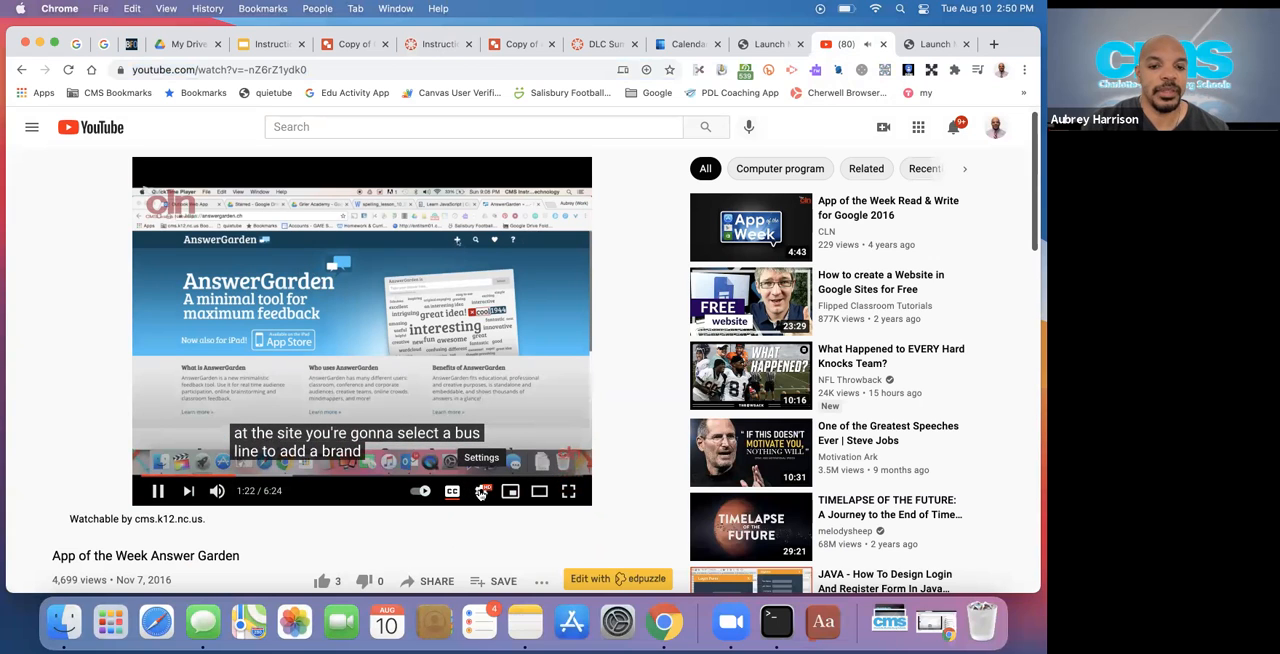
Examine the video's subtitle settings and the languages offered for auto-translated captions
{"action": "left_click", "coordinate": [481, 491]}
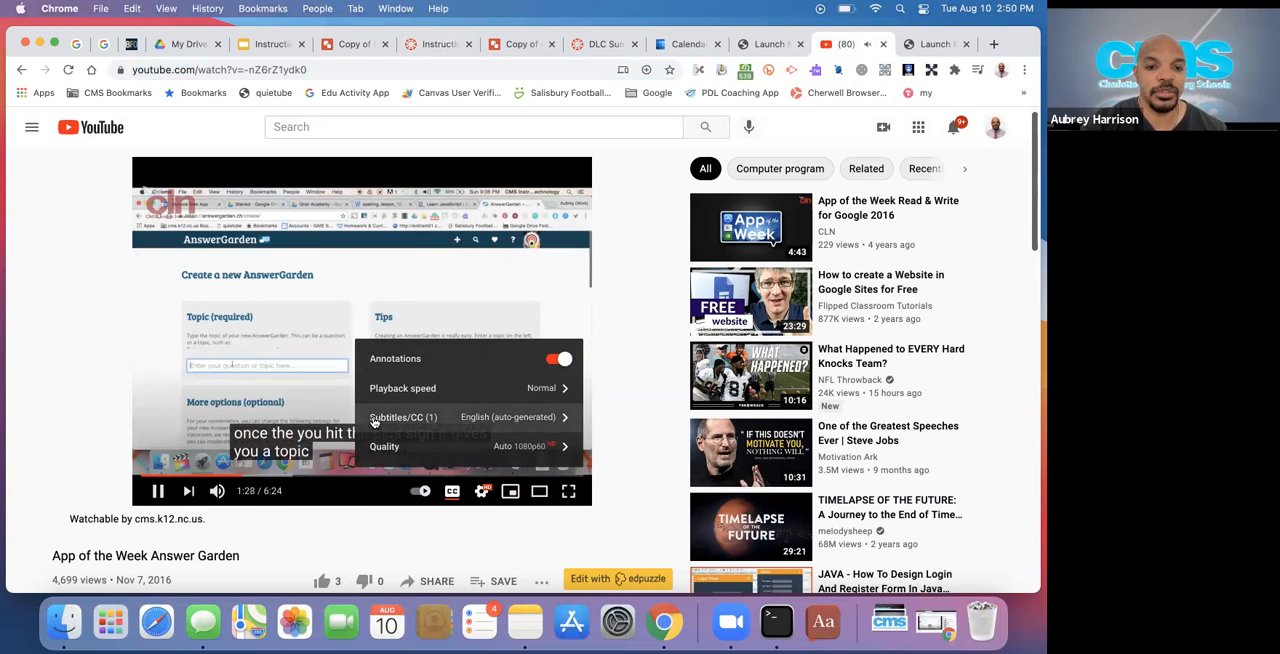
{"action": "left_click", "coordinate": [552, 423]}
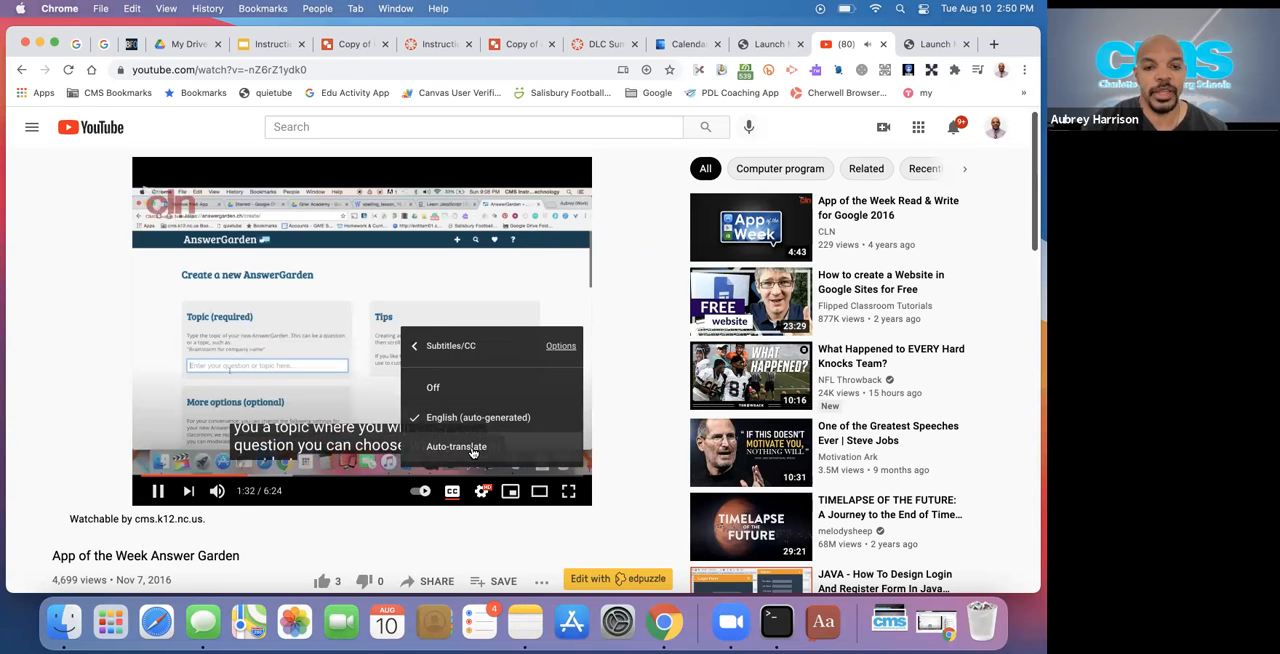
{"action": "left_click", "coordinate": [472, 448]}
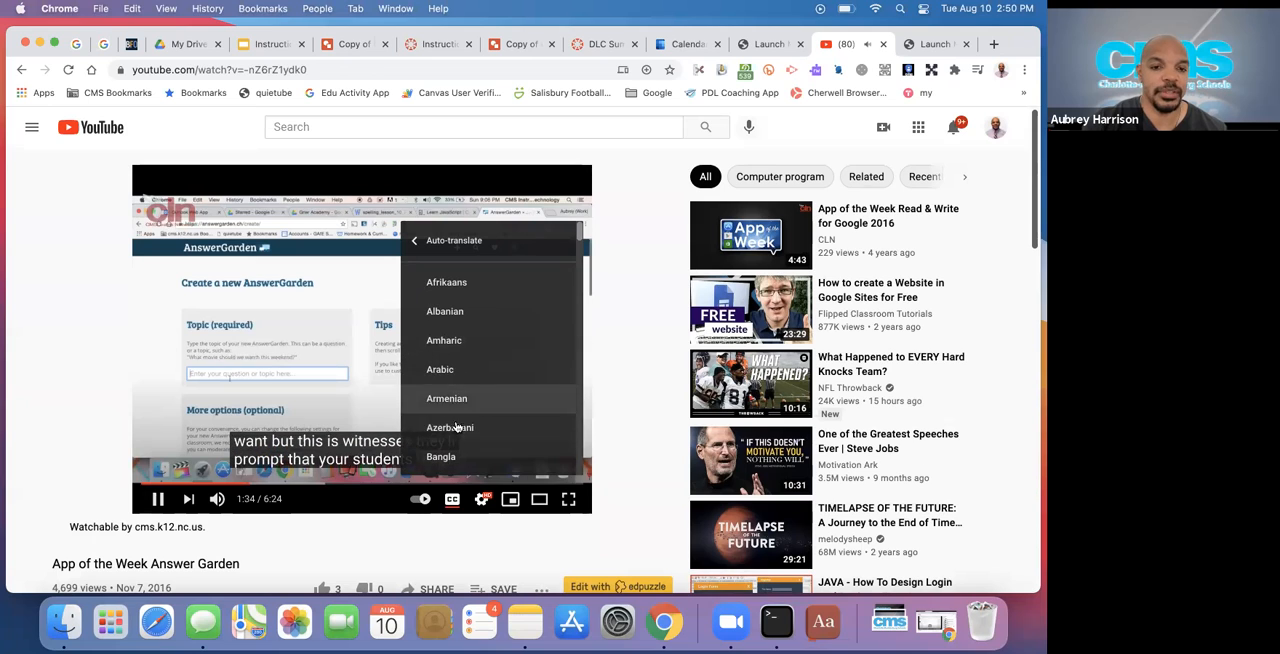
{"action": "left_click", "coordinate": [416, 241]}
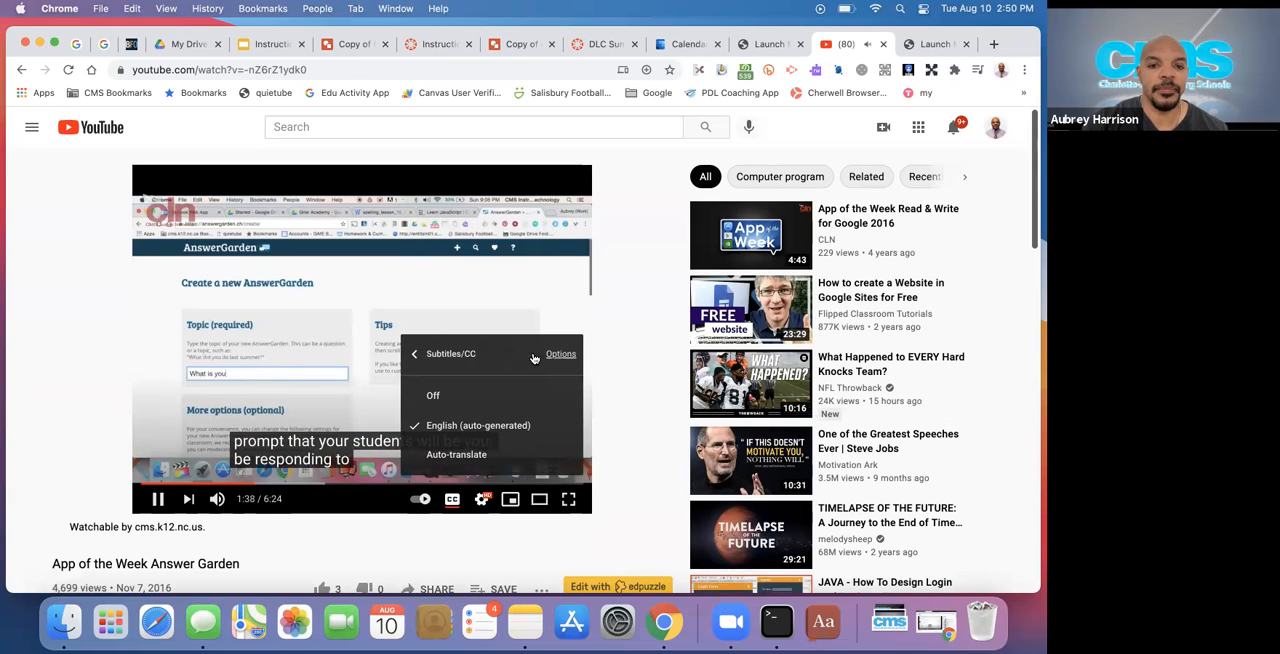
{"action": "left_click", "coordinate": [414, 356]}
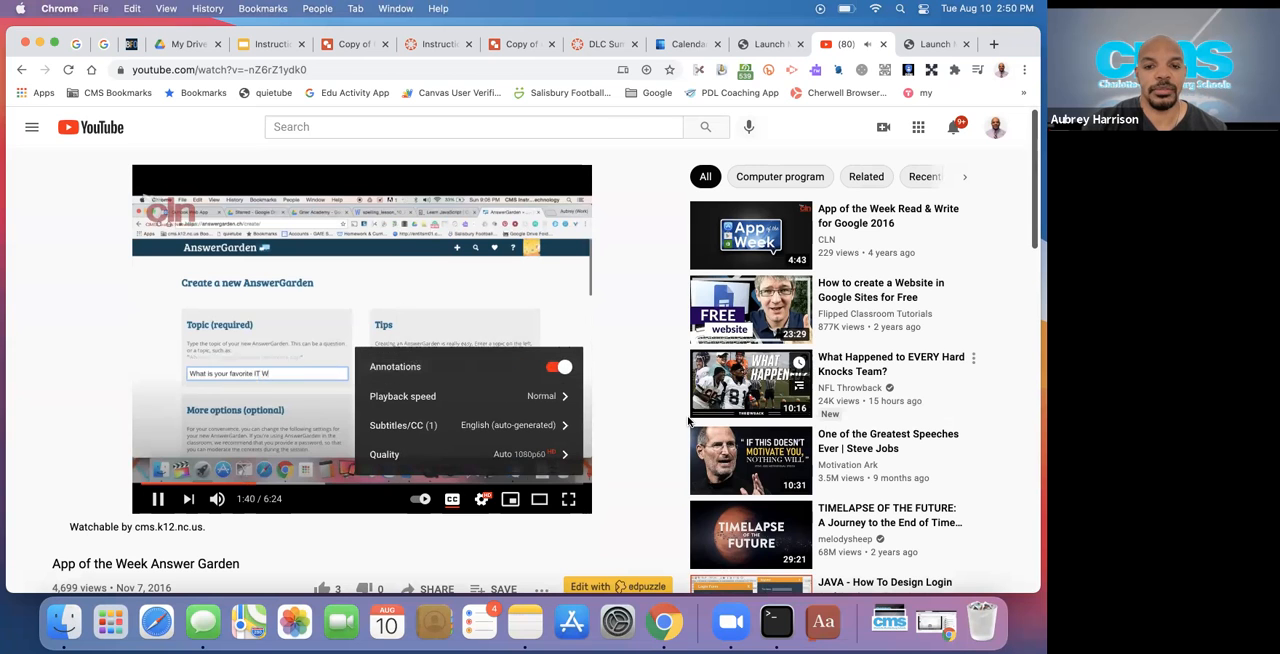
Bring up the Answer Garden video's additional actions to show the option for opening its transcript, and pause the video
{"action": "scroll", "coordinate": [620, 423], "scroll_direction": "down", "scroll_amount": 2}
{"action": "scroll", "coordinate": [620, 424], "scroll_direction": "down", "scroll_amount": 1}
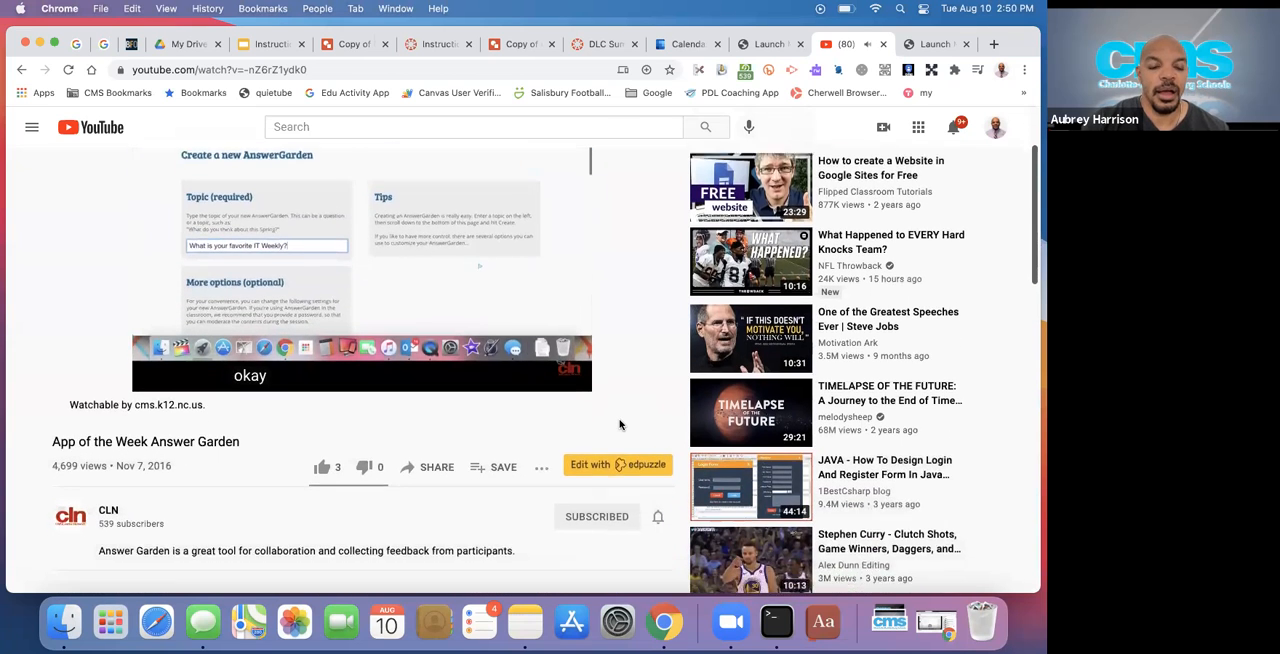
{"action": "left_click", "coordinate": [545, 431]}
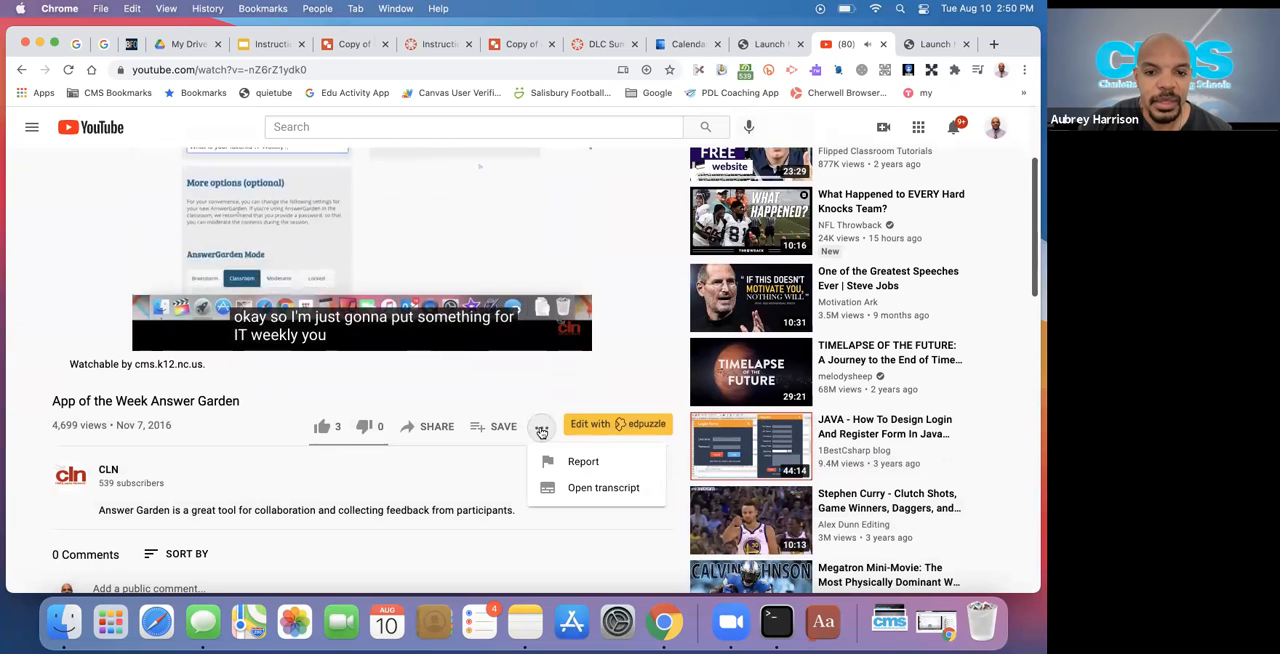
{"action": "left_click", "coordinate": [584, 385]}
{"action": "left_click", "coordinate": [540, 428]}
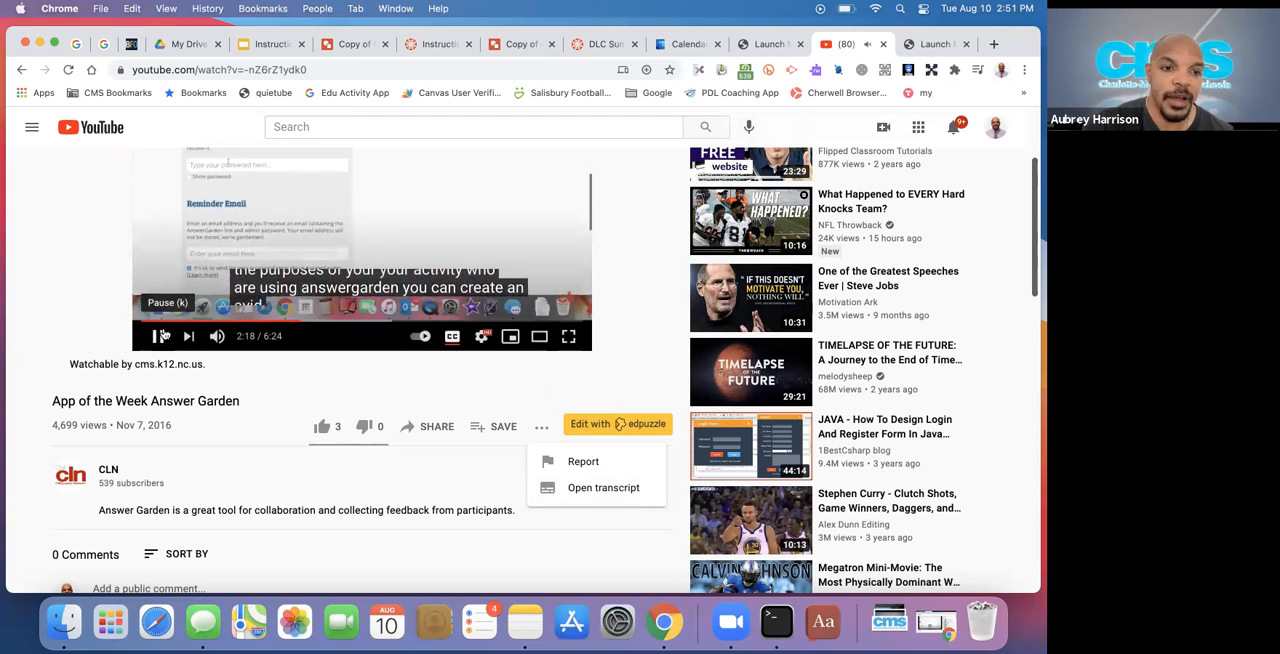
{"action": "left_click", "coordinate": [160, 337]}
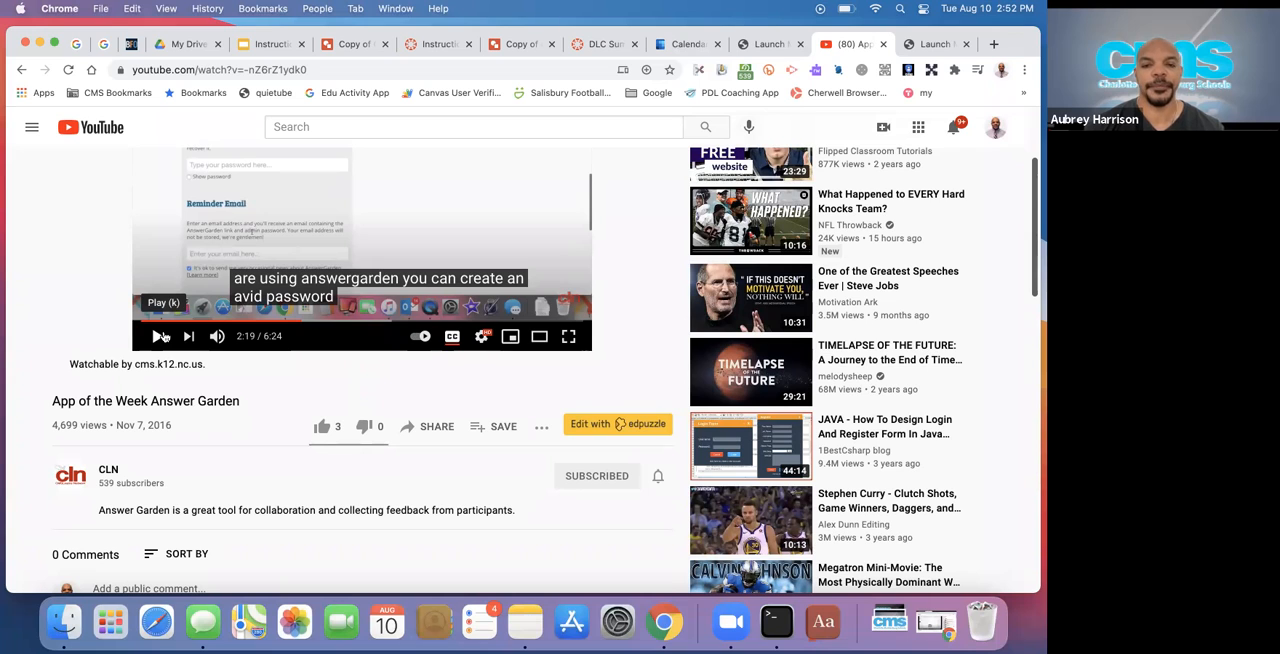
Switch to the Instructional Design with Canvas presentation in Google Slides and display the Embedded Content slide
{"action": "left_click", "coordinate": [445, 44]}
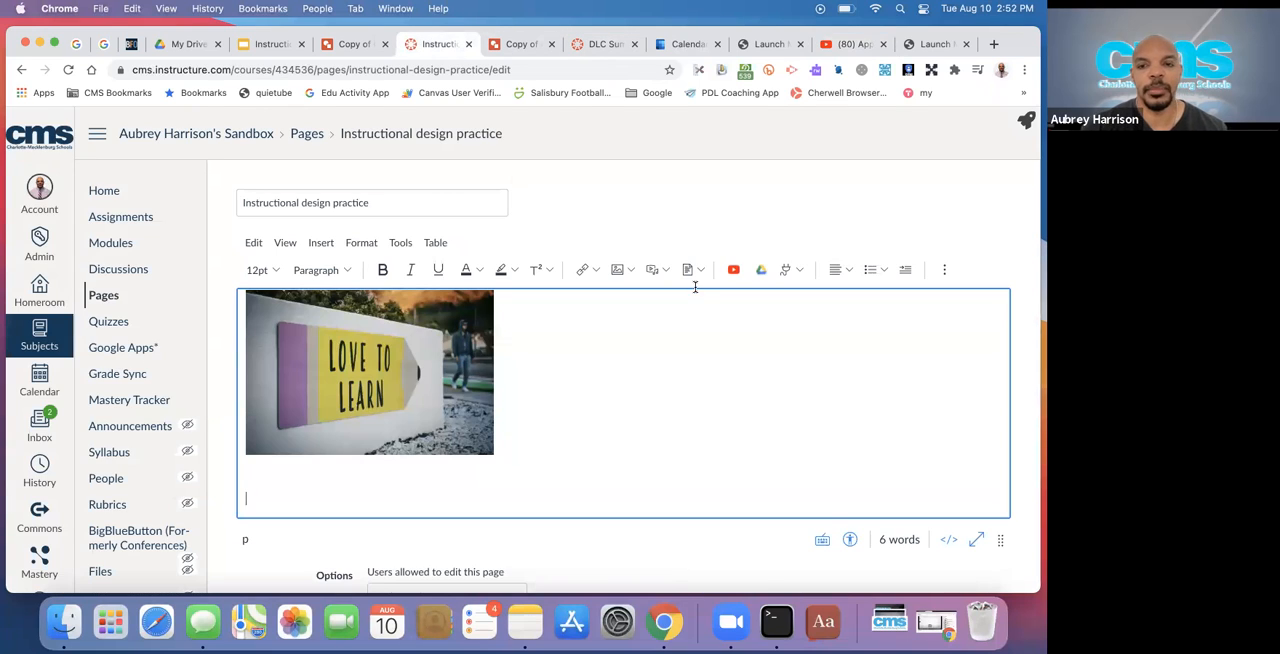
{"action": "left_click", "coordinate": [263, 45]}
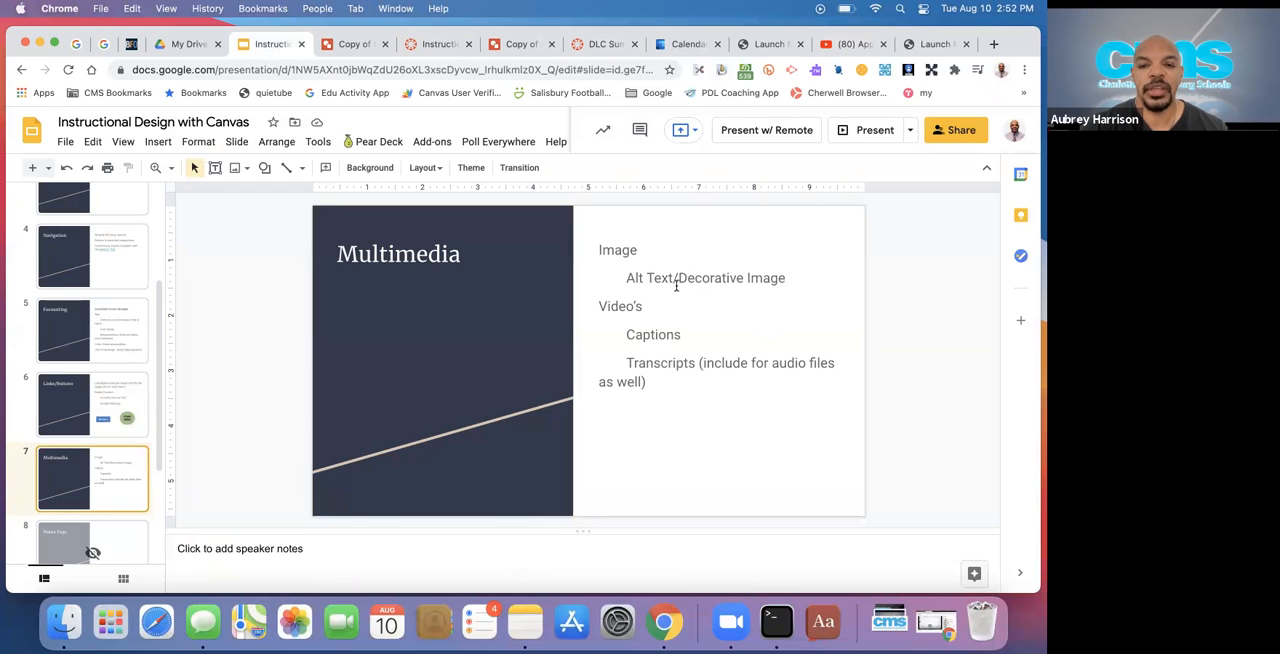
{"action": "scroll", "coordinate": [98, 444], "scroll_direction": "down", "scroll_amount": 4}
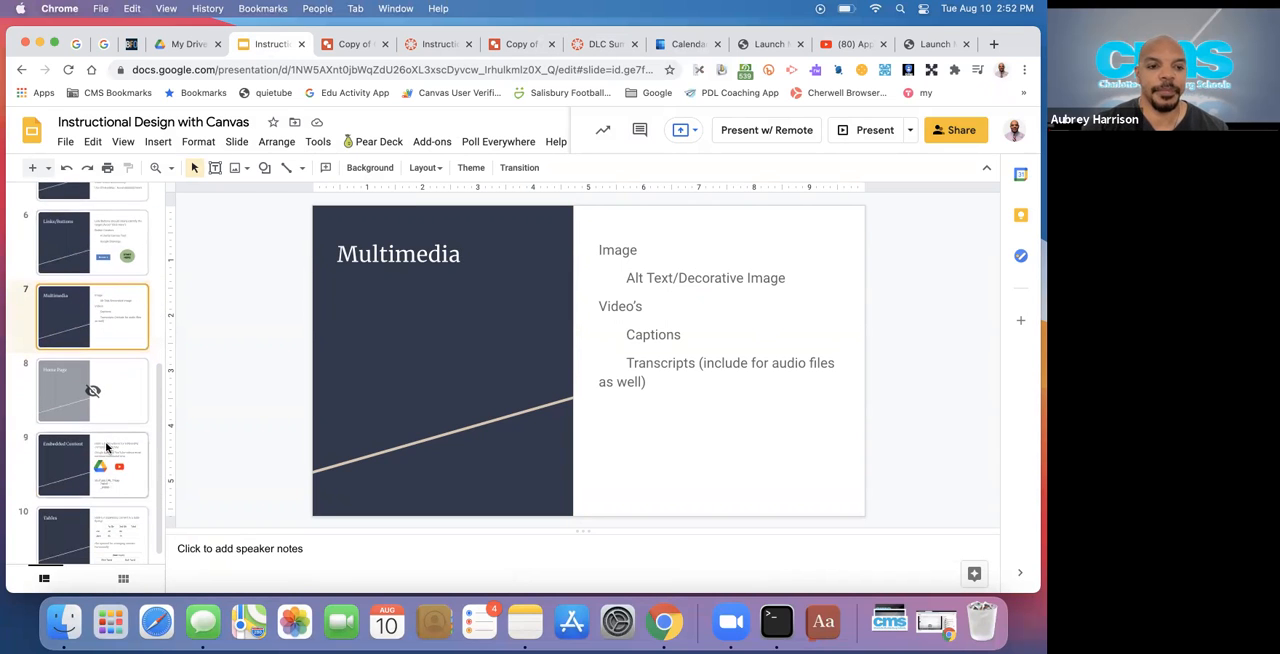
{"action": "left_click", "coordinate": [112, 449]}
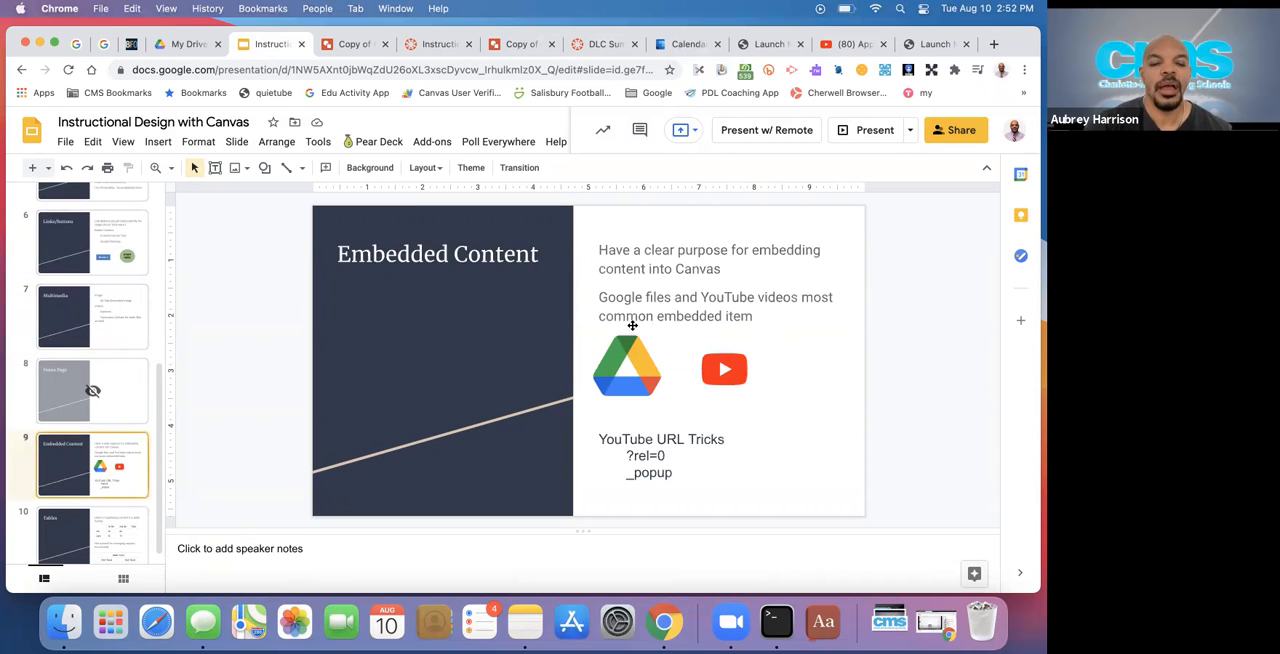